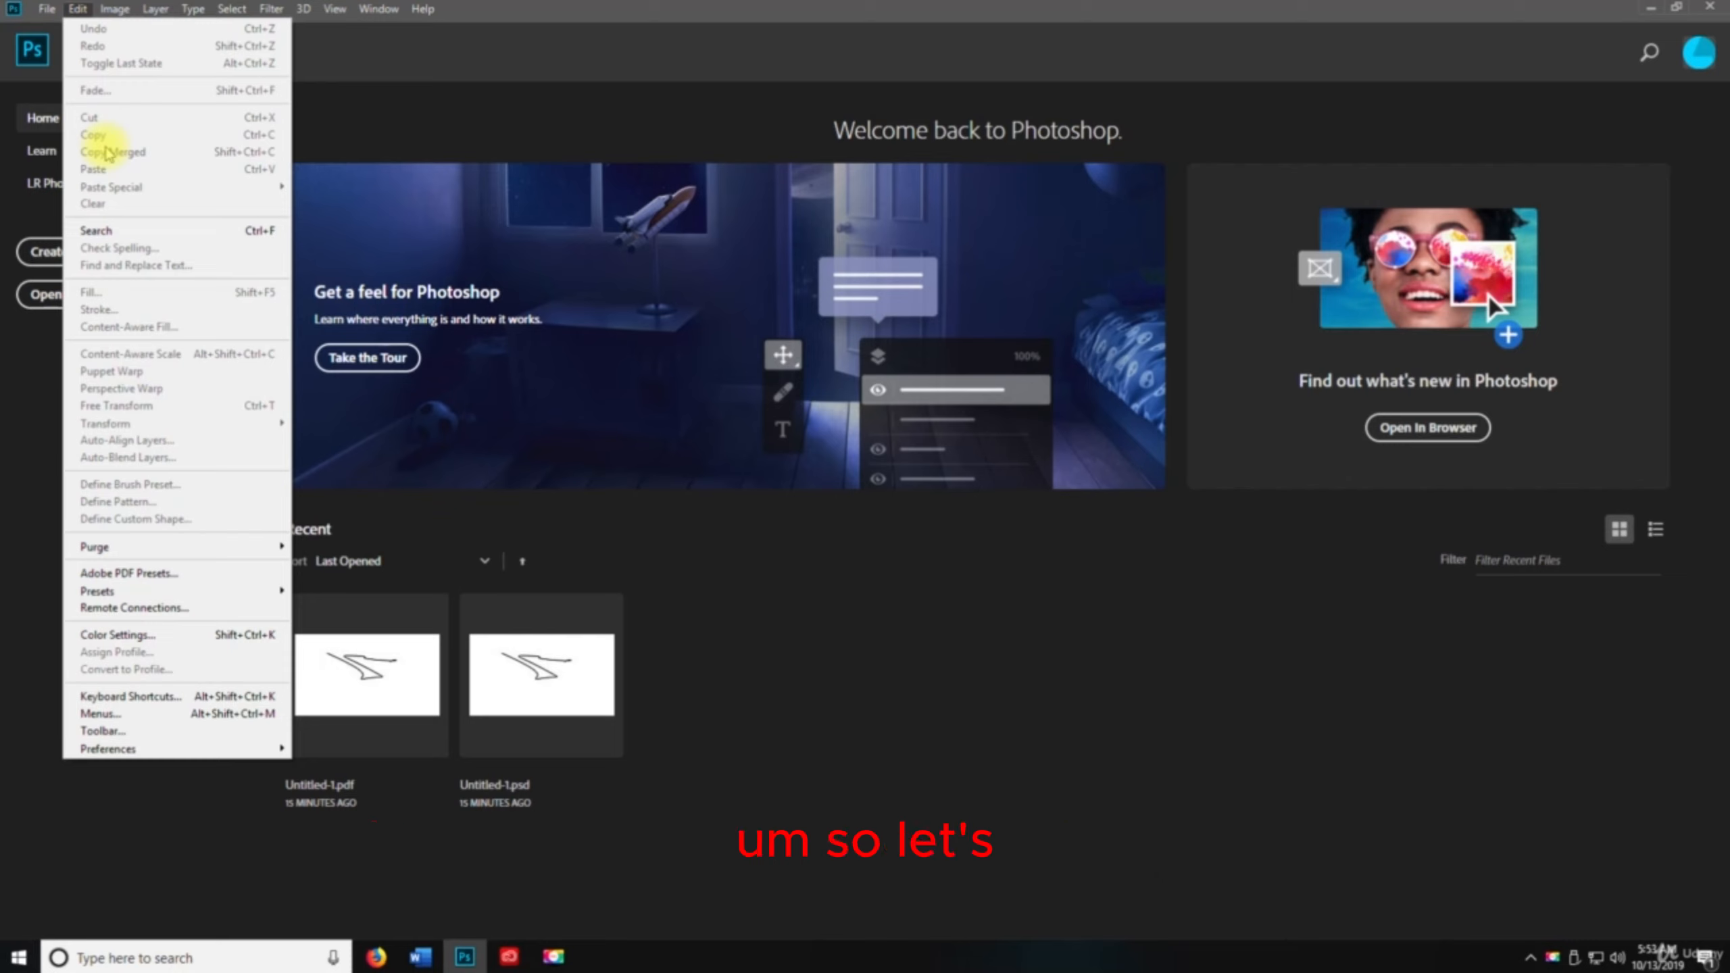
# Create a new document using the Default Photoshop Size preset
pyautogui.click(78, 12)
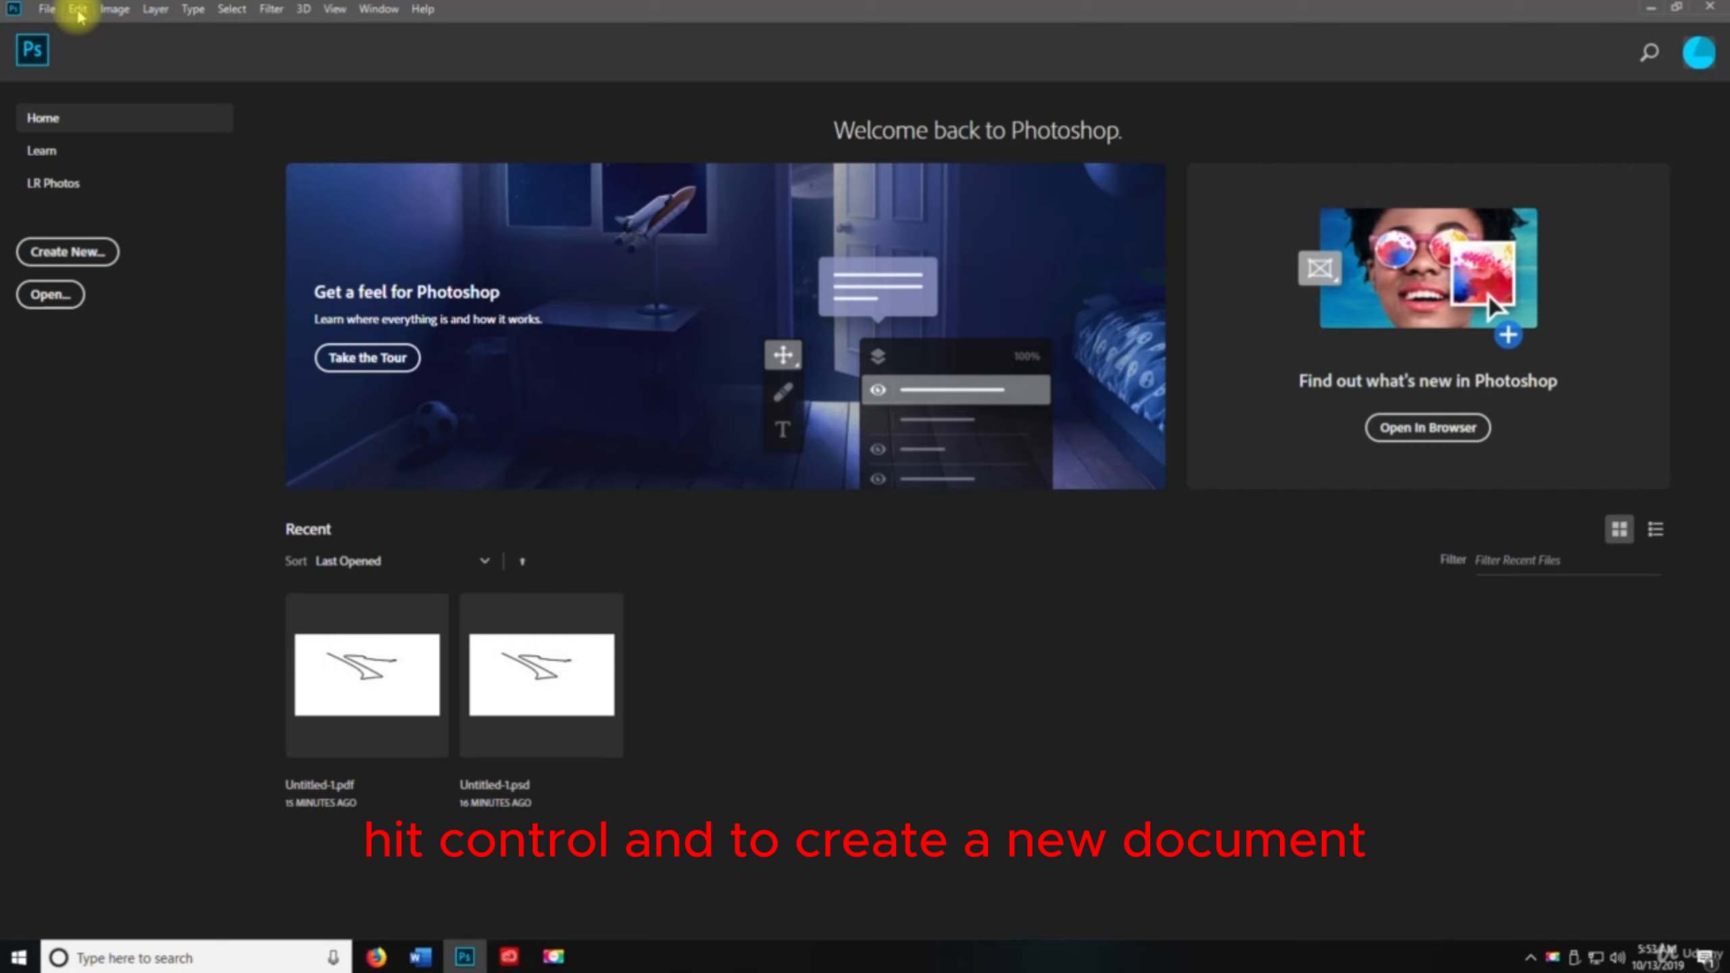
pyautogui.hotkey('ctrl', 'n')
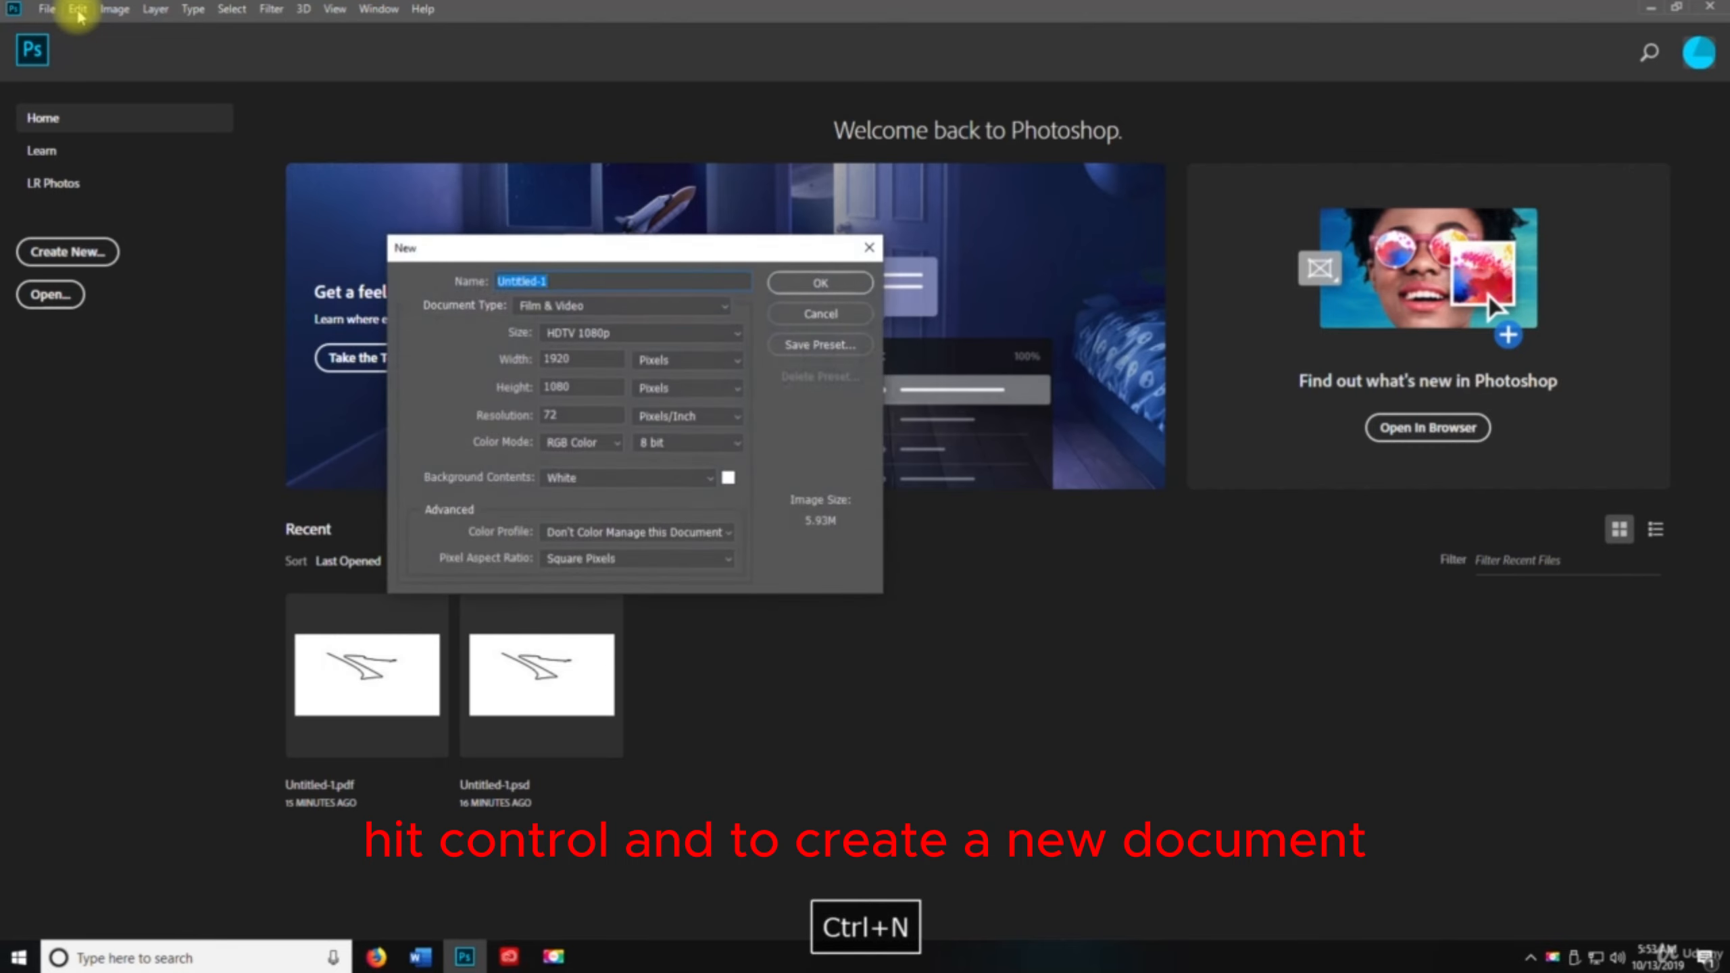
pyautogui.click(590, 312)
pyautogui.click(568, 340)
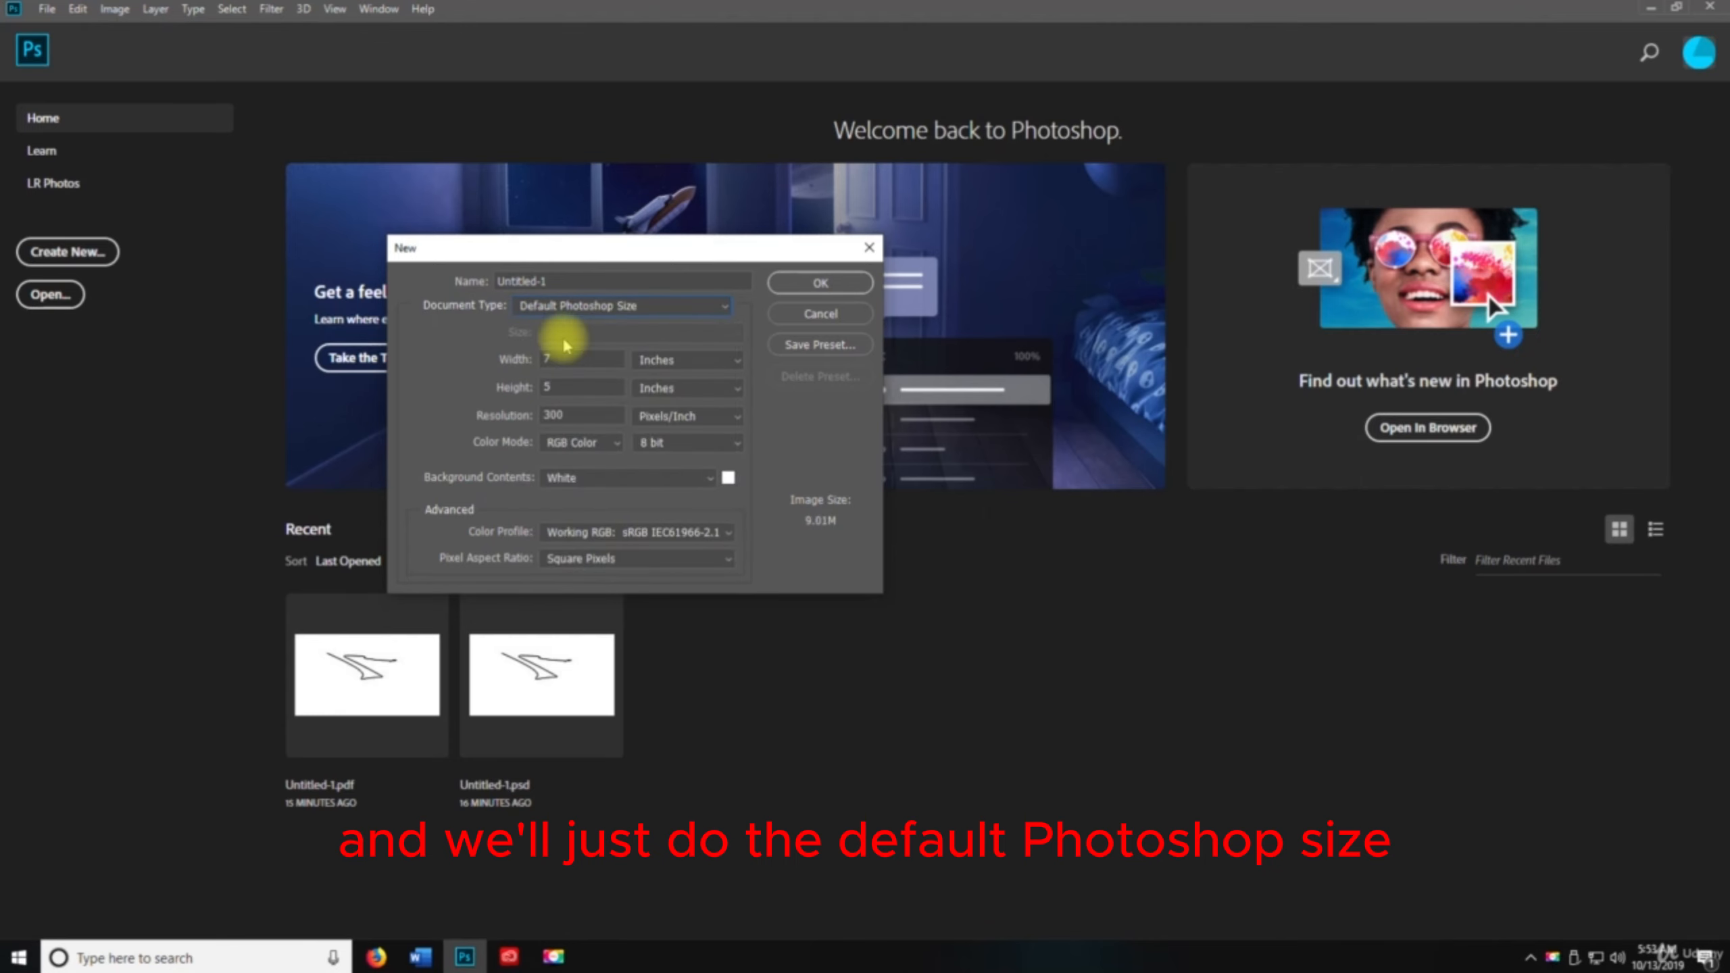
pyautogui.click(820, 282)
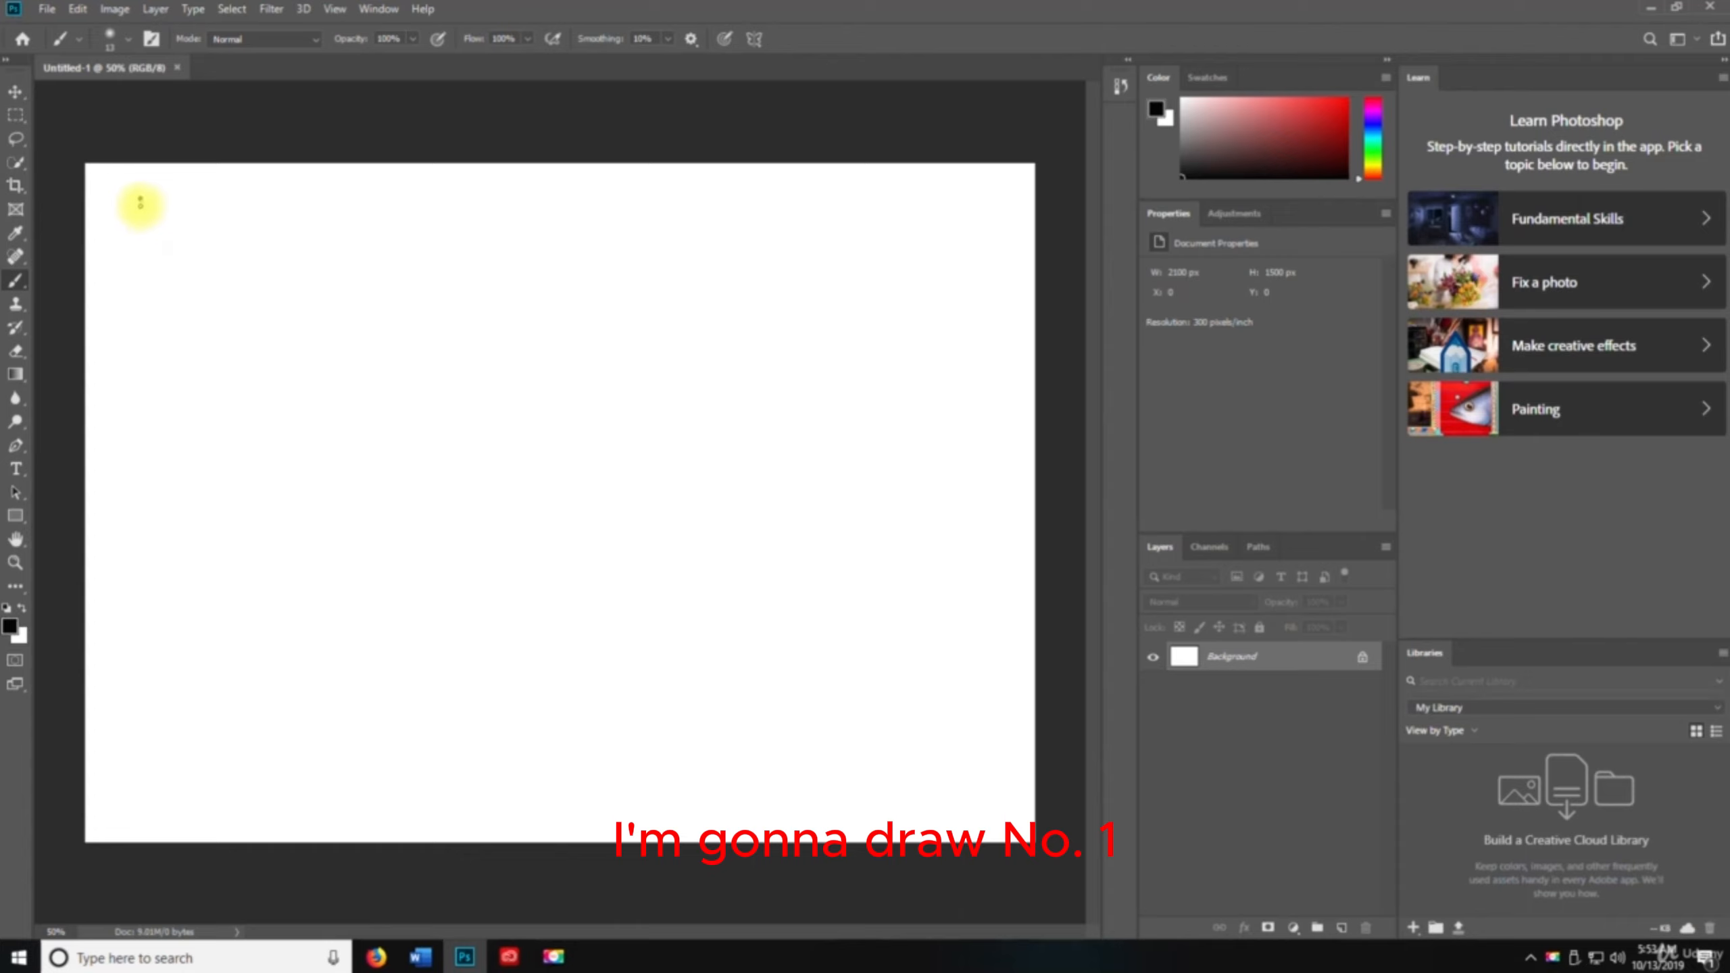
# Draw the numerals 1 to 4, each followed by a dot, down the left side of the canvas with the brush
pyautogui.moveTo(141, 198)
pyautogui.mouseDown()
pyautogui.moveTo(127, 321)
pyautogui.moveTo(164, 361)
pyautogui.moveTo(121, 395)
pyautogui.moveTo(134, 371)
pyautogui.moveTo(183, 393)
pyautogui.moveTo(176, 472)
pyautogui.moveTo(108, 530)
pyautogui.moveTo(130, 611)
pyautogui.moveTo(185, 633)
pyautogui.mouseUp()
pyautogui.click(198, 381)
pyautogui.click(203, 510)
pyautogui.moveTo(163, 573); pyautogui.dragTo(158, 704)
pyautogui.click(192, 684)
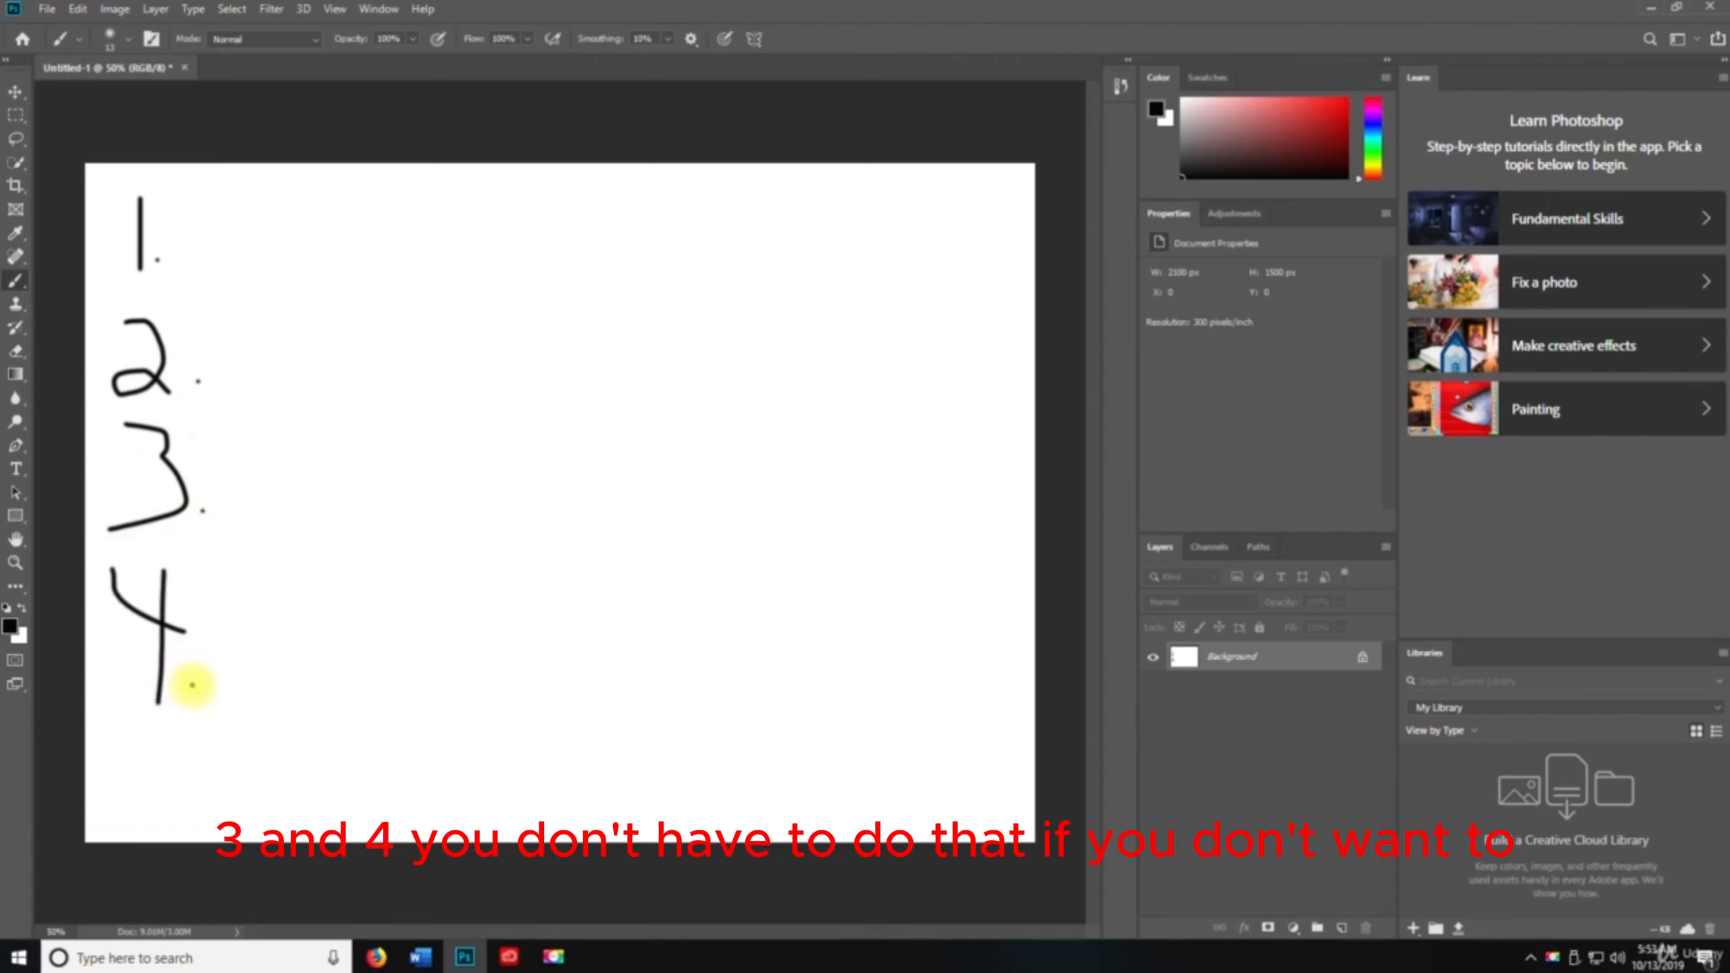
# Apply Toggle Last State to the drawing
pyautogui.click(78, 8)
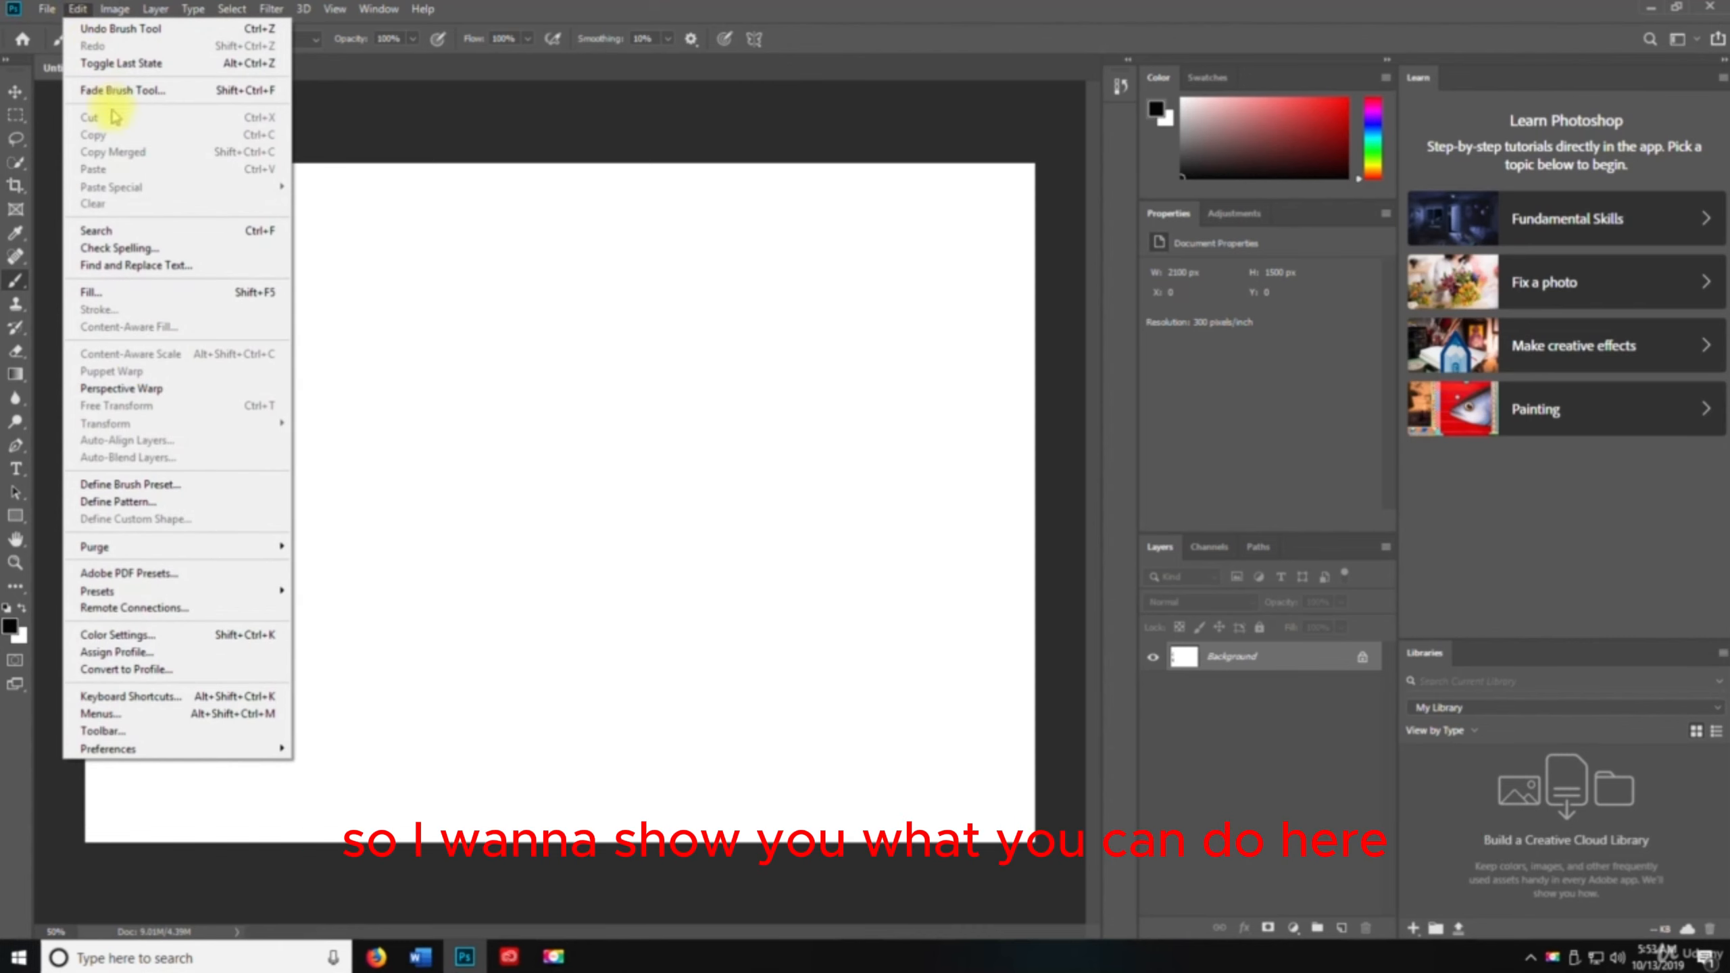
pyautogui.click(119, 64)
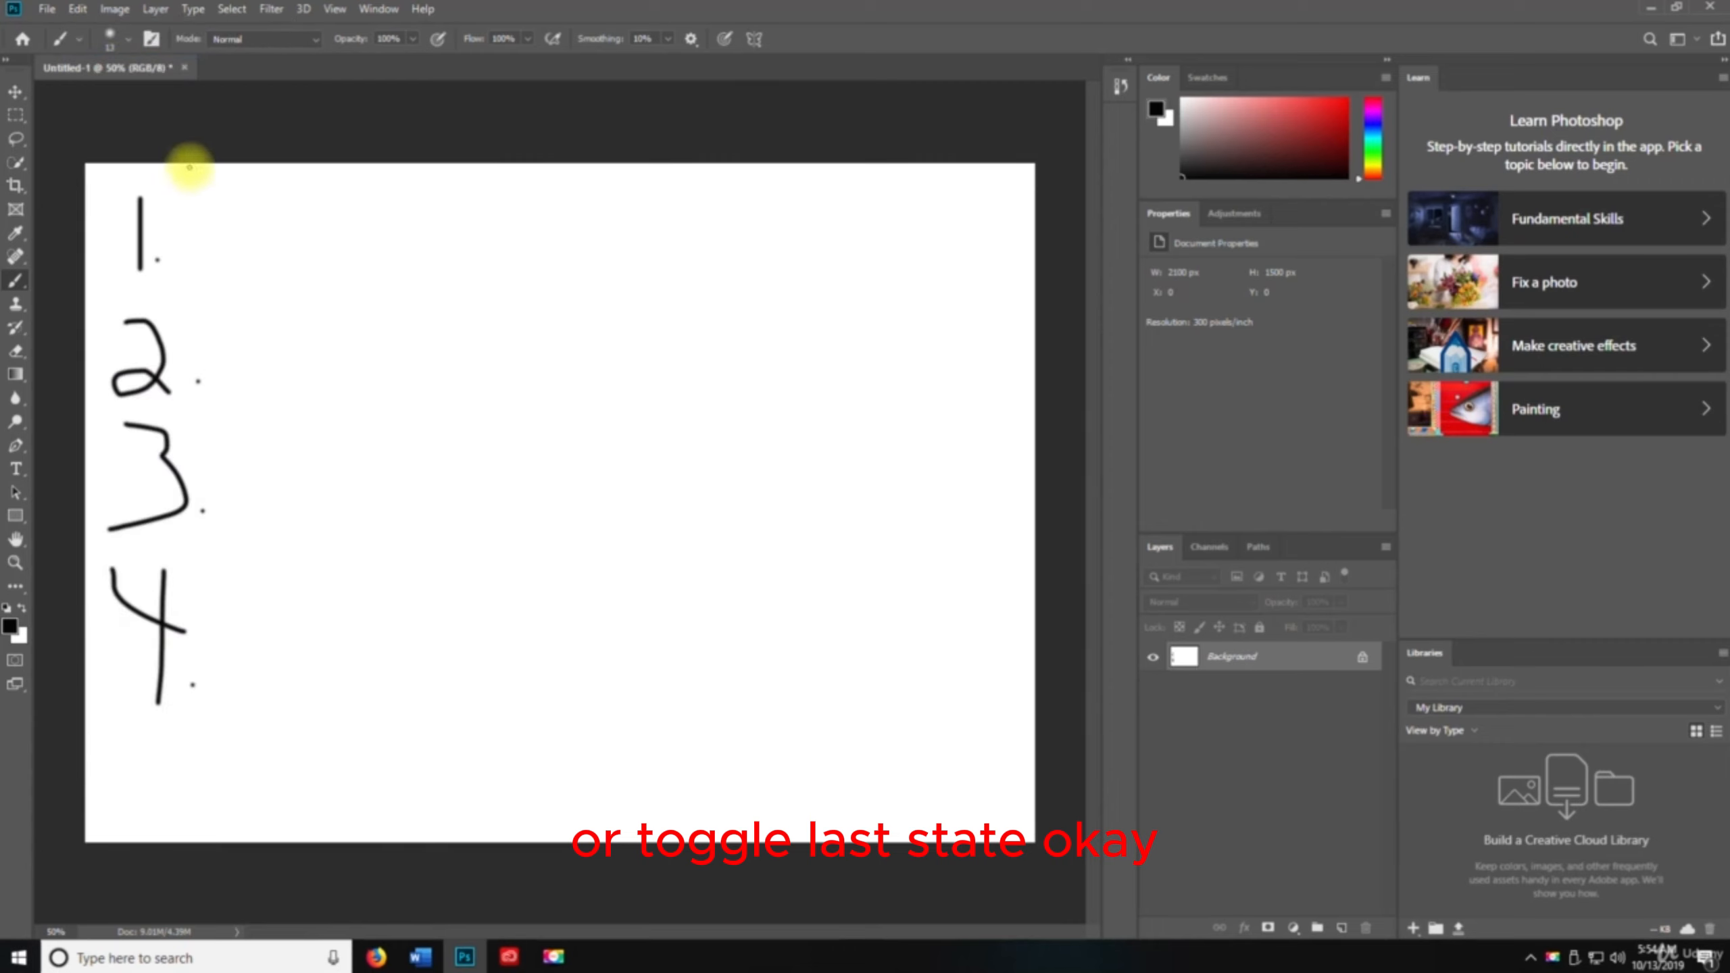
# Switch to the Move tool and undo the brush strokes one by one until the canvas is blank
pyautogui.press('v')
pyautogui.hotkey('ctrl', 'z')
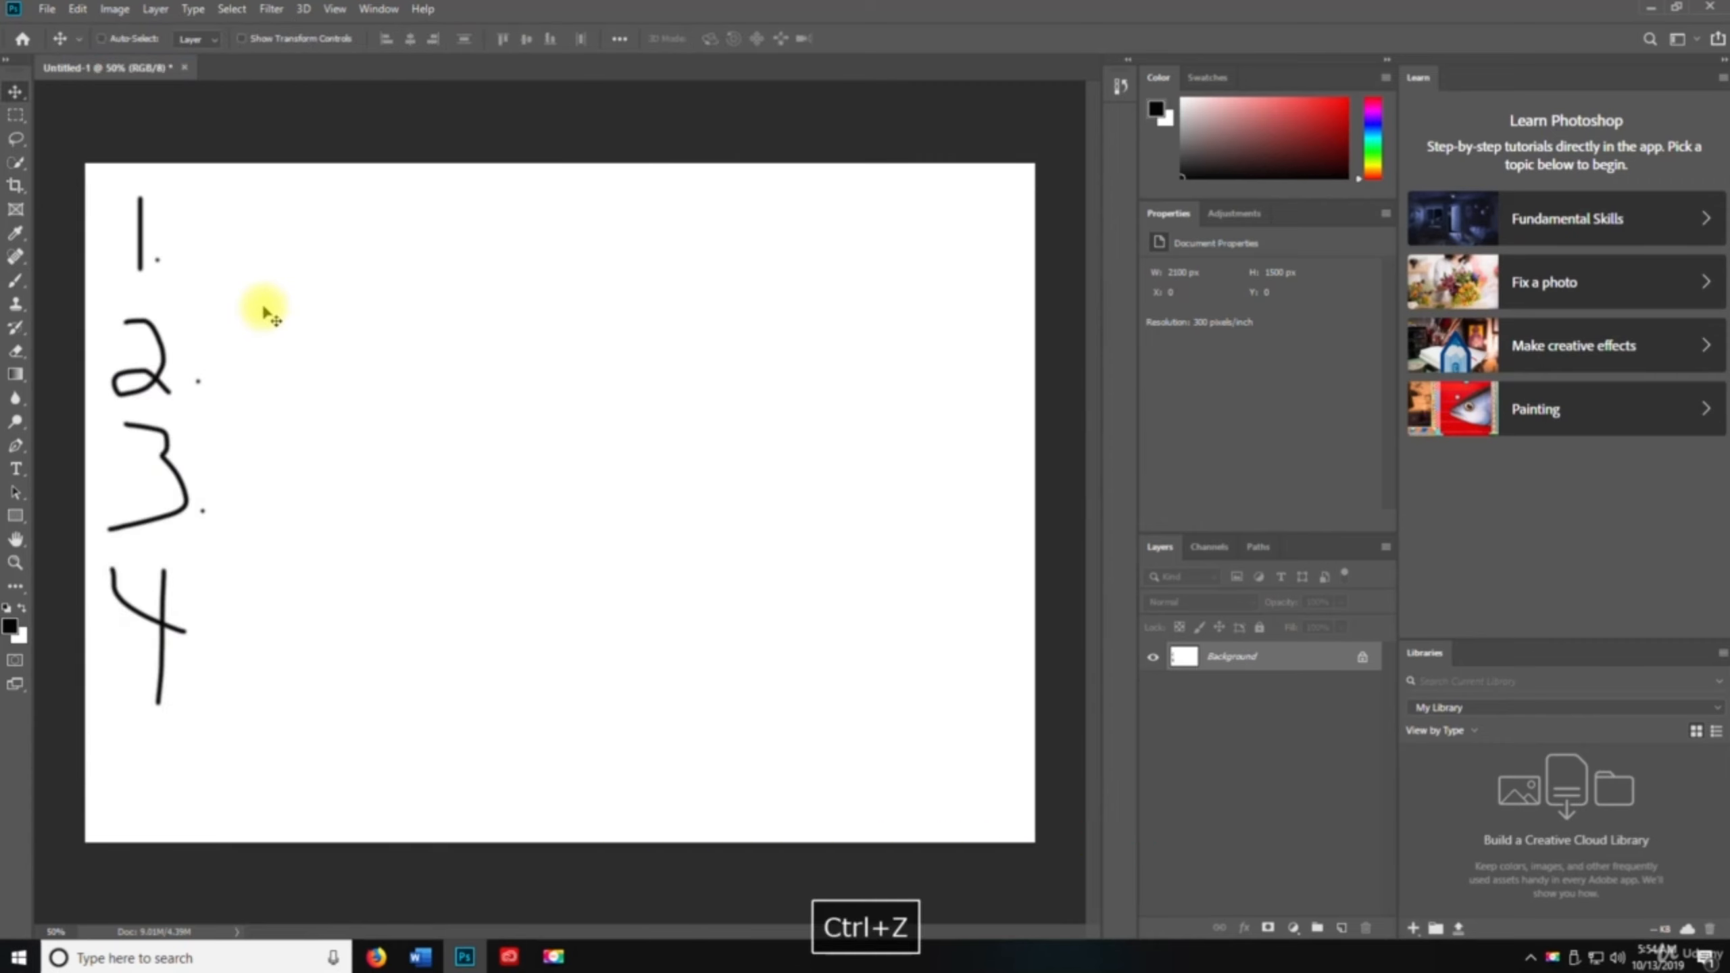
pyautogui.hotkey('ctrl', 'z')
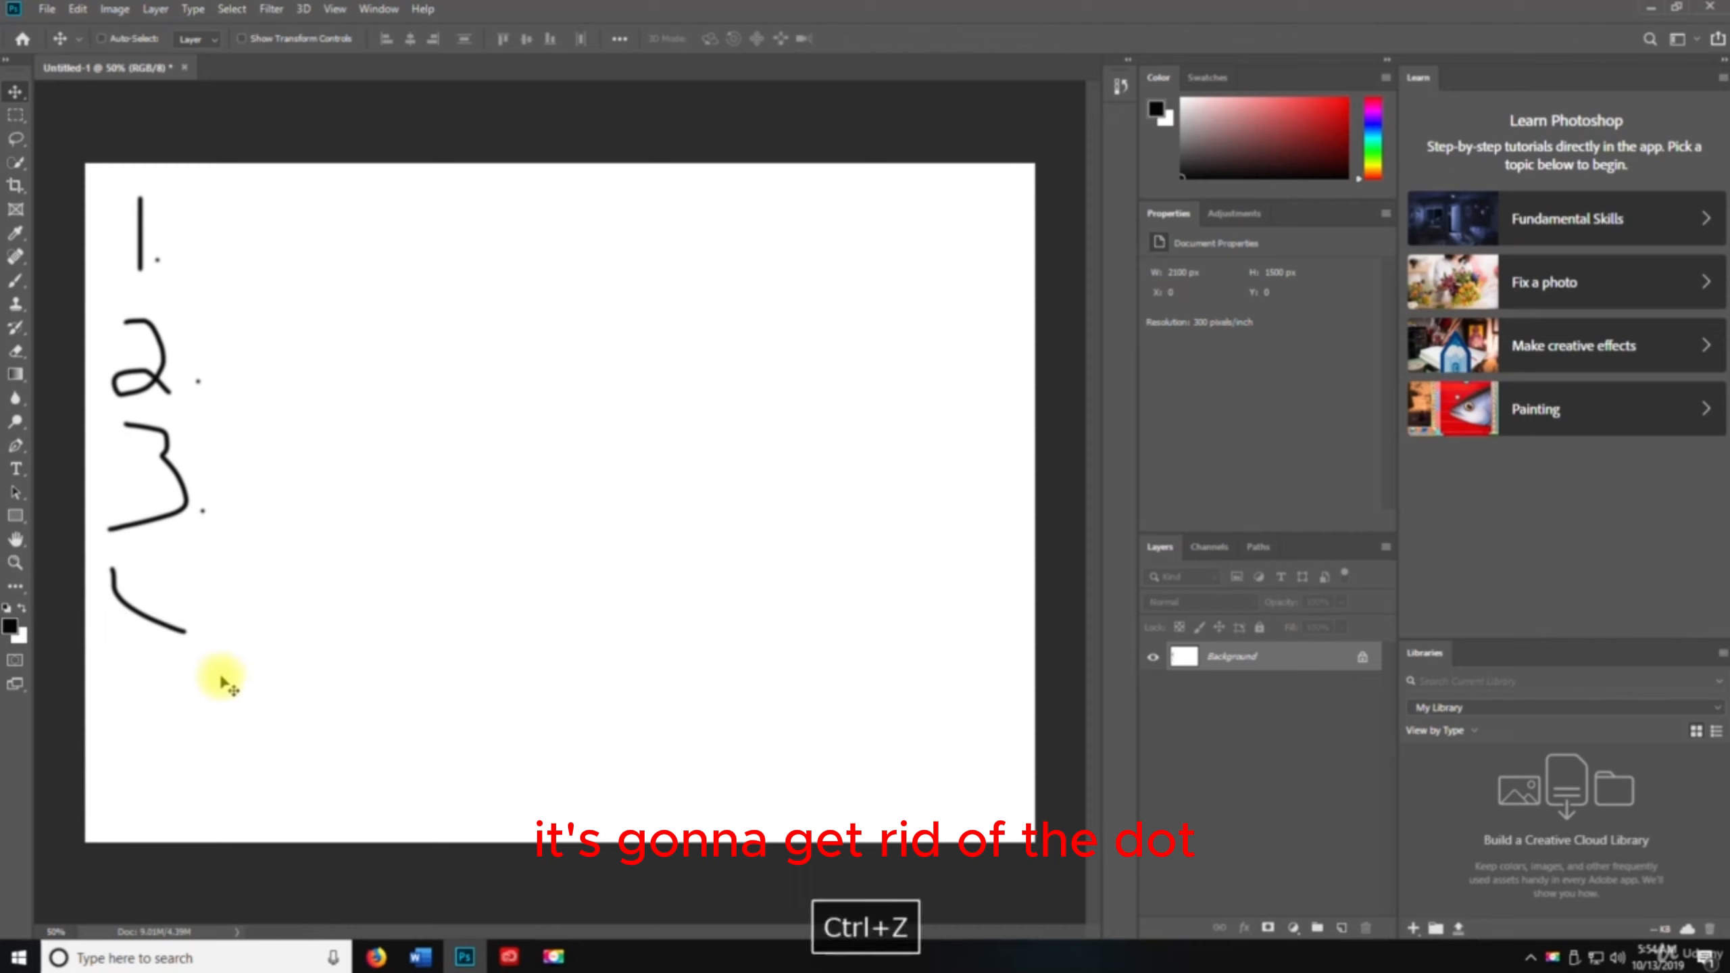
pyautogui.hotkey('ctrl', 'z')
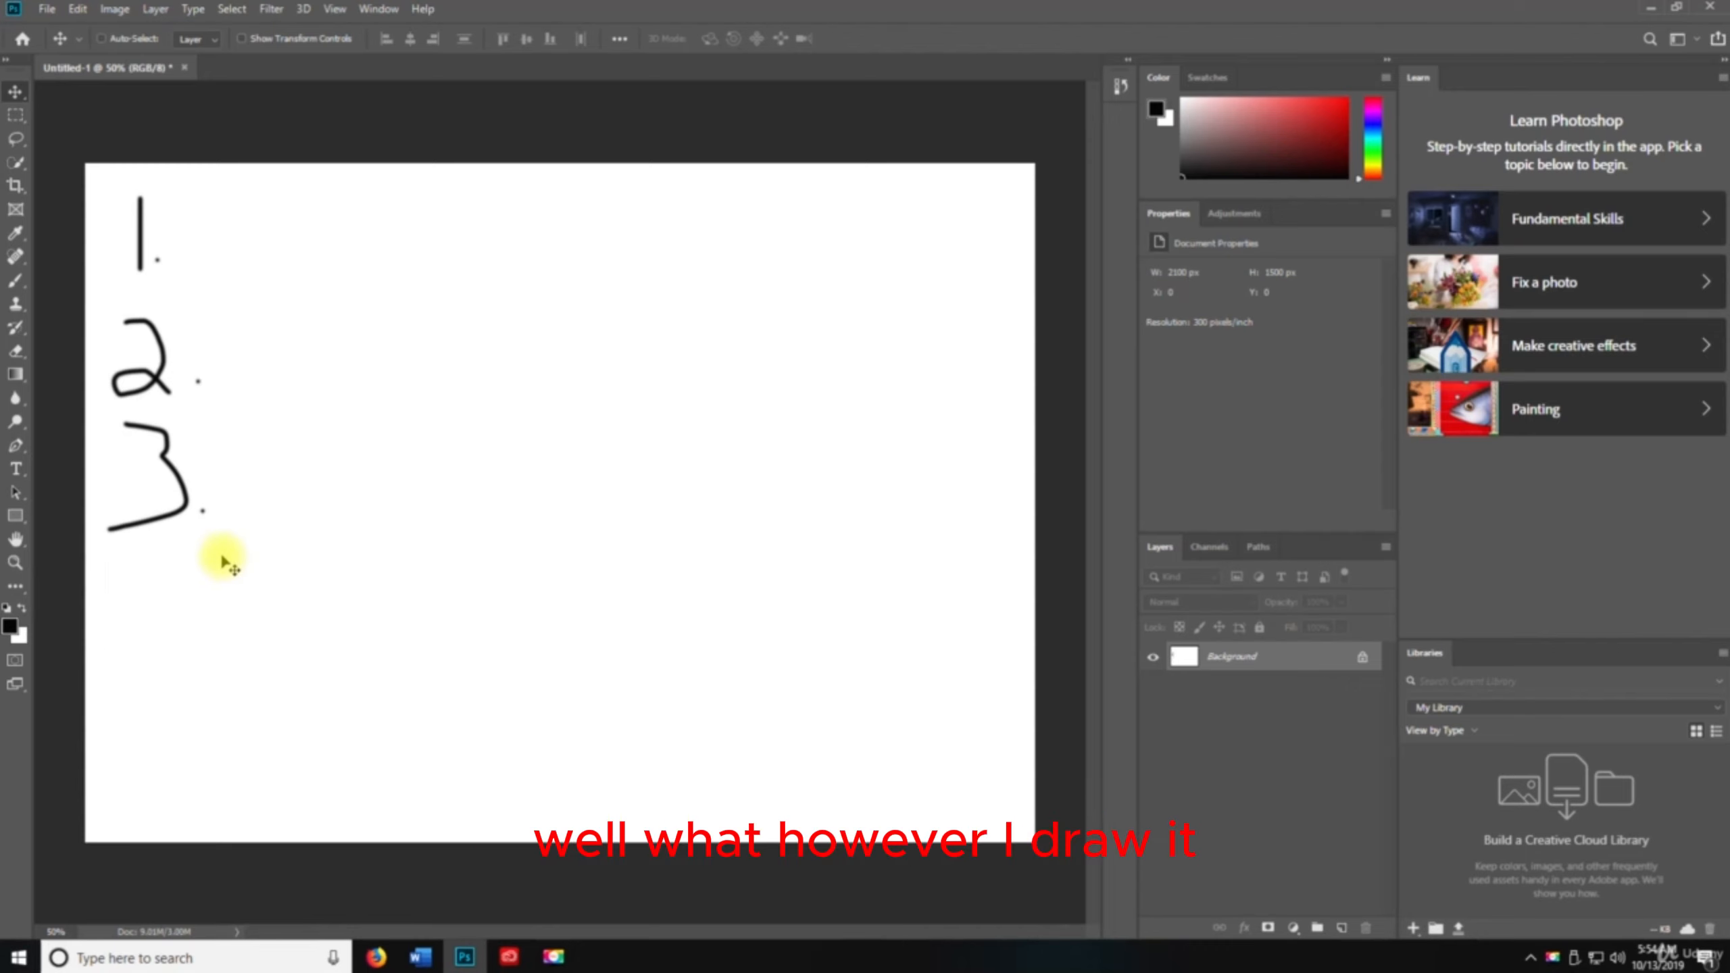
pyautogui.hotkey('ctrl', 'z')
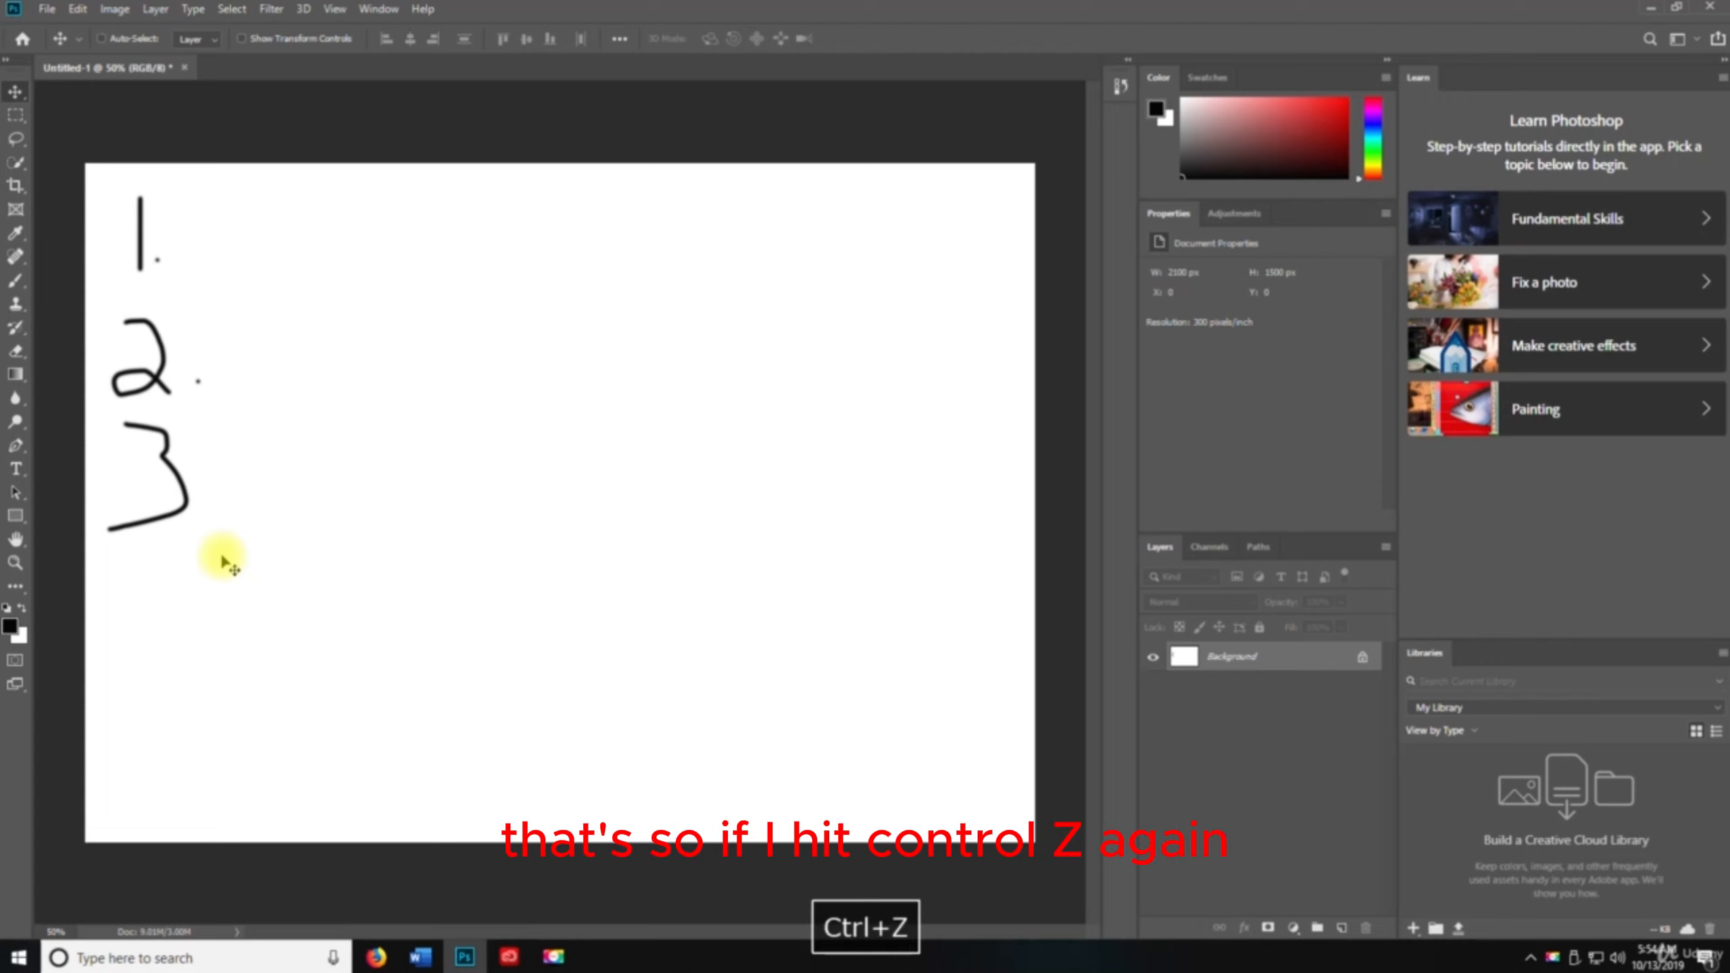
pyautogui.hotkey('ctrl', 'z')
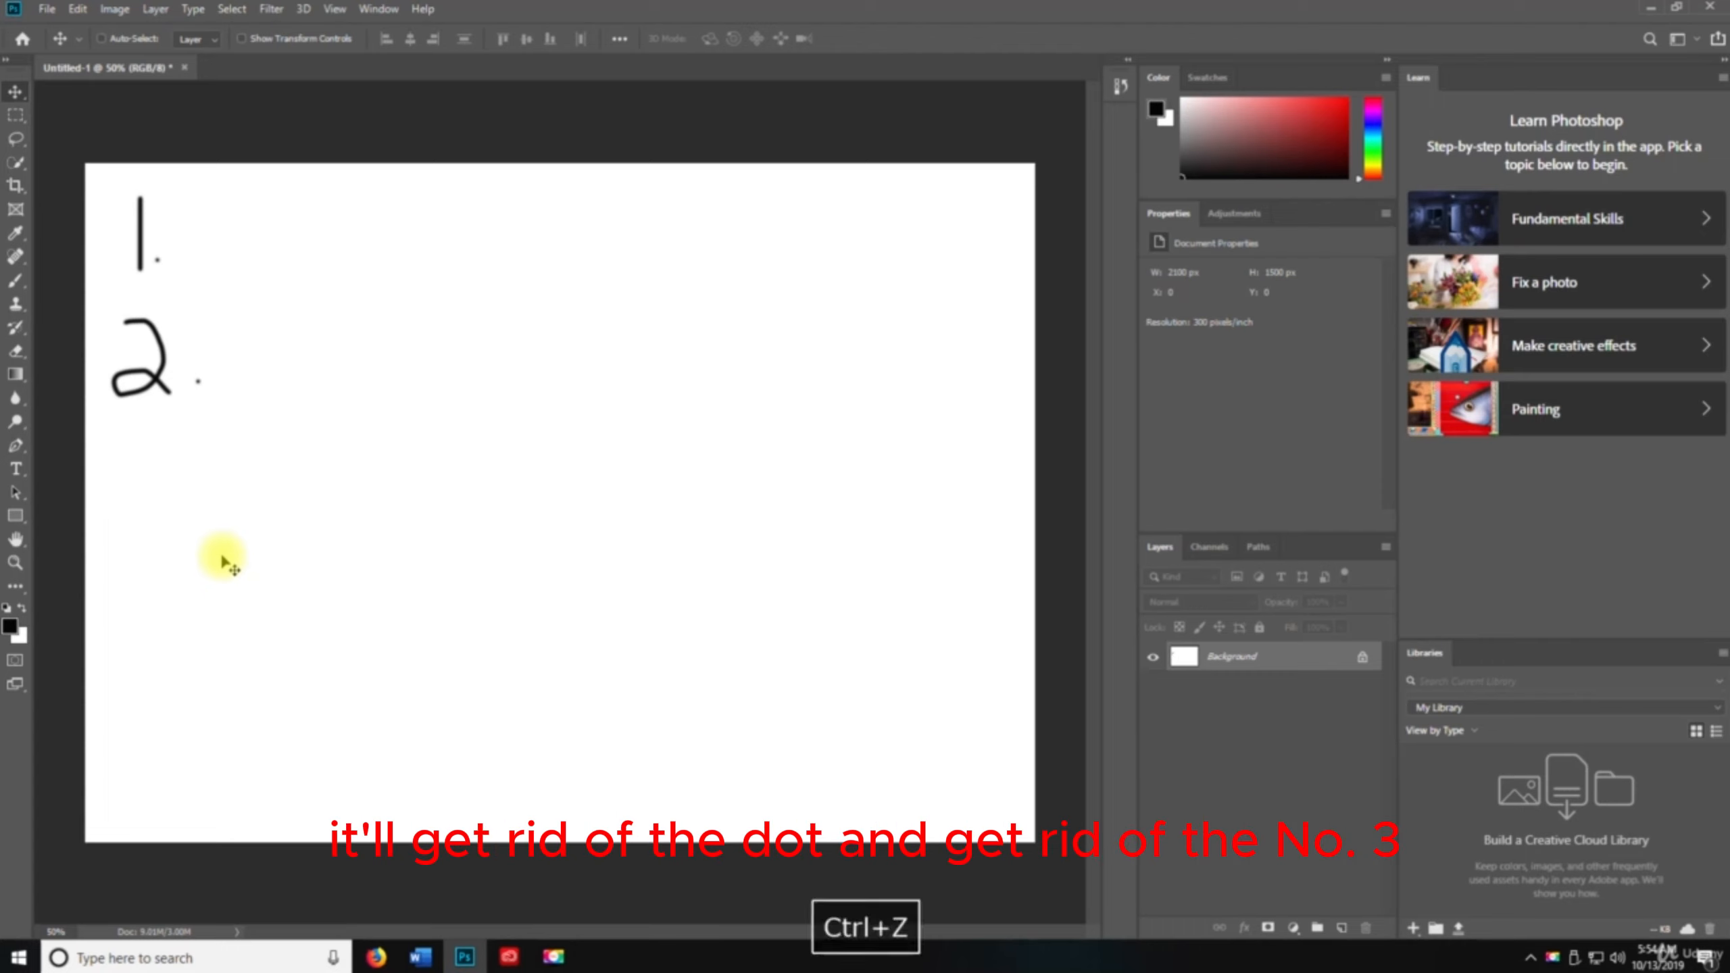
pyautogui.hotkey('ctrl', 'z')
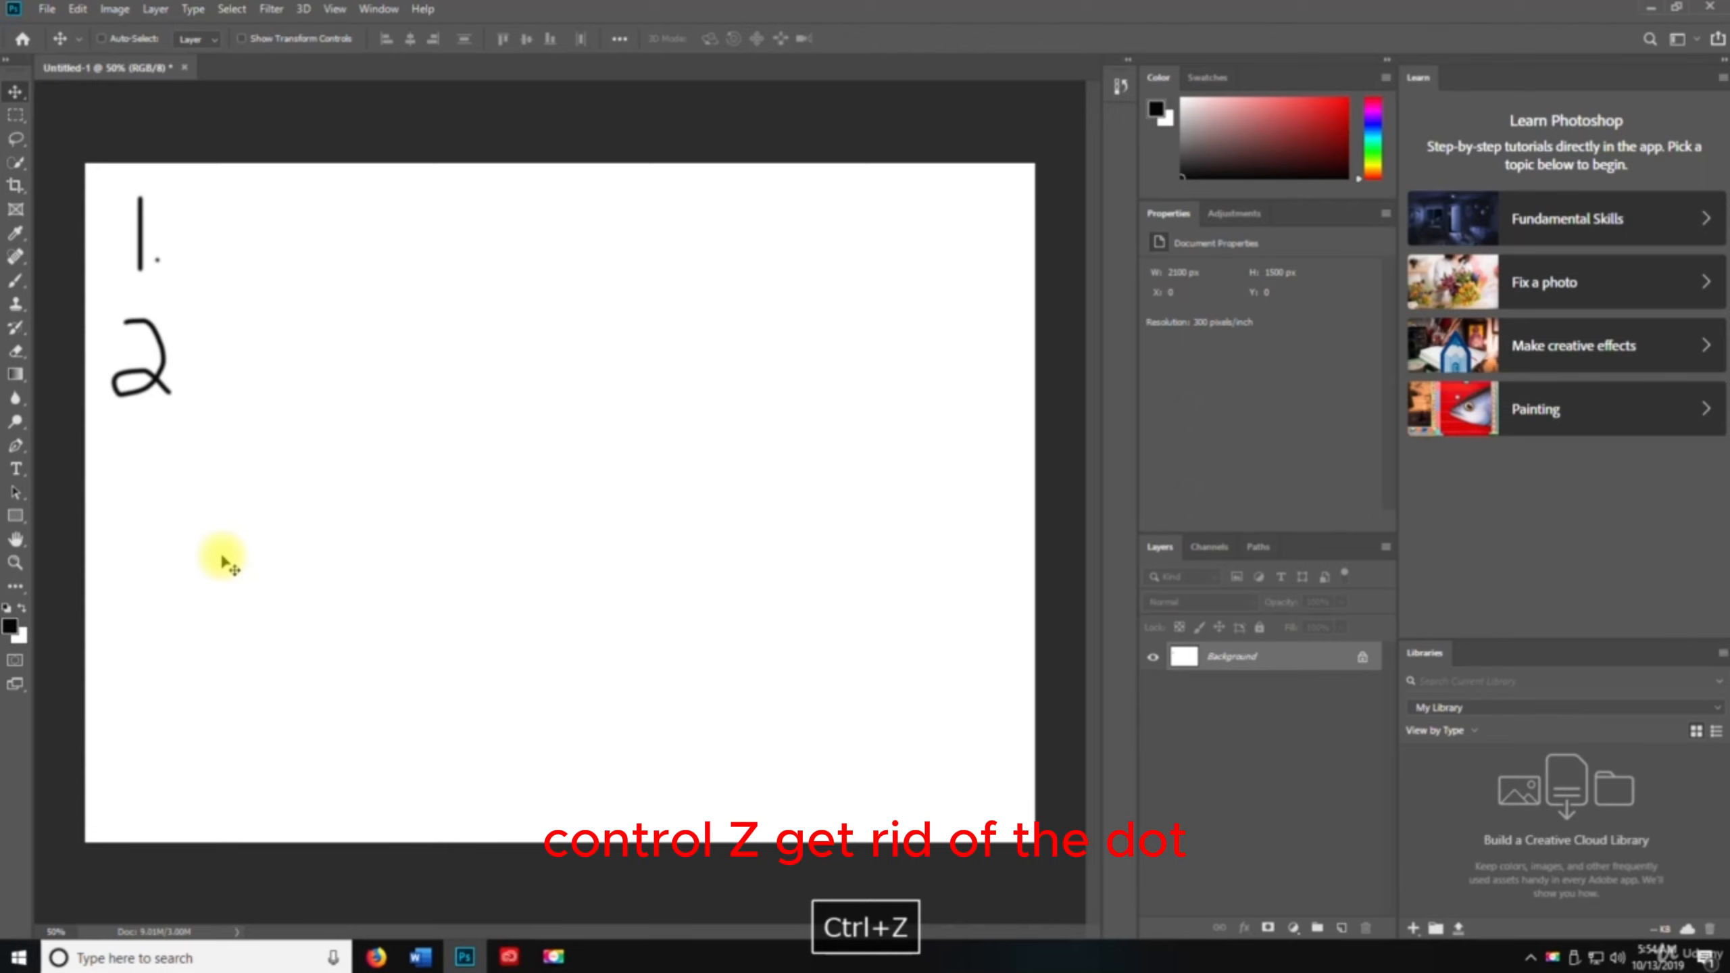
pyautogui.hotkey('ctrl', 'z')
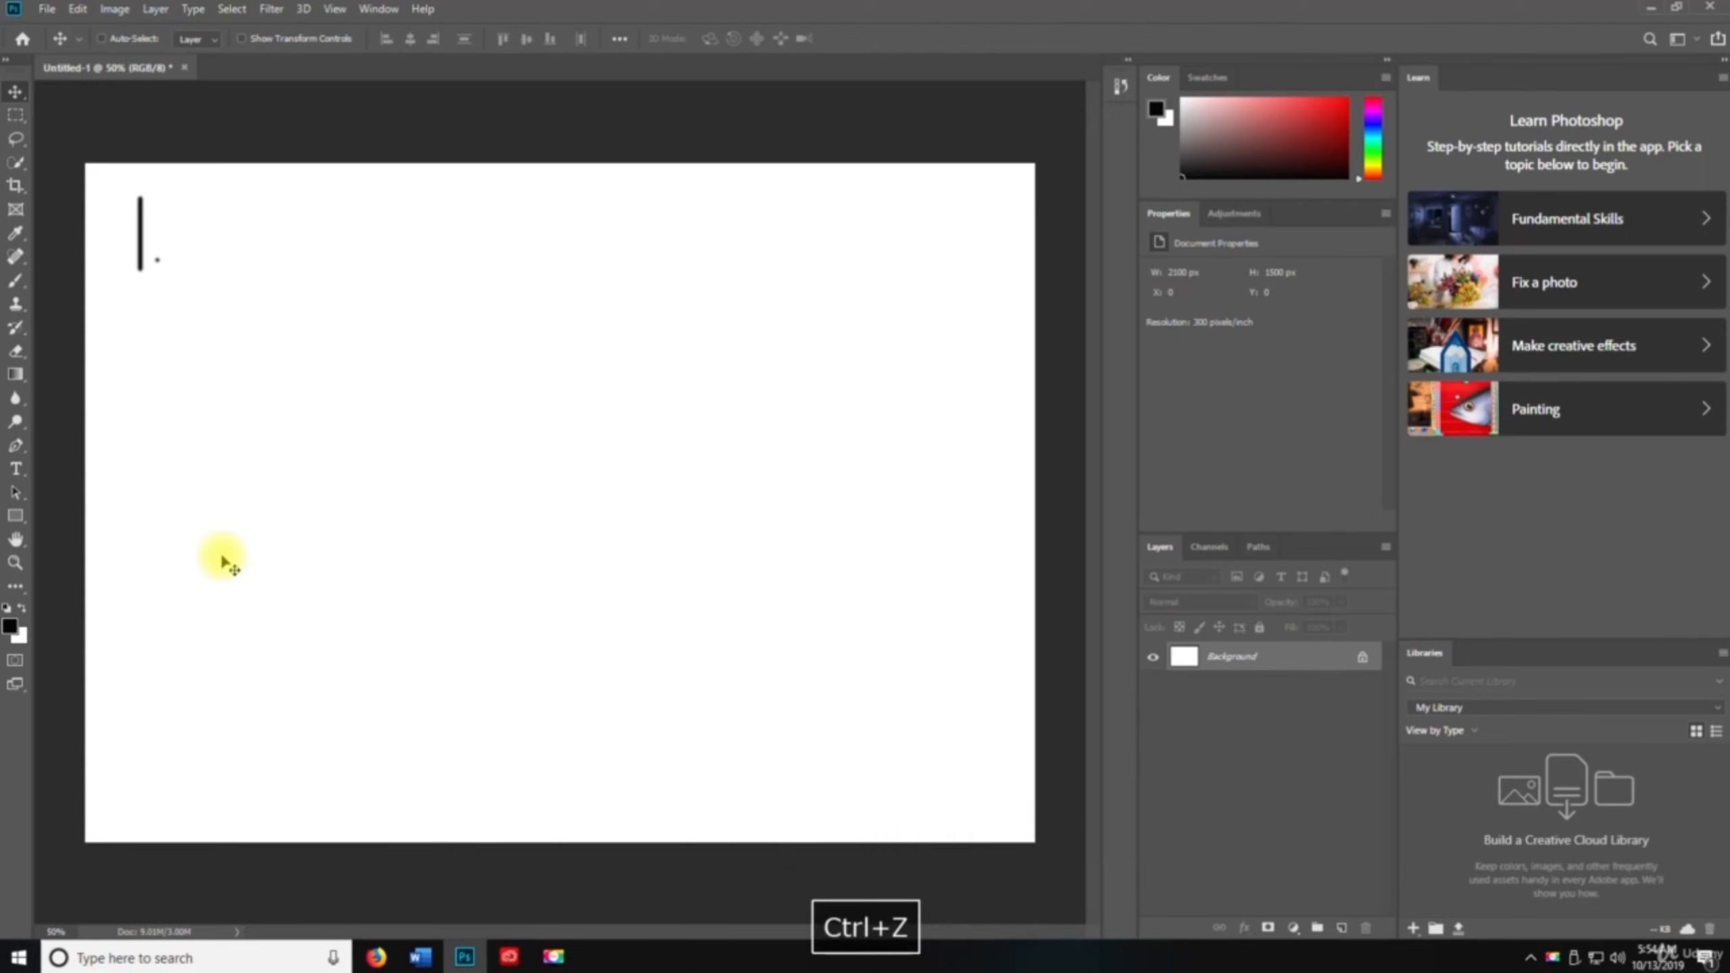
pyautogui.hotkey('ctrl', 'z')
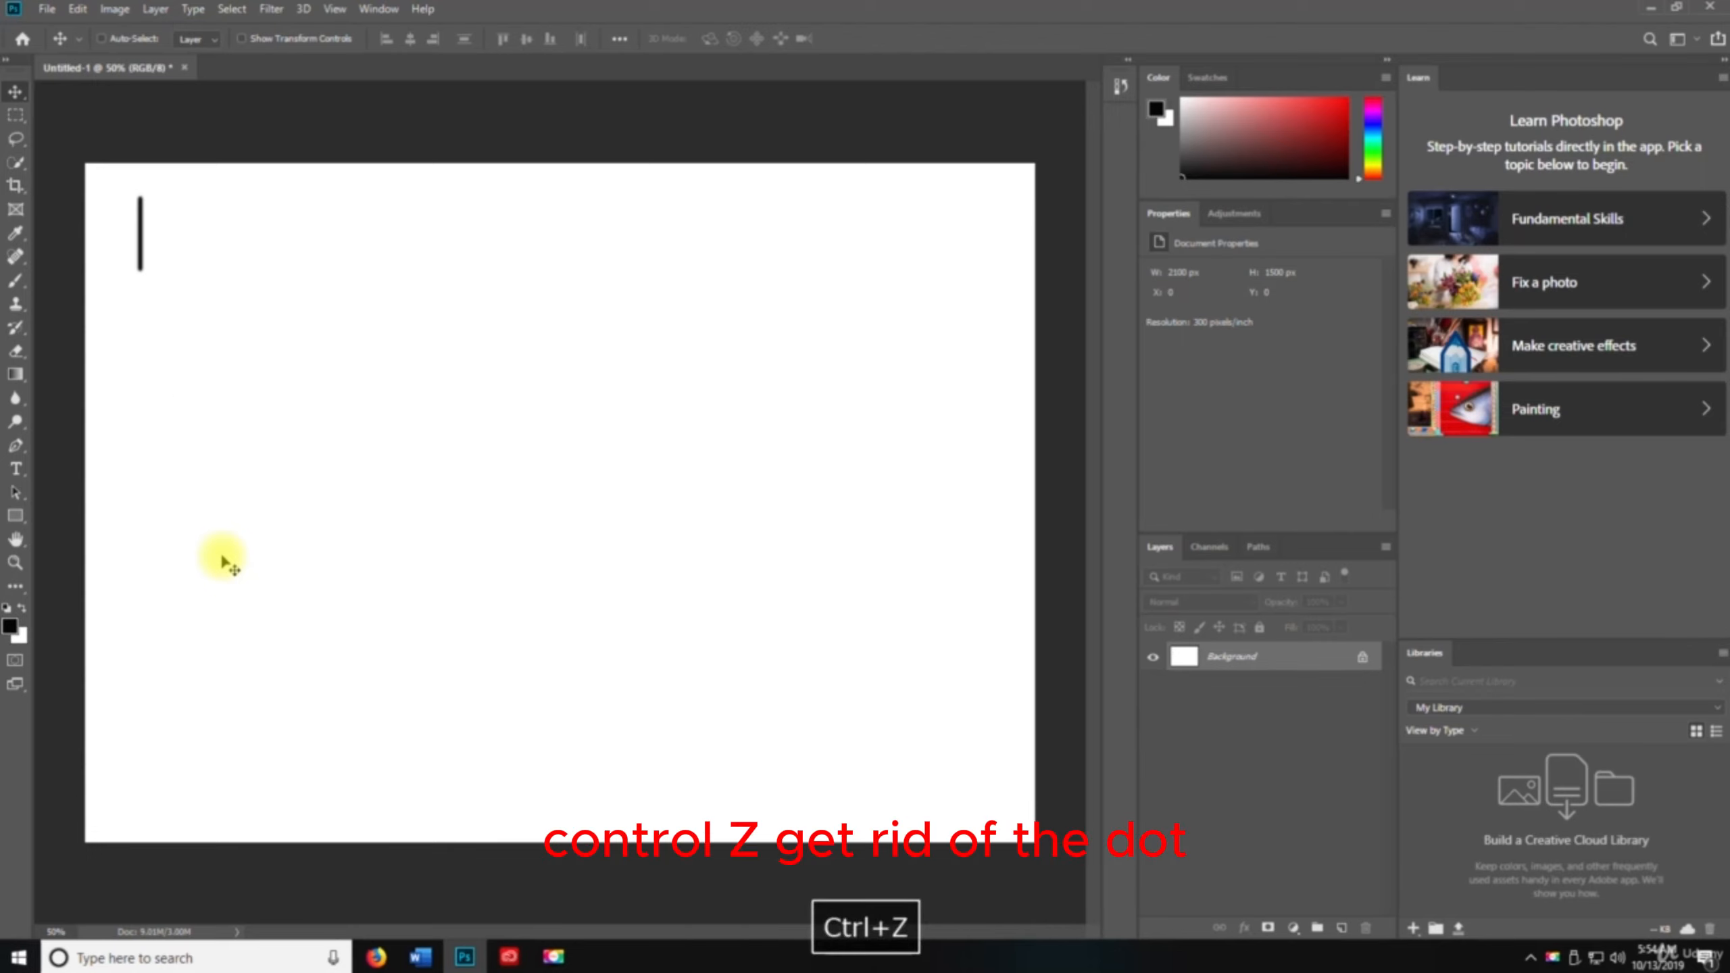
pyautogui.hotkey('ctrl', 'z')
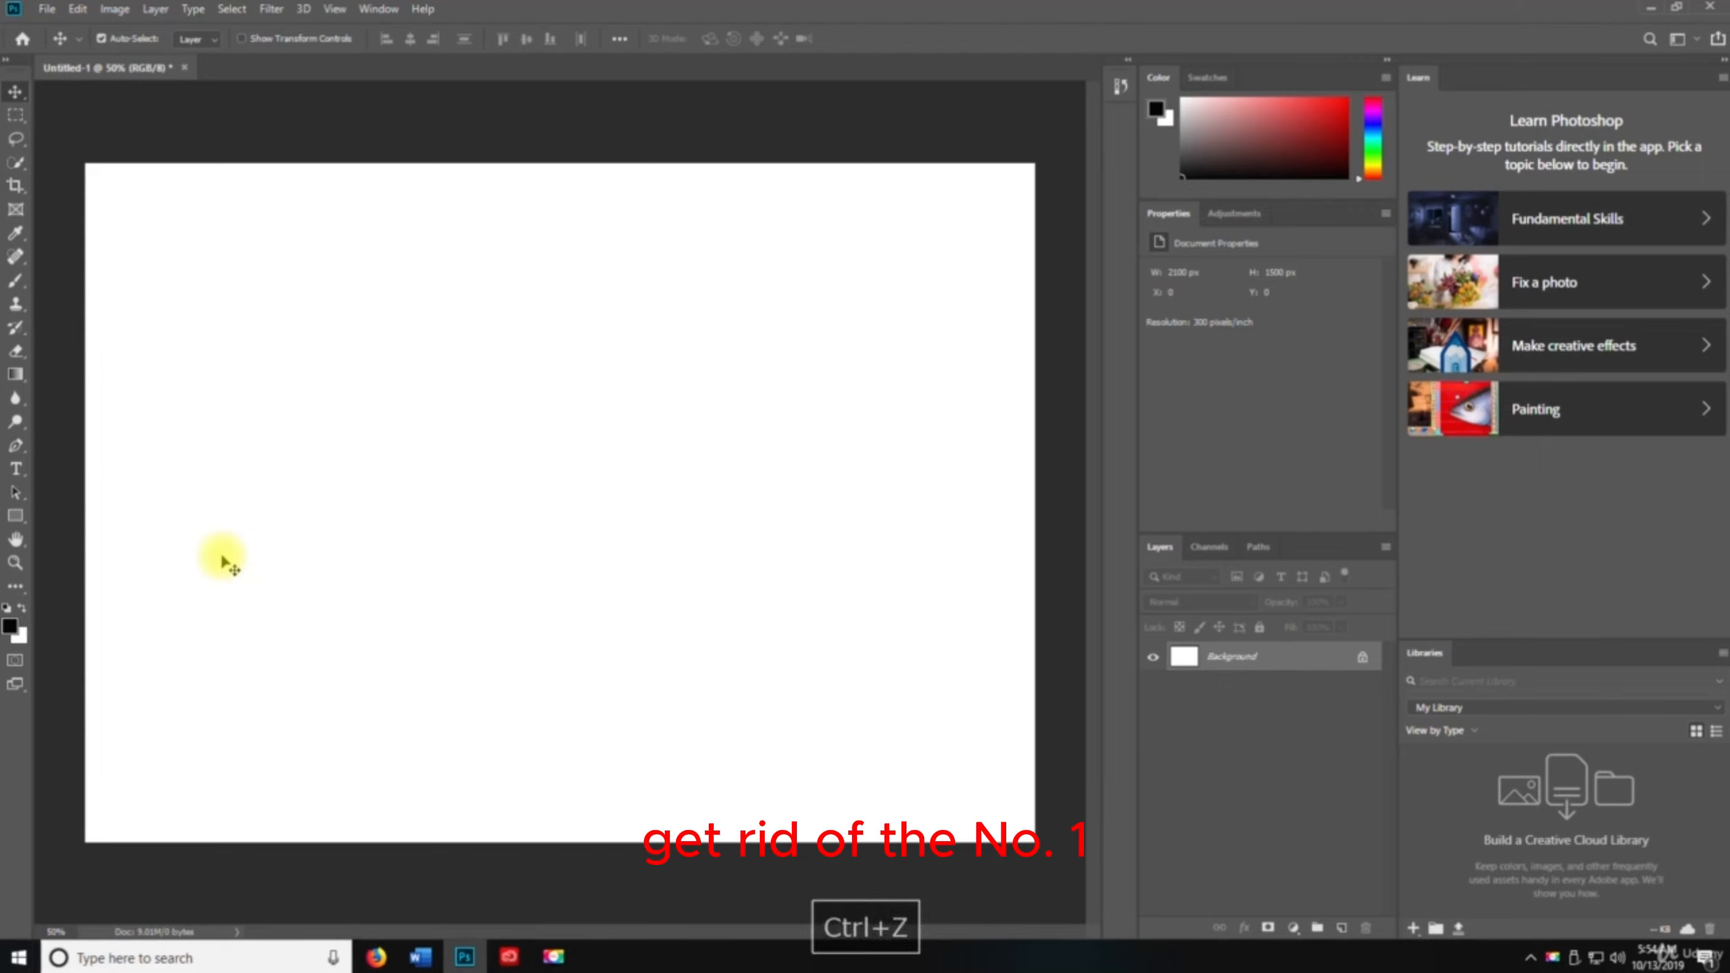
pyautogui.click(115, 10)
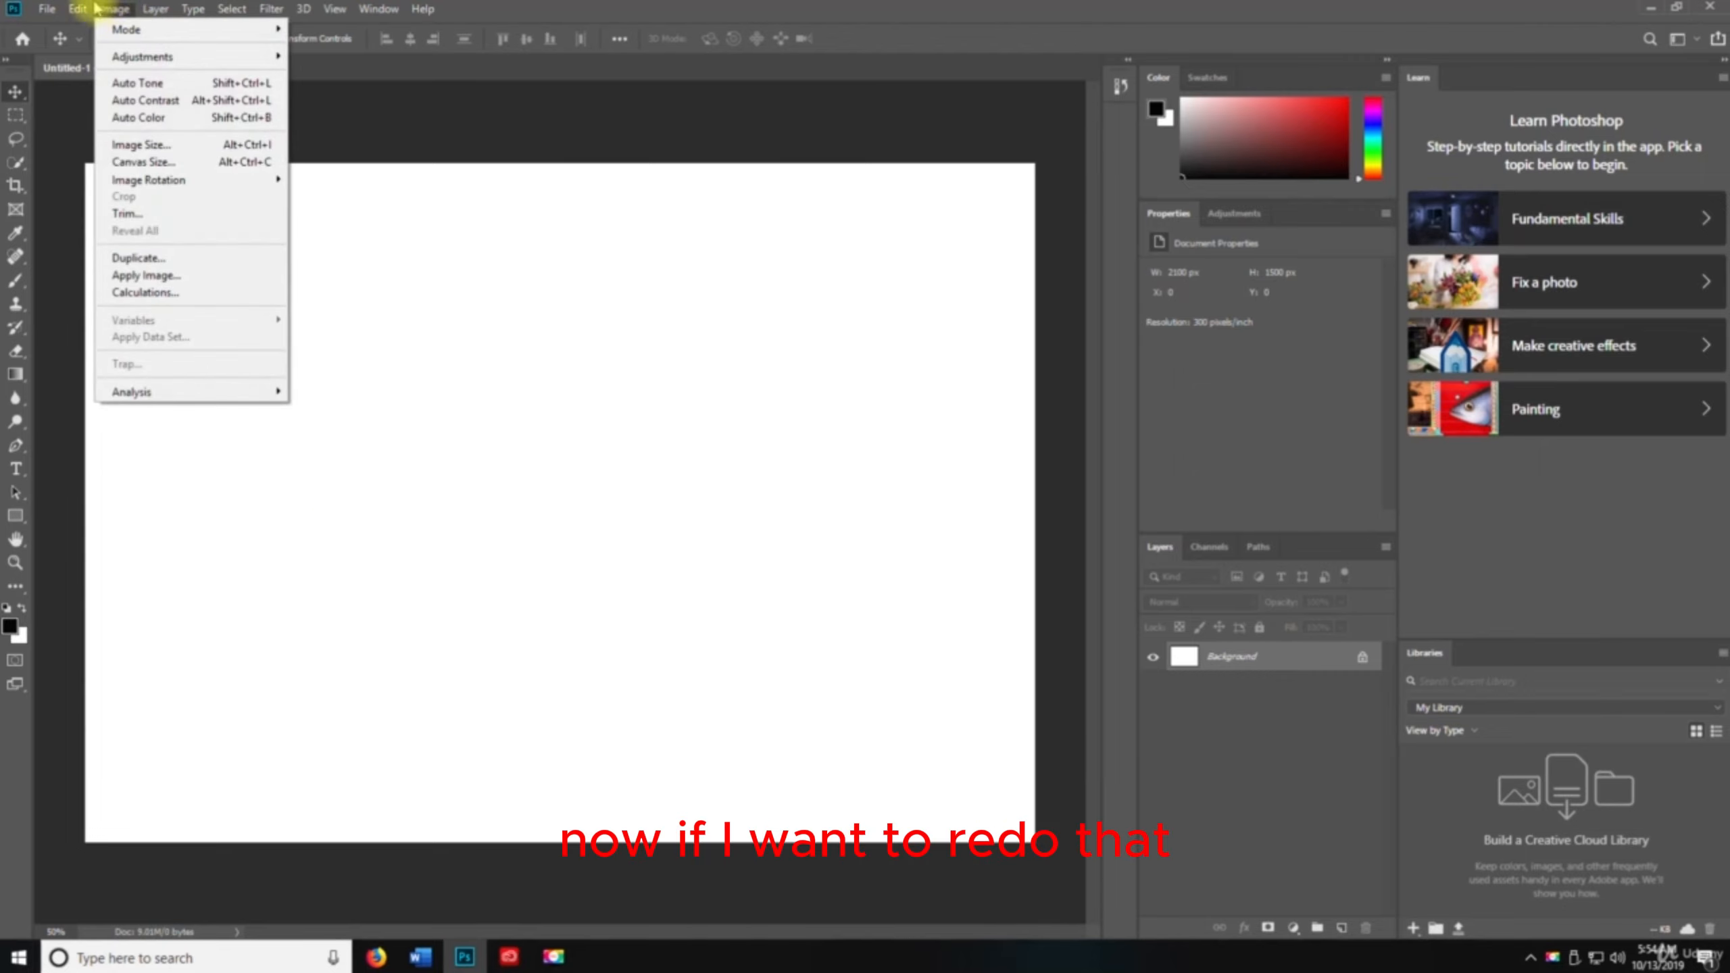
pyautogui.moveTo(77, 9)
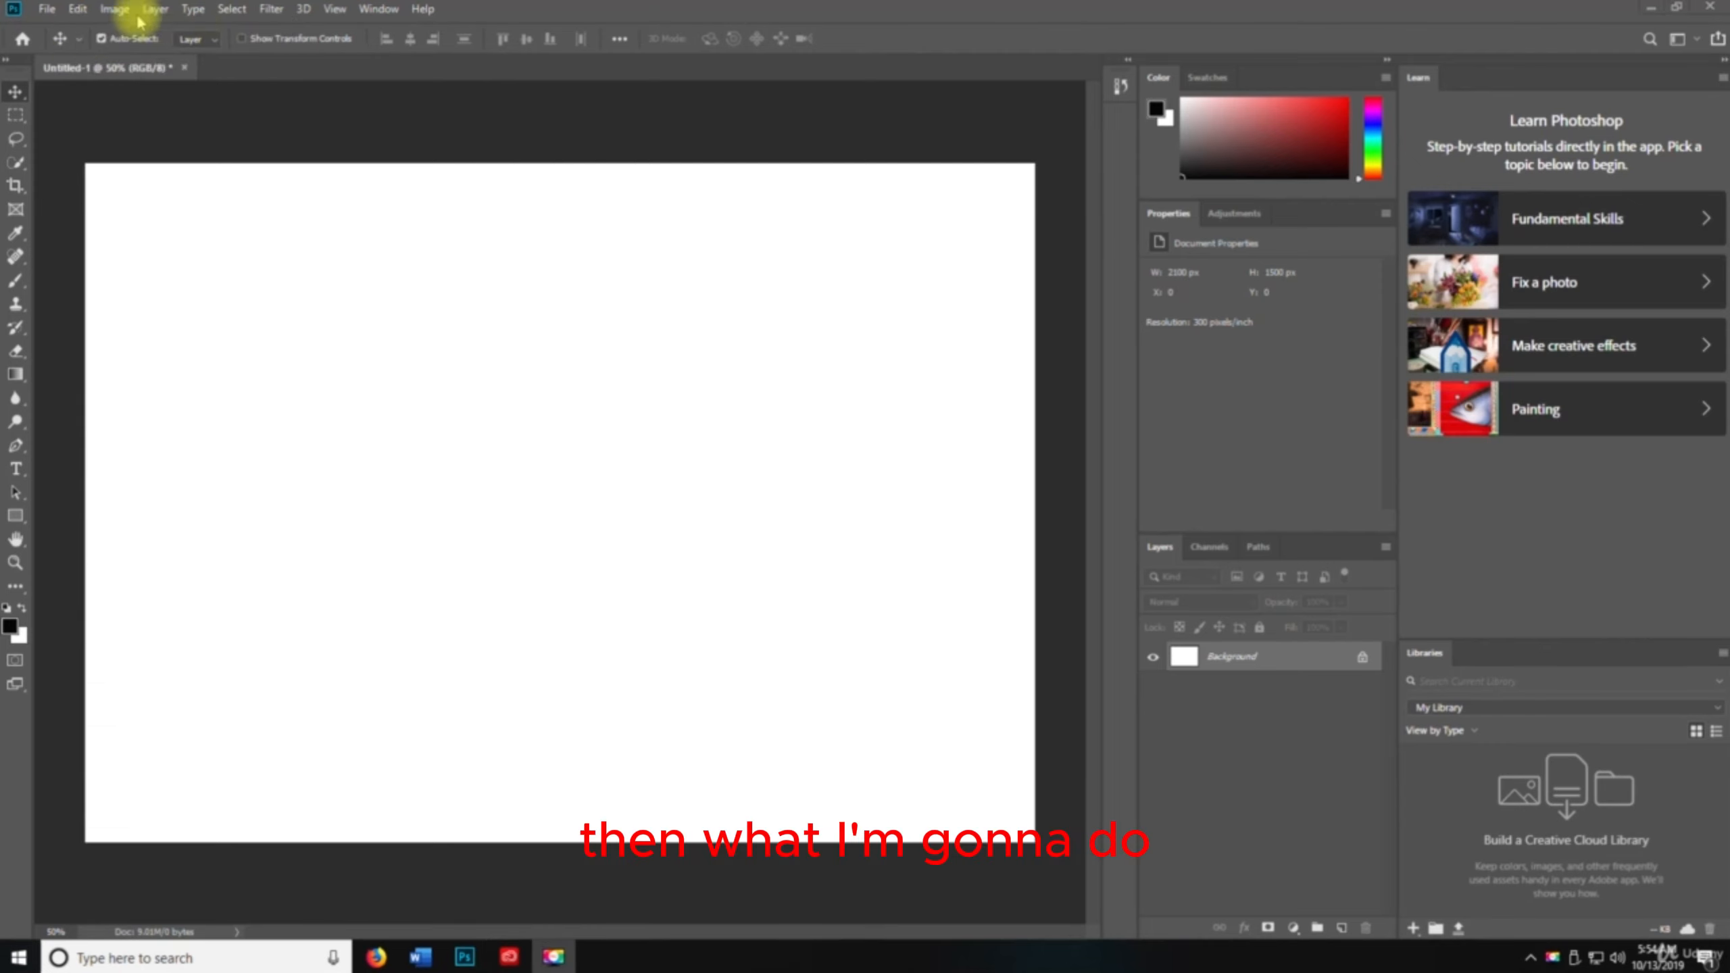
pyautogui.press('space')
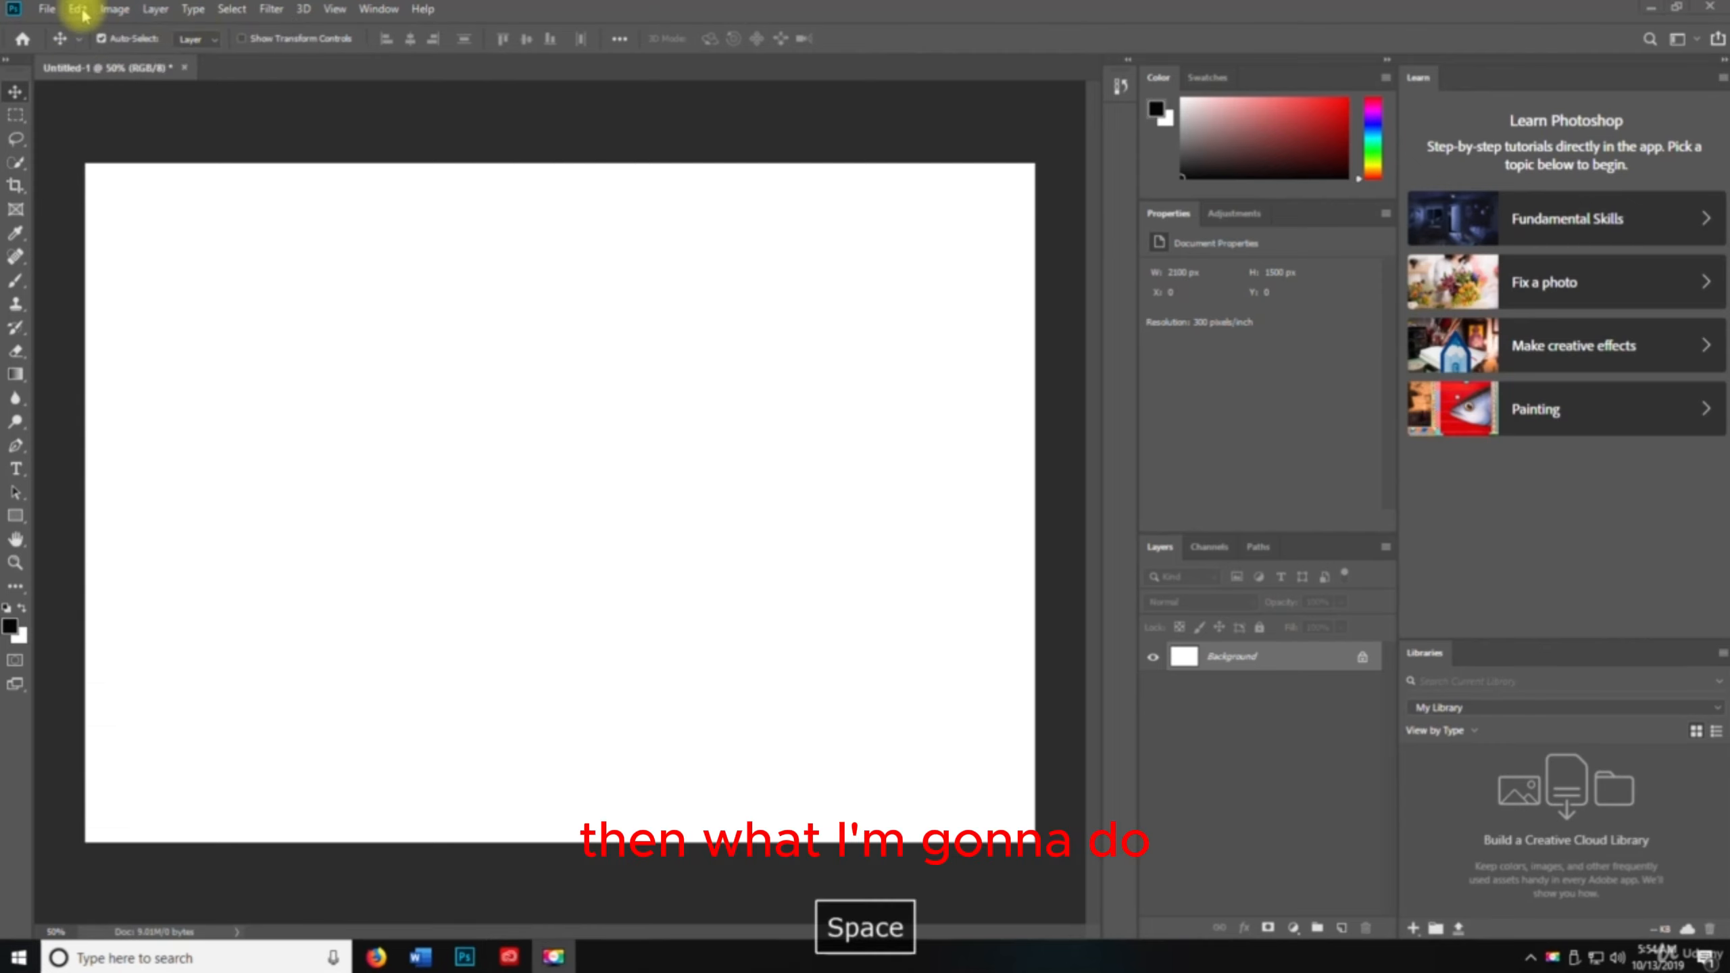
# Redo the brush strokes step by step to restore the numerals 1, 2 and 3 with their dots
pyautogui.click(83, 11)
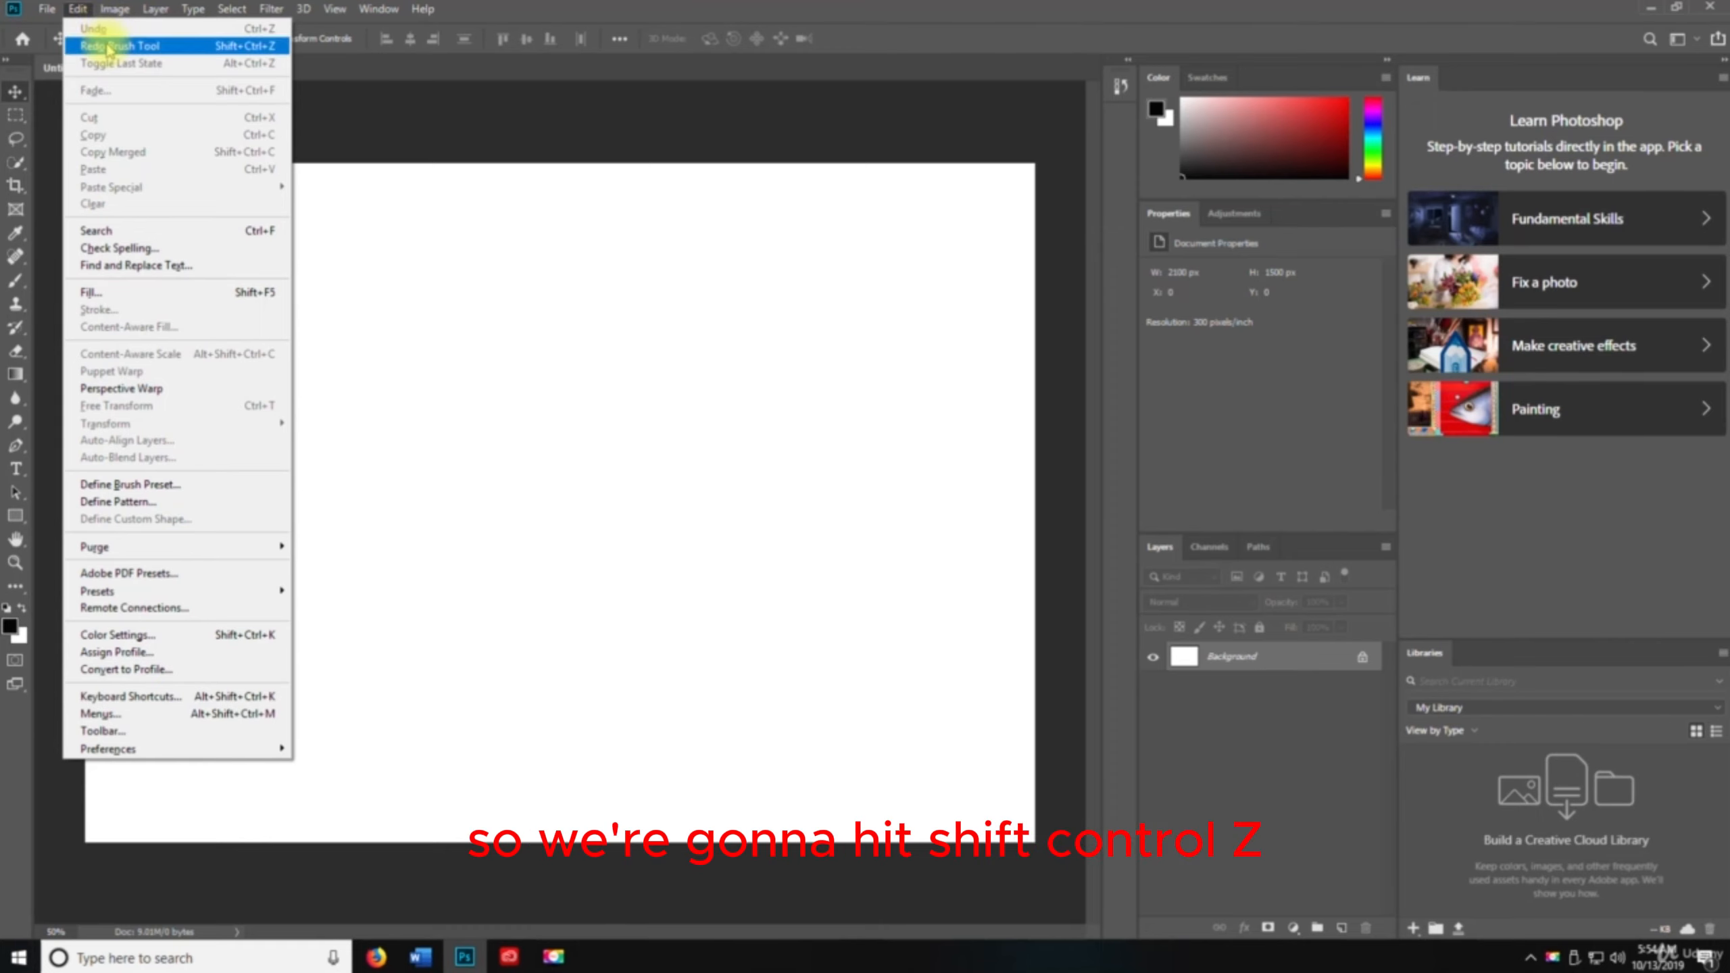
pyautogui.hotkey('ctrl', 'shift', 'z')
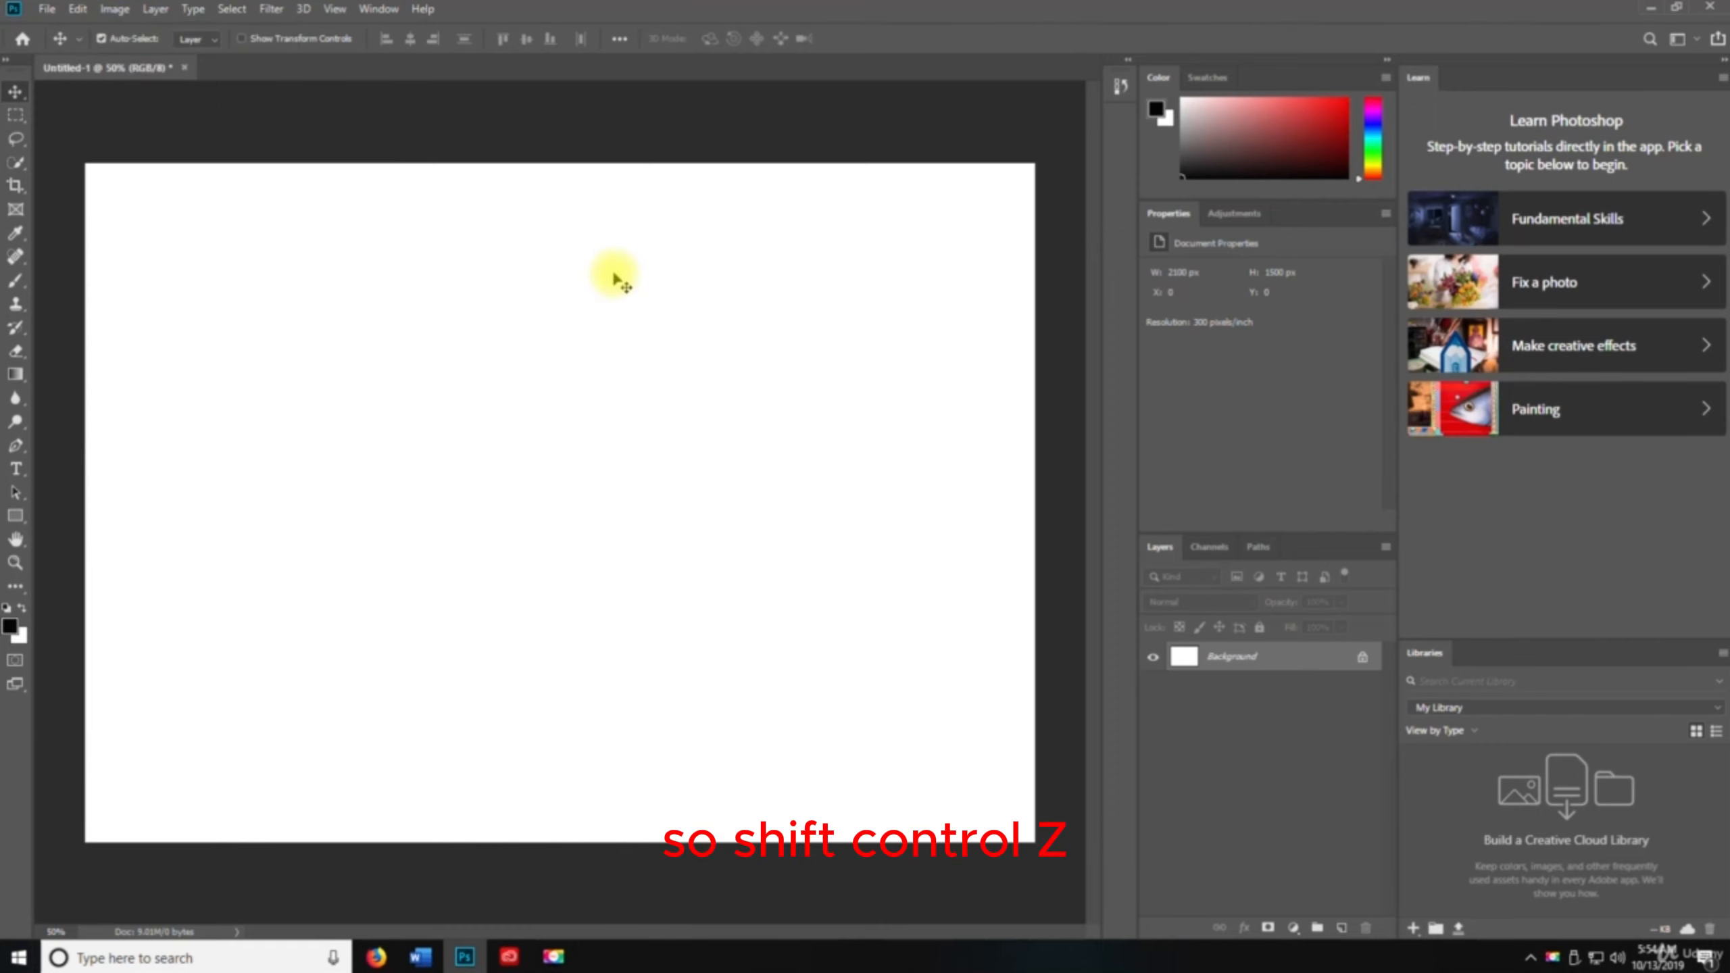
pyautogui.hotkey('ctrl', 'shift', 'z')
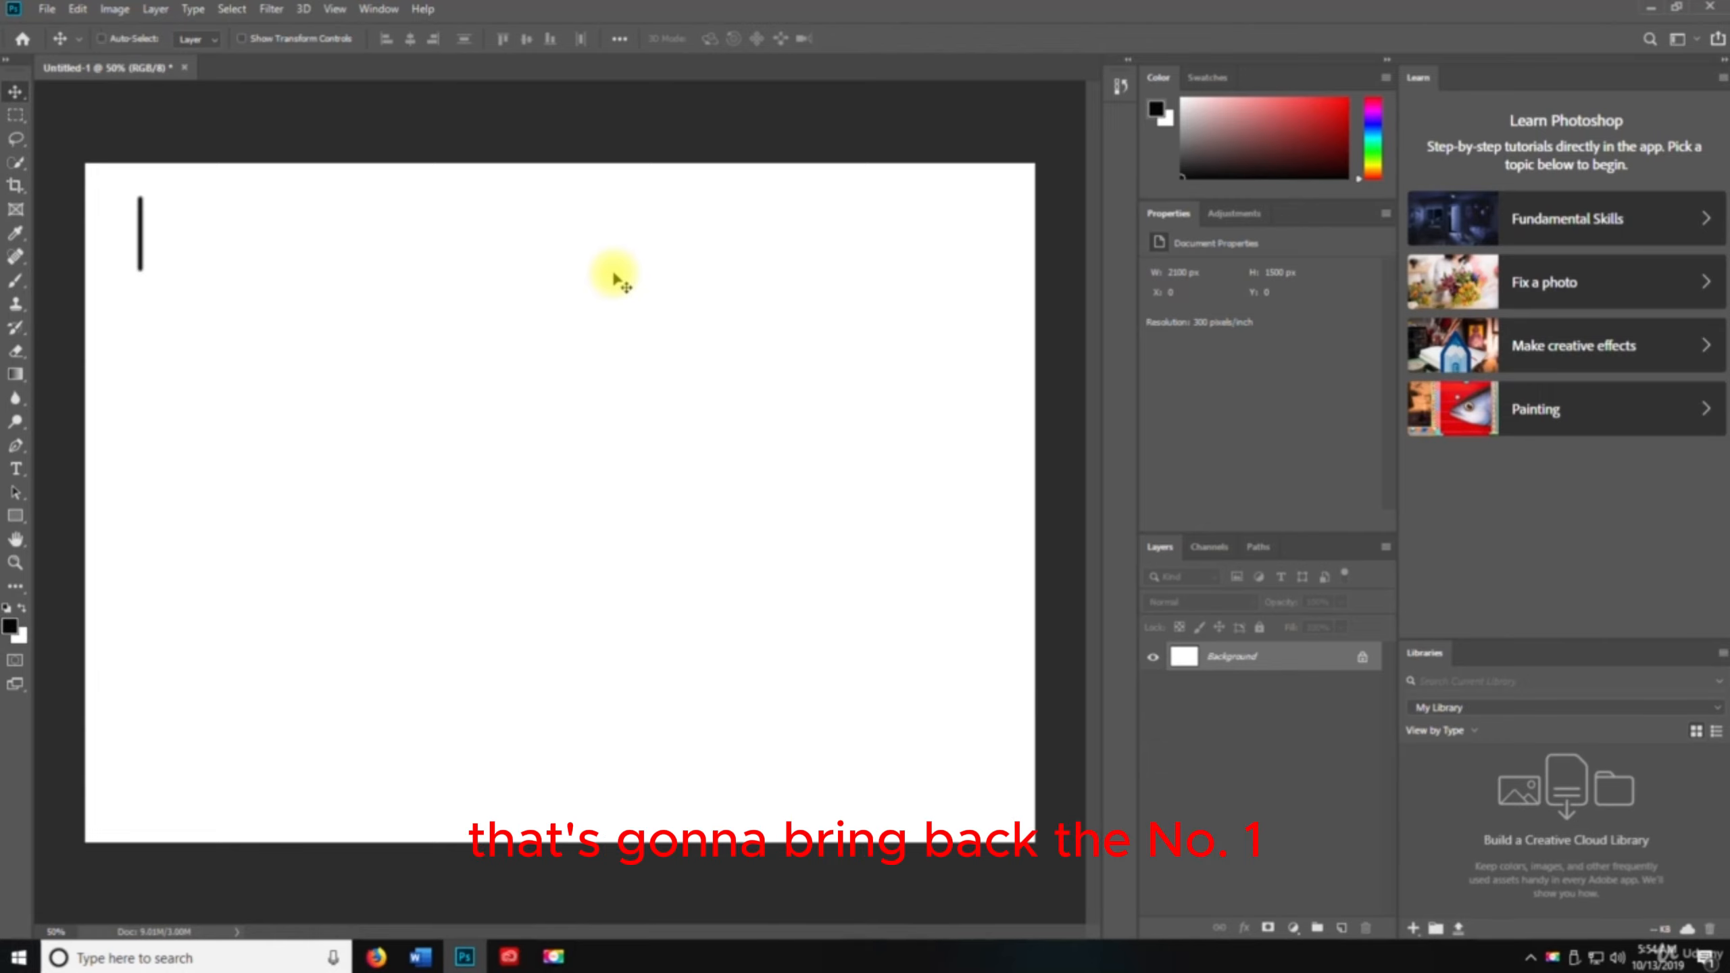
pyautogui.hotkey('ctrl', 'shift', 'z')
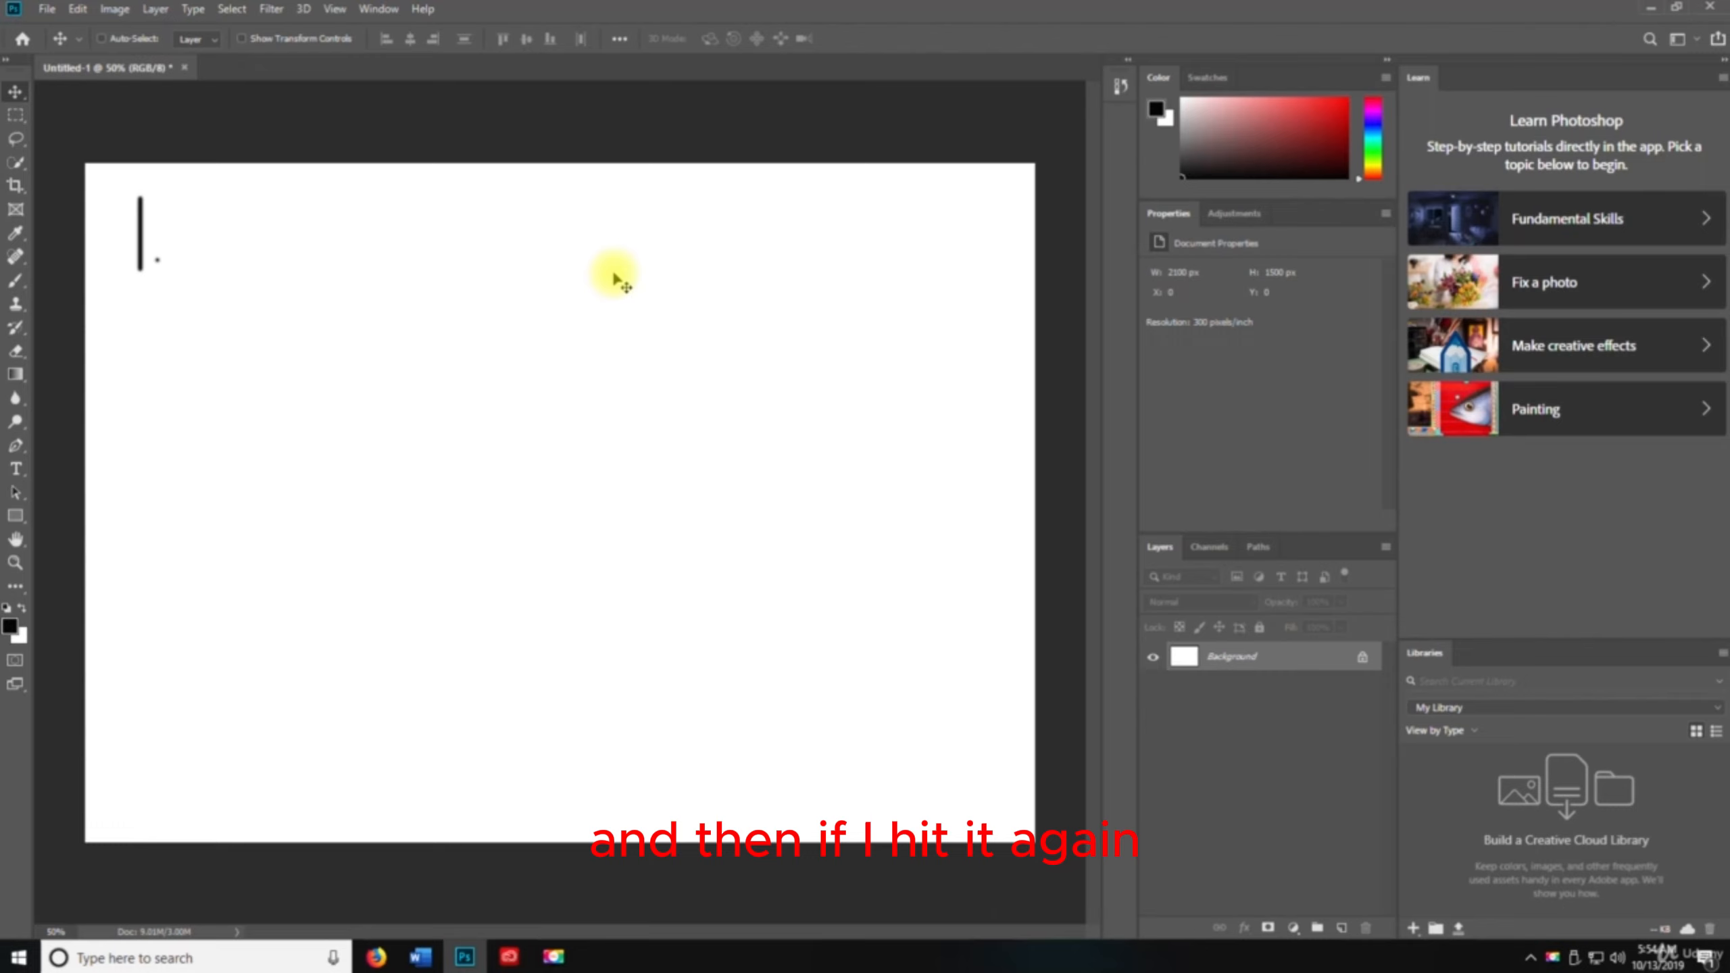
pyautogui.hotkey('ctrl', 'shift', 'z')
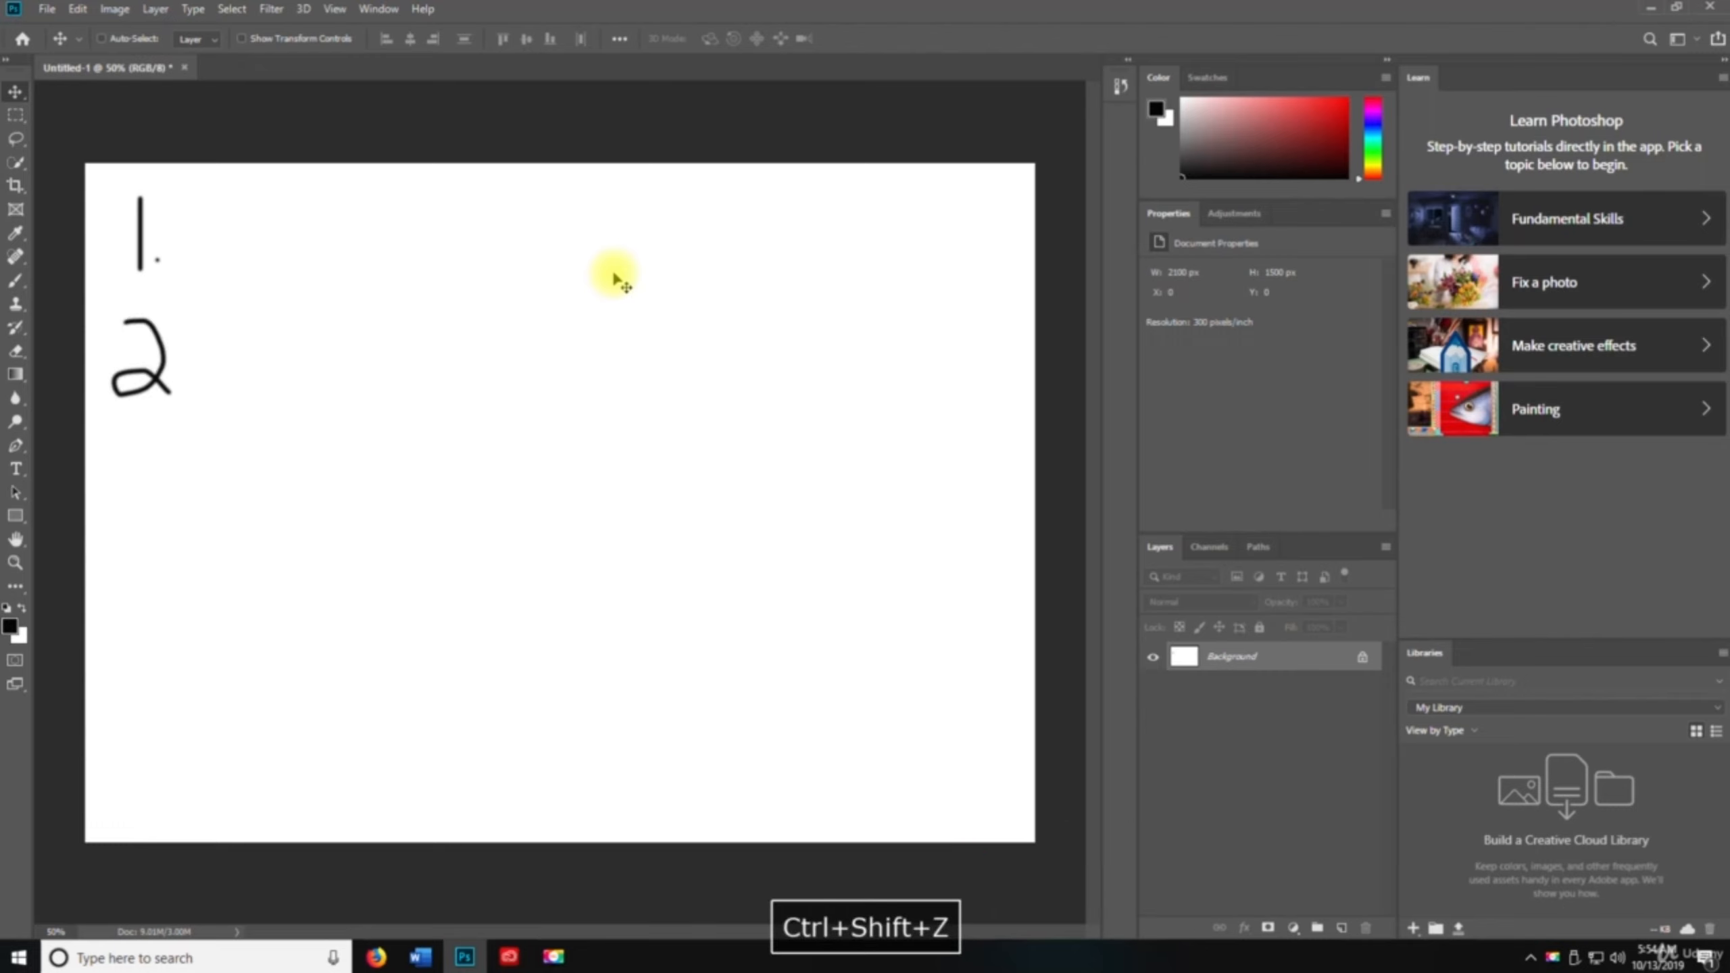
pyautogui.hotkey('ctrl', 'shift', 'z')
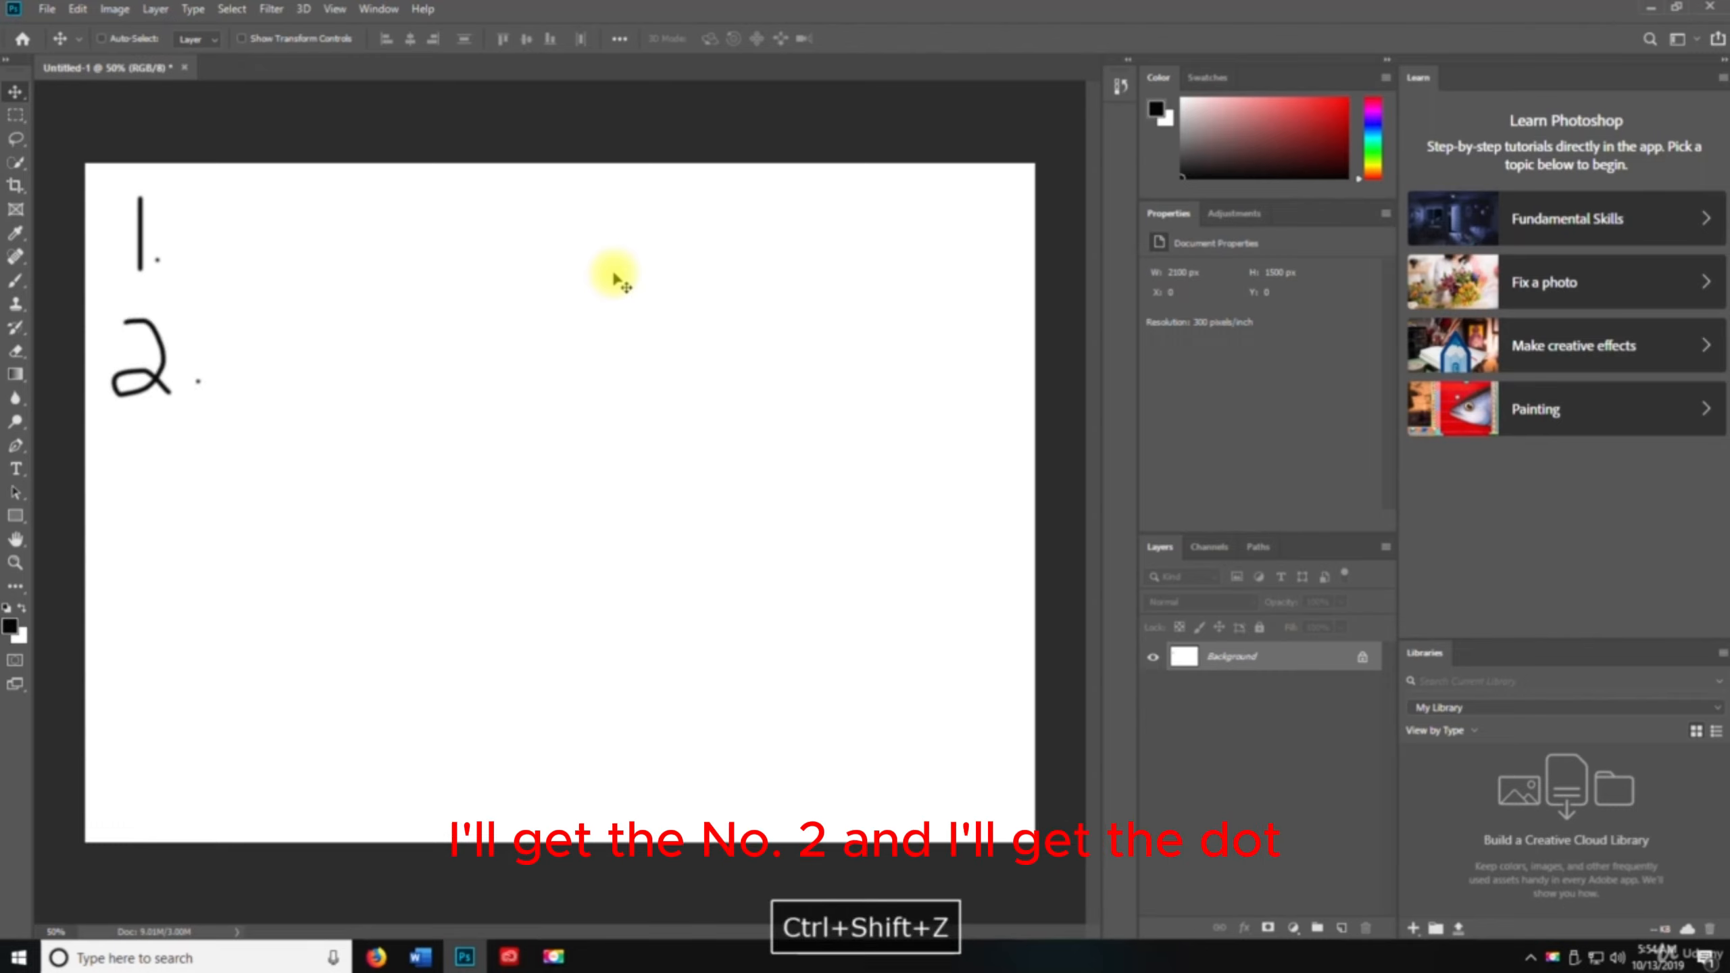
pyautogui.hotkey('ctrl', 'shift', 'z')
pyautogui.hotkey('ctrl', 'shift', 'z')
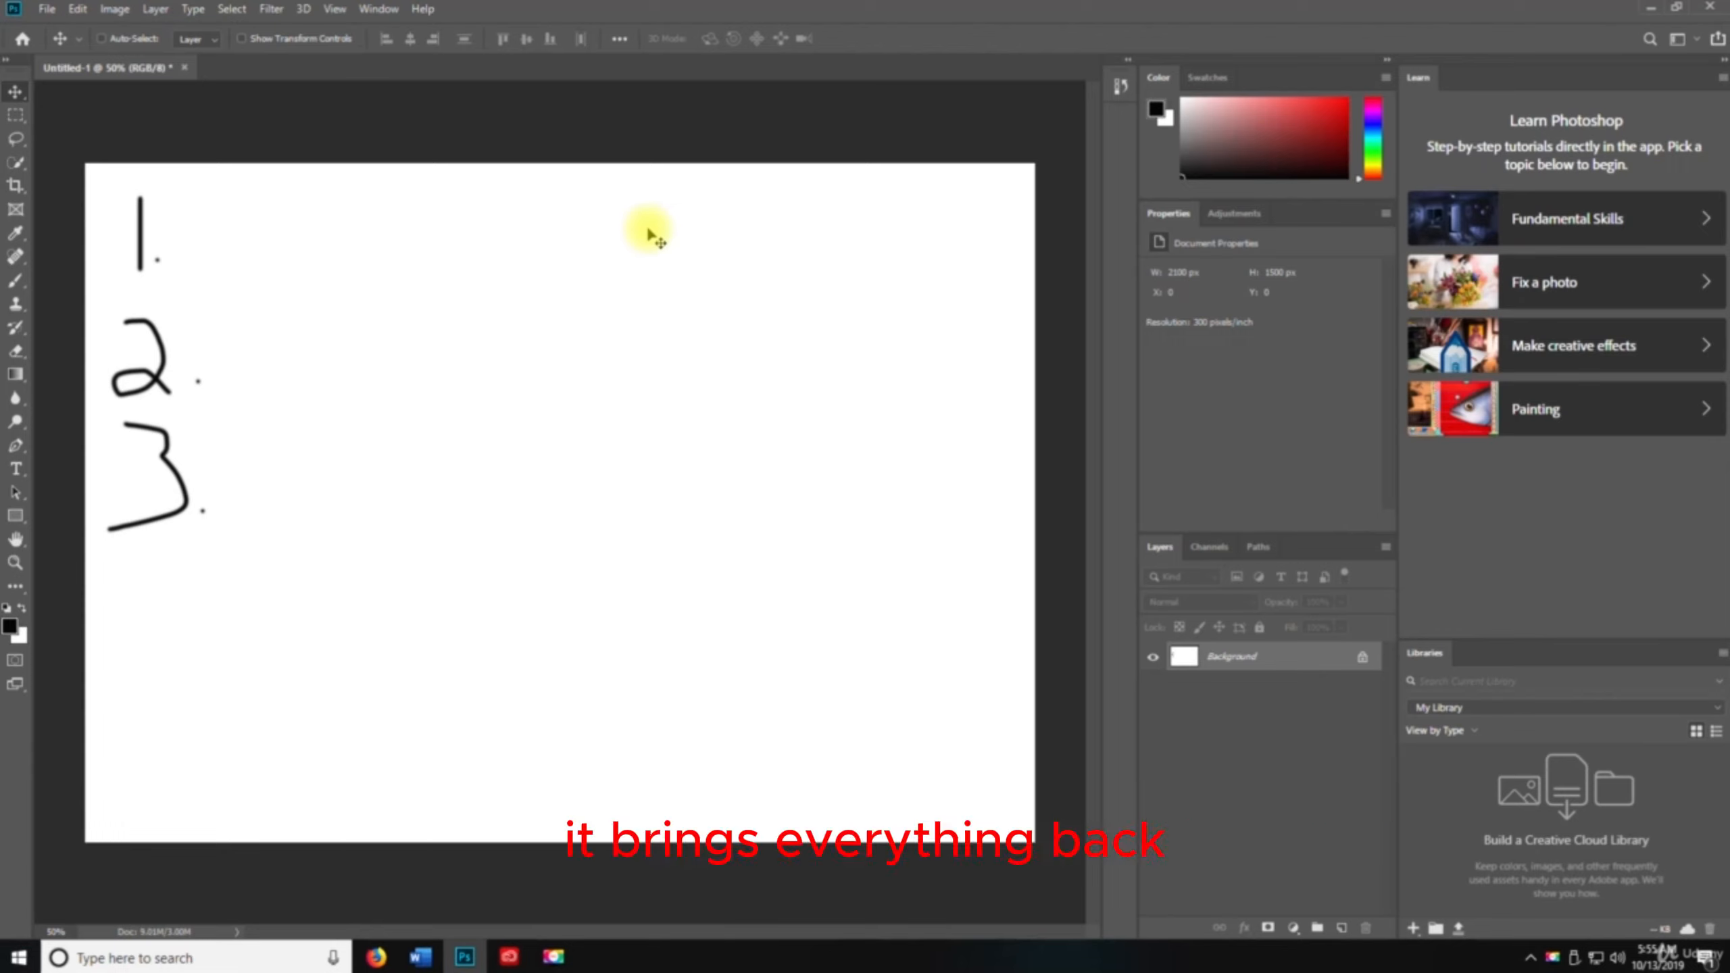
# Undo the last three strokes, removing the numeral 3, its dot and the dot after 2
pyautogui.press('ctrl')
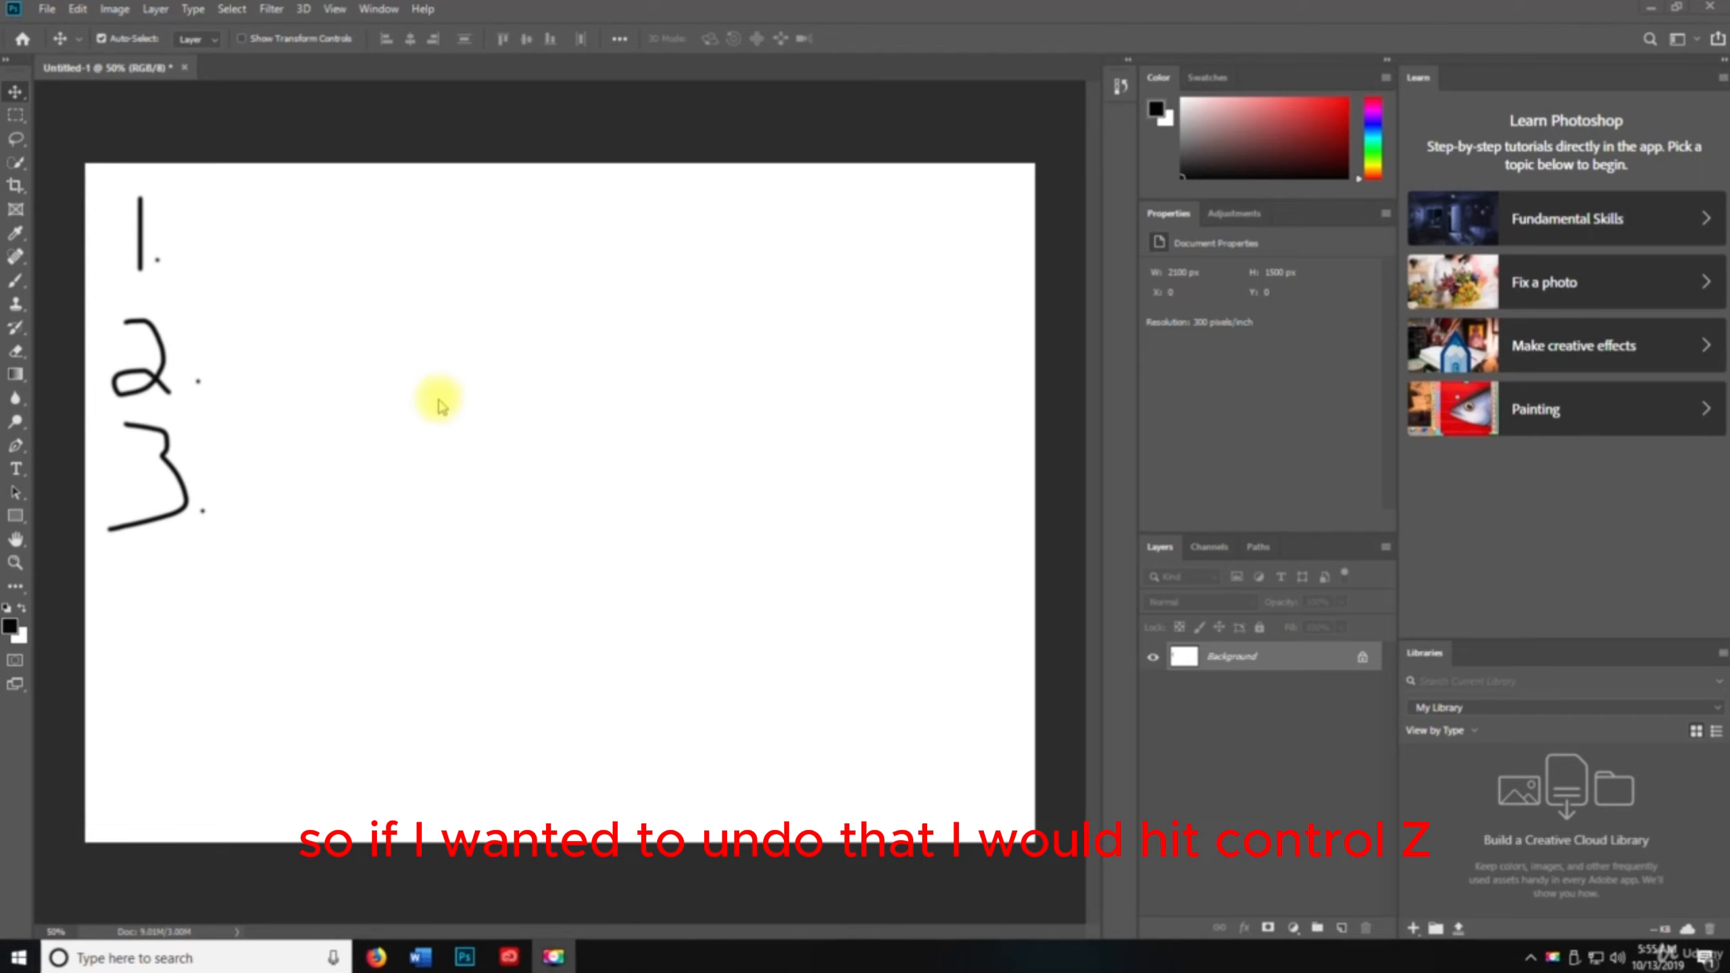
pyautogui.hotkey('ctrl', 'z')
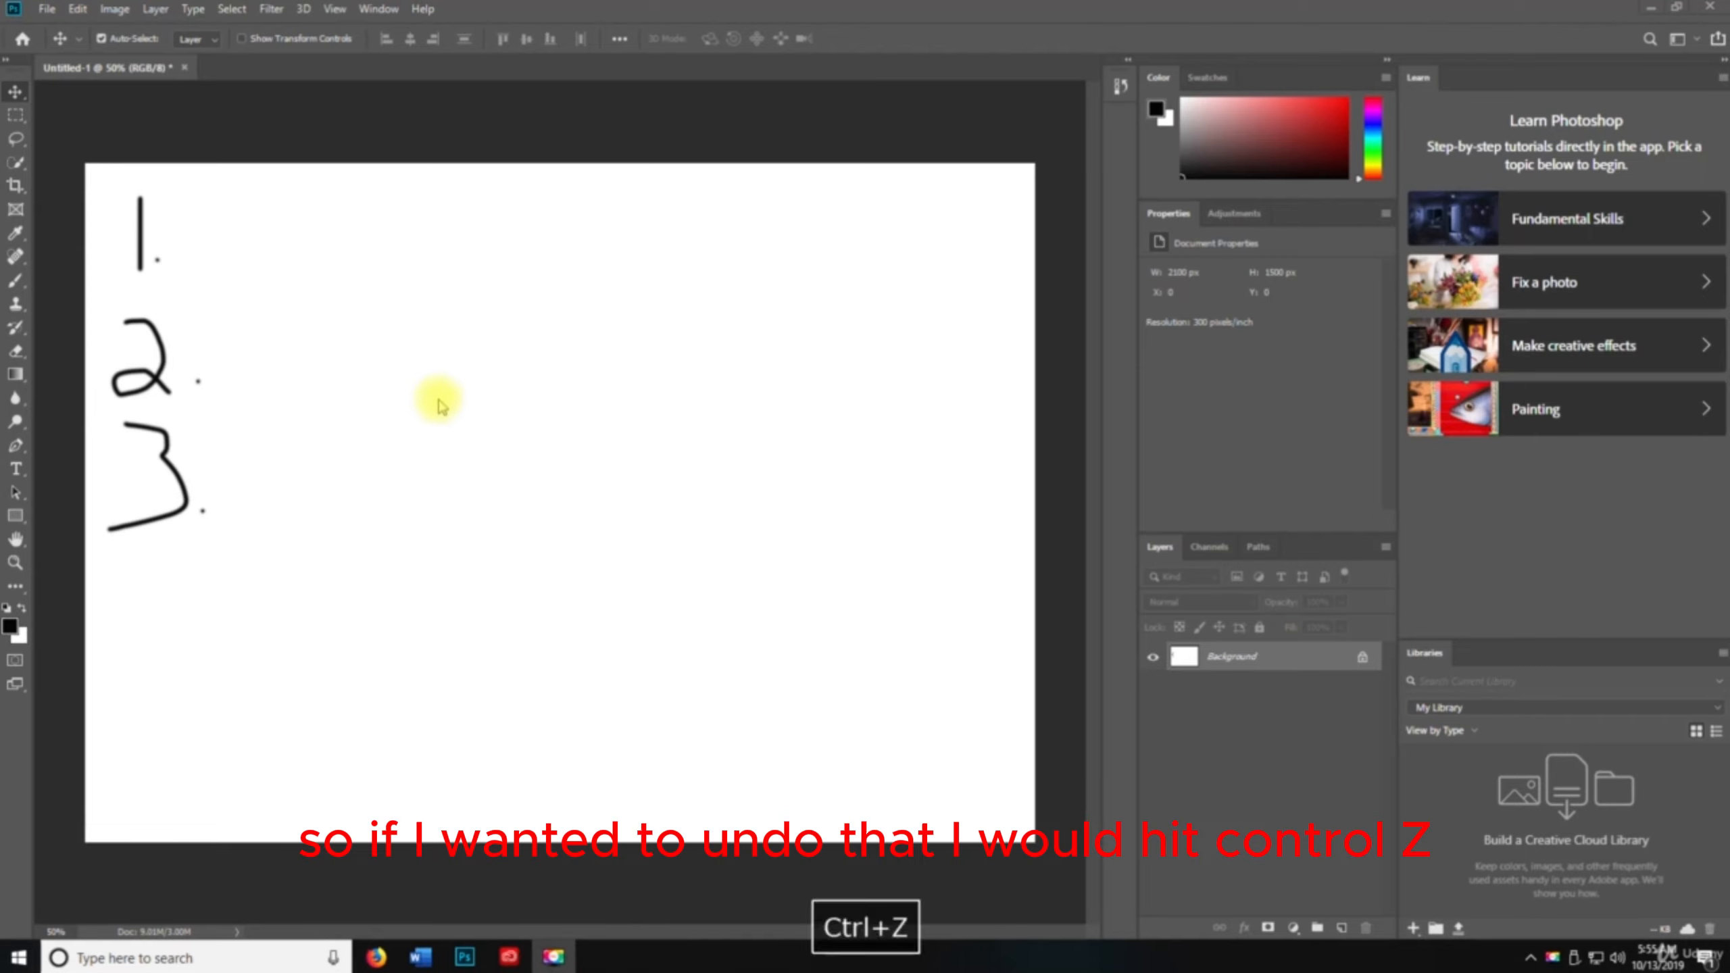
pyautogui.press('space')
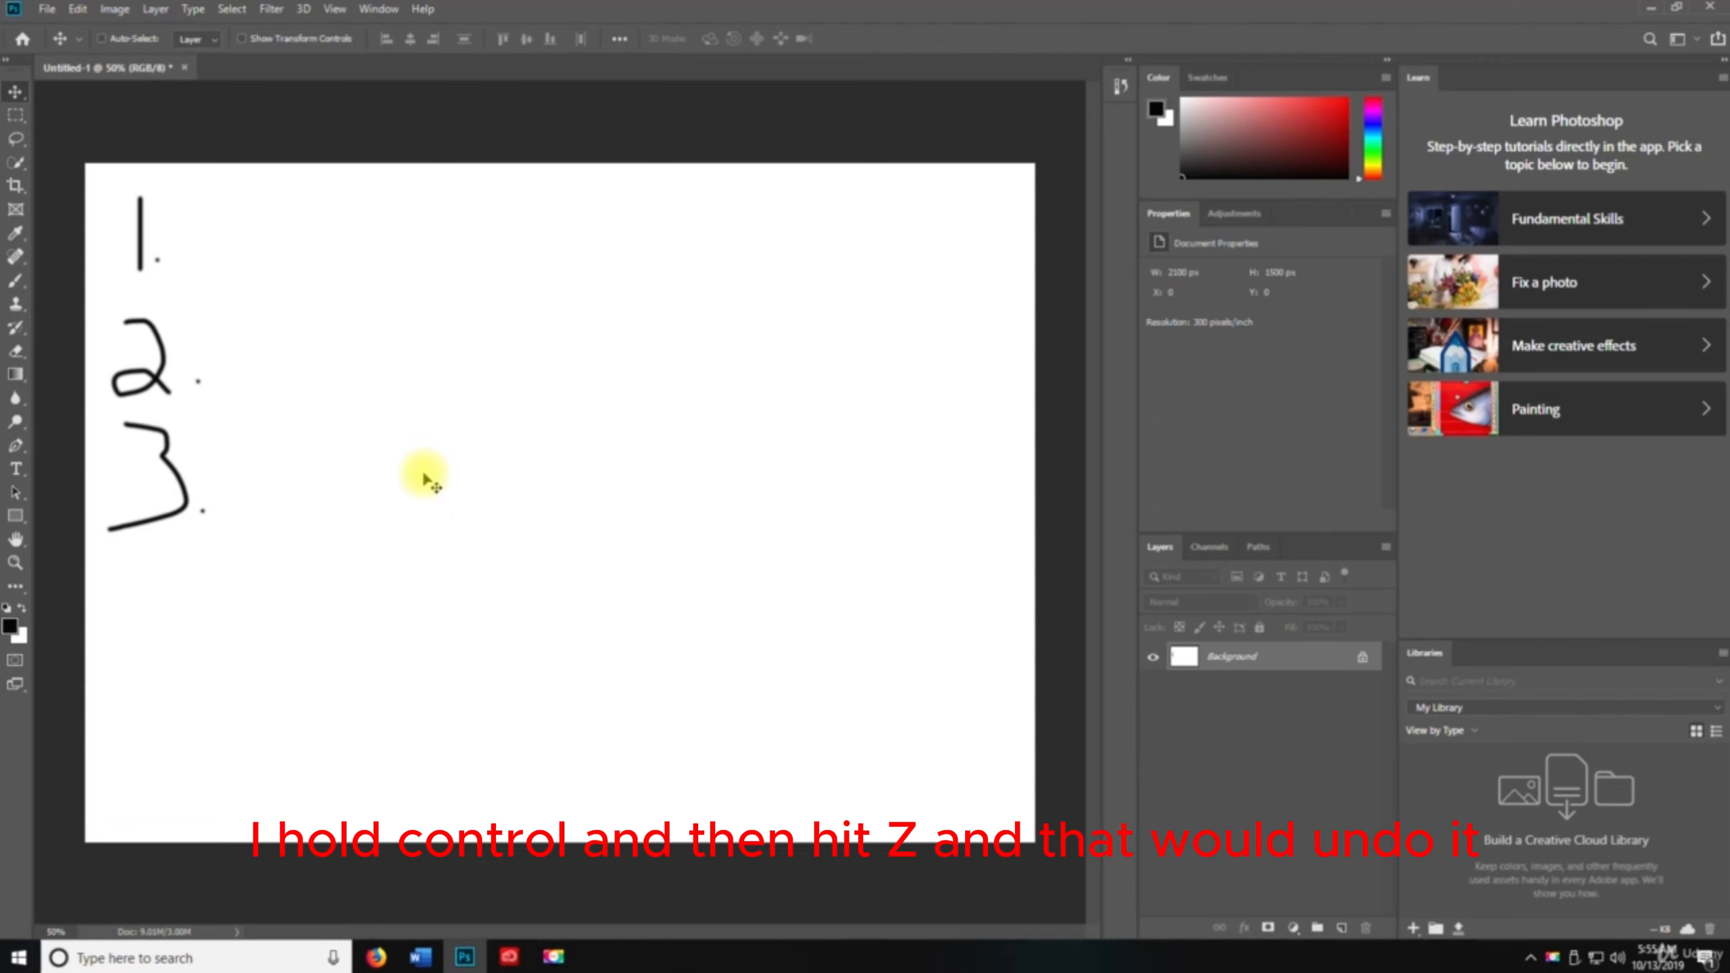
pyautogui.hotkey('ctrl', 'z')
pyautogui.hotkey('ctrl', 'z')
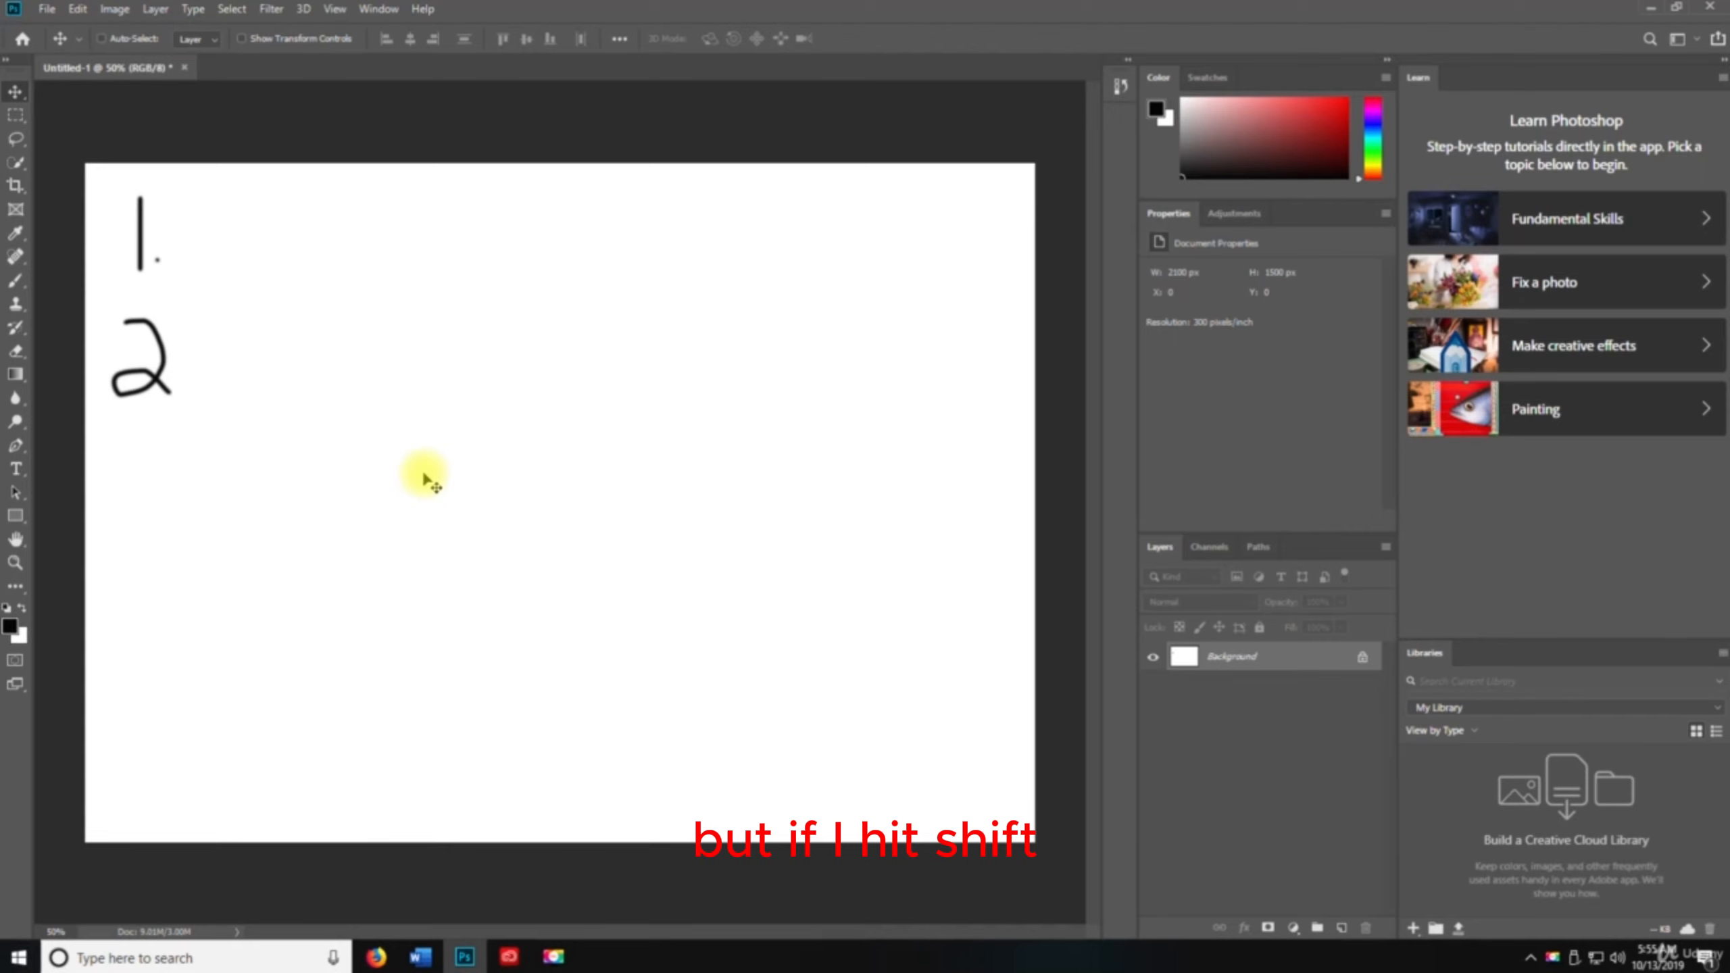
# Redo the last two undone strokes to restore the dot after 2 and the numeral 3
pyautogui.hotkey('ctrl', 'shift', 'z')
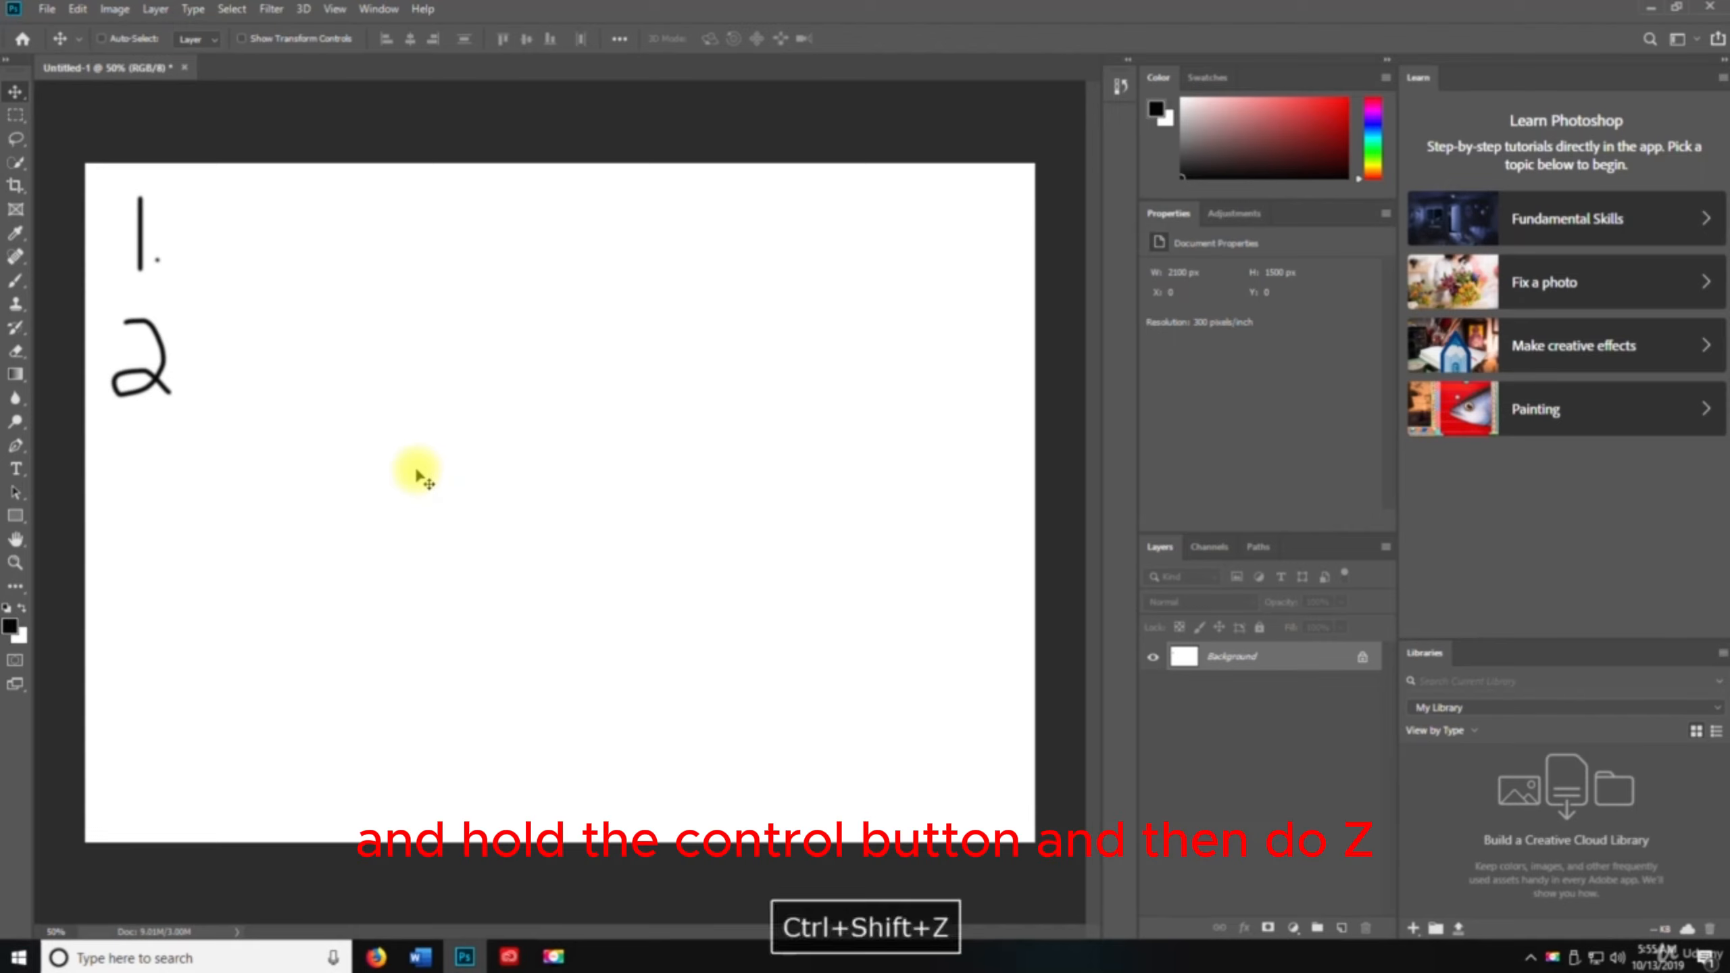
pyautogui.hotkey('ctrl', 'shift', 'z')
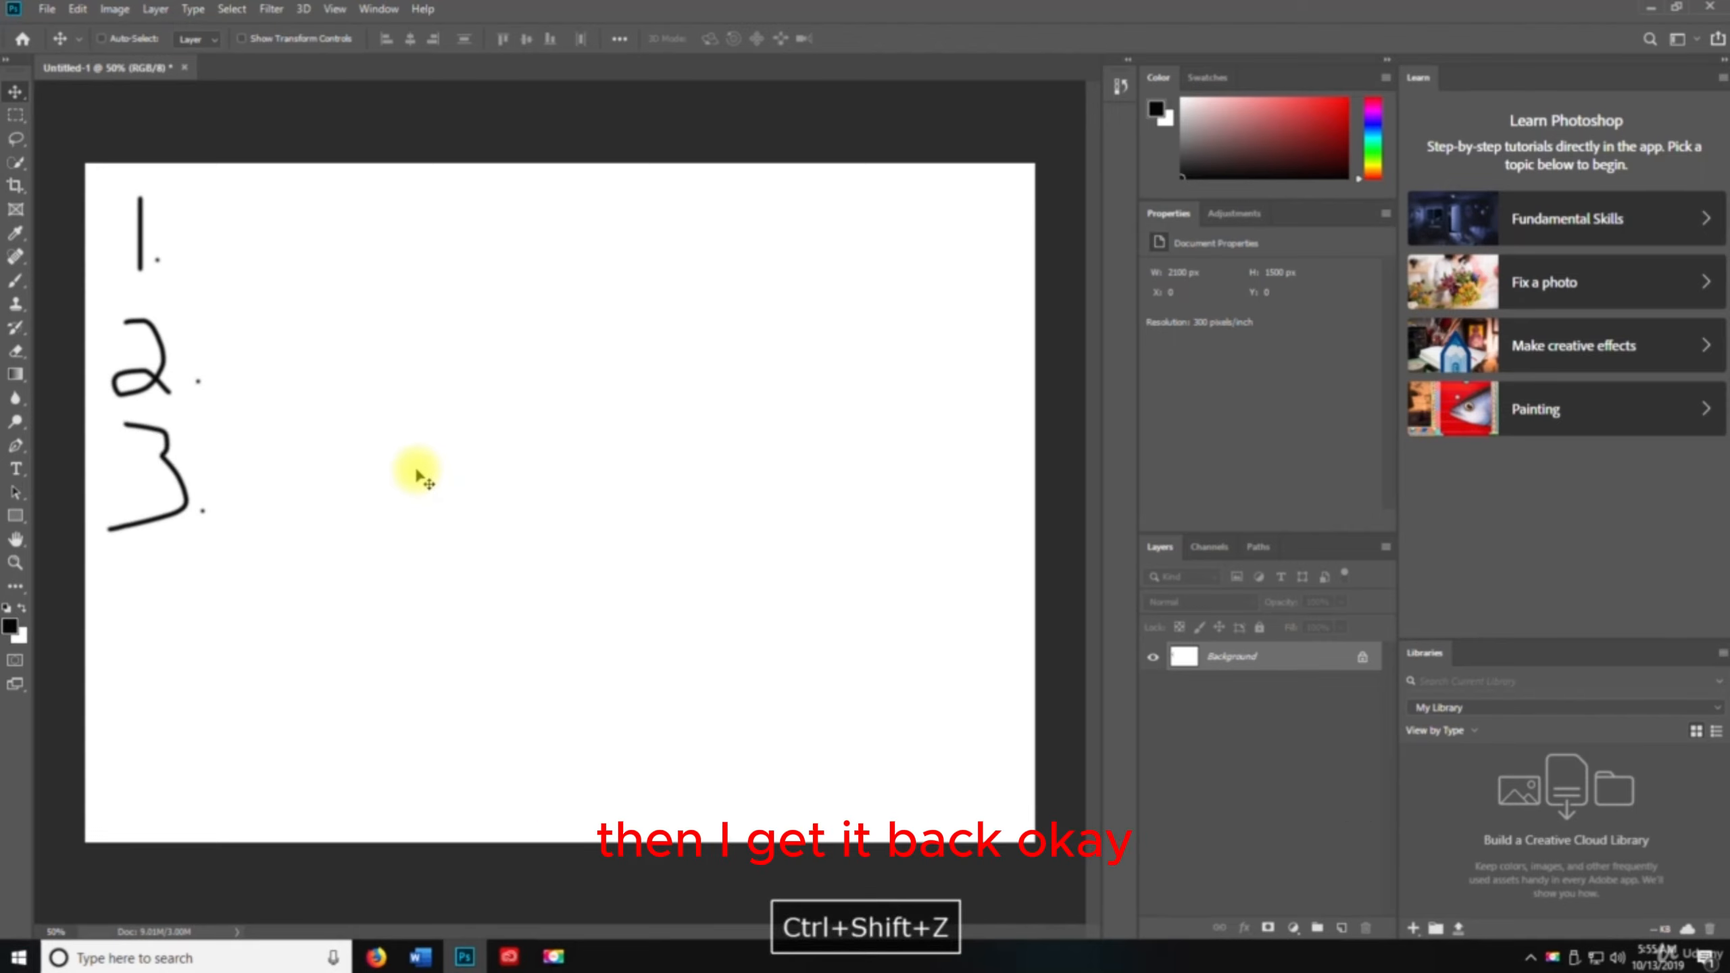
# Undo the numeral 3 and its dot again
pyautogui.hotkey('ctrl', 'z')
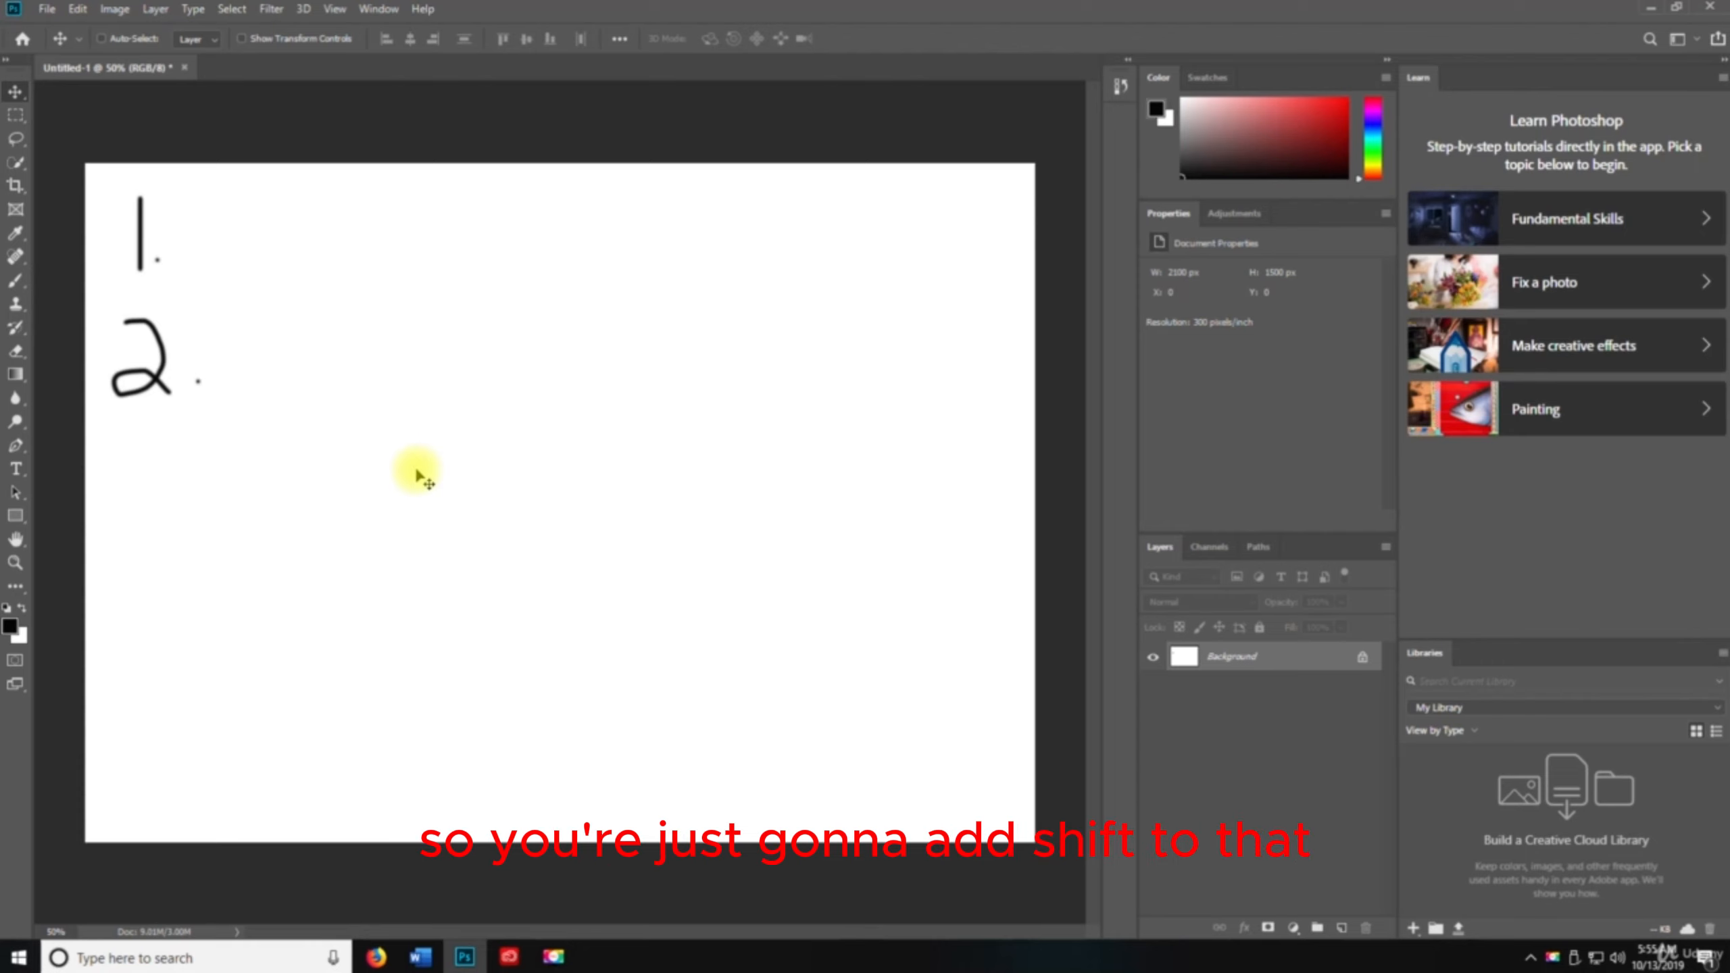
pyautogui.click(77, 9)
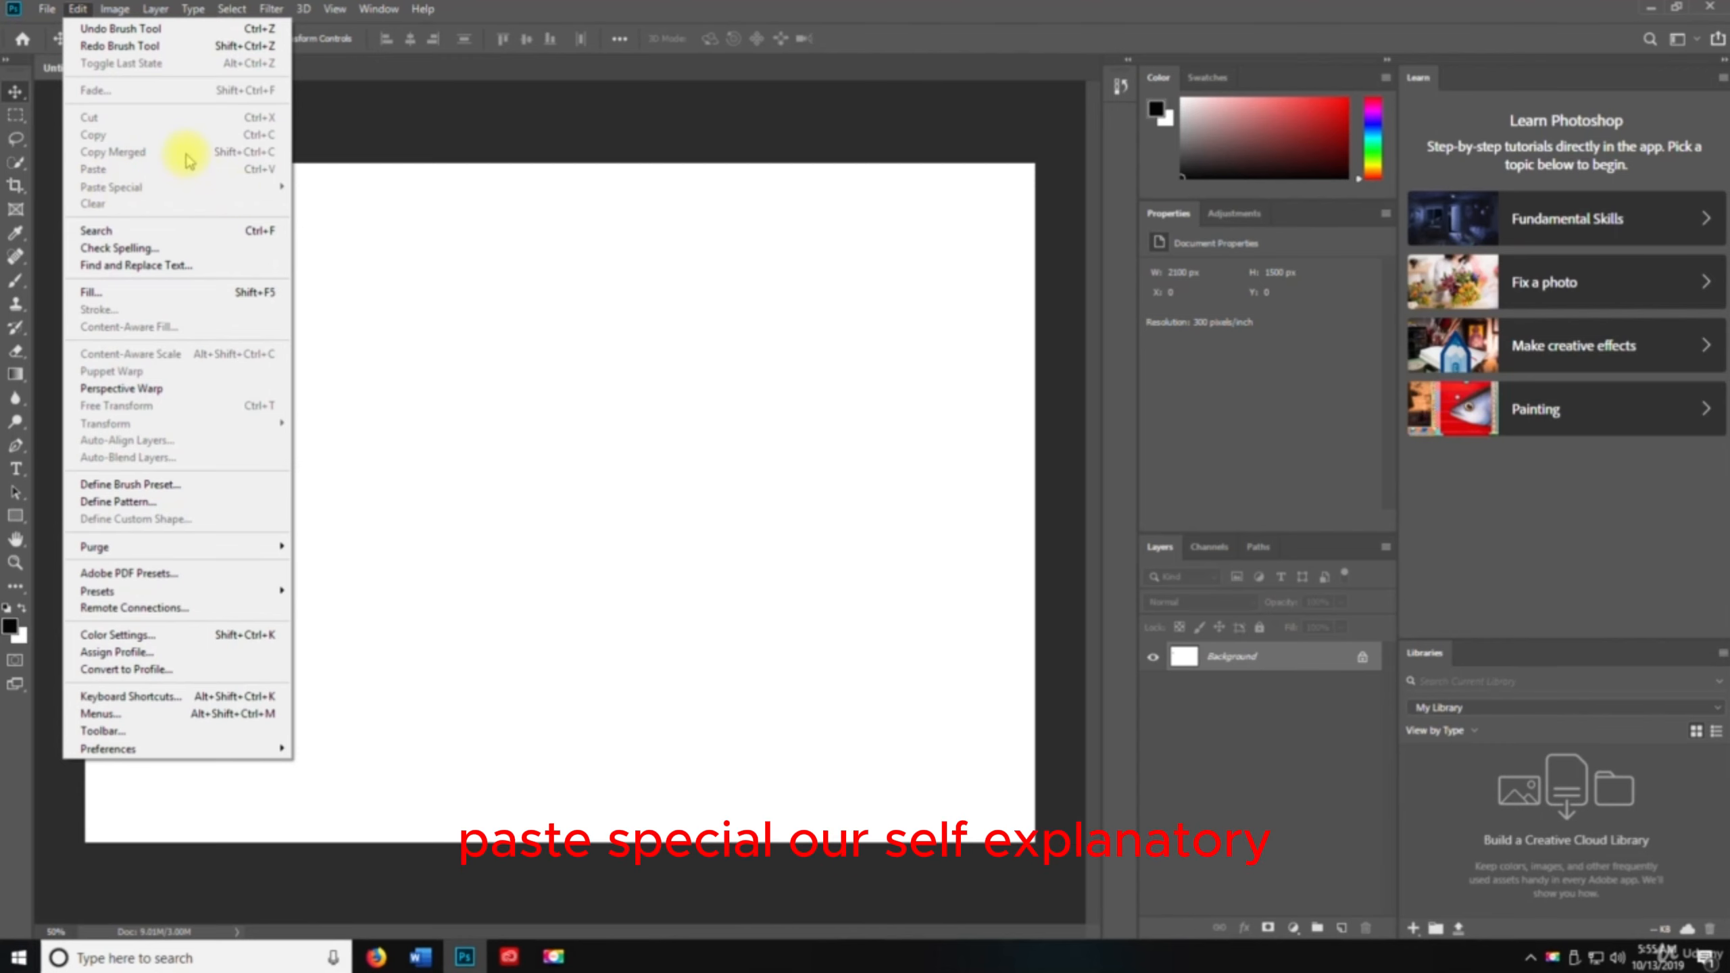
pyautogui.click(425, 274)
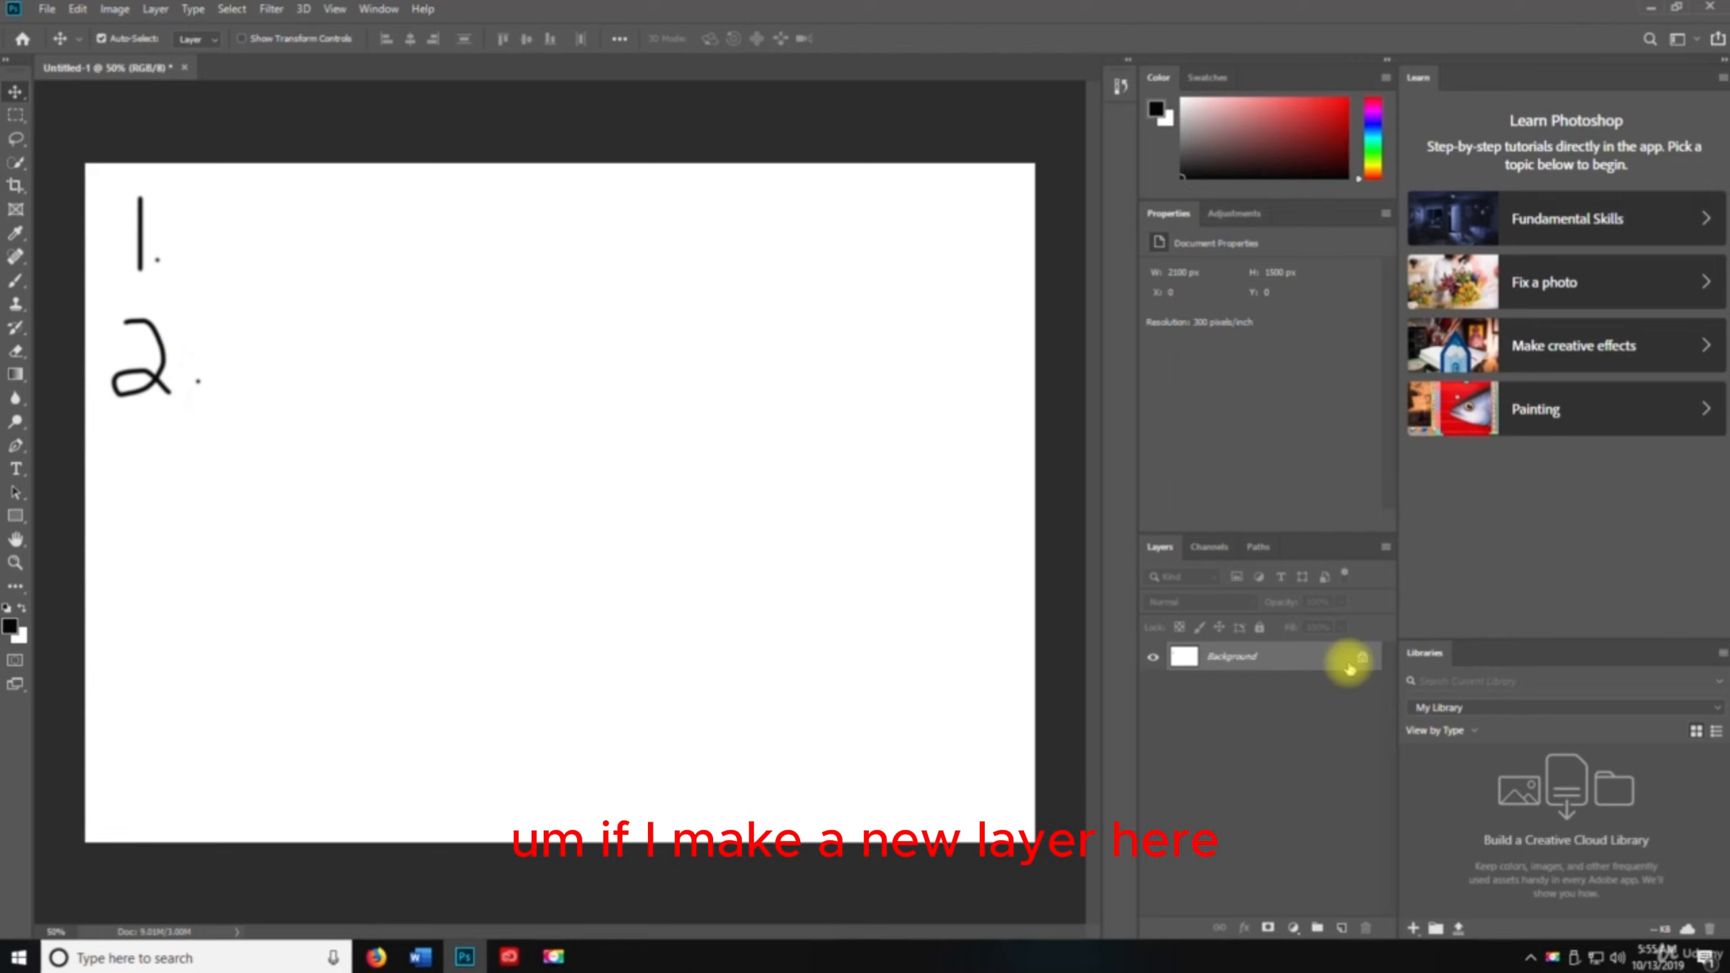
# Add a new layer and use the Brush tool to draw a numeral 1 with a dot to the right of the earlier numbers
pyautogui.click(1340, 928)
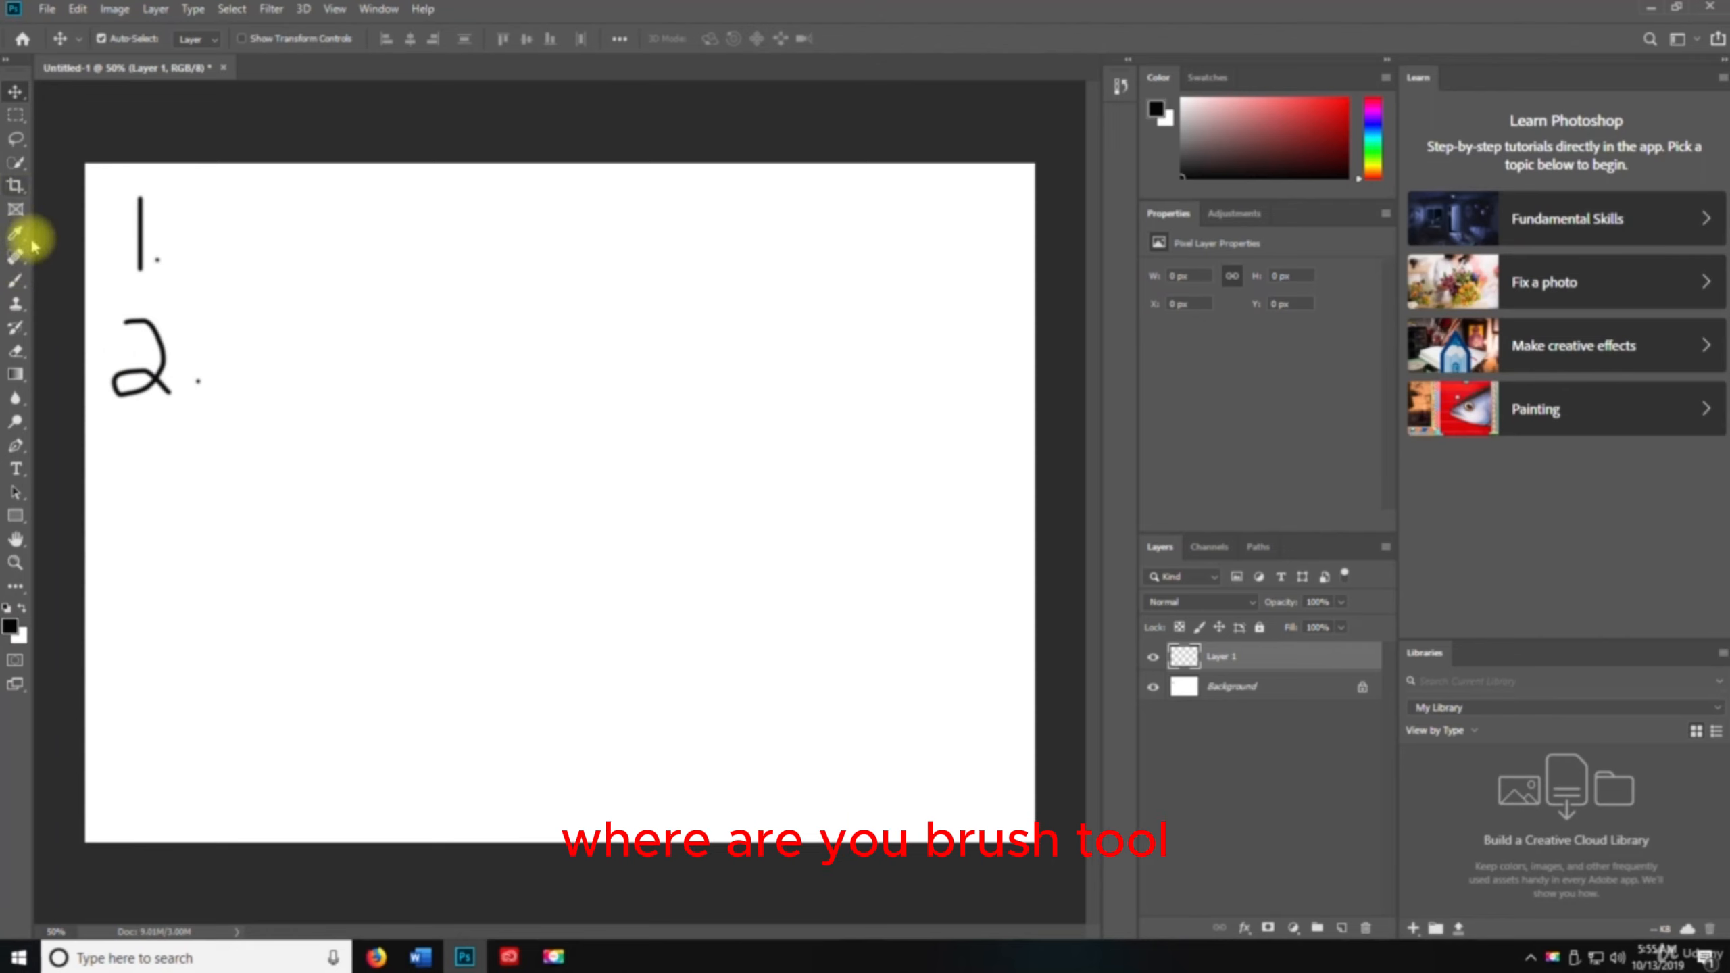
pyautogui.click(15, 281)
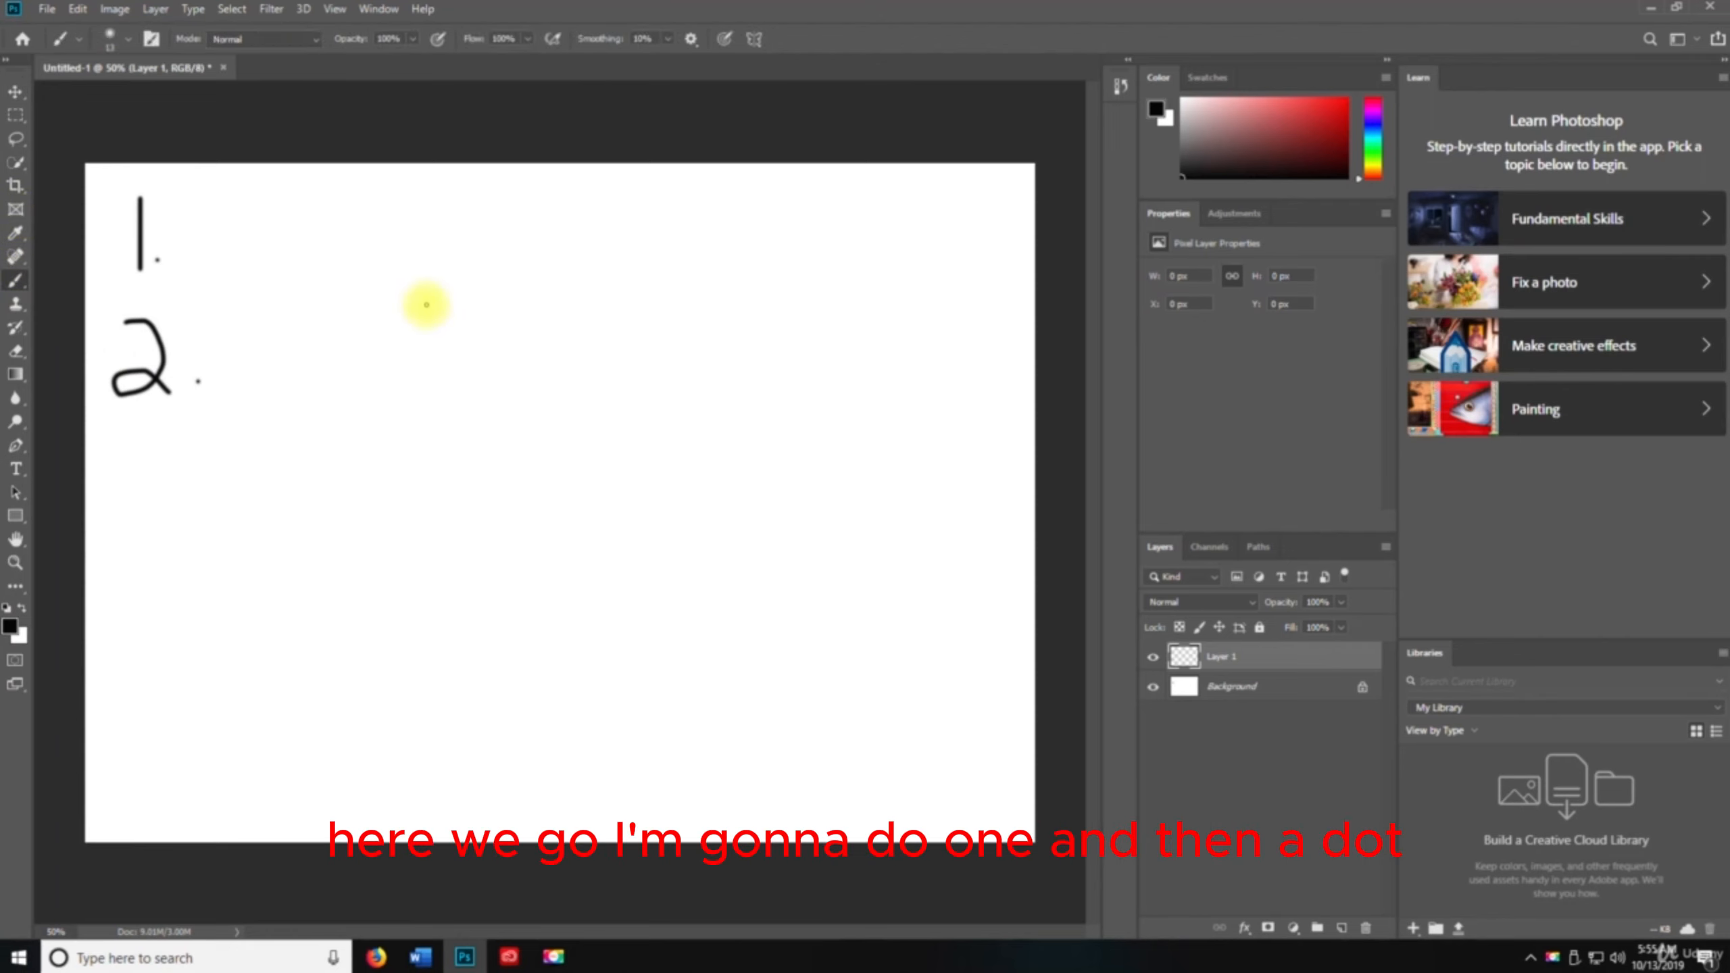
pyautogui.moveTo(422, 273); pyautogui.dragTo(432, 359)
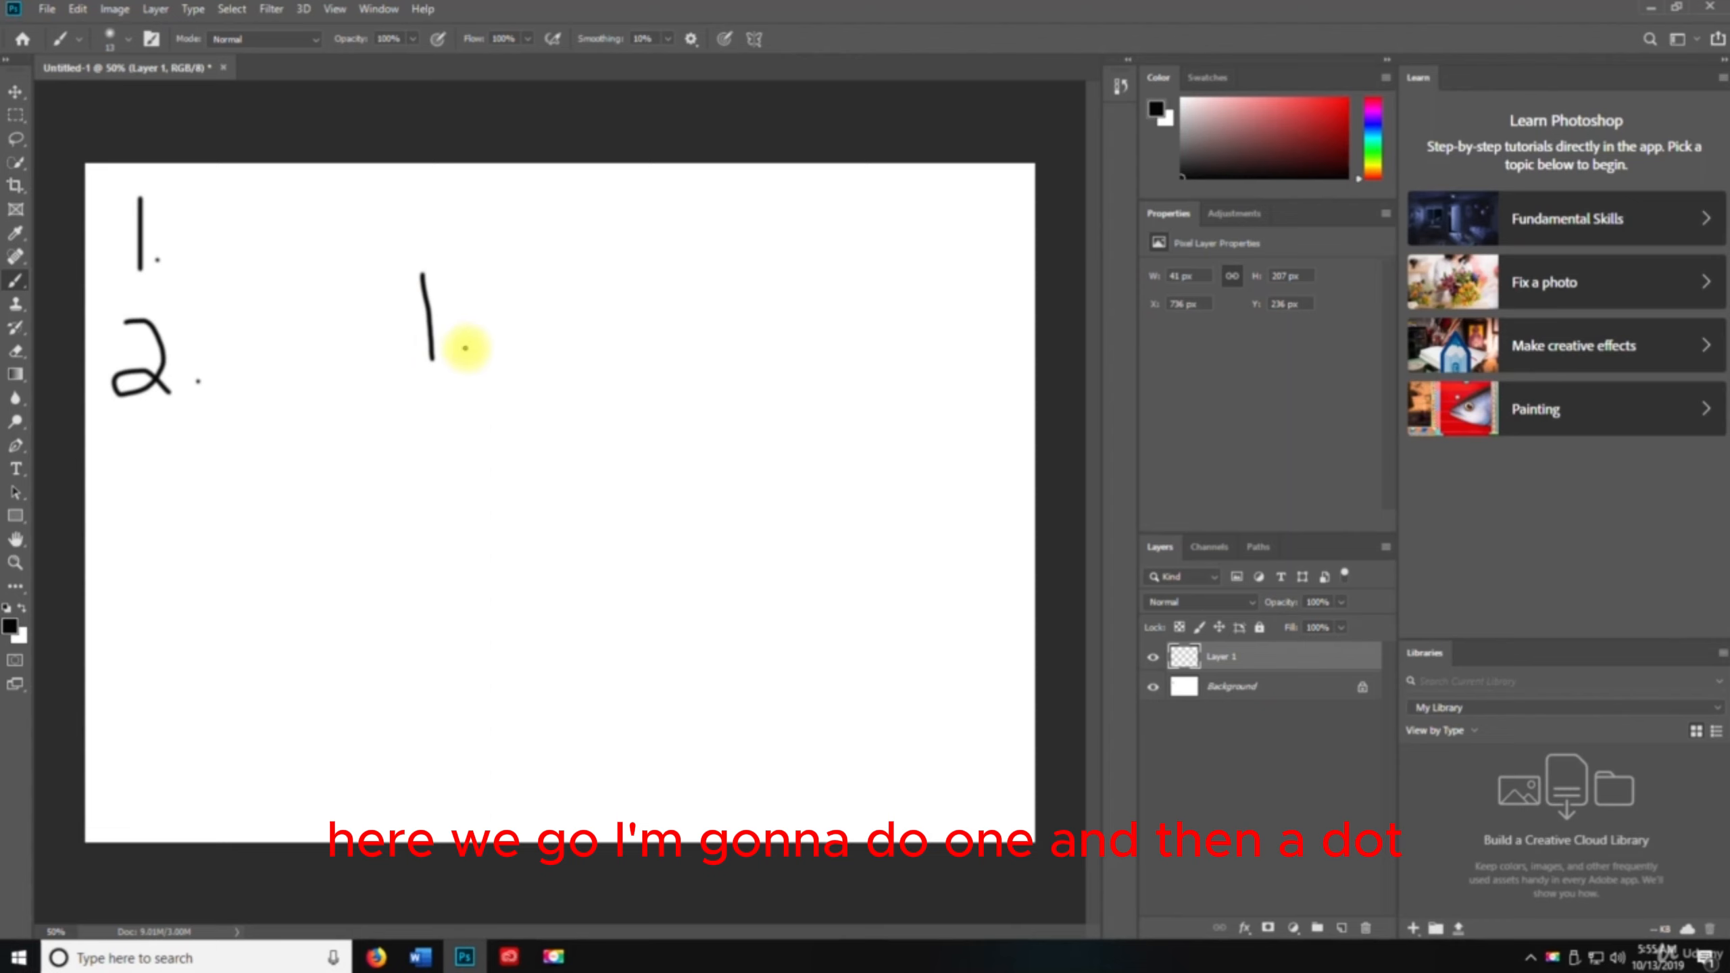
pyautogui.click(465, 348)
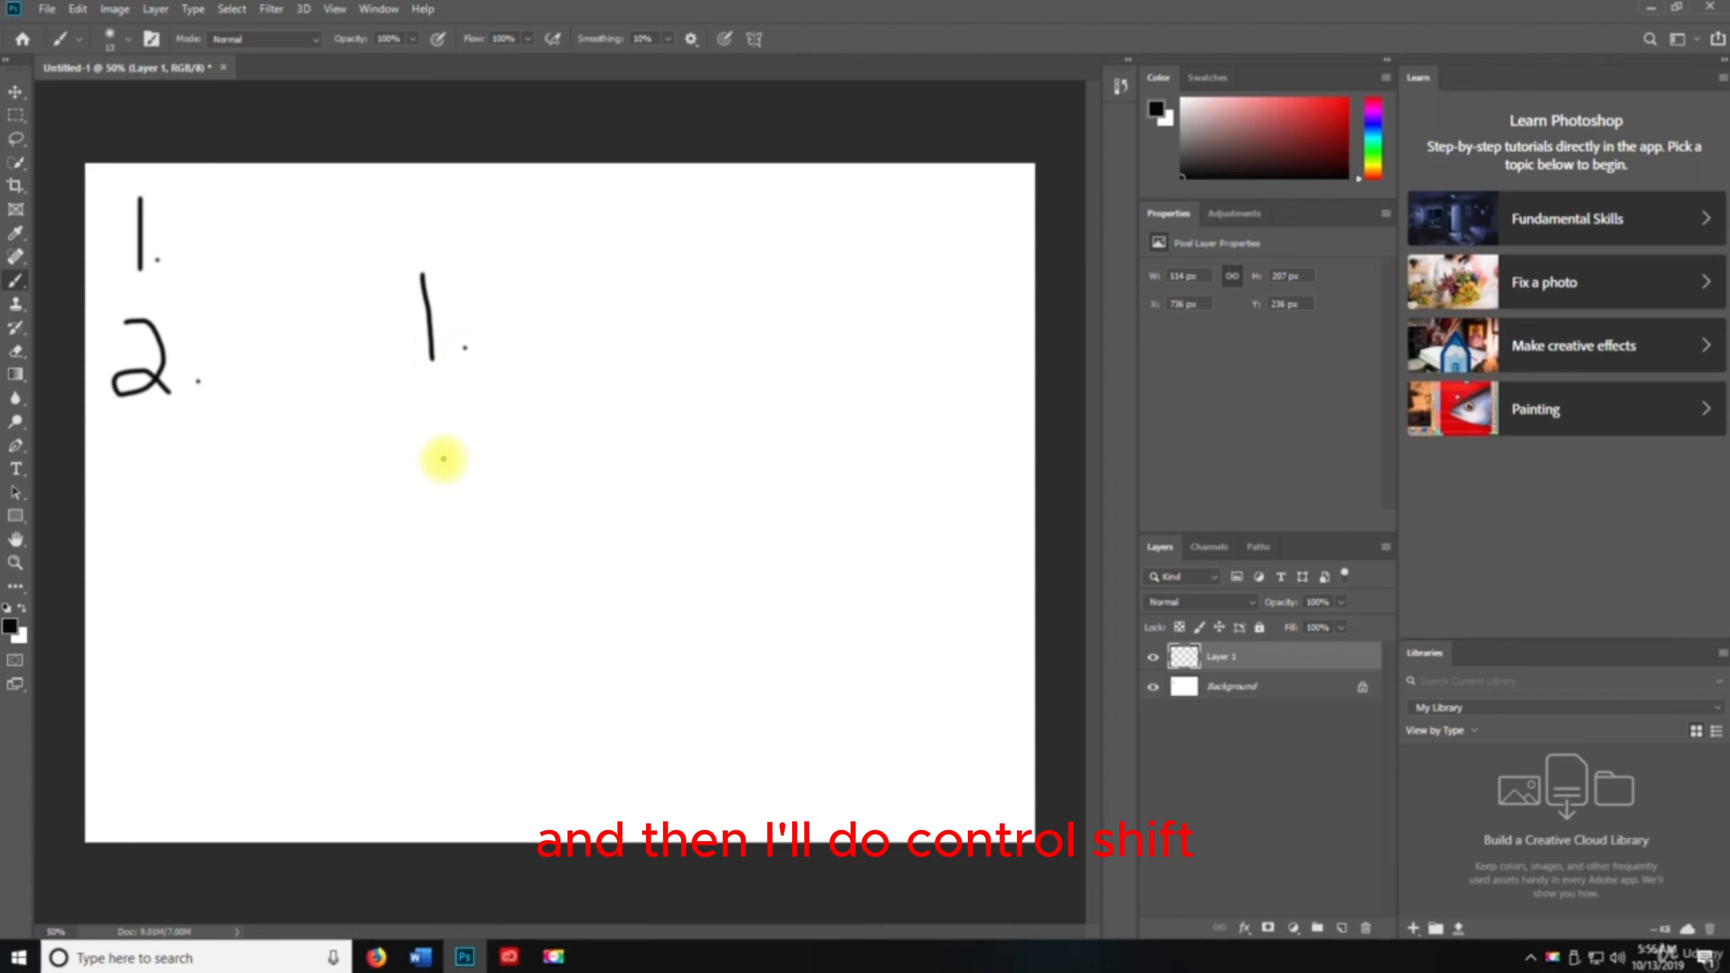
# Create another new layer, Layer 2, and draw a numeral 2 with a dot below the new 1
pyautogui.hotkey('ctrl', 'shift', 'n')
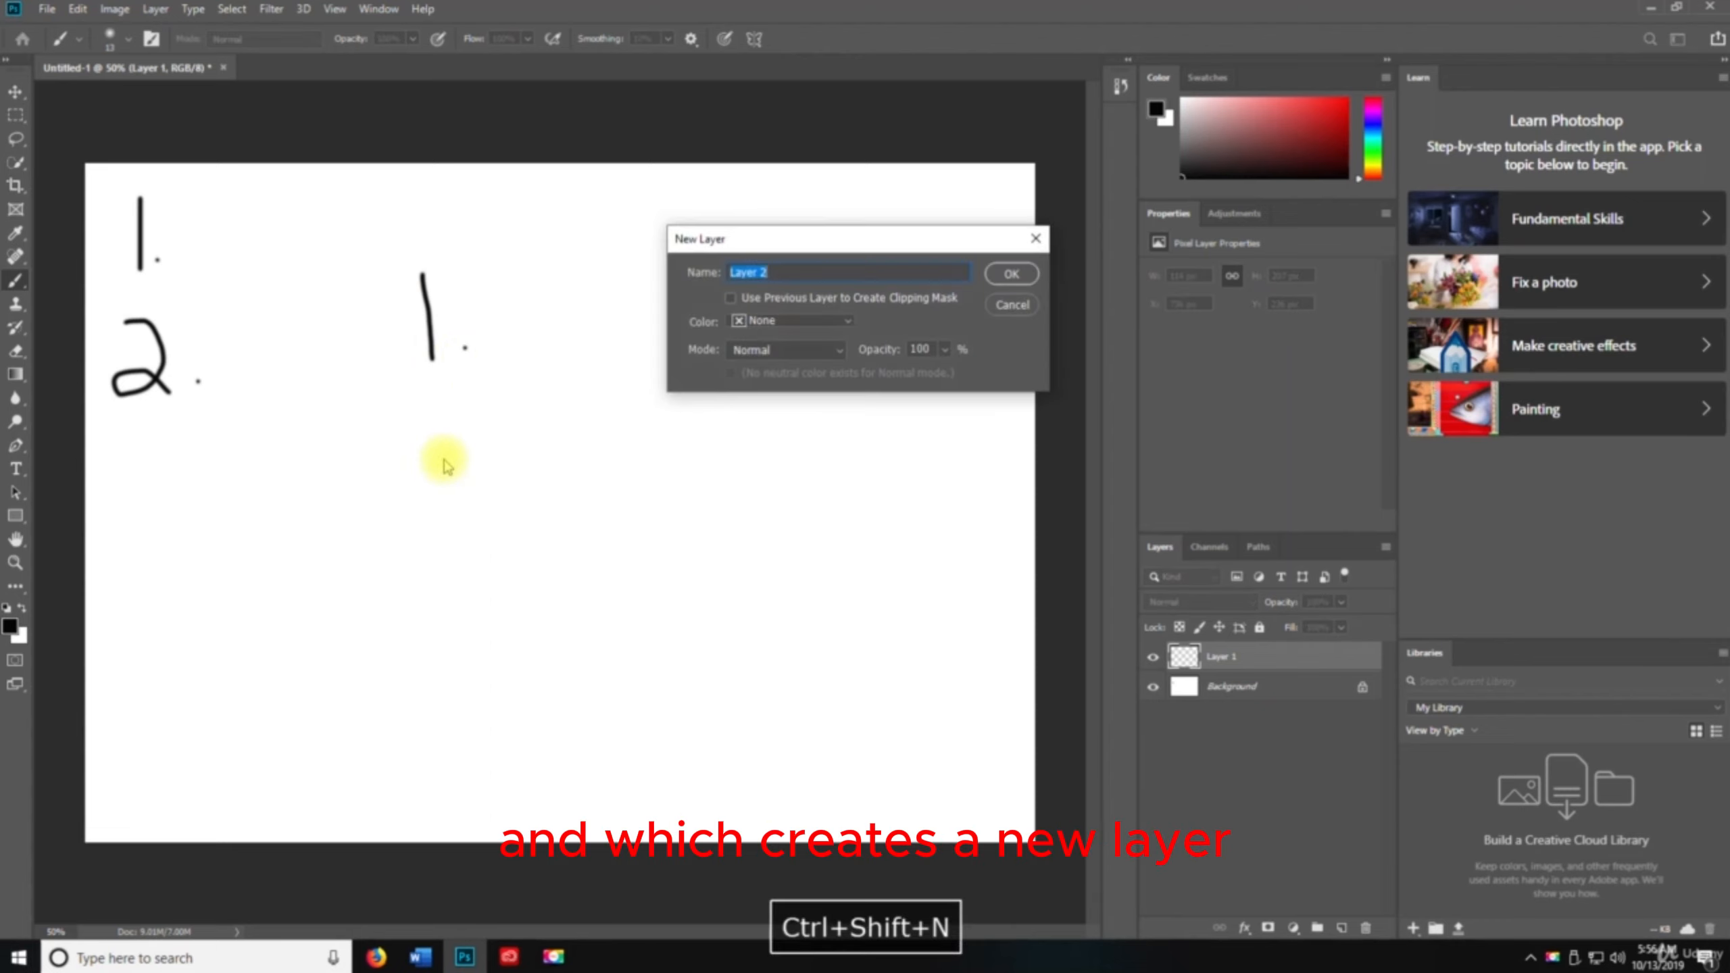
pyautogui.click(1013, 285)
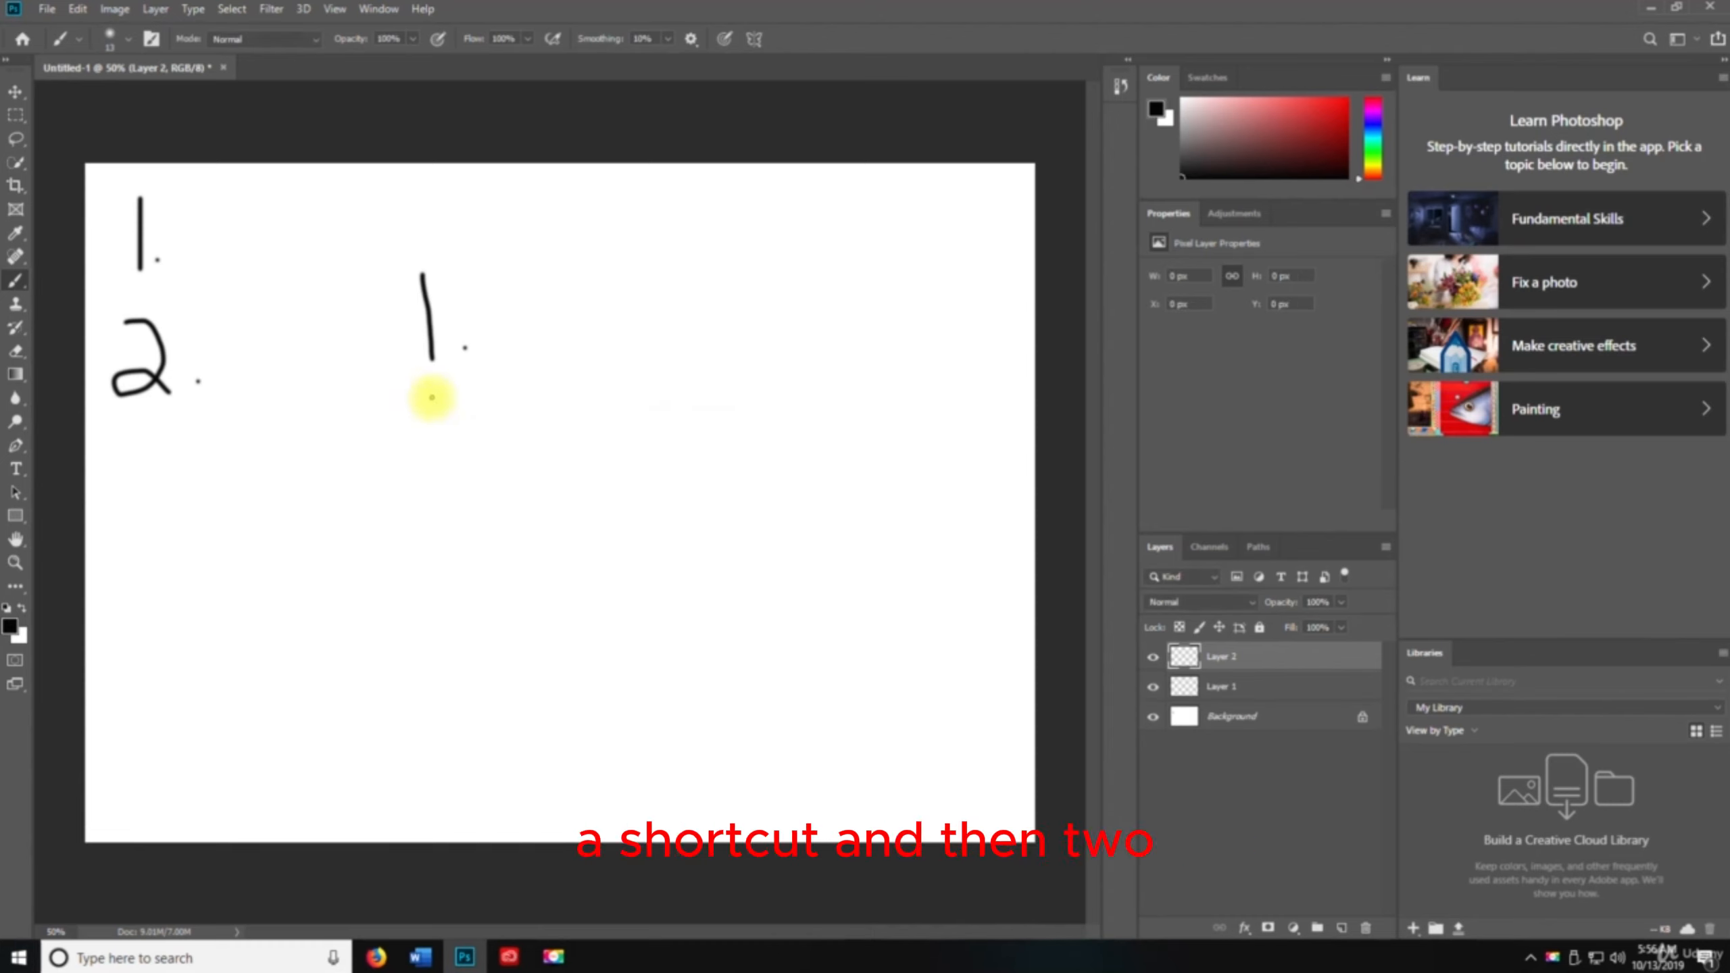
pyautogui.moveTo(430, 395)
pyautogui.mouseDown()
pyautogui.moveTo(473, 427)
pyautogui.moveTo(440, 461)
pyautogui.moveTo(418, 454)
pyautogui.moveTo(470, 458)
pyautogui.mouseUp()
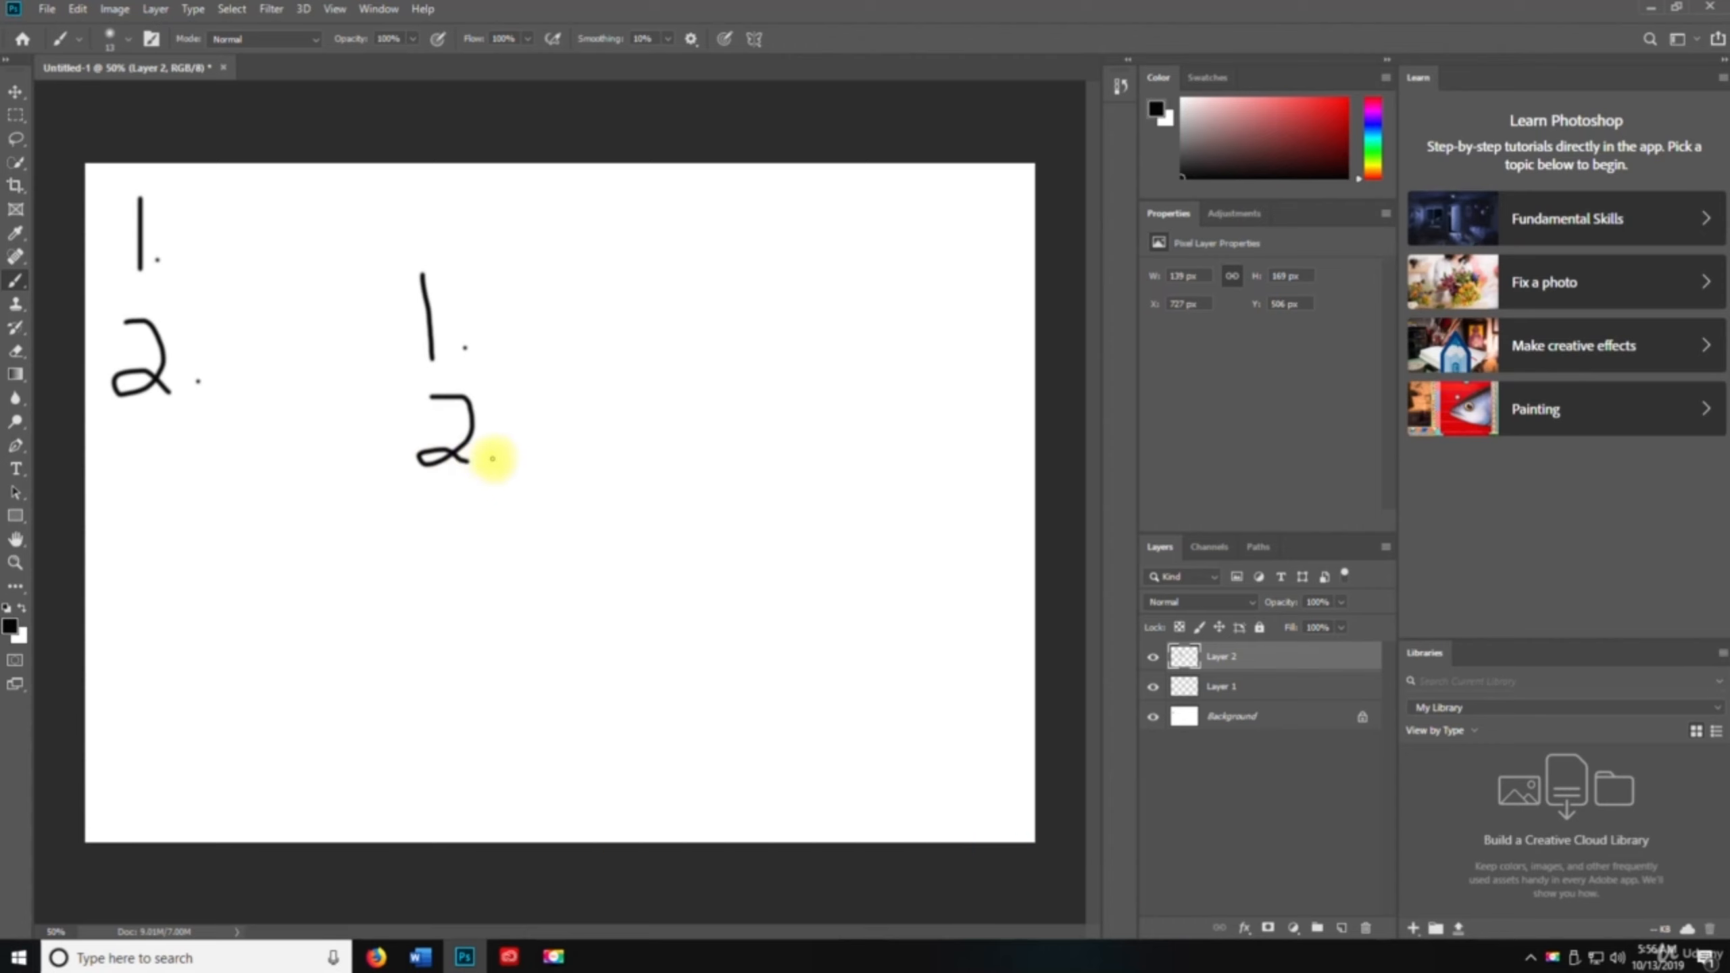
pyautogui.click(490, 457)
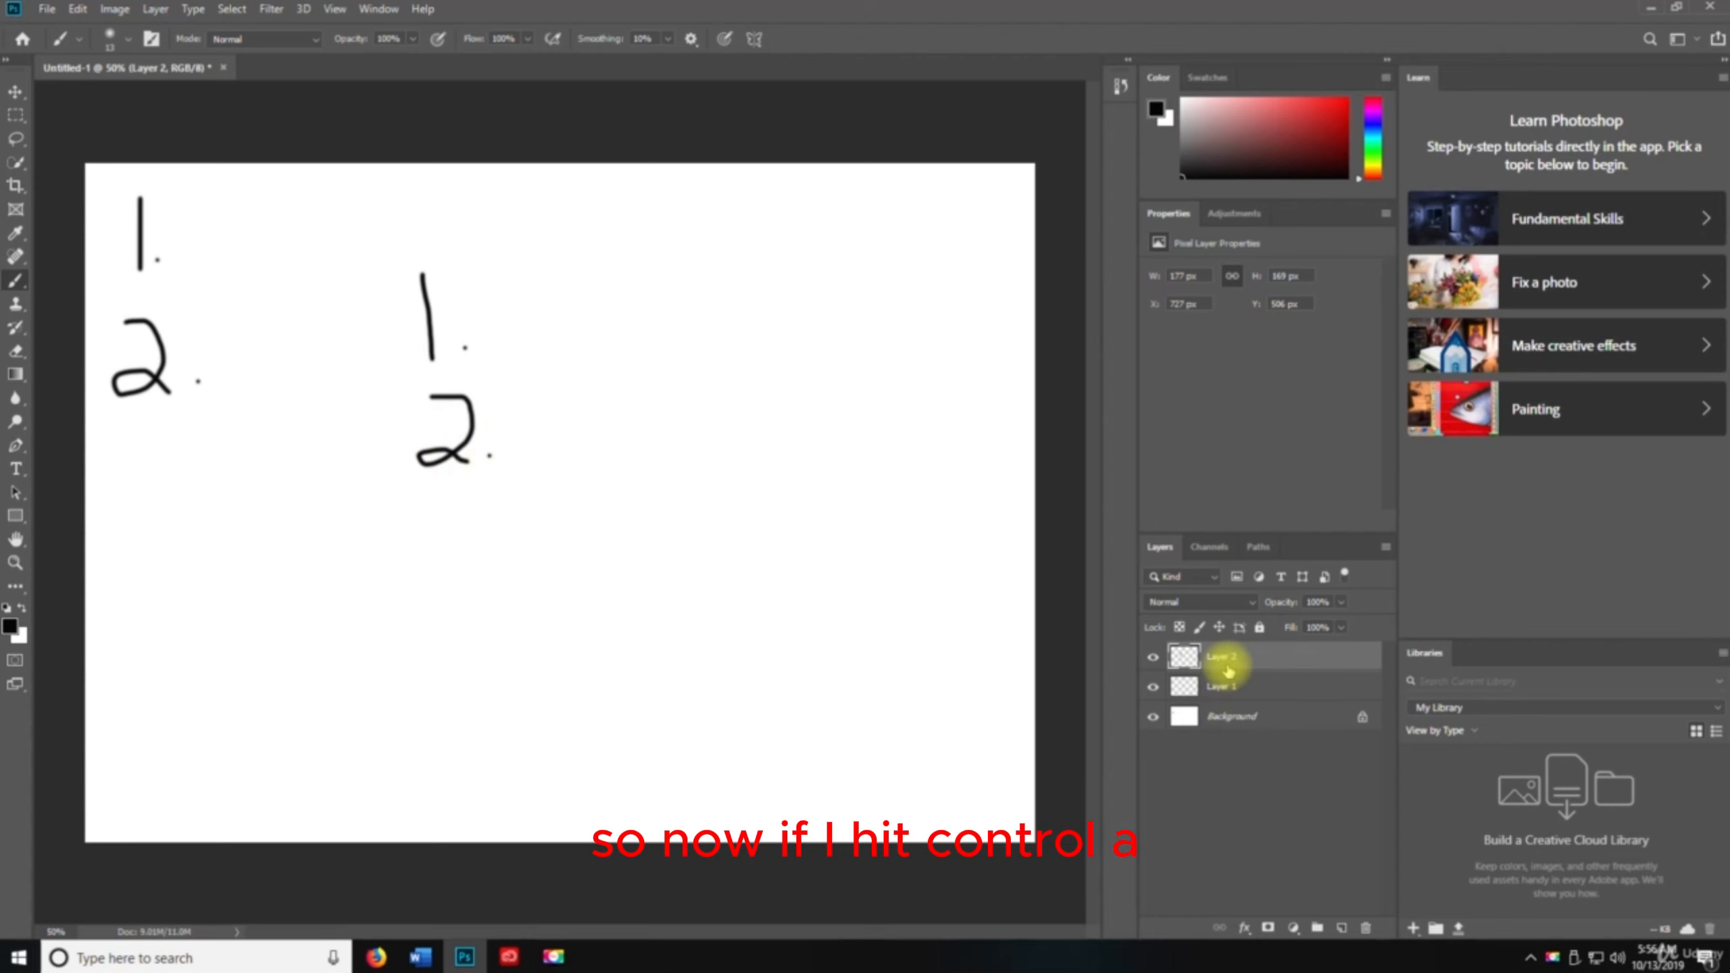
# Select the whole canvas and copy Layer 2's contents, briefly hiding and showing the layer
pyautogui.hotkey('ctrl', 'a')
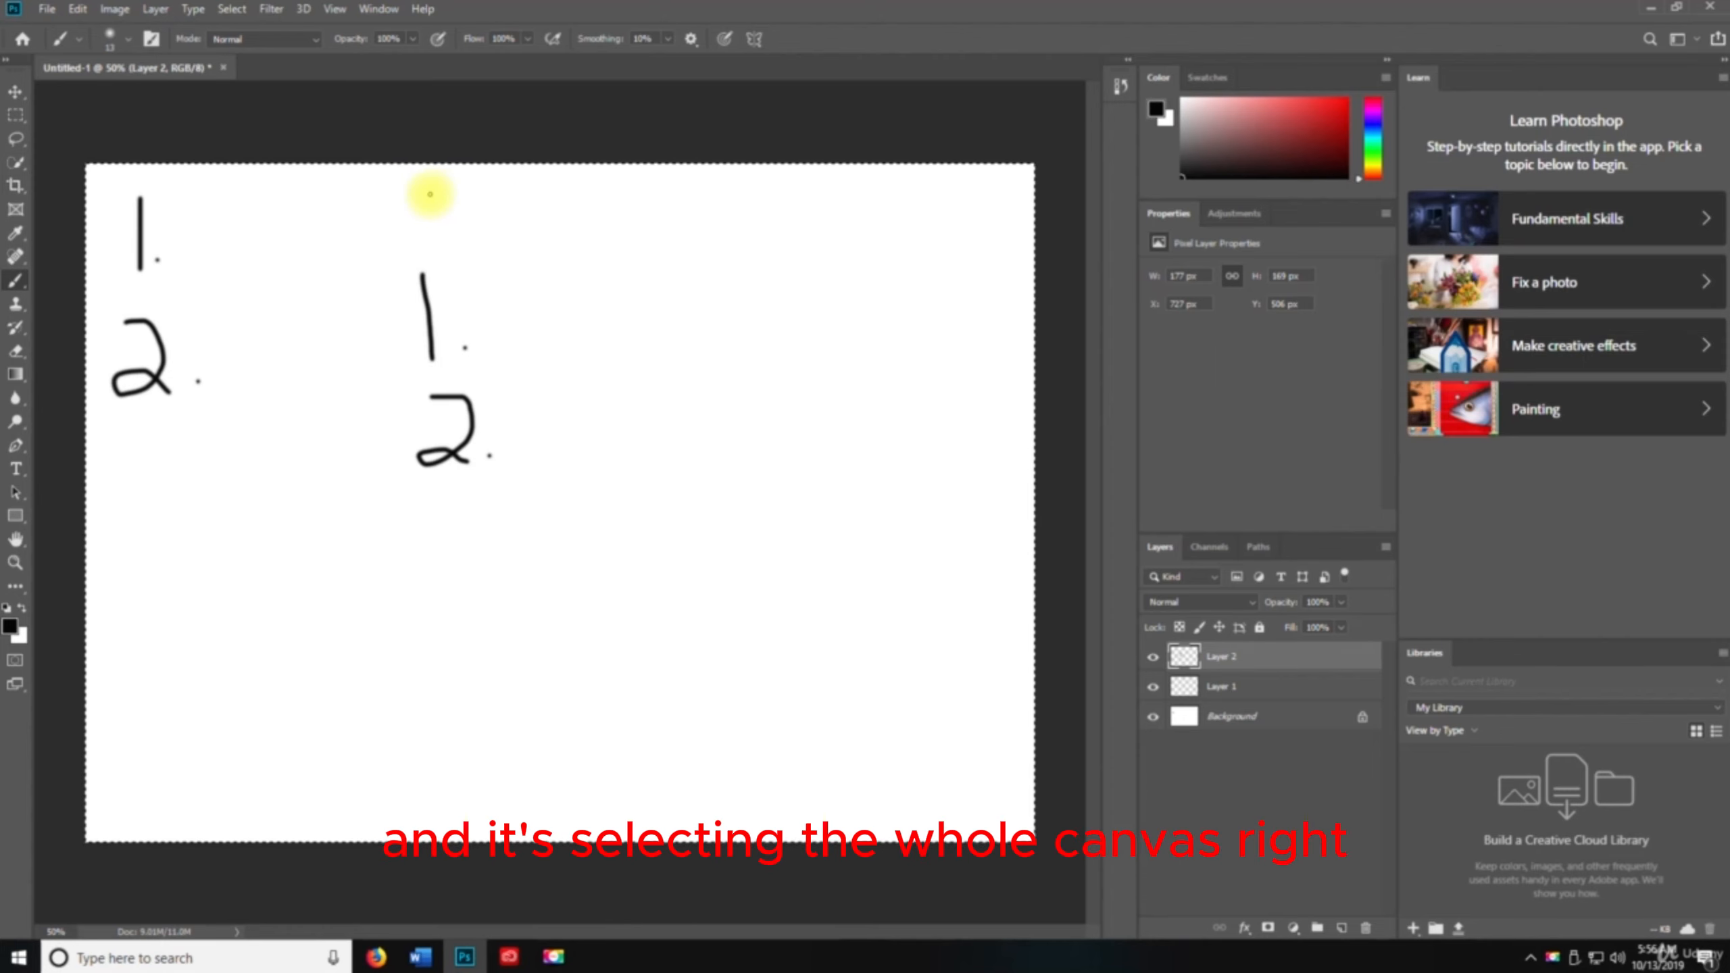
pyautogui.click(1152, 658)
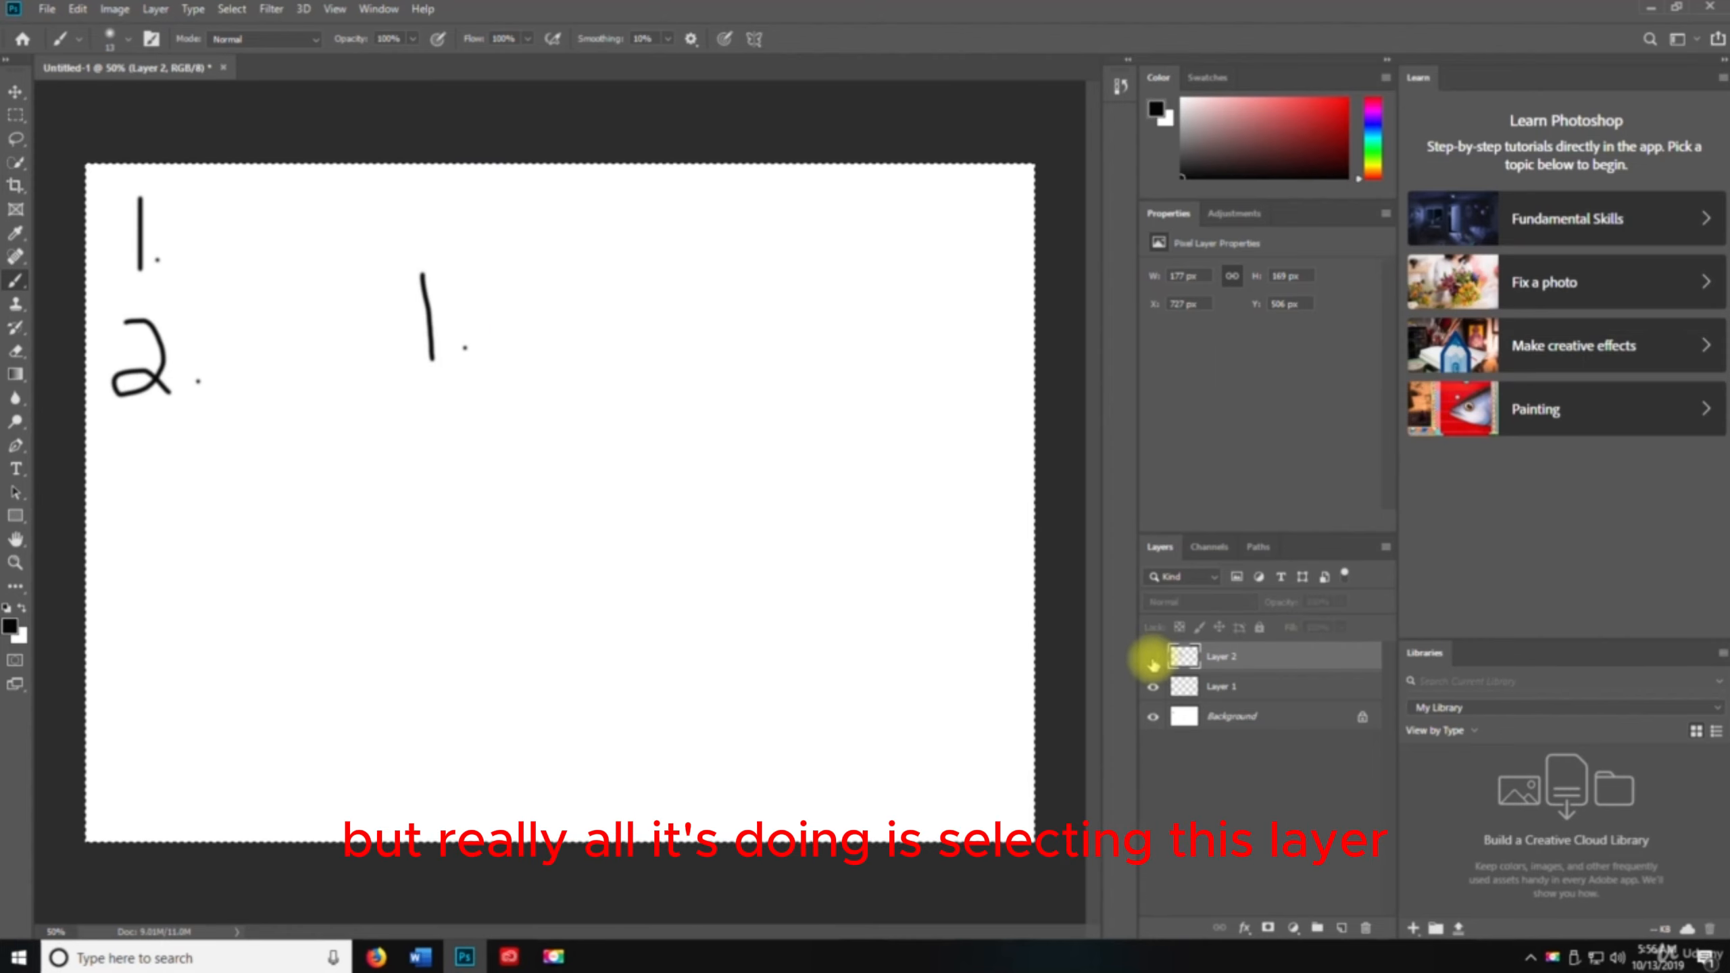
pyautogui.click(1152, 658)
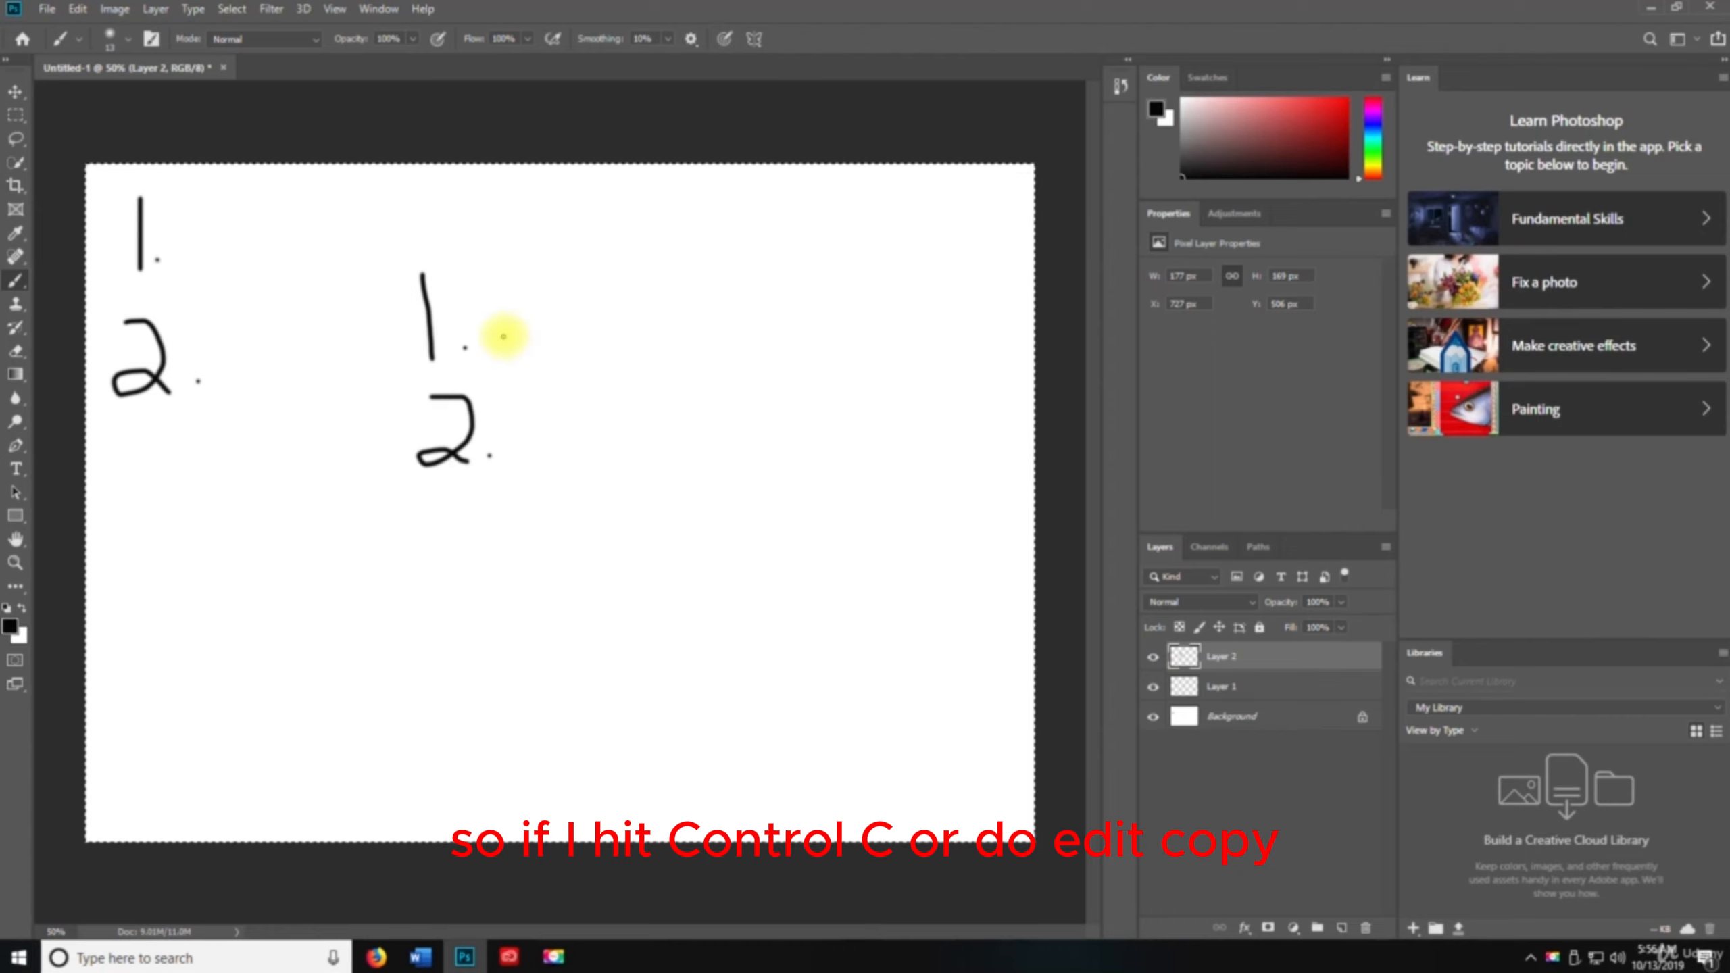
pyautogui.hotkey('ctrl', 'c')
pyautogui.click(77, 9)
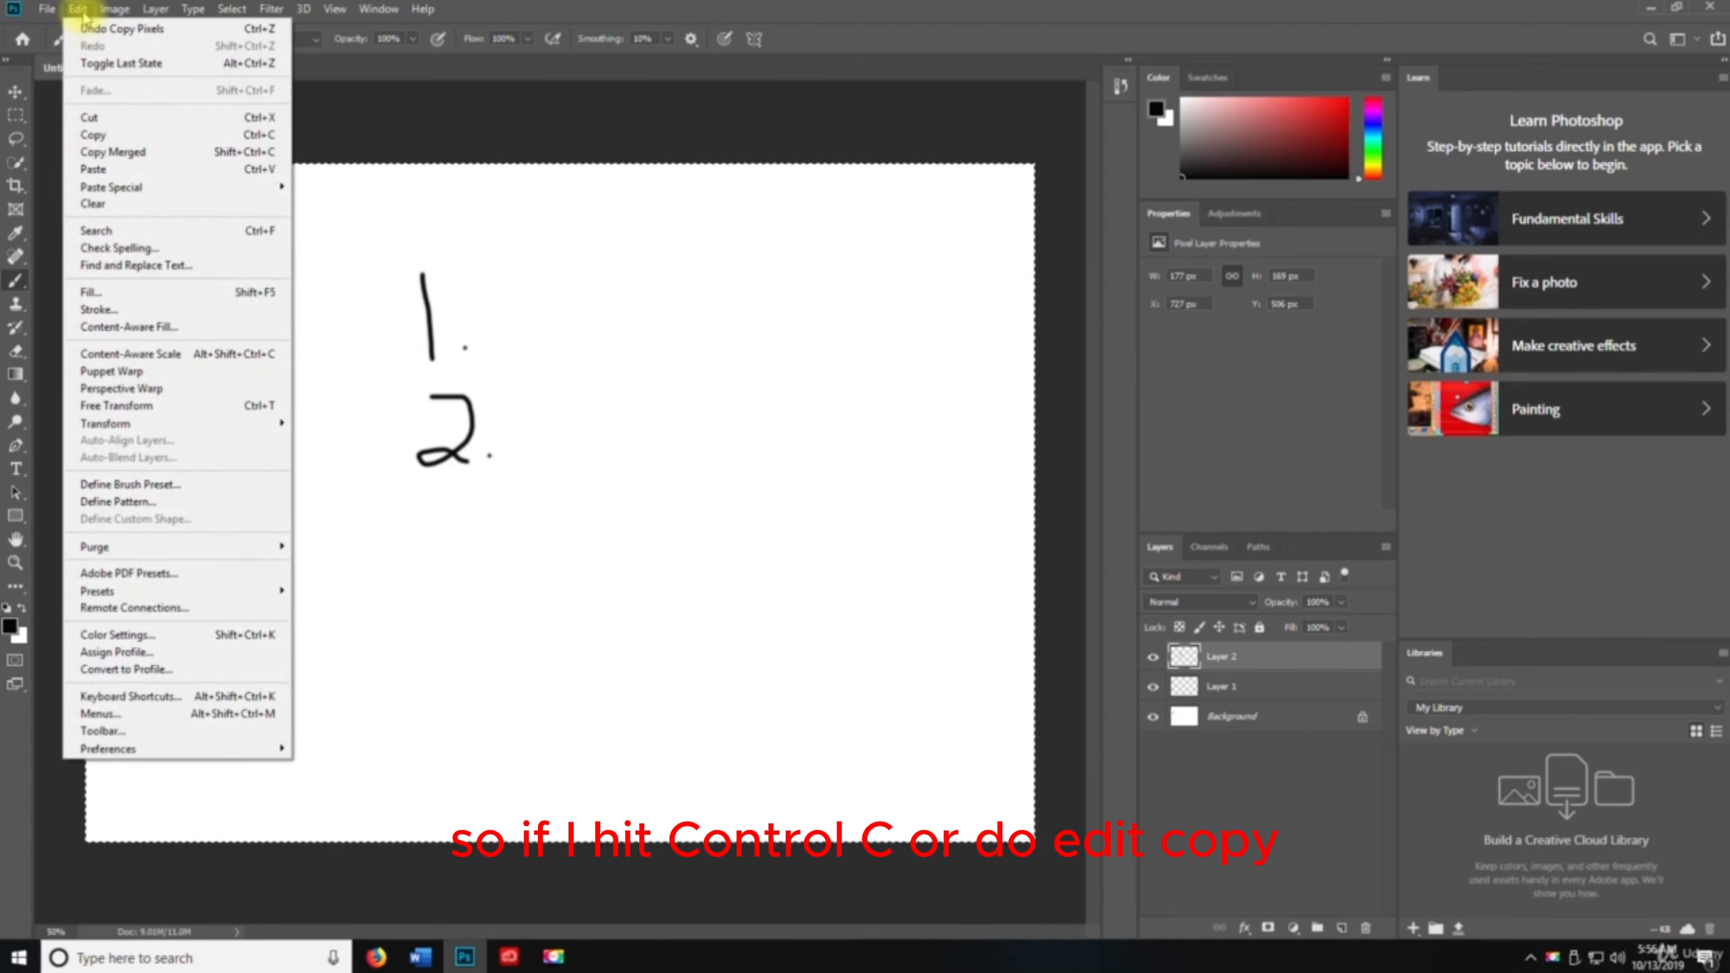
pyautogui.click(101, 134)
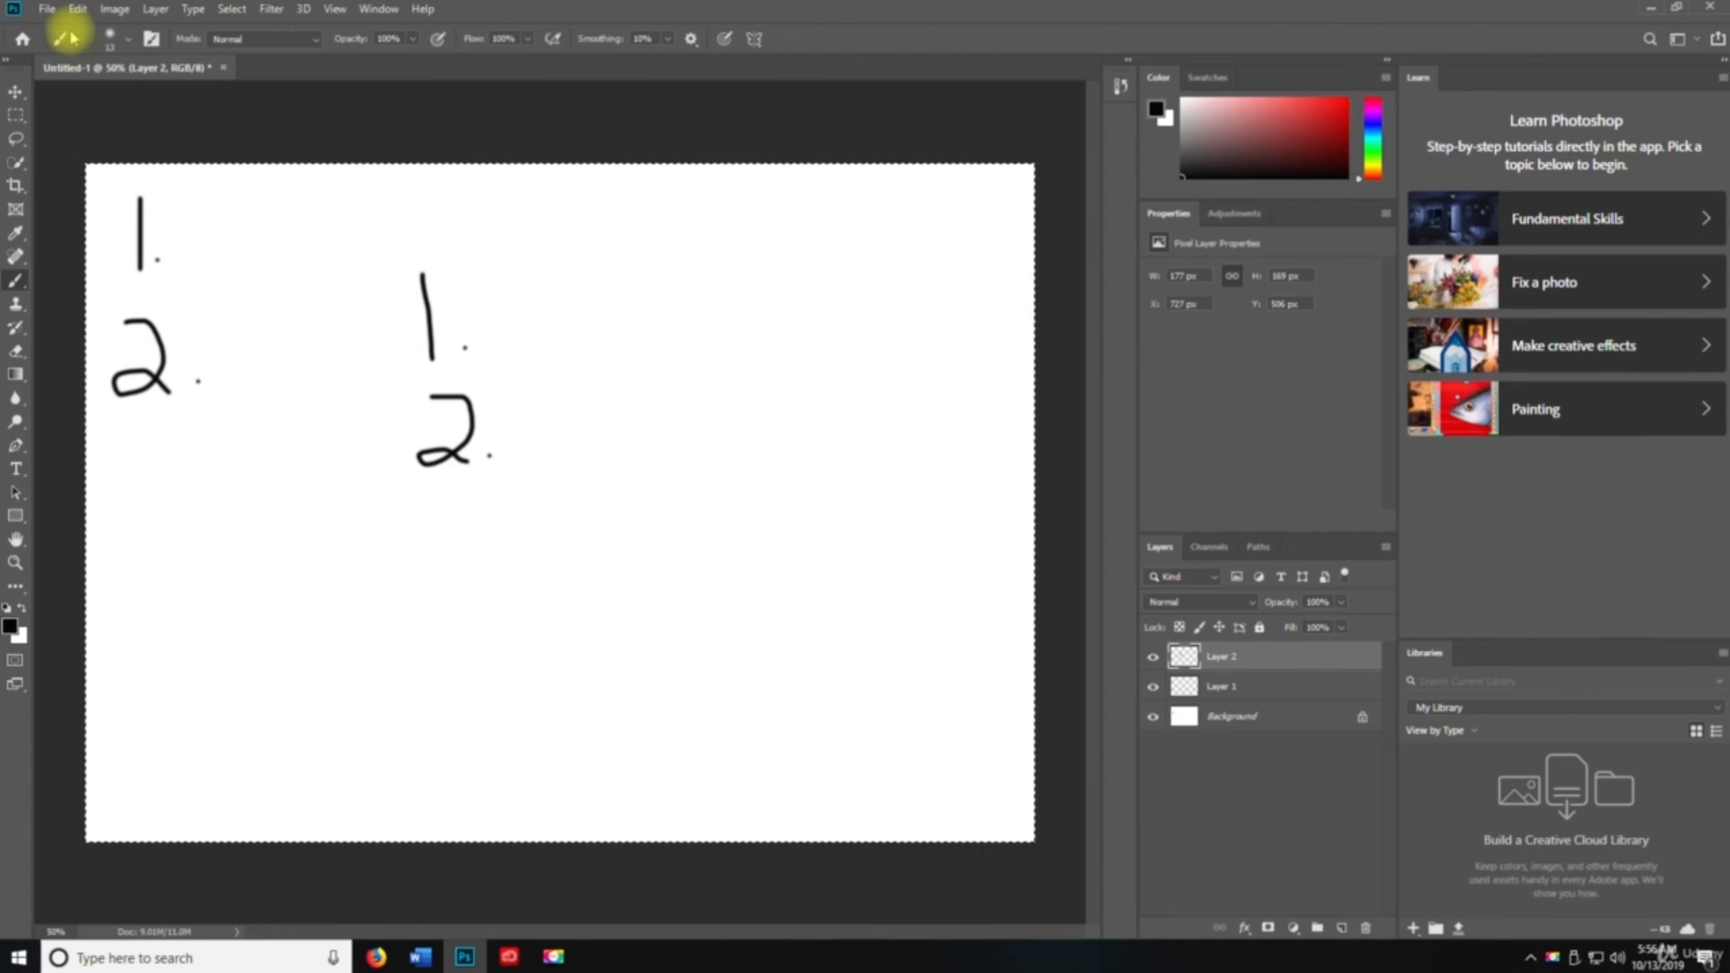
# Cut the numeral 2 from Layer 2, undo the cut, and cut it again
pyautogui.click(76, 10)
pyautogui.click(111, 123)
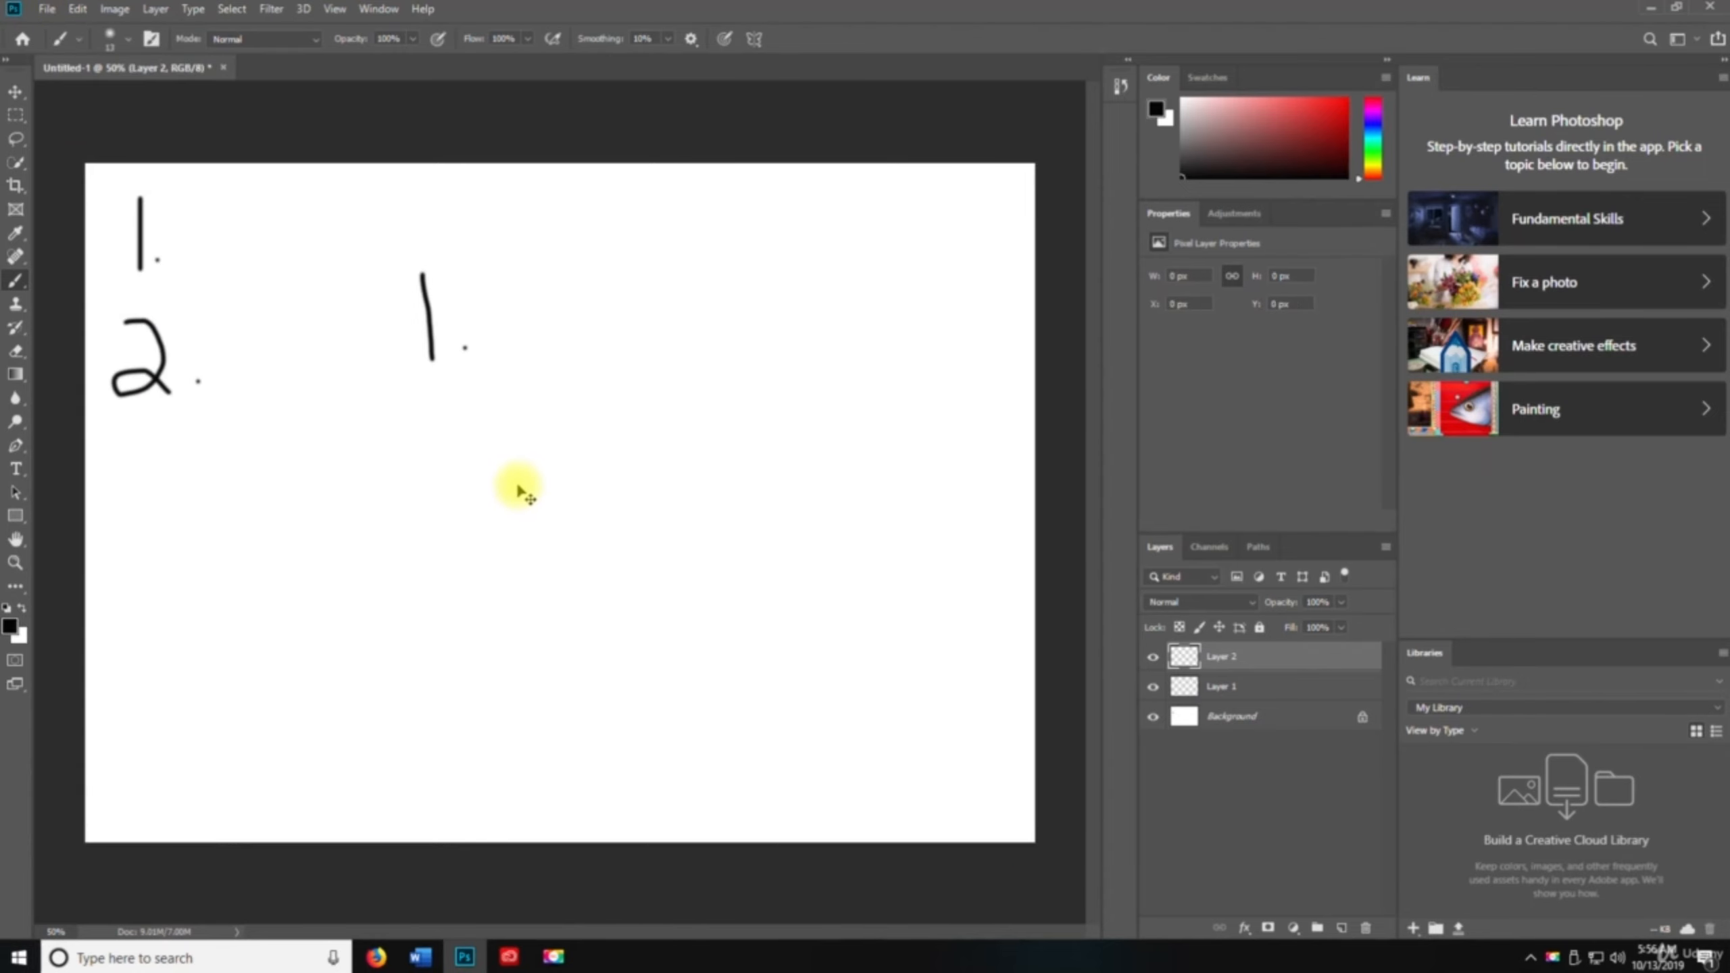
pyautogui.hotkey('ctrl', 'z')
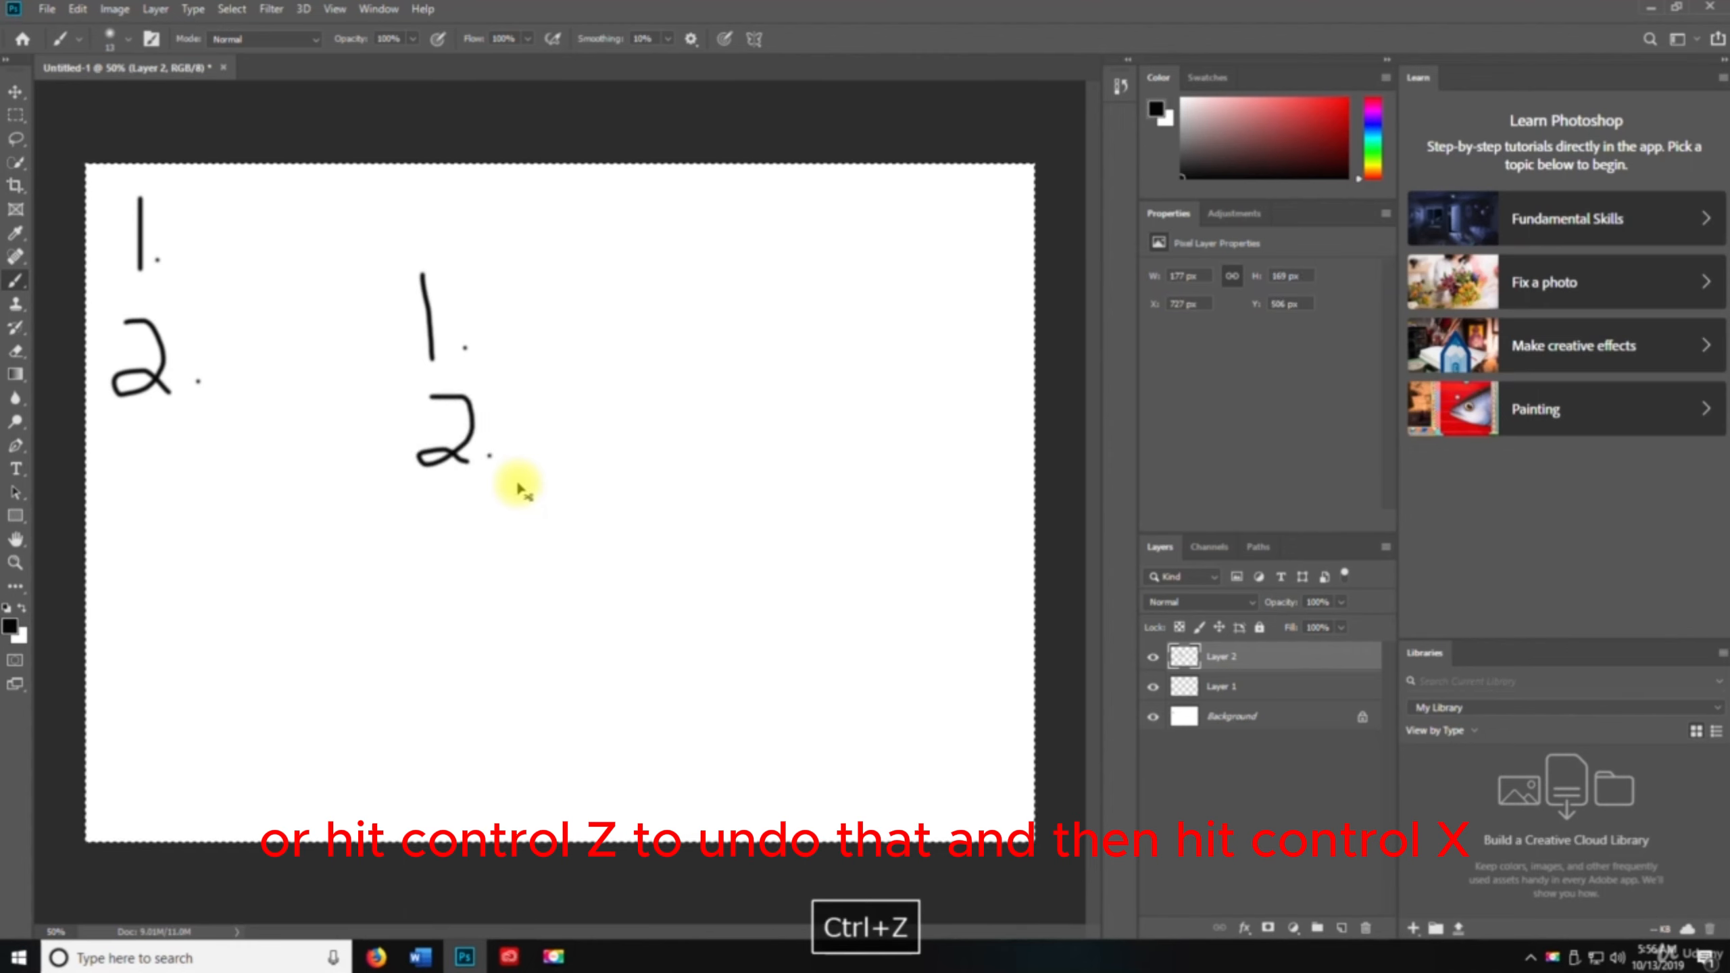
pyautogui.hotkey('ctrl', 'x')
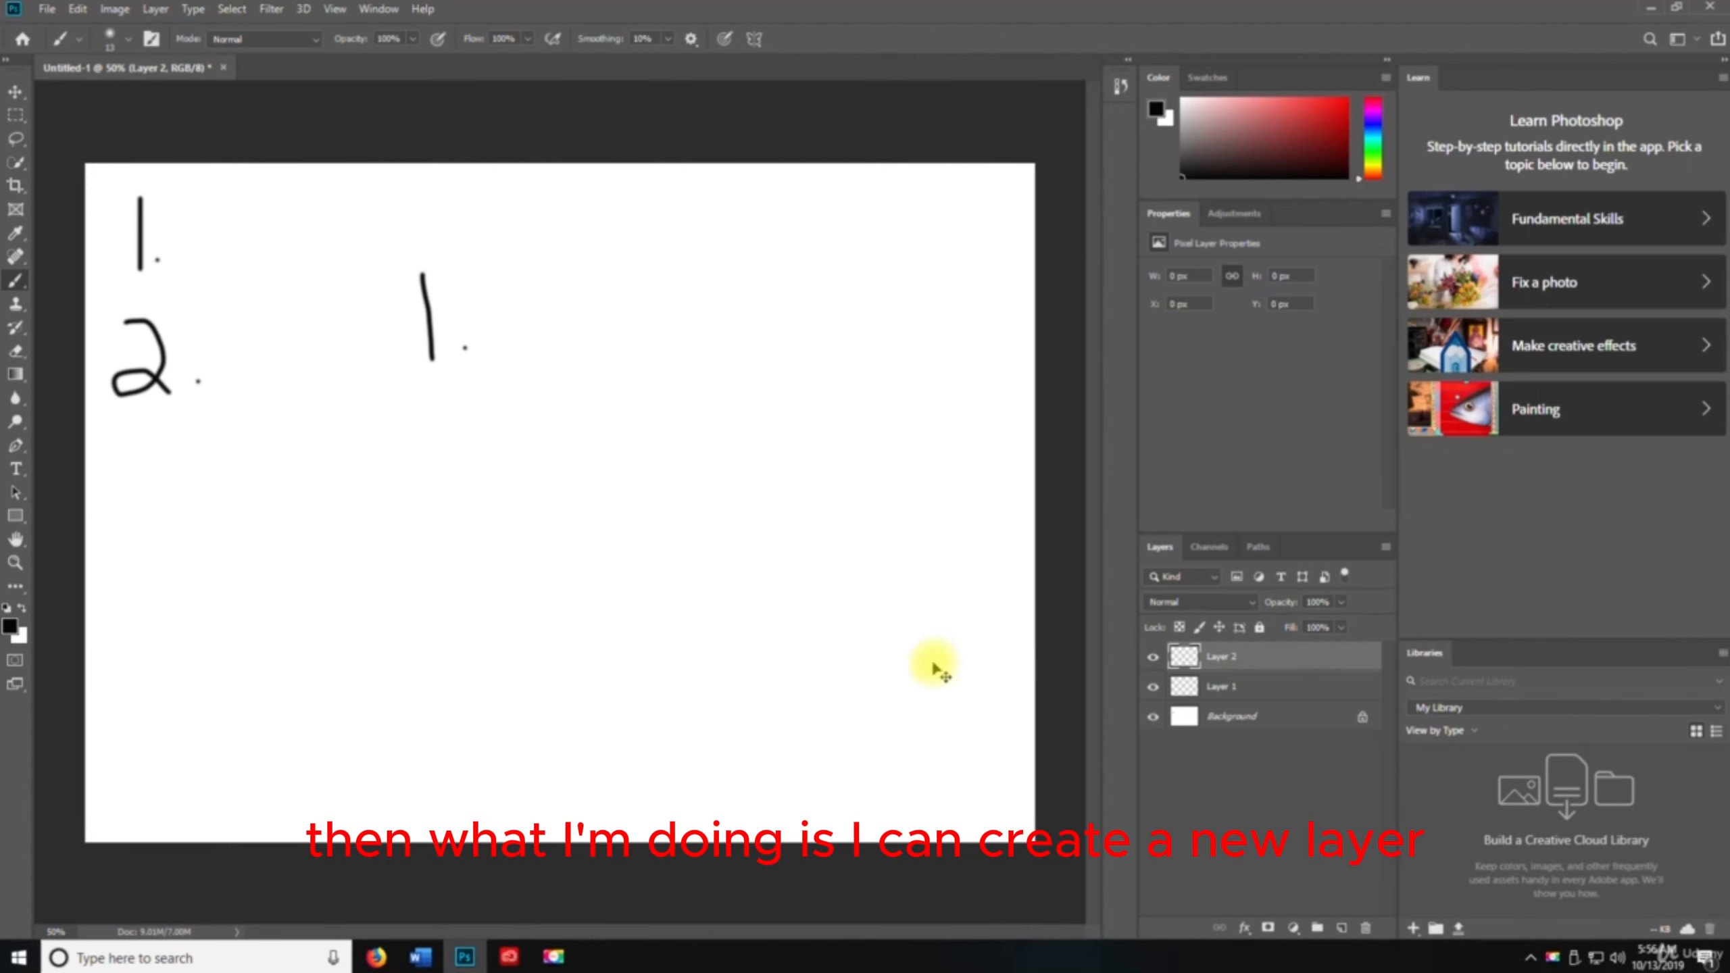
# Create a new layer, Layer 3, and paste the cut numeral 2 onto it
pyautogui.hotkey('ctrl', 'shift', 'n')
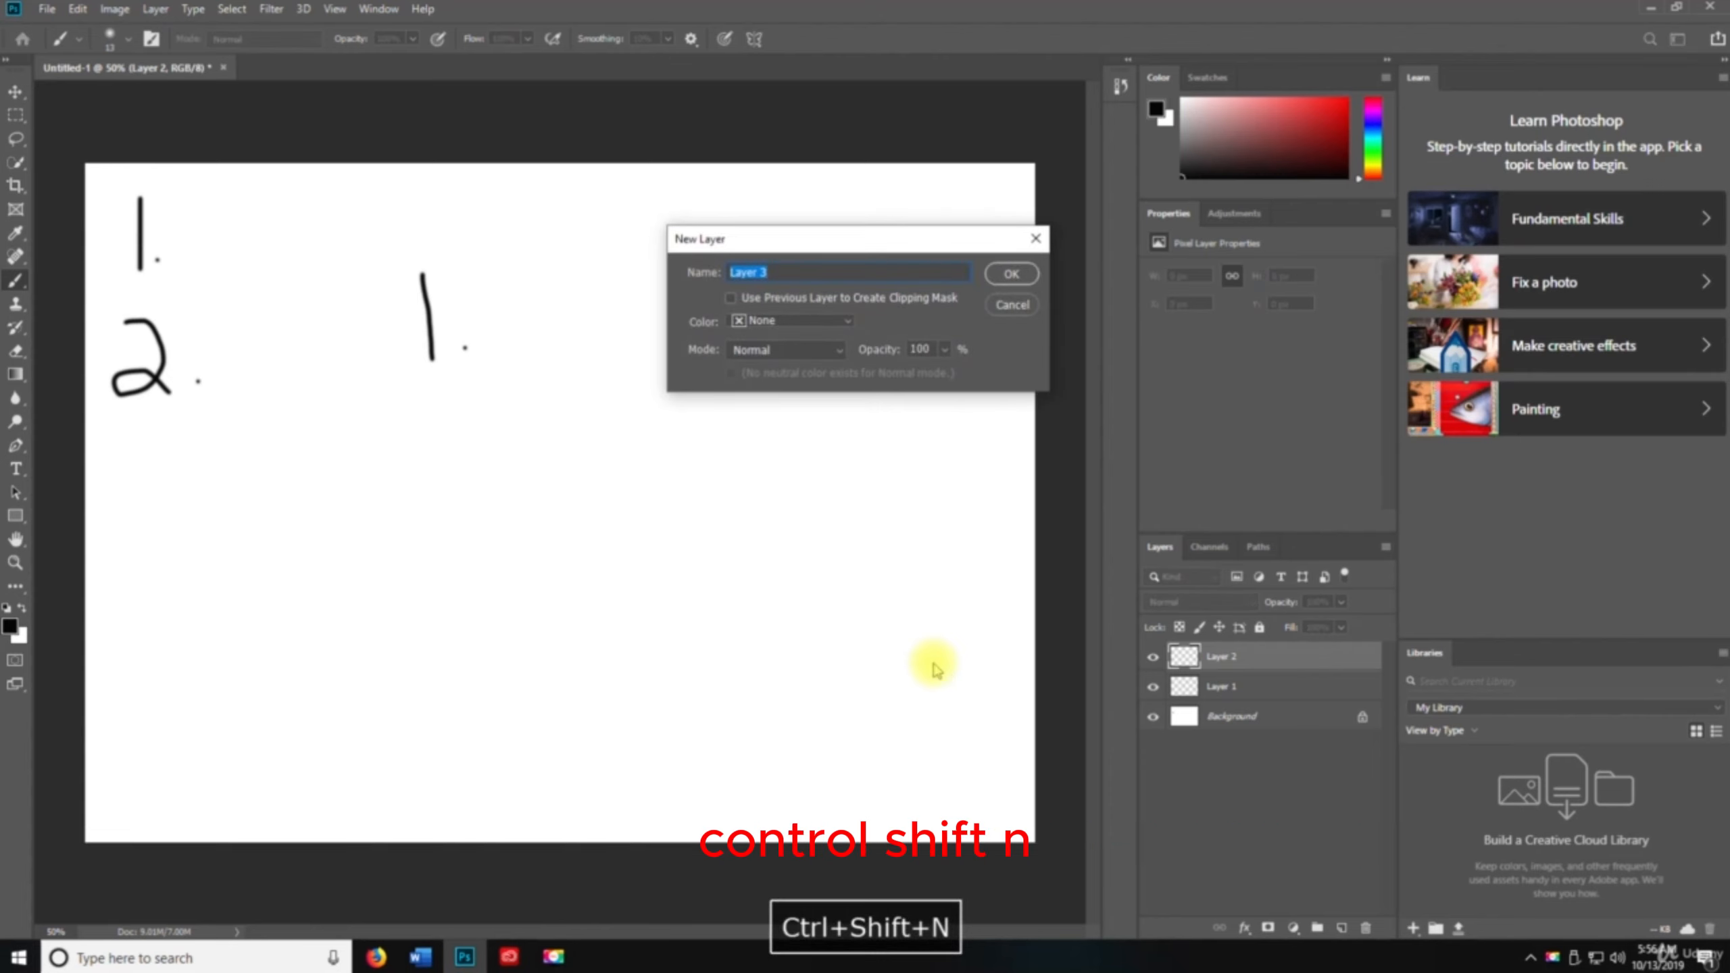
pyautogui.press('Return')
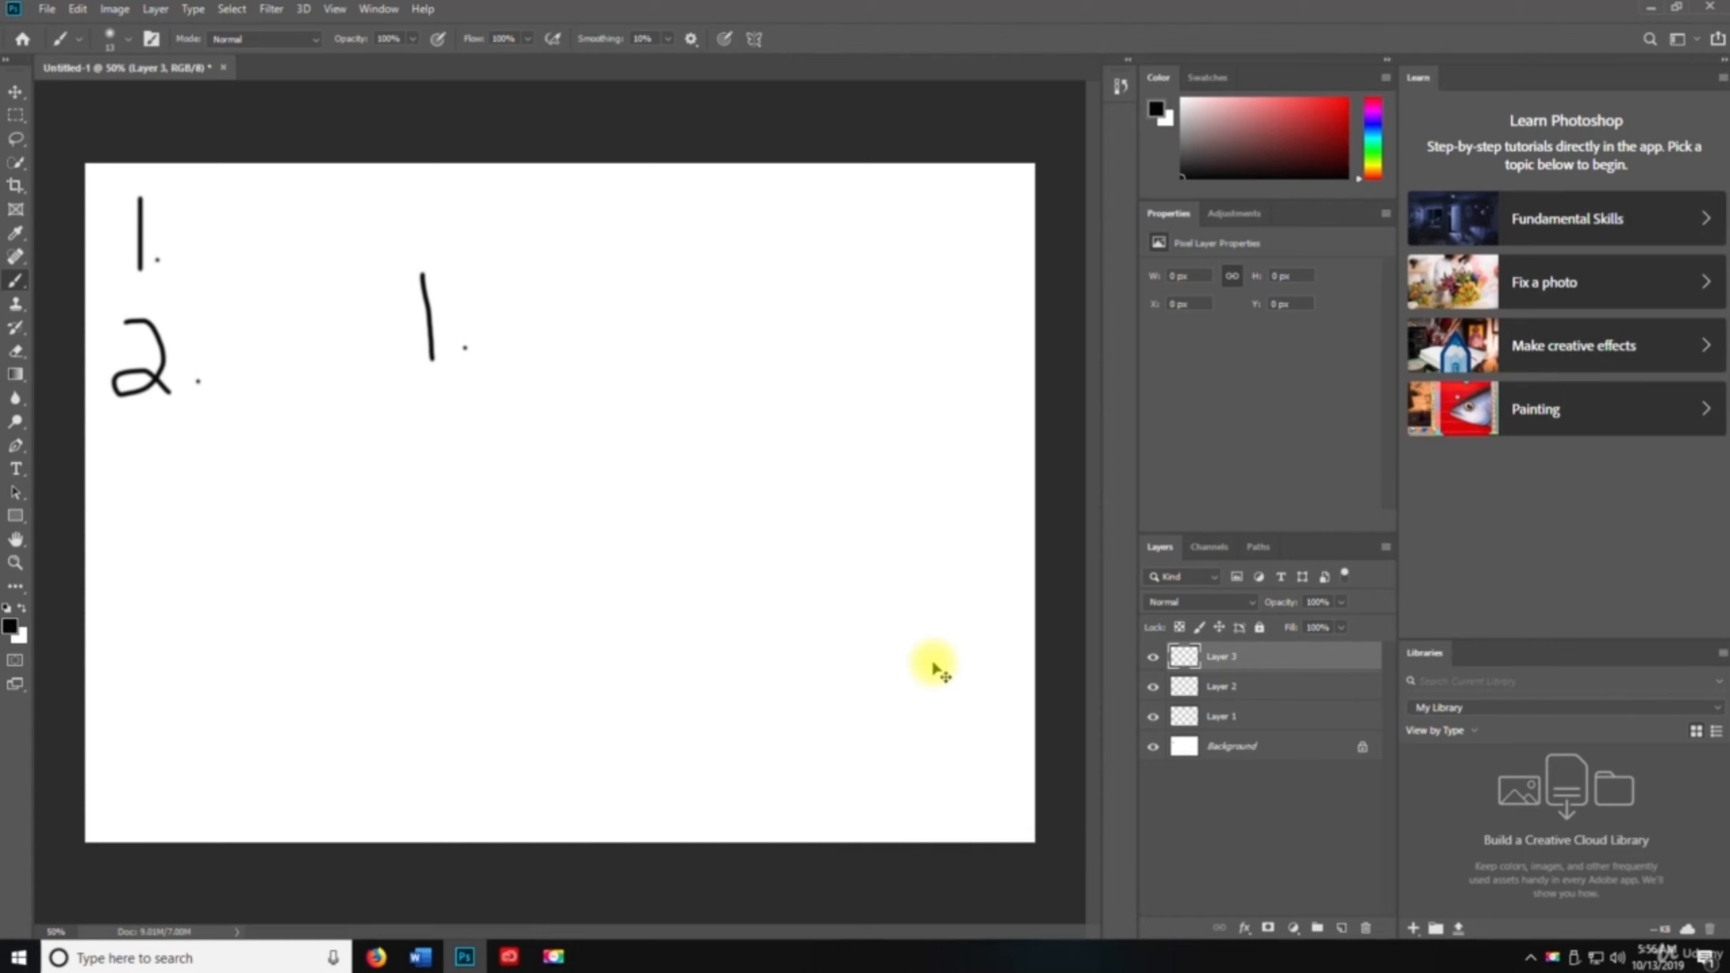
pyautogui.hotkey('ctrl', 'v')
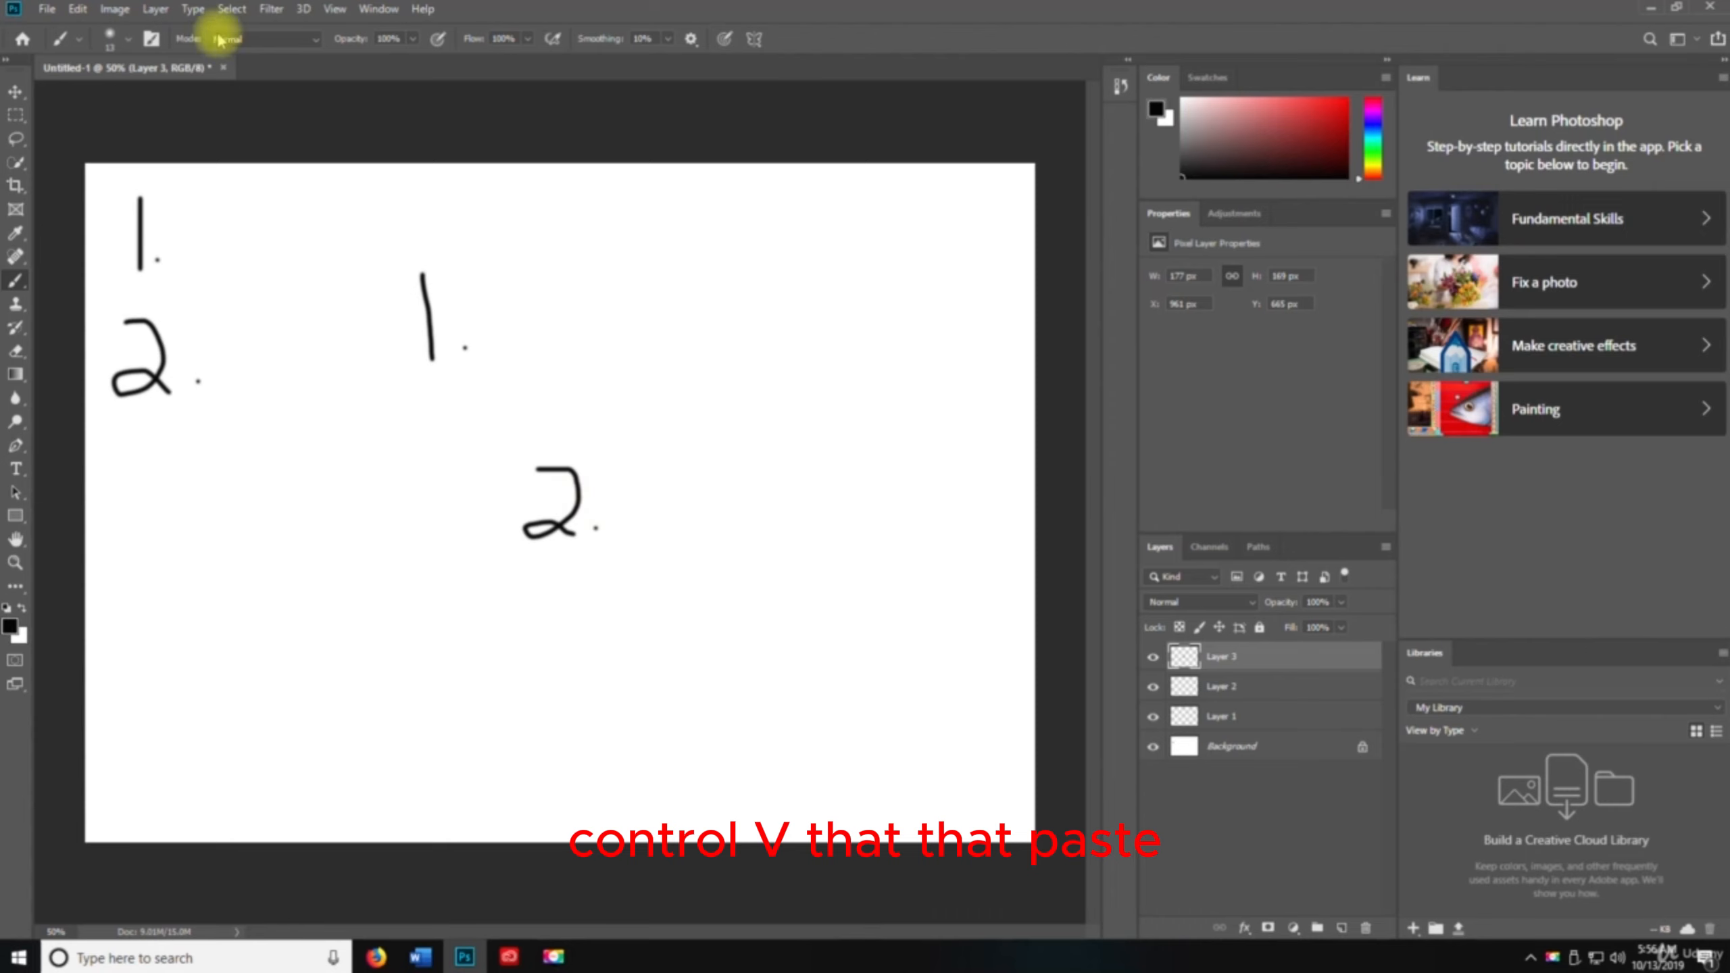
# Paste the numeral 2 in place onto a new layer at its original position
pyautogui.click(78, 9)
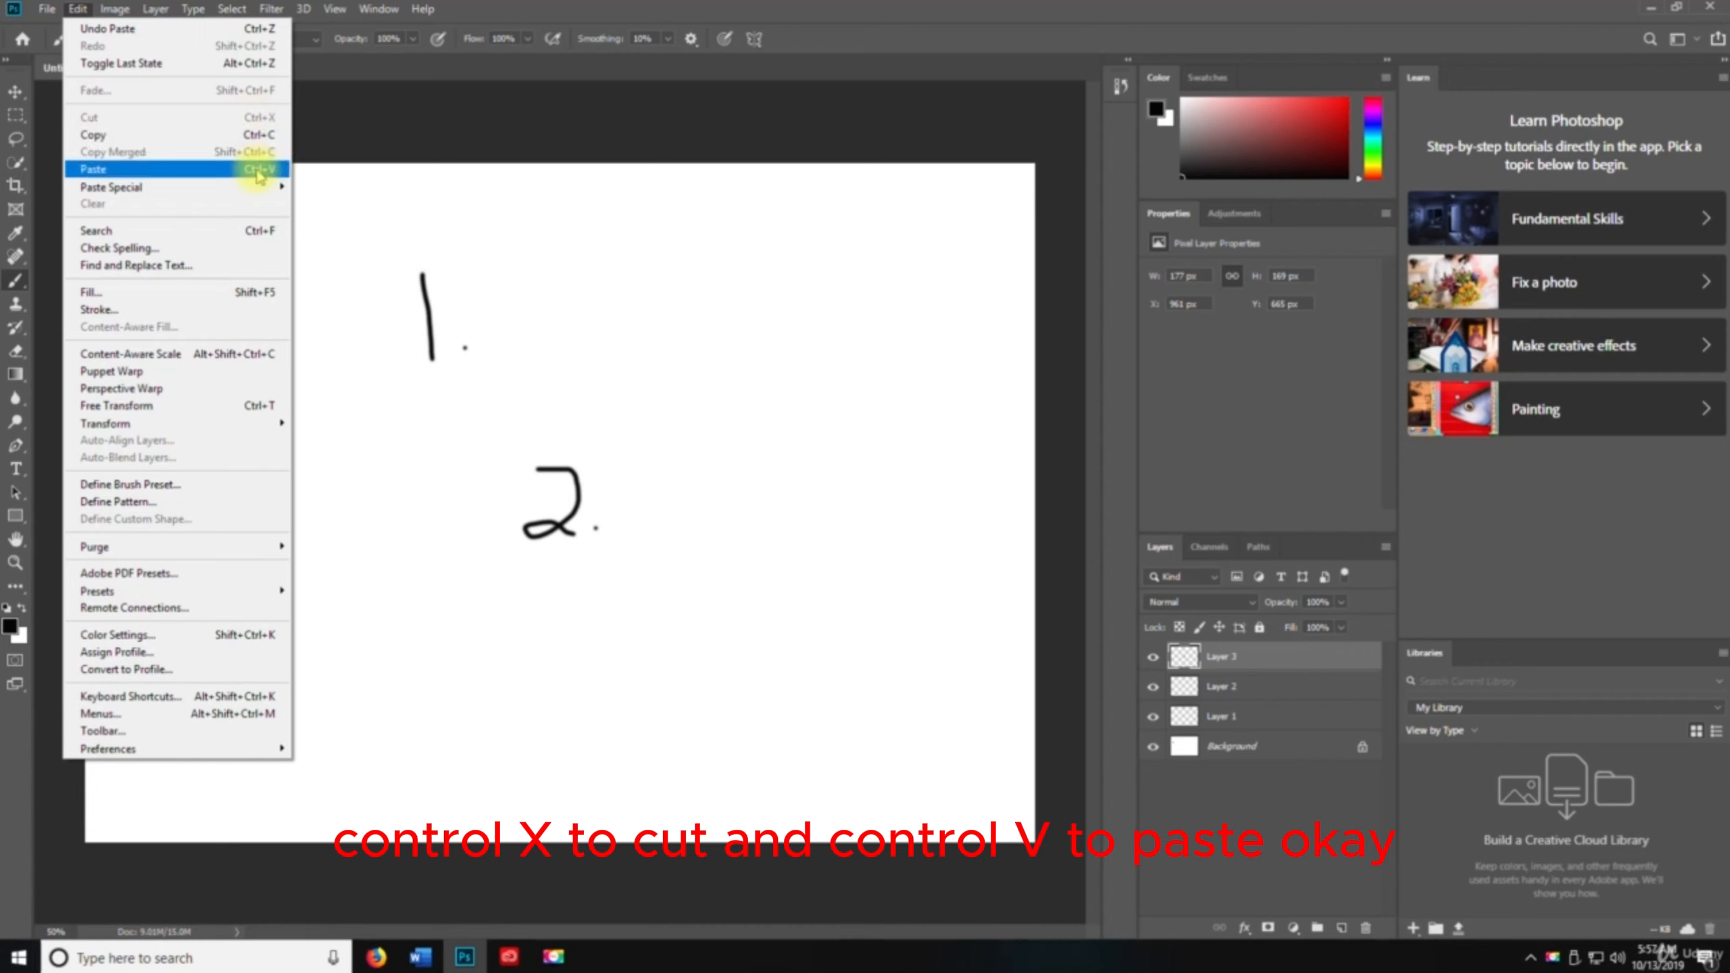
pyautogui.moveTo(252, 189)
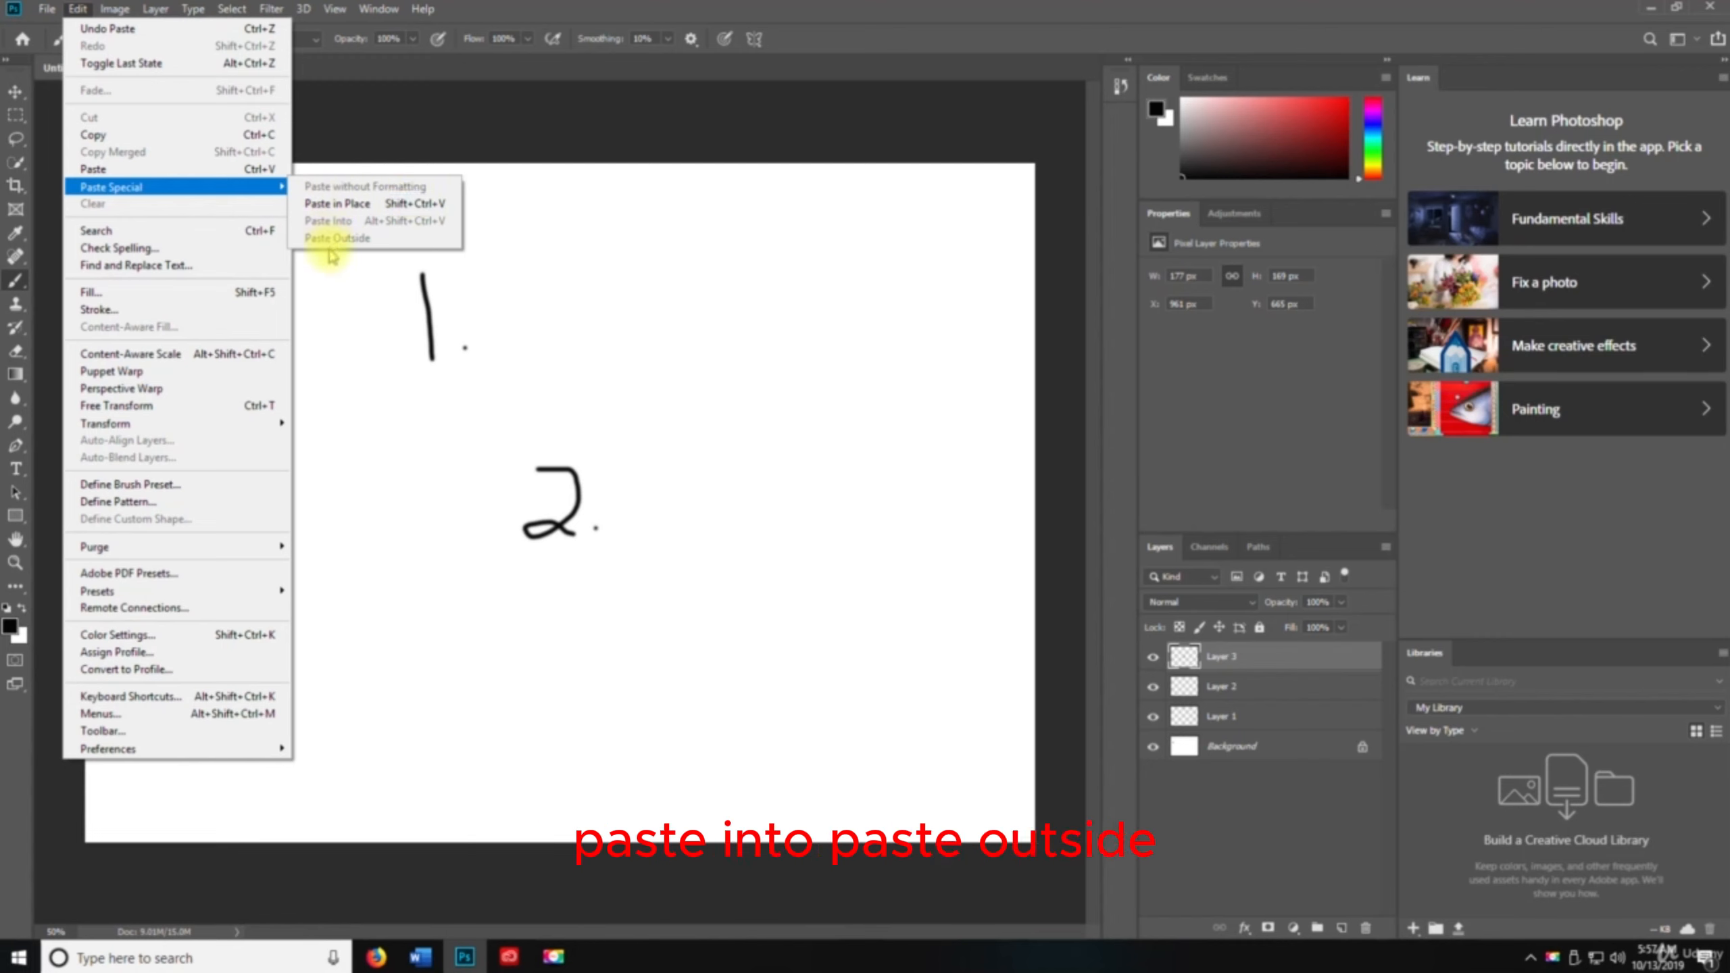
pyautogui.click(344, 205)
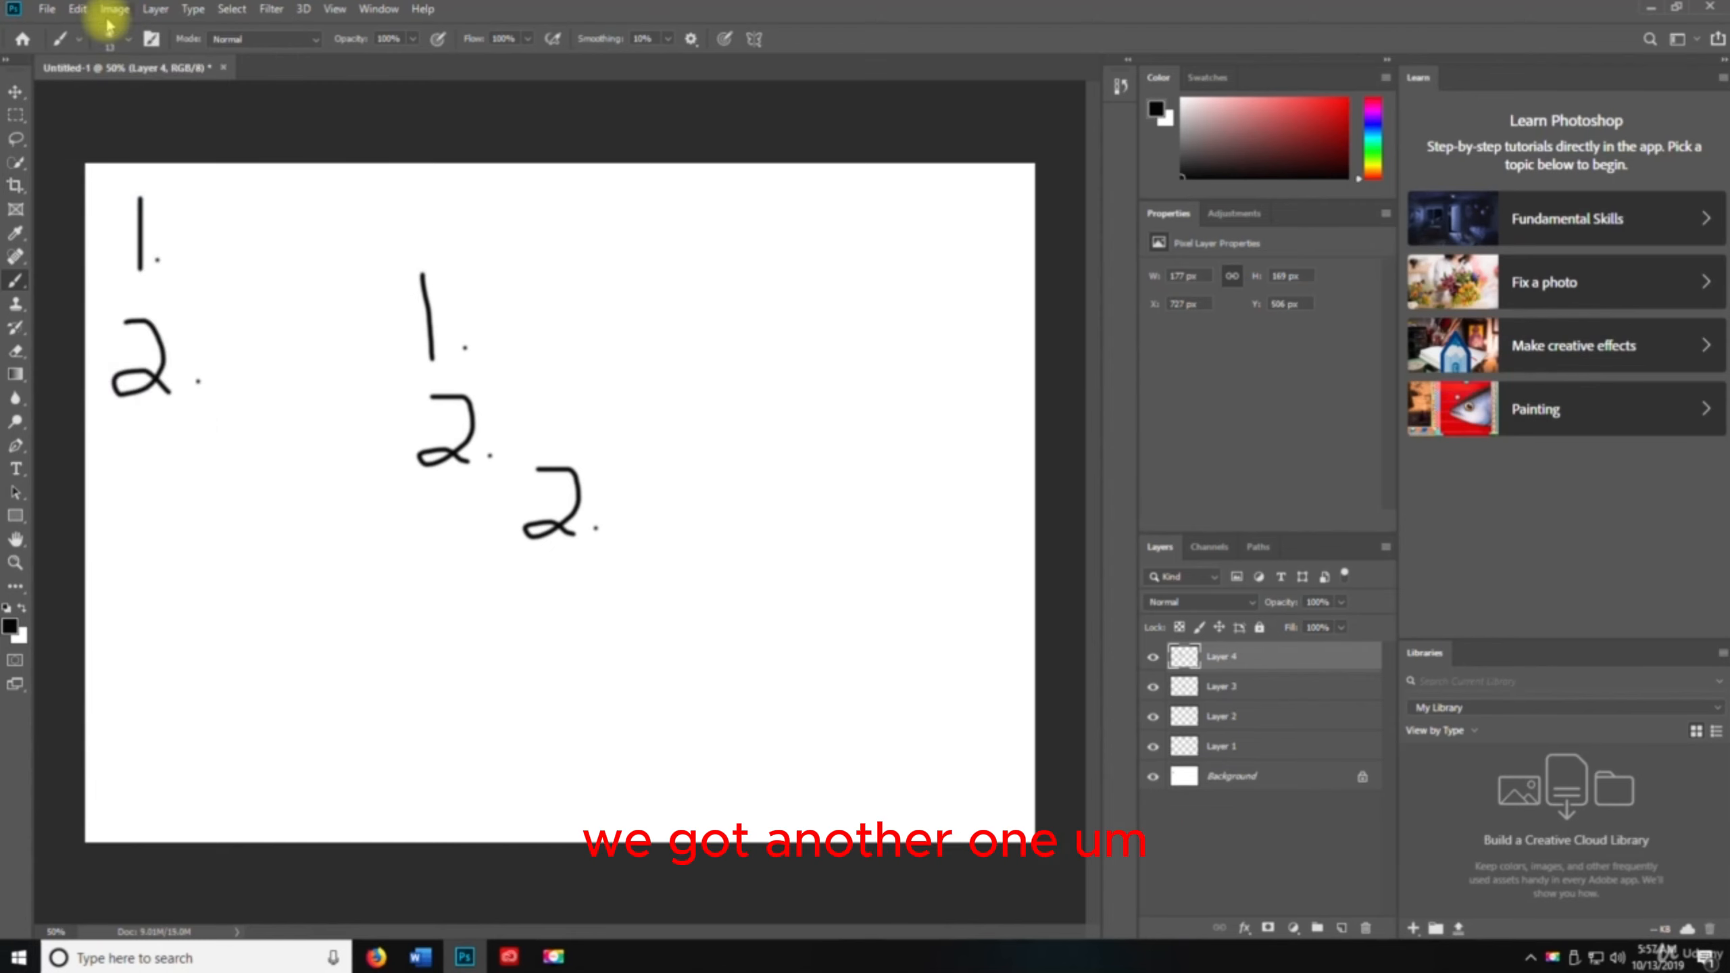
# Paste the numeral 2 in place once more and move that copy to the left of the column
pyautogui.click(77, 9)
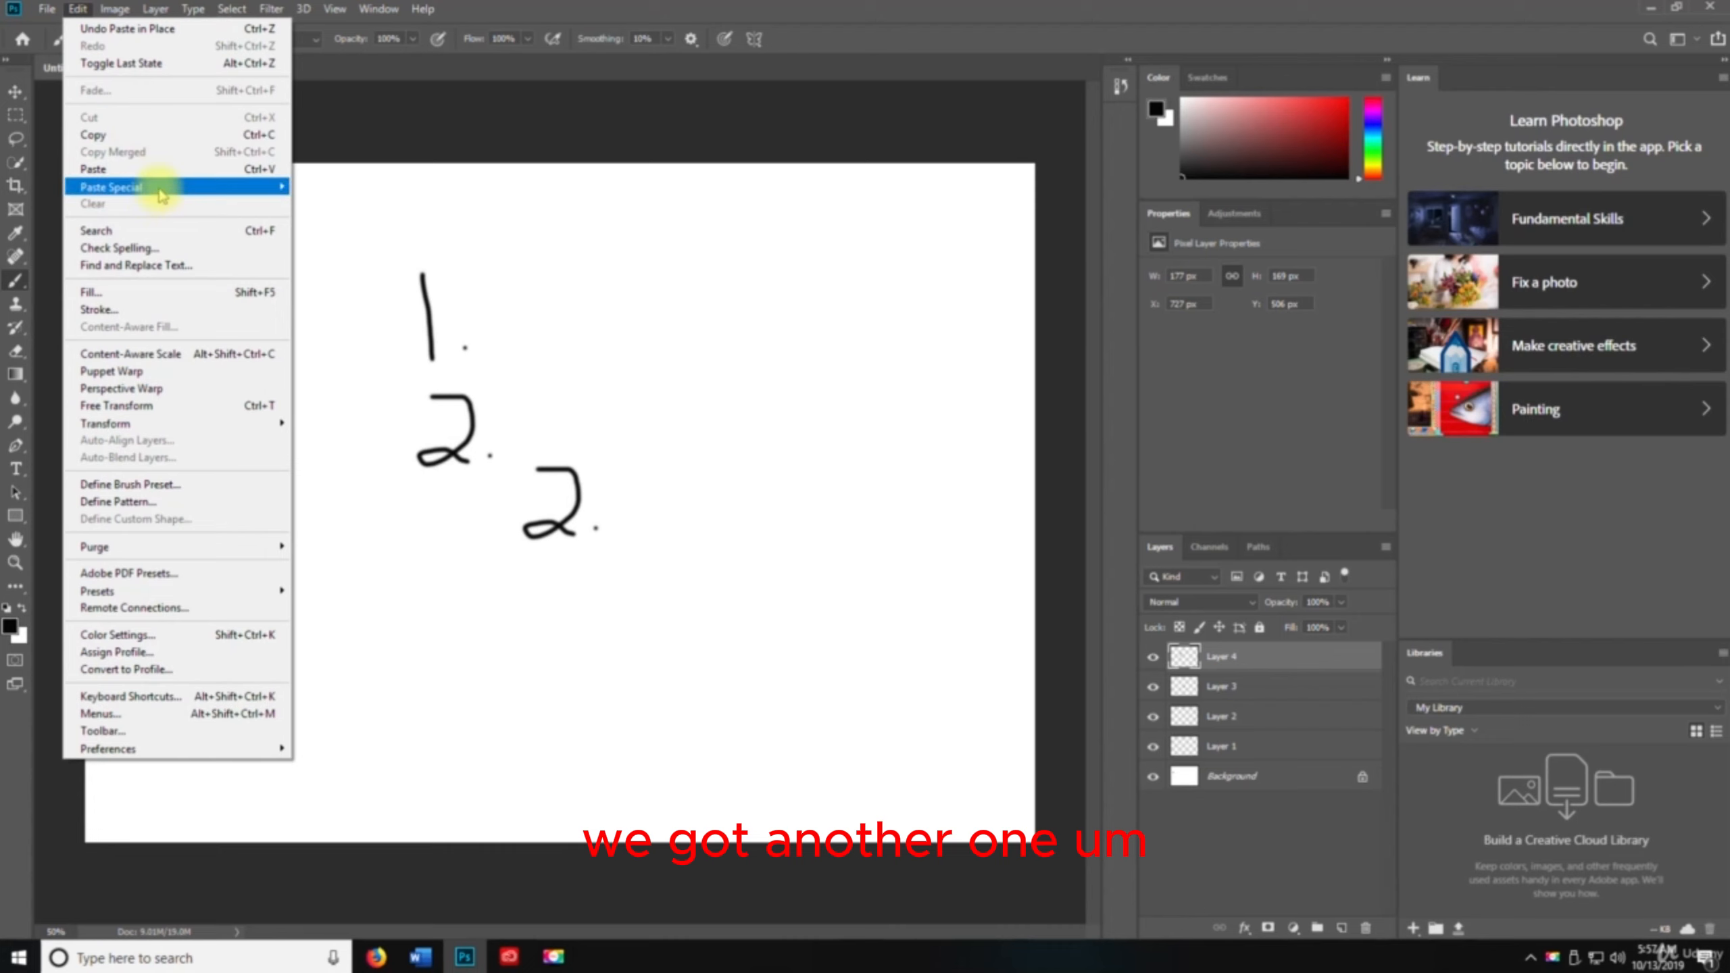
pyautogui.moveTo(136, 186)
pyautogui.click(338, 203)
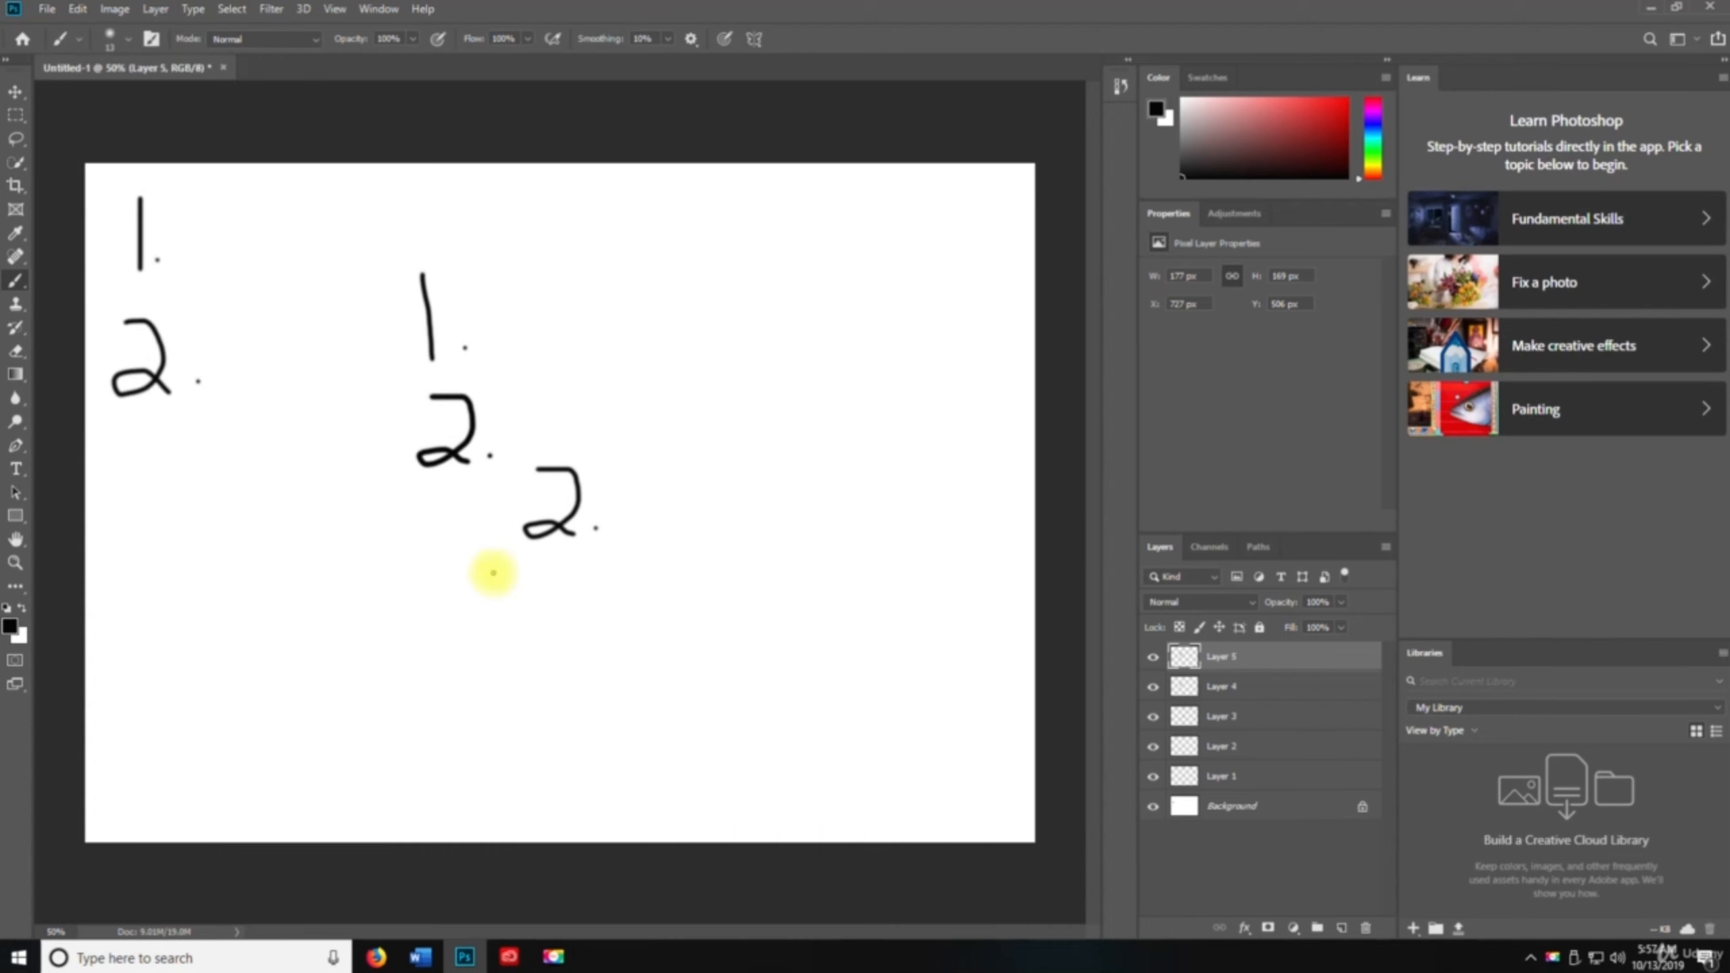
pyautogui.press('v')
pyautogui.moveTo(455, 456); pyautogui.dragTo(320, 497)
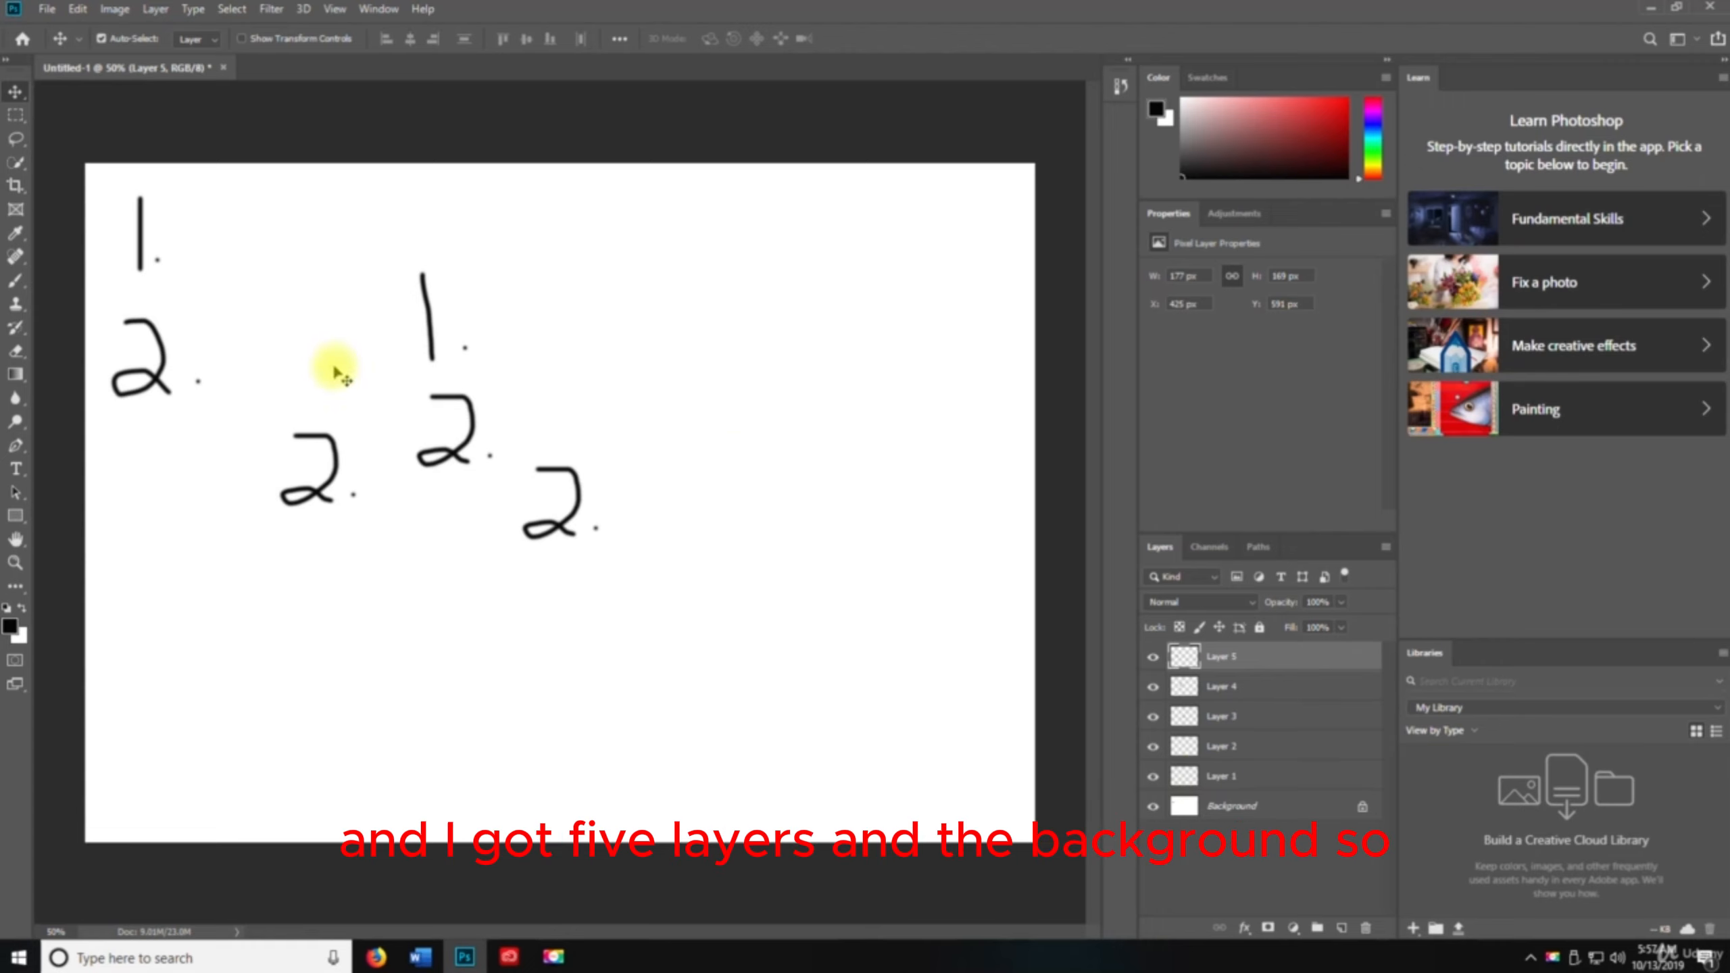
# Open the Photoshop search panel and browse its Photoshop, Learn and Lr Photos tabs, then close it
pyautogui.click(75, 9)
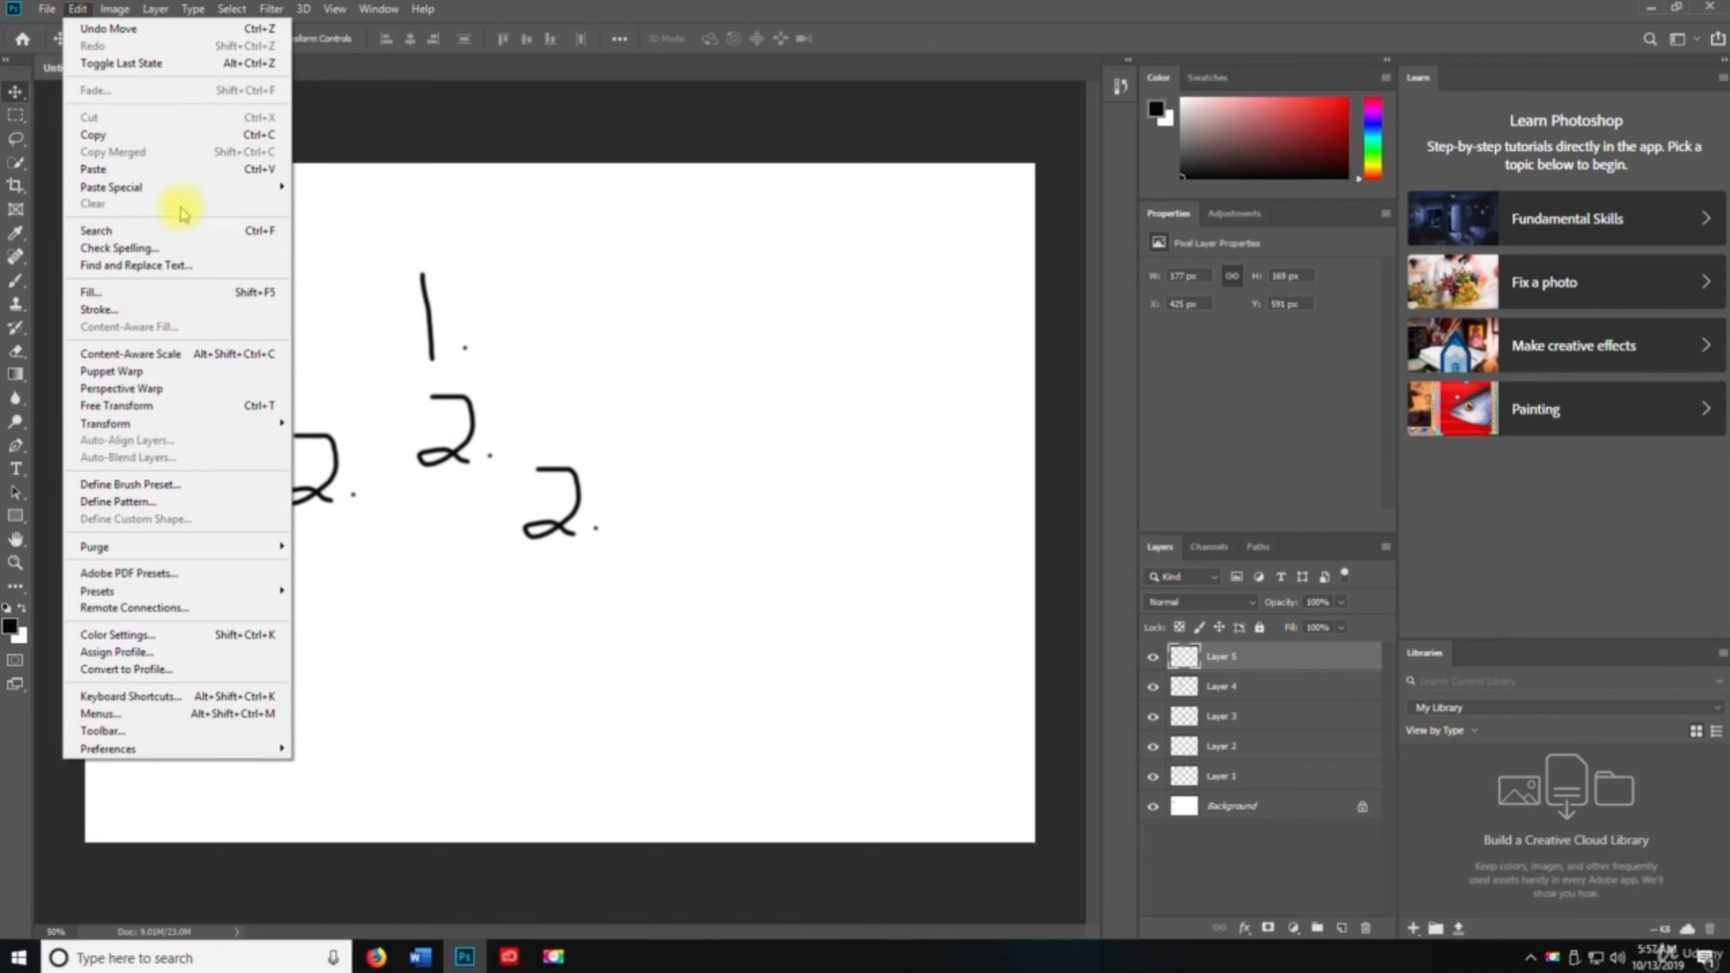
pyautogui.click(167, 235)
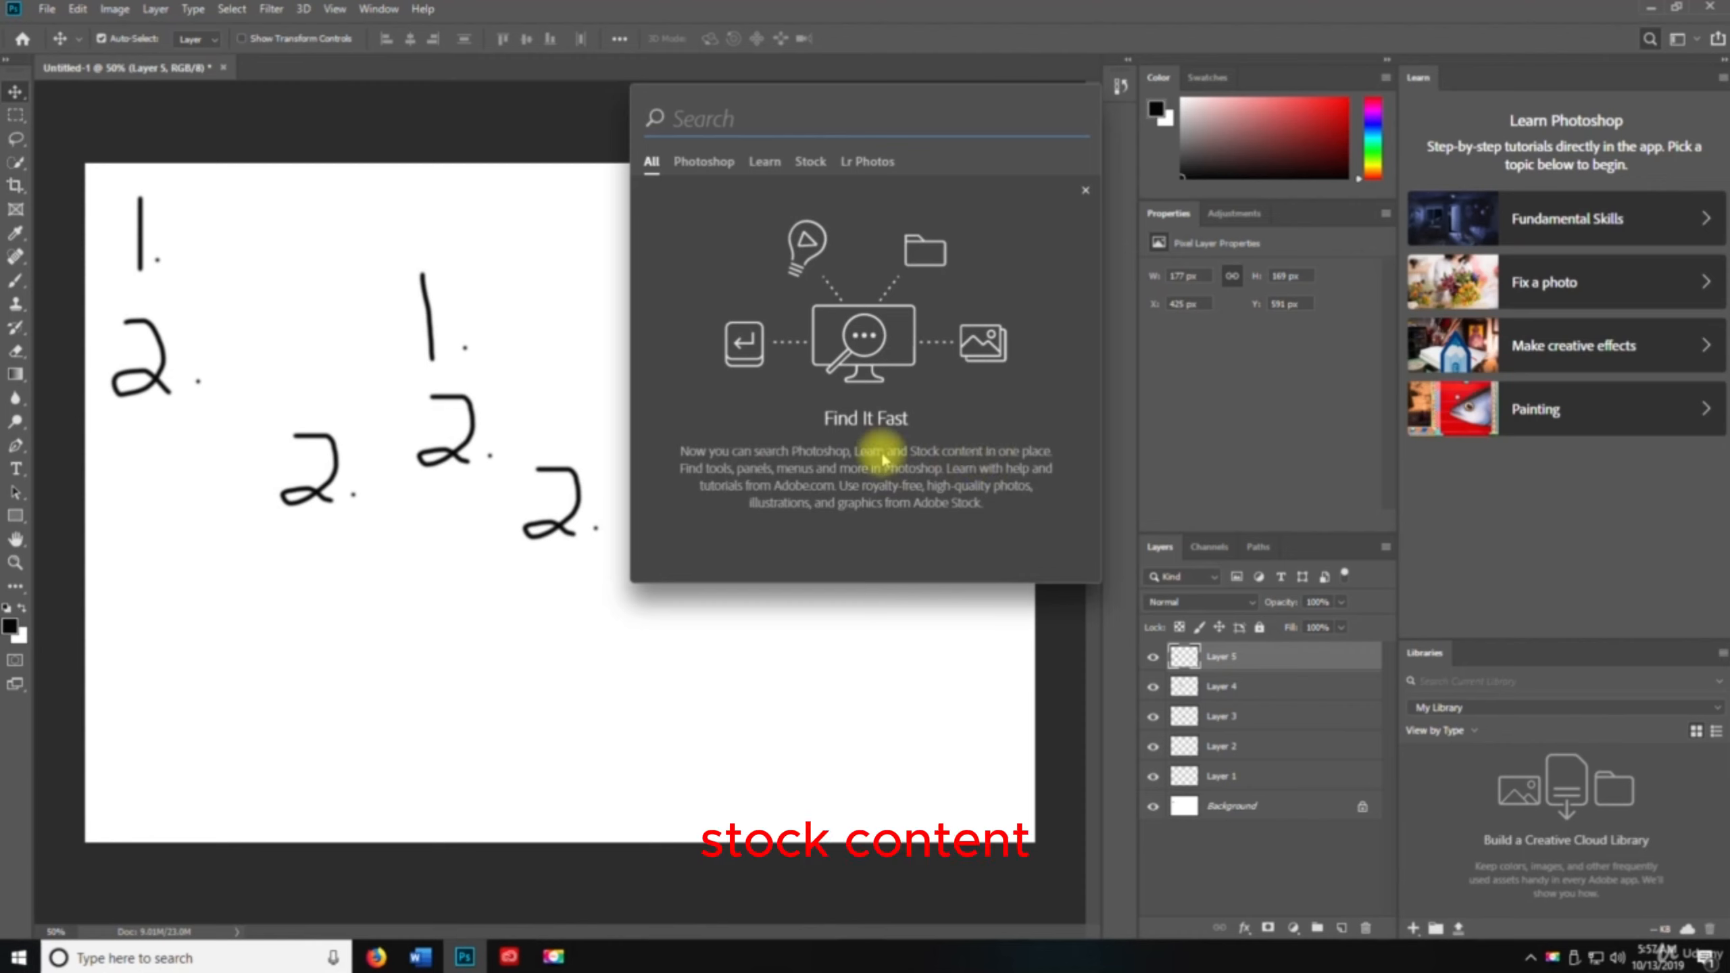
pyautogui.click(703, 163)
pyautogui.click(764, 162)
pyautogui.click(867, 162)
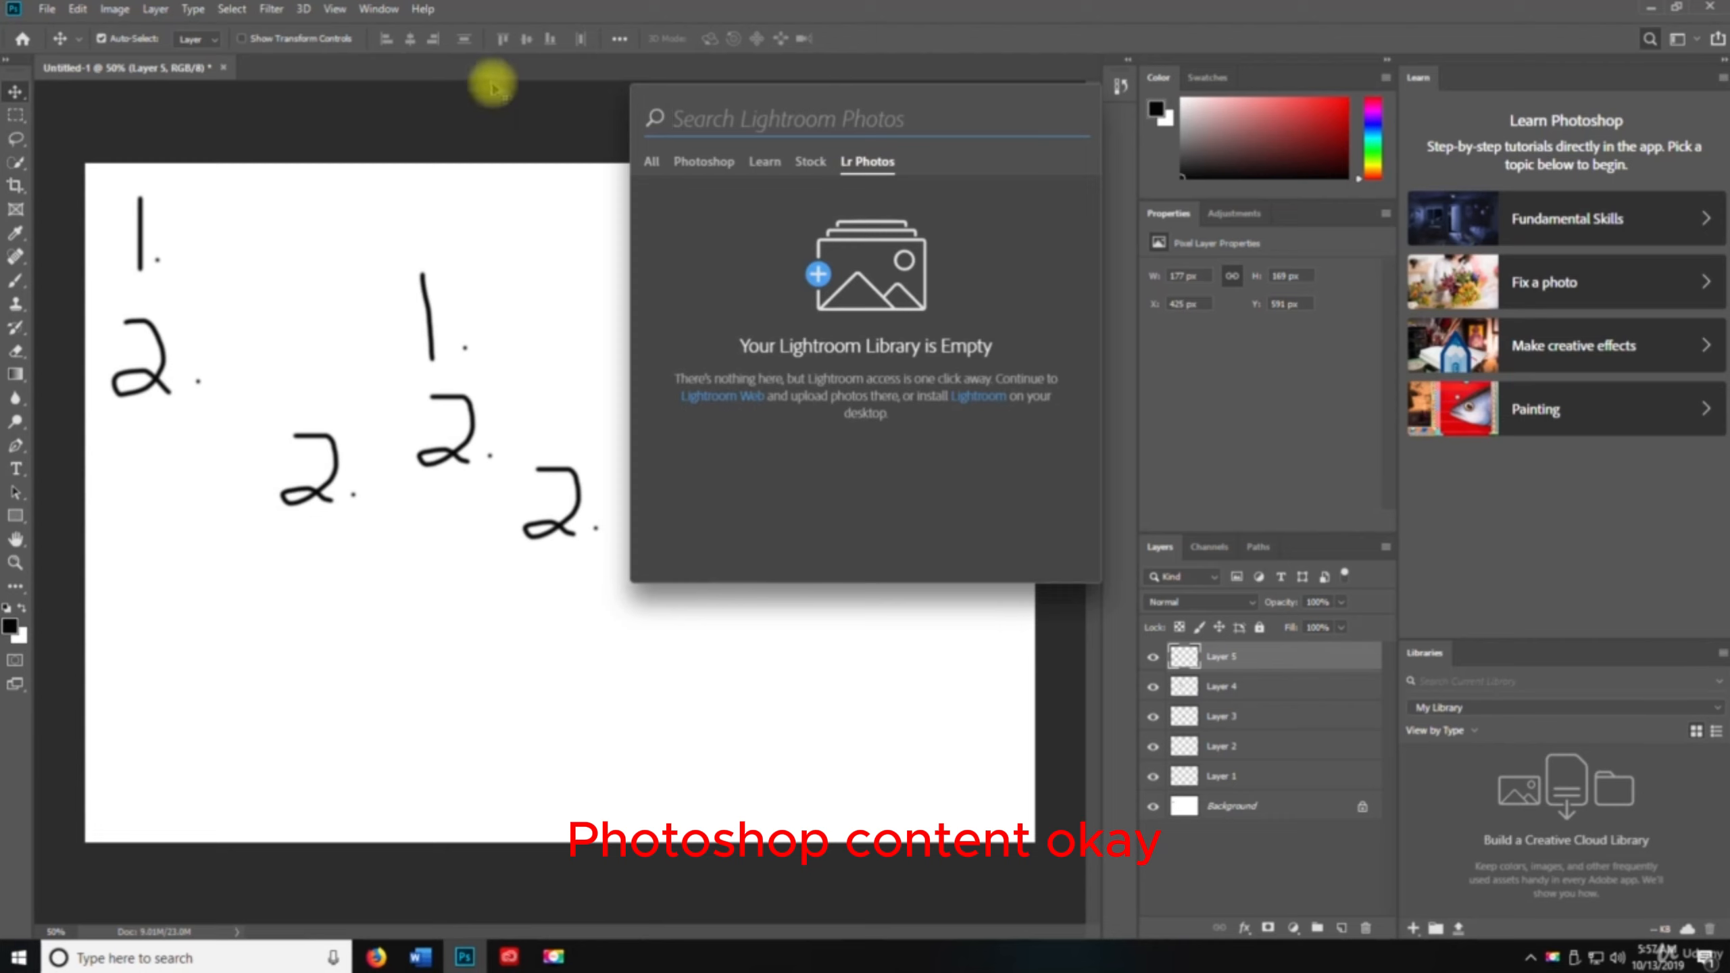
pyautogui.rightClick(394, 216)
pyautogui.click(247, 156)
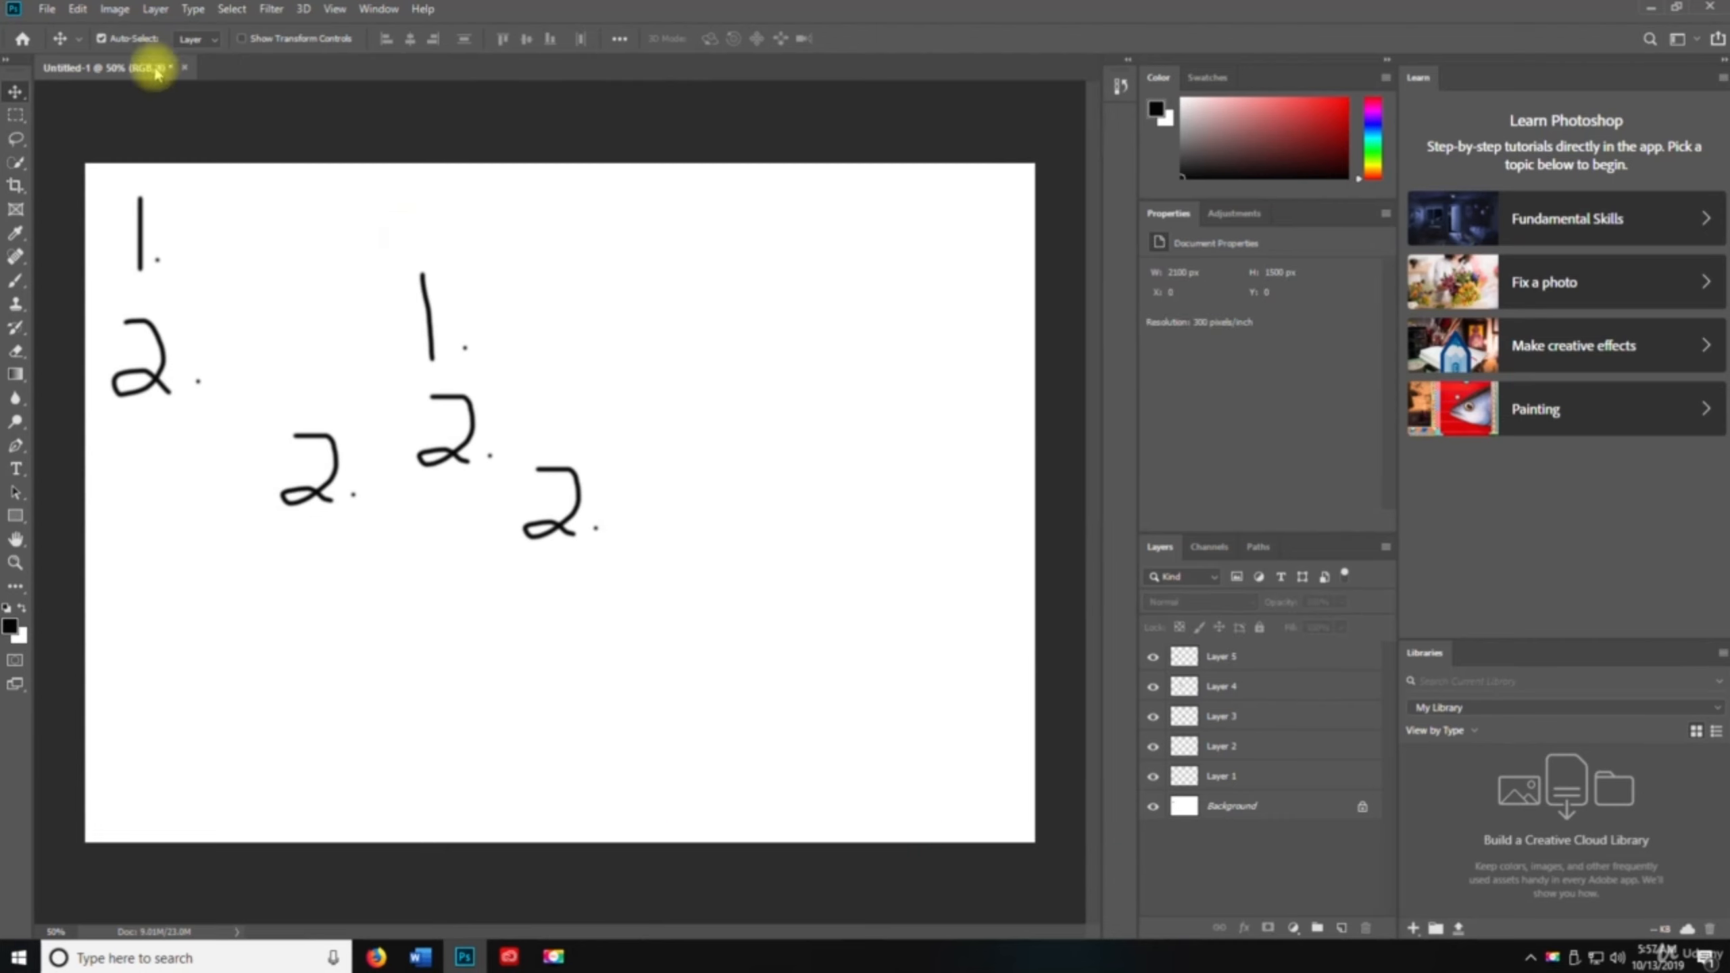
pyautogui.click(77, 8)
pyautogui.click(137, 248)
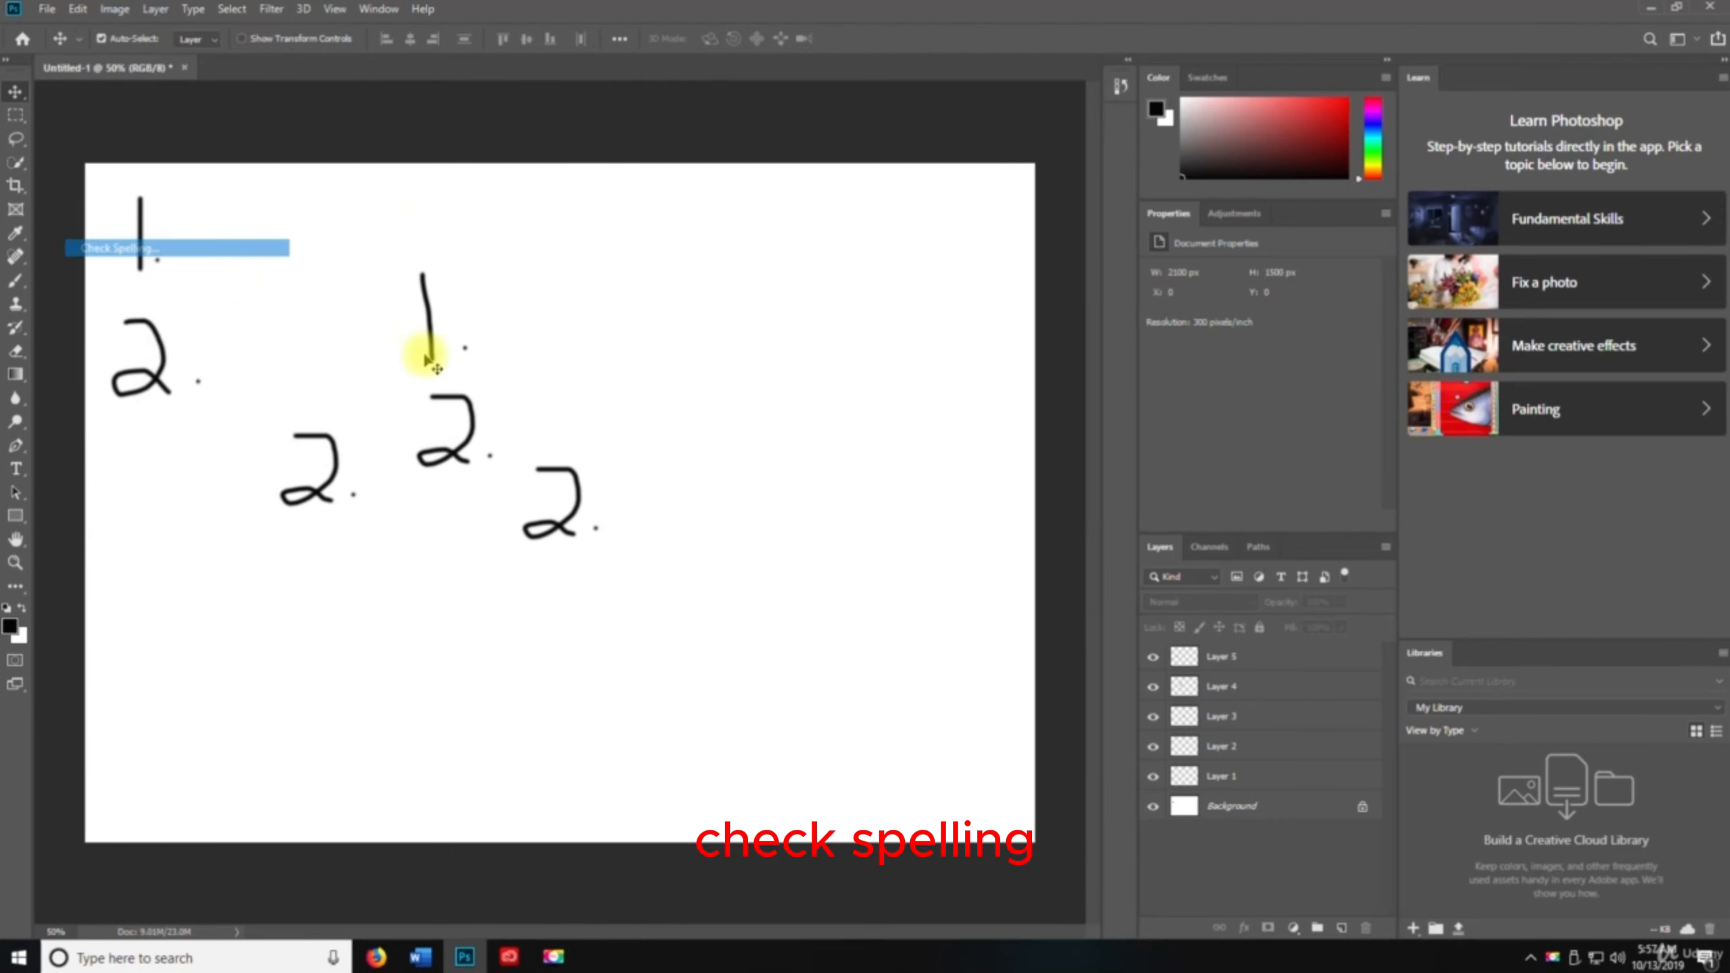
pyautogui.click(77, 9)
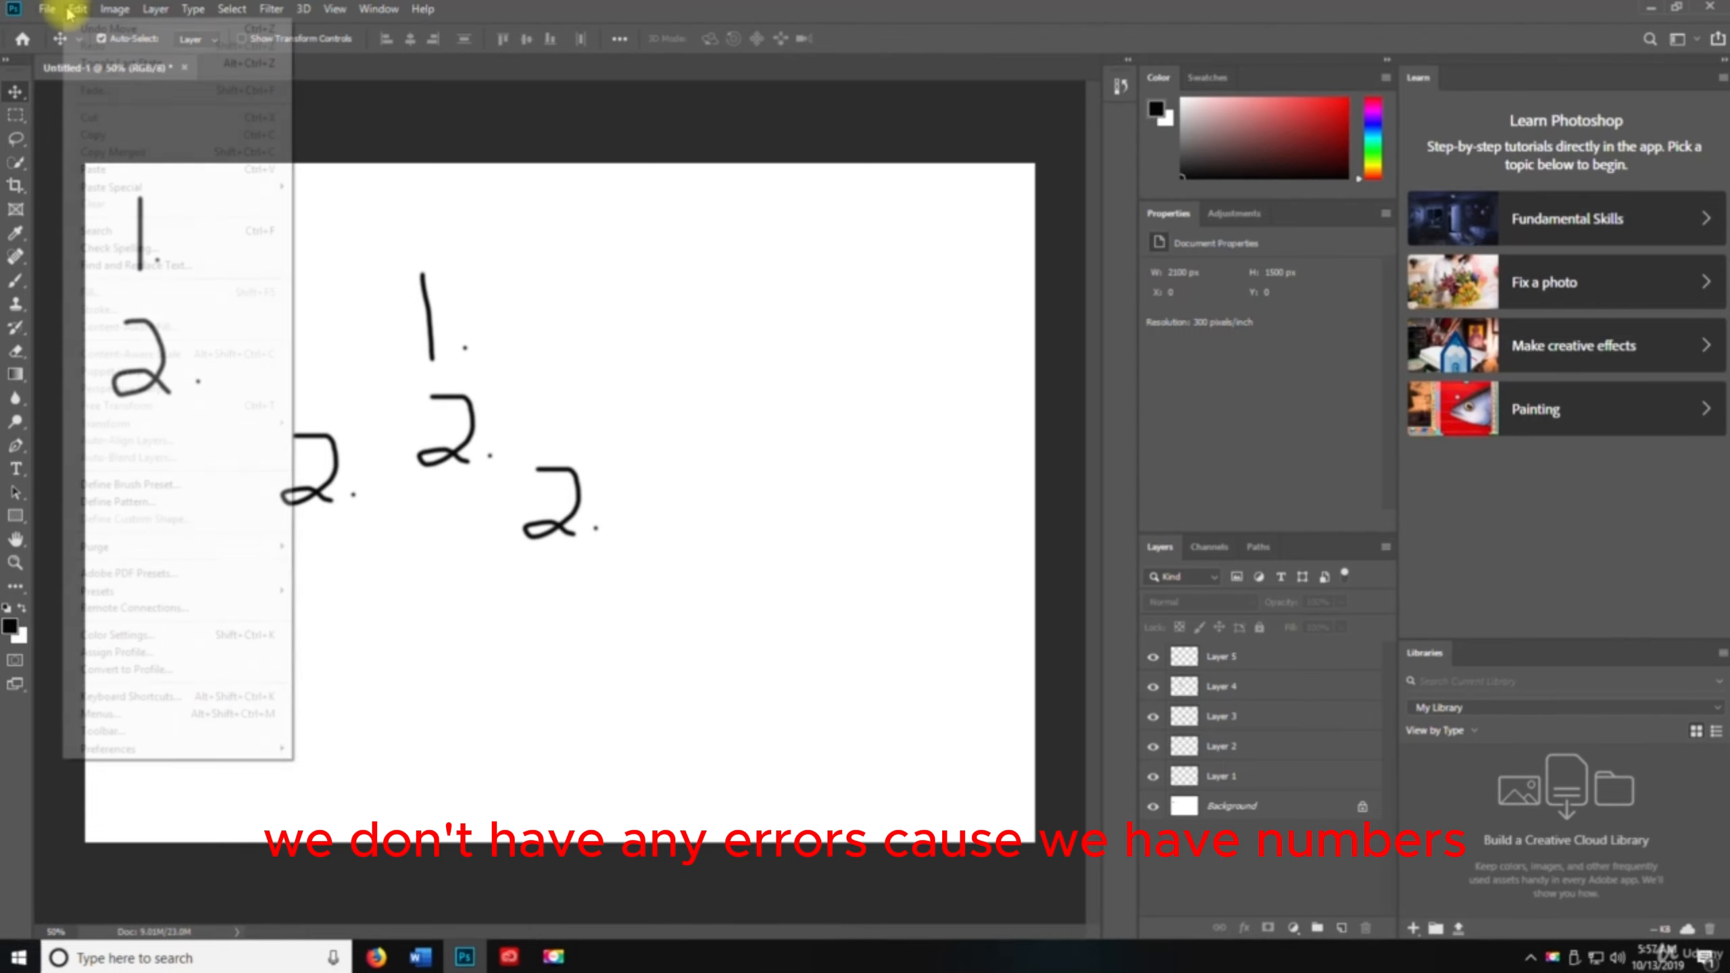
pyautogui.click(133, 269)
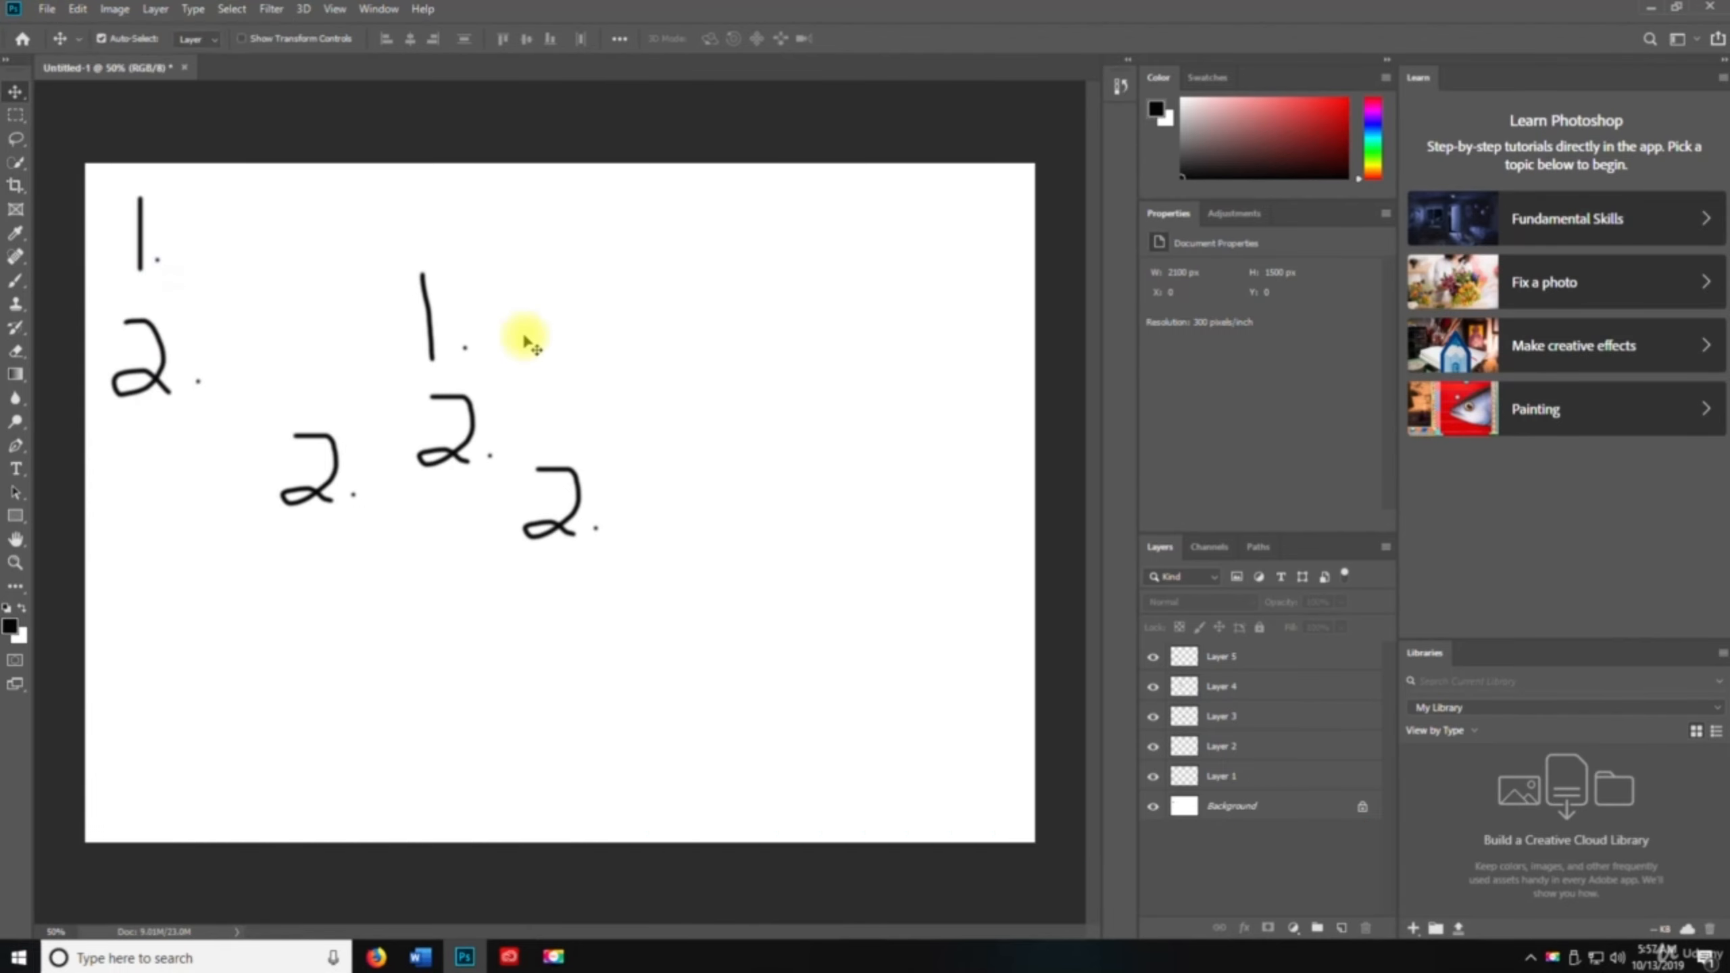
# Unlock the Background layer, turning it into a regular layer
pyautogui.click(77, 9)
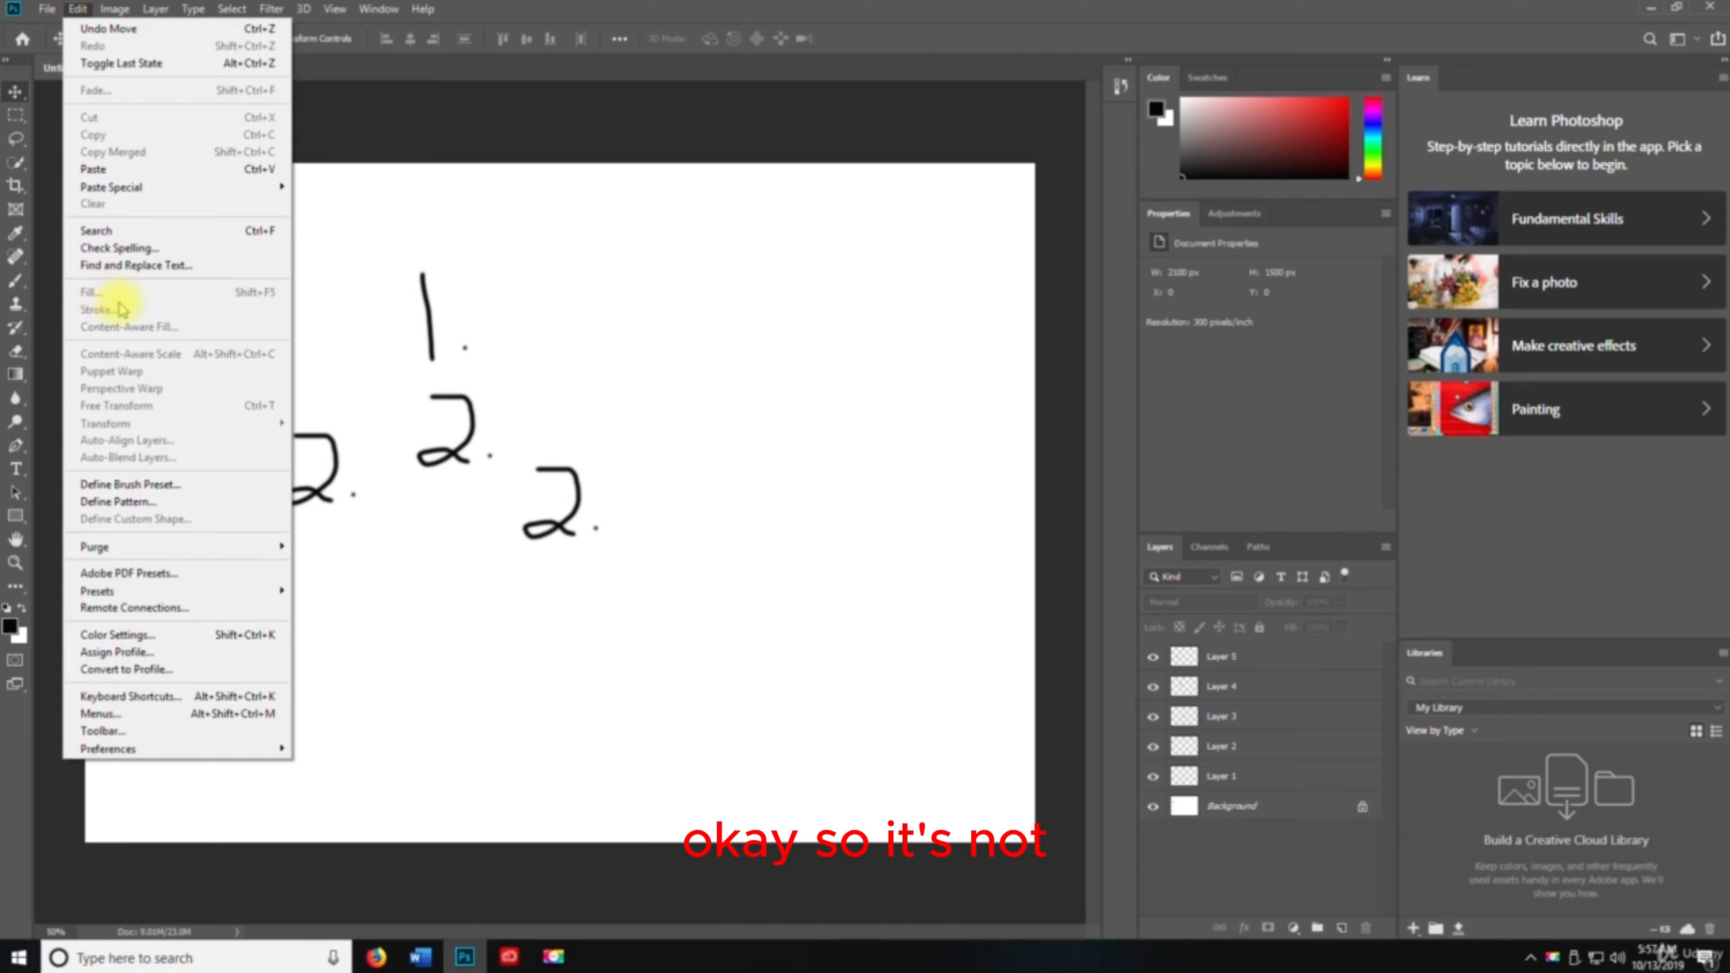
pyautogui.click(658, 367)
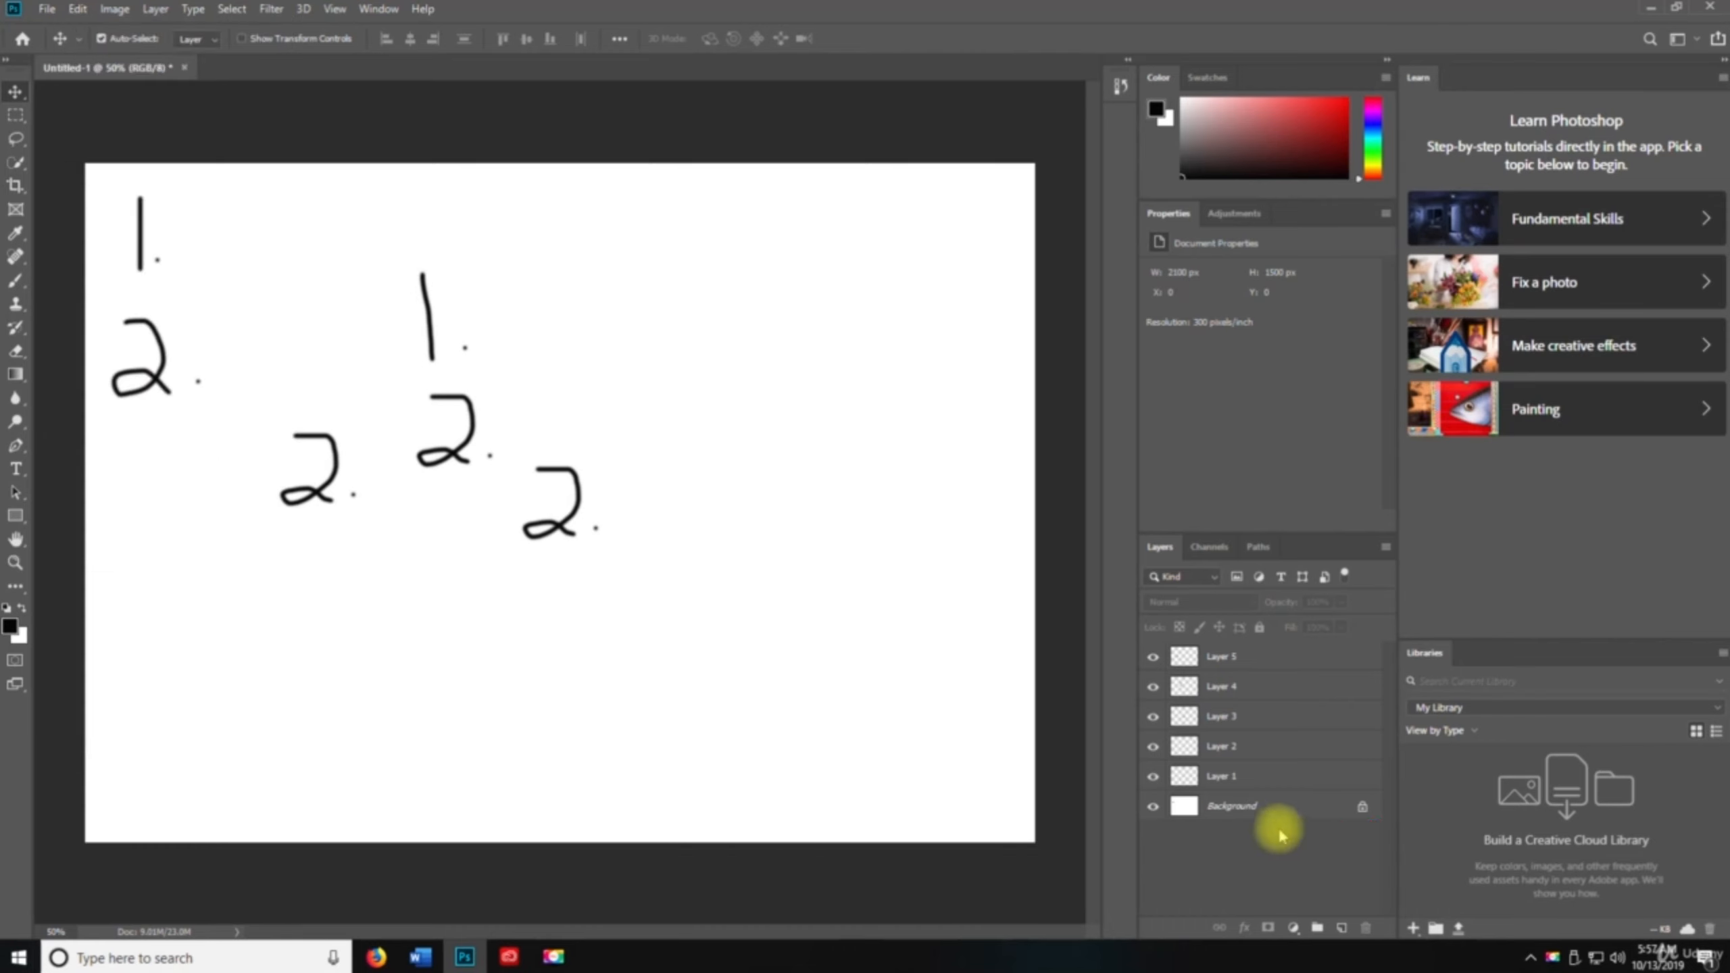
pyautogui.click(1362, 806)
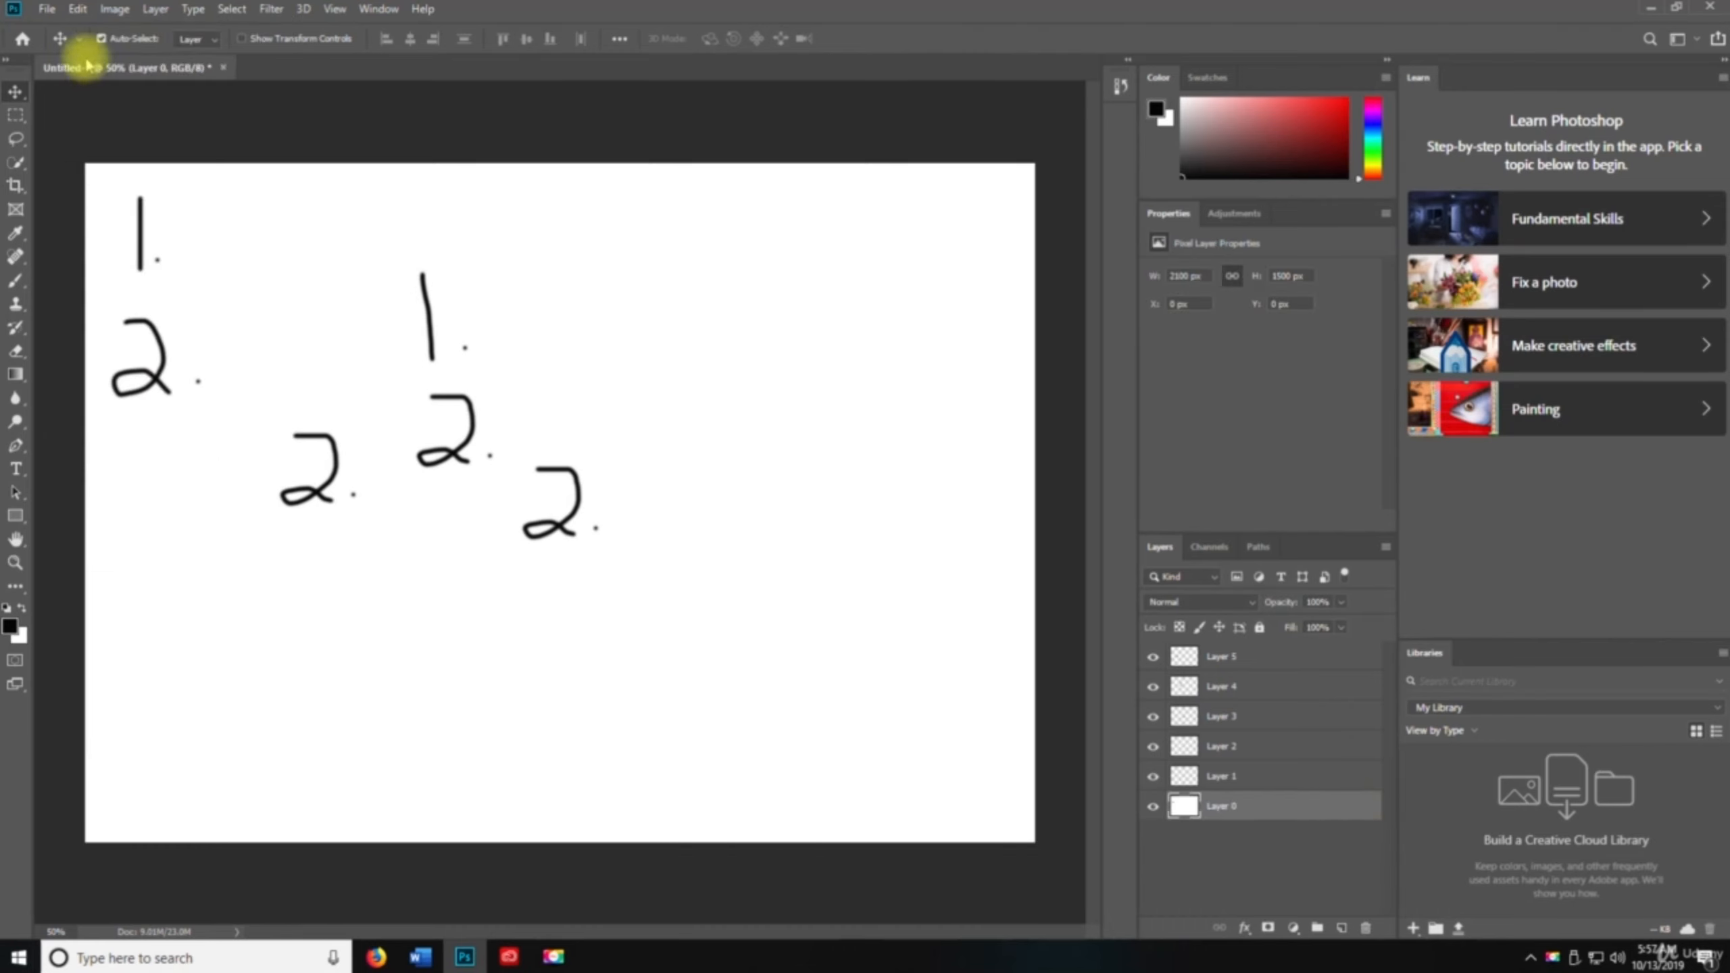
pyautogui.click(77, 10)
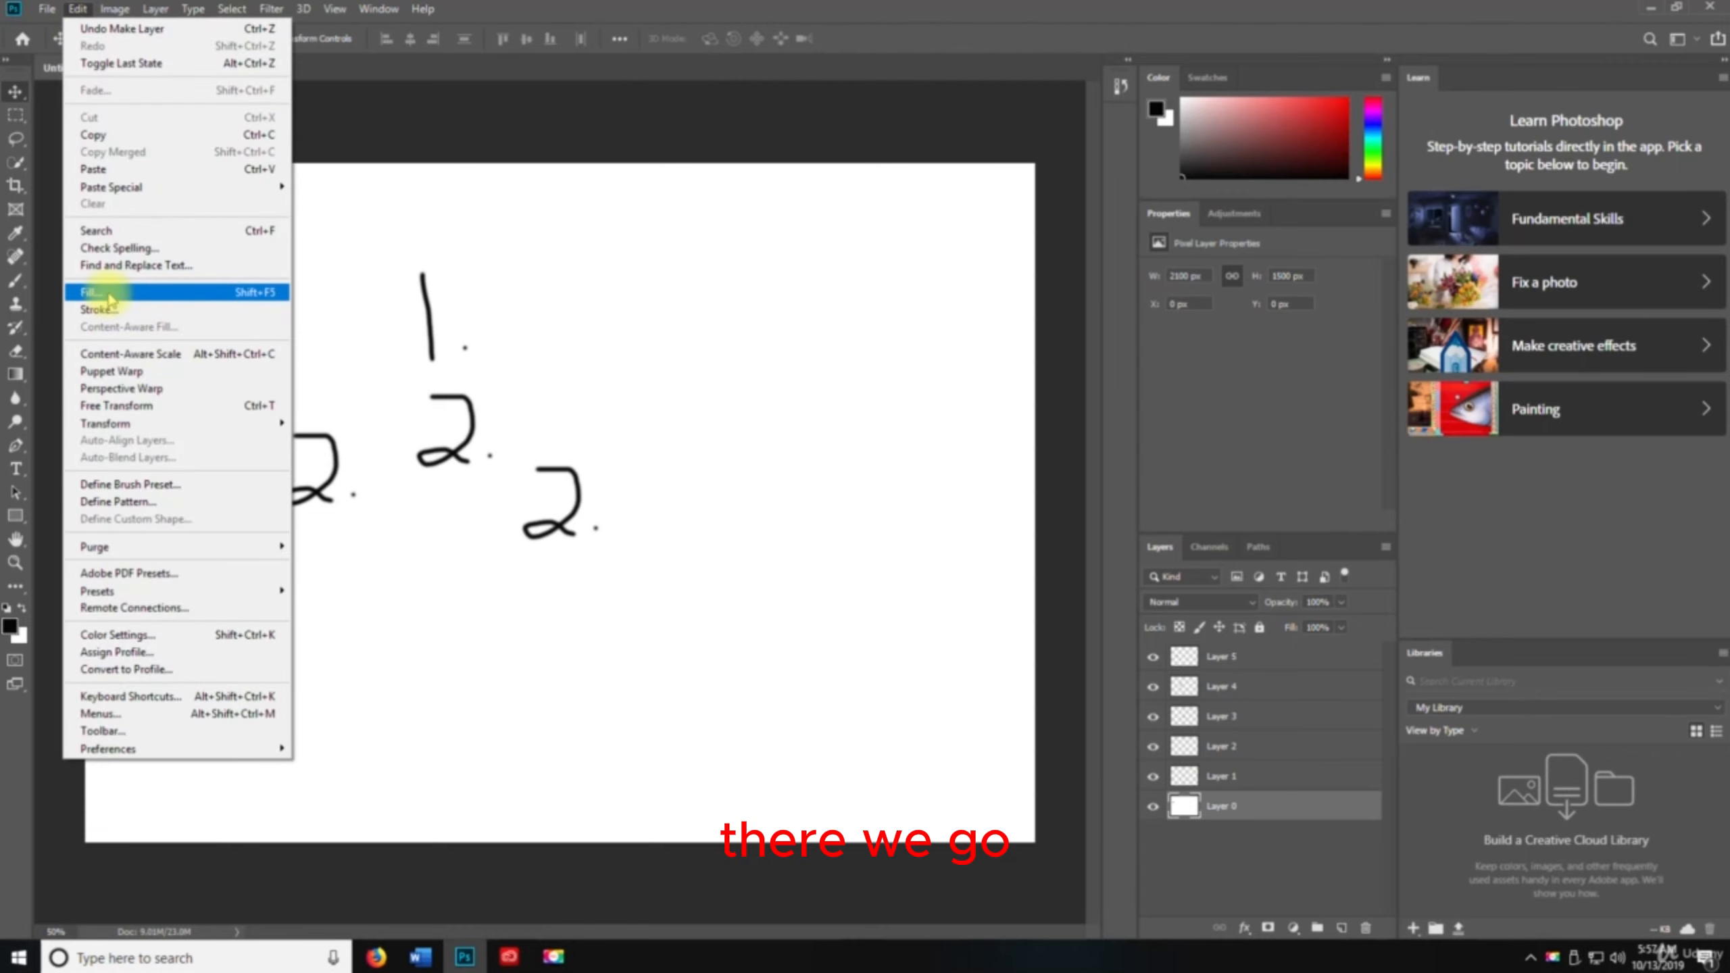
pyautogui.click(726, 612)
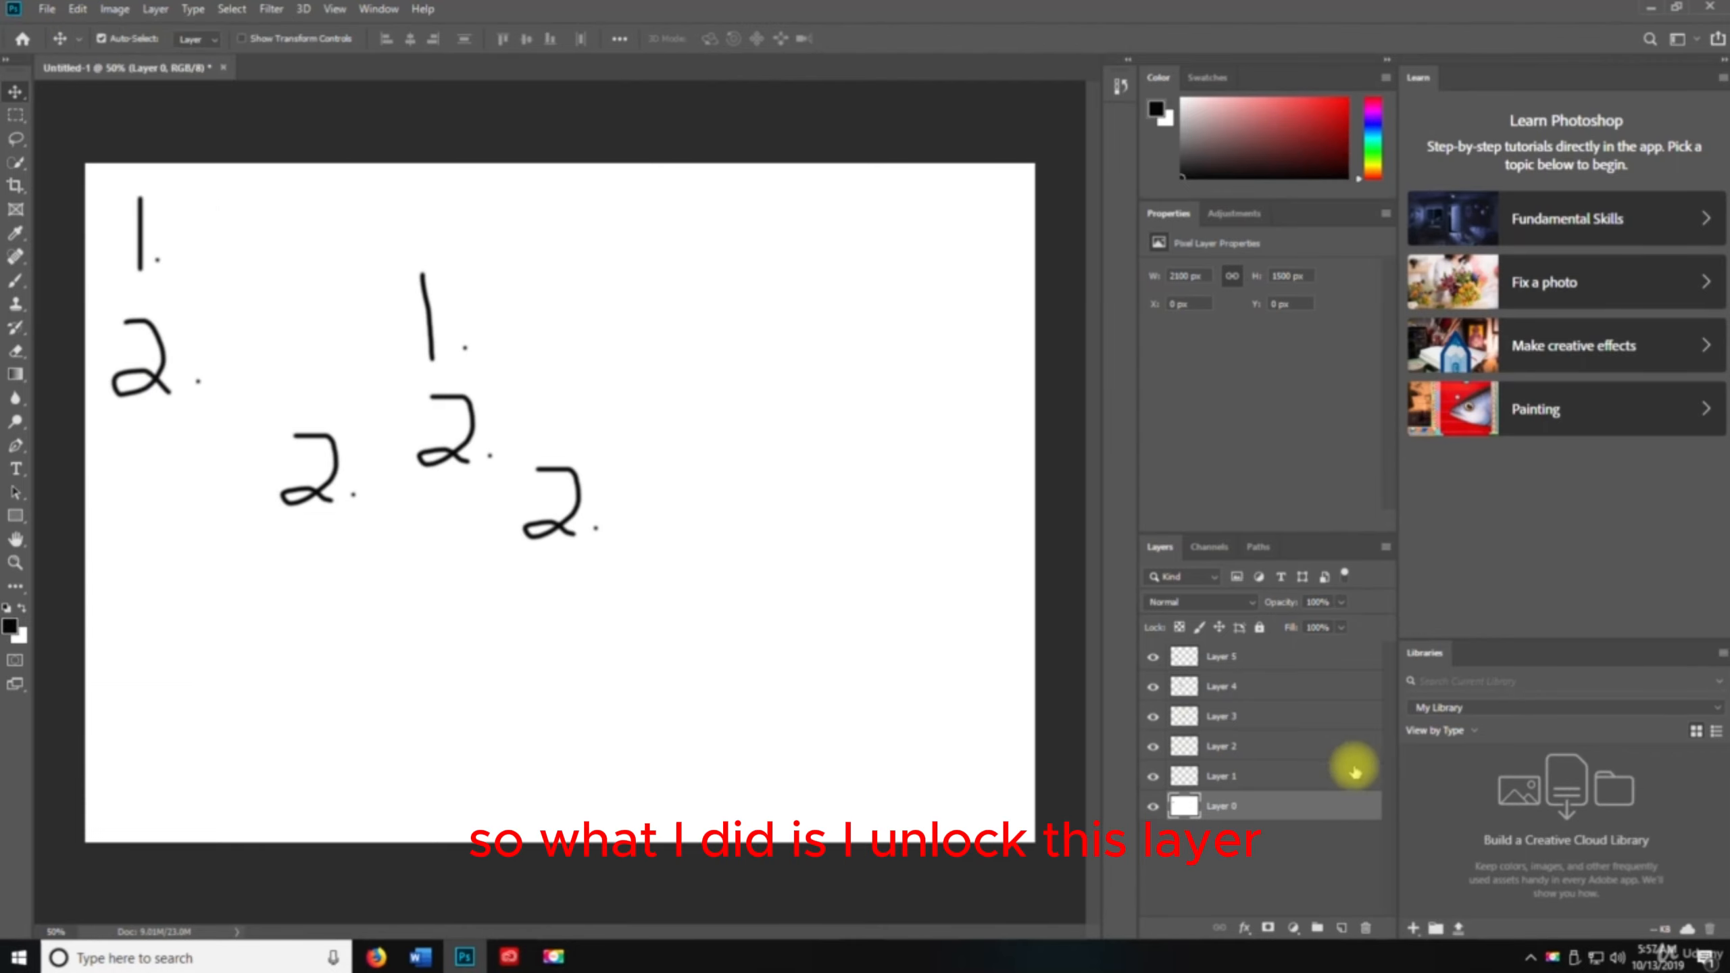
# Toggle the lock on Layer 0 and open its Layer Style dialog, confirming it with OK
pyautogui.click(1262, 631)
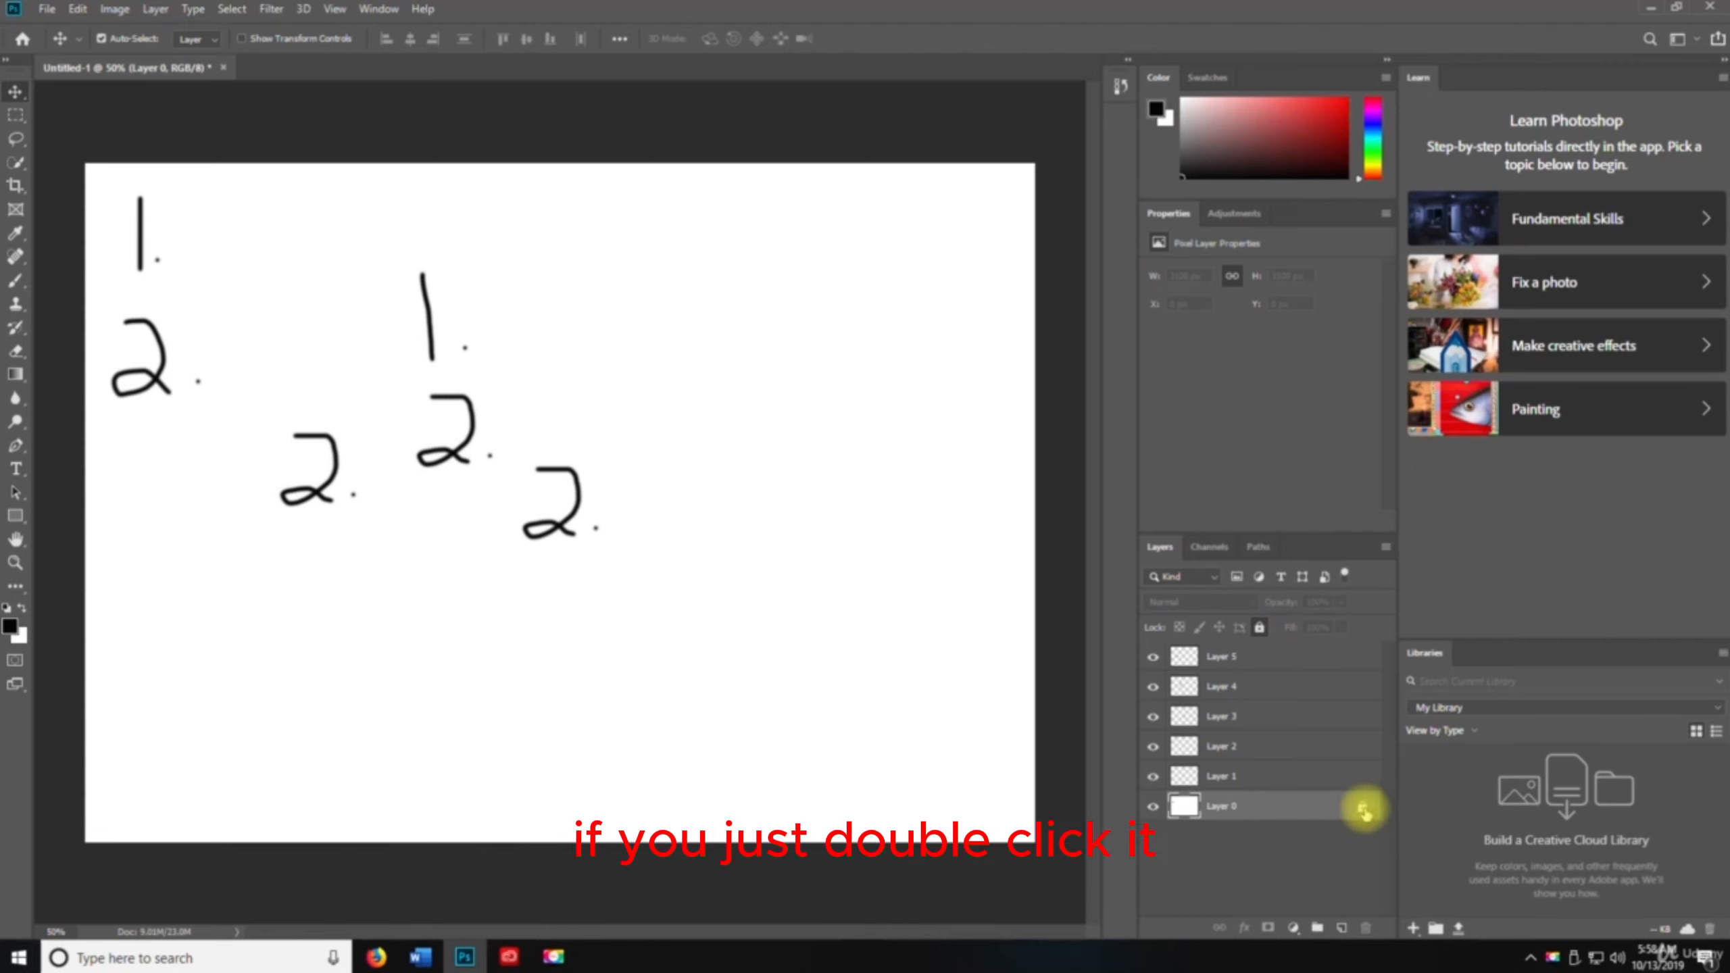
pyautogui.doubleClick(1363, 810)
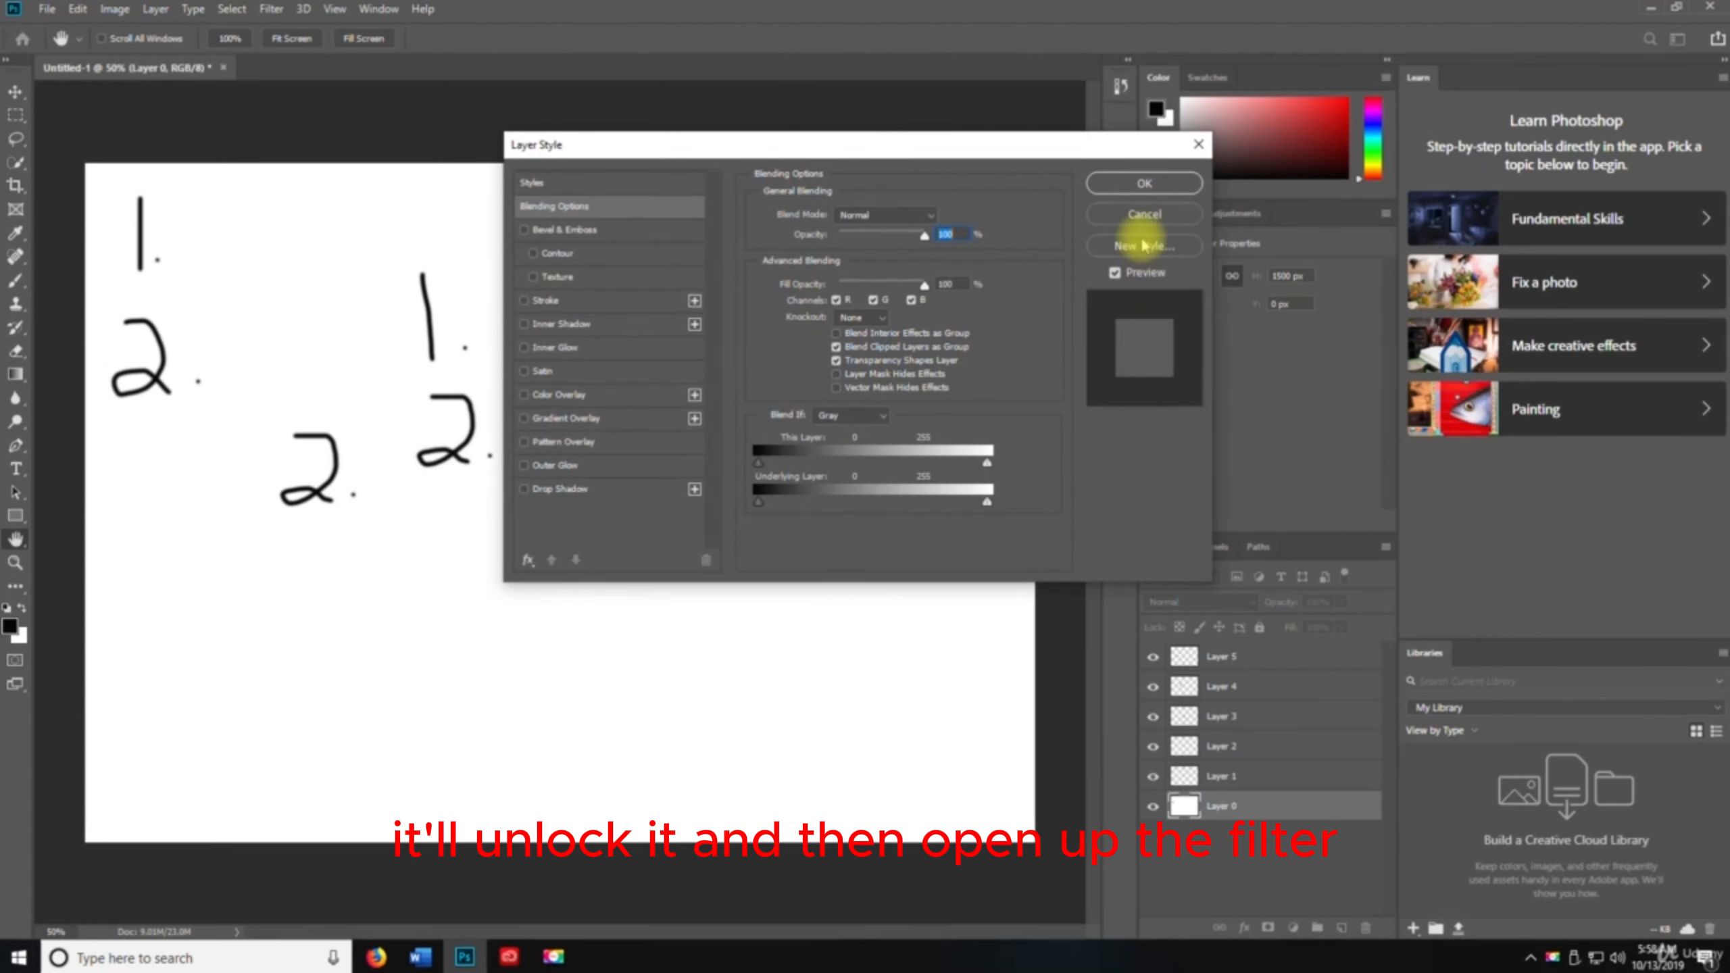
pyautogui.click(1144, 186)
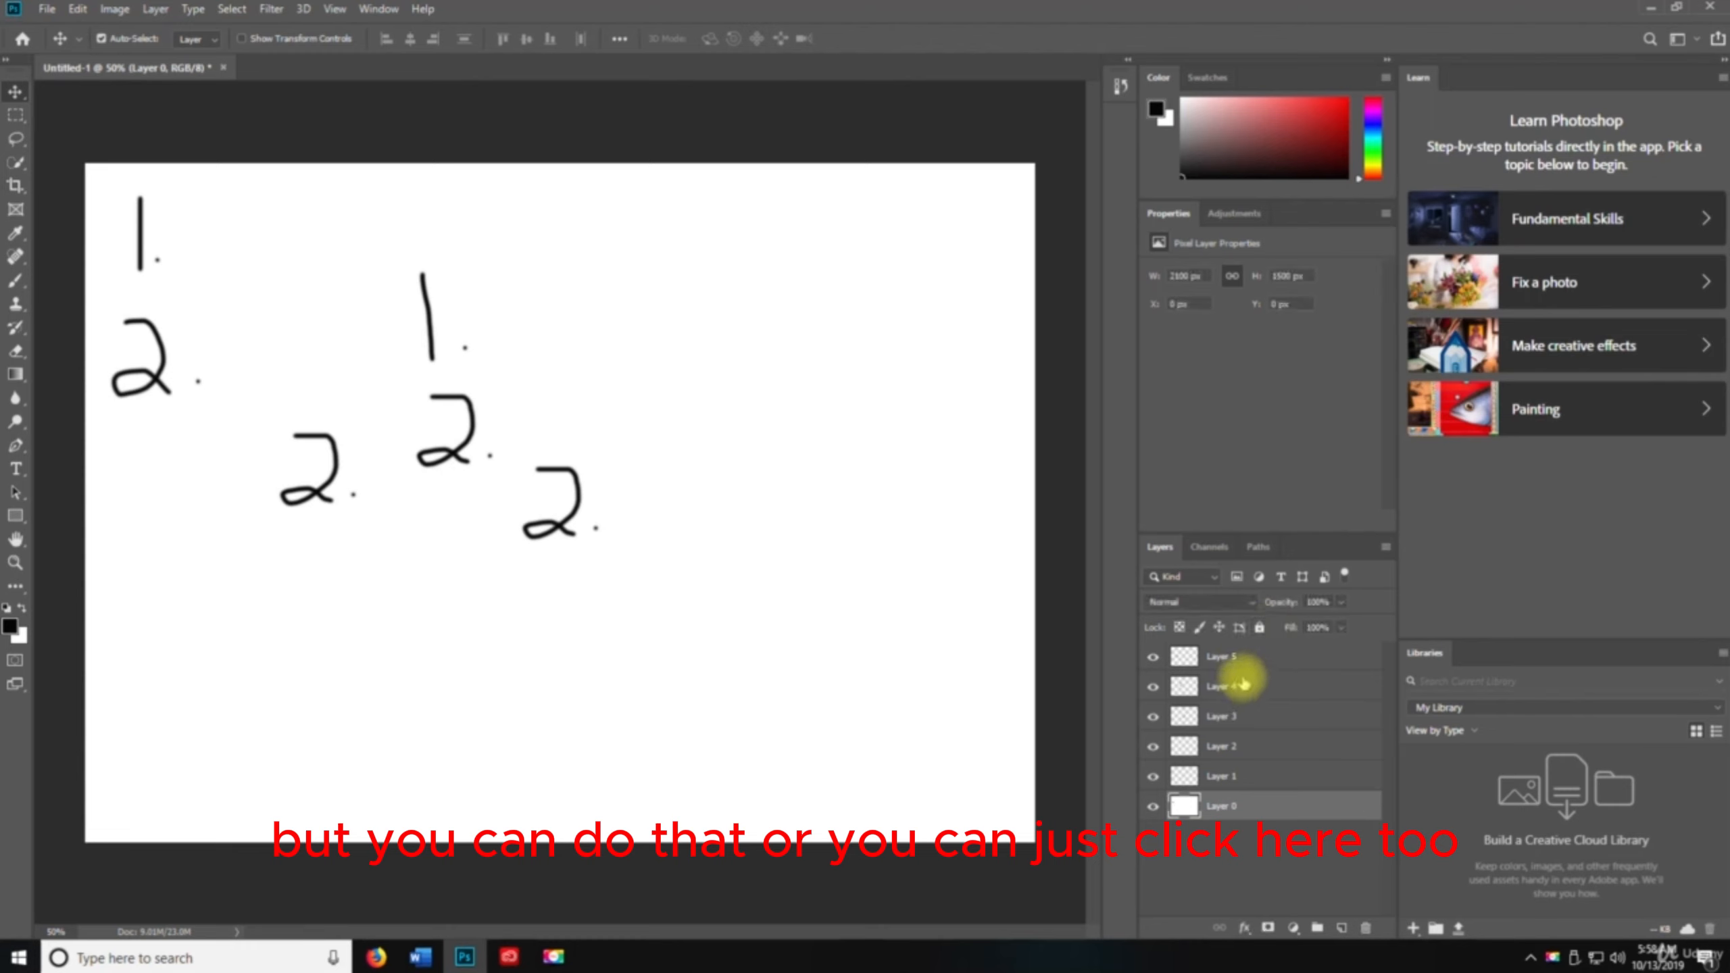
# Select Layer 1 and lock, then unlock it with its layer lock toggle
pyautogui.click(1228, 776)
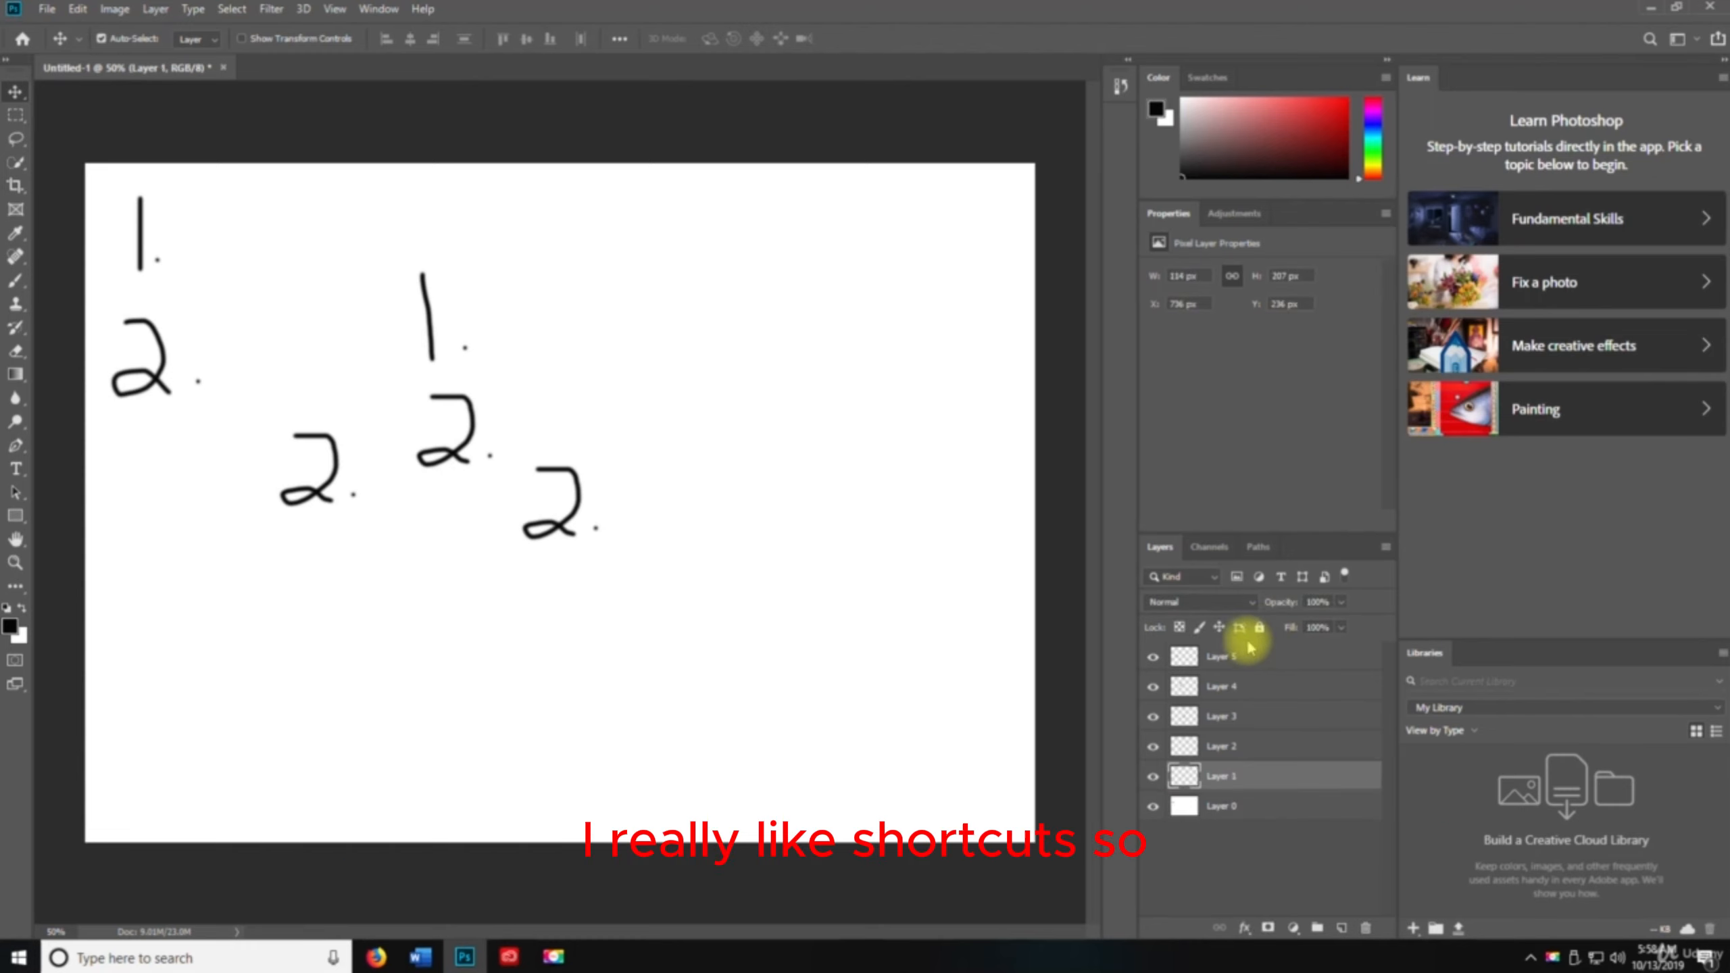
pyautogui.click(1259, 629)
pyautogui.click(1362, 779)
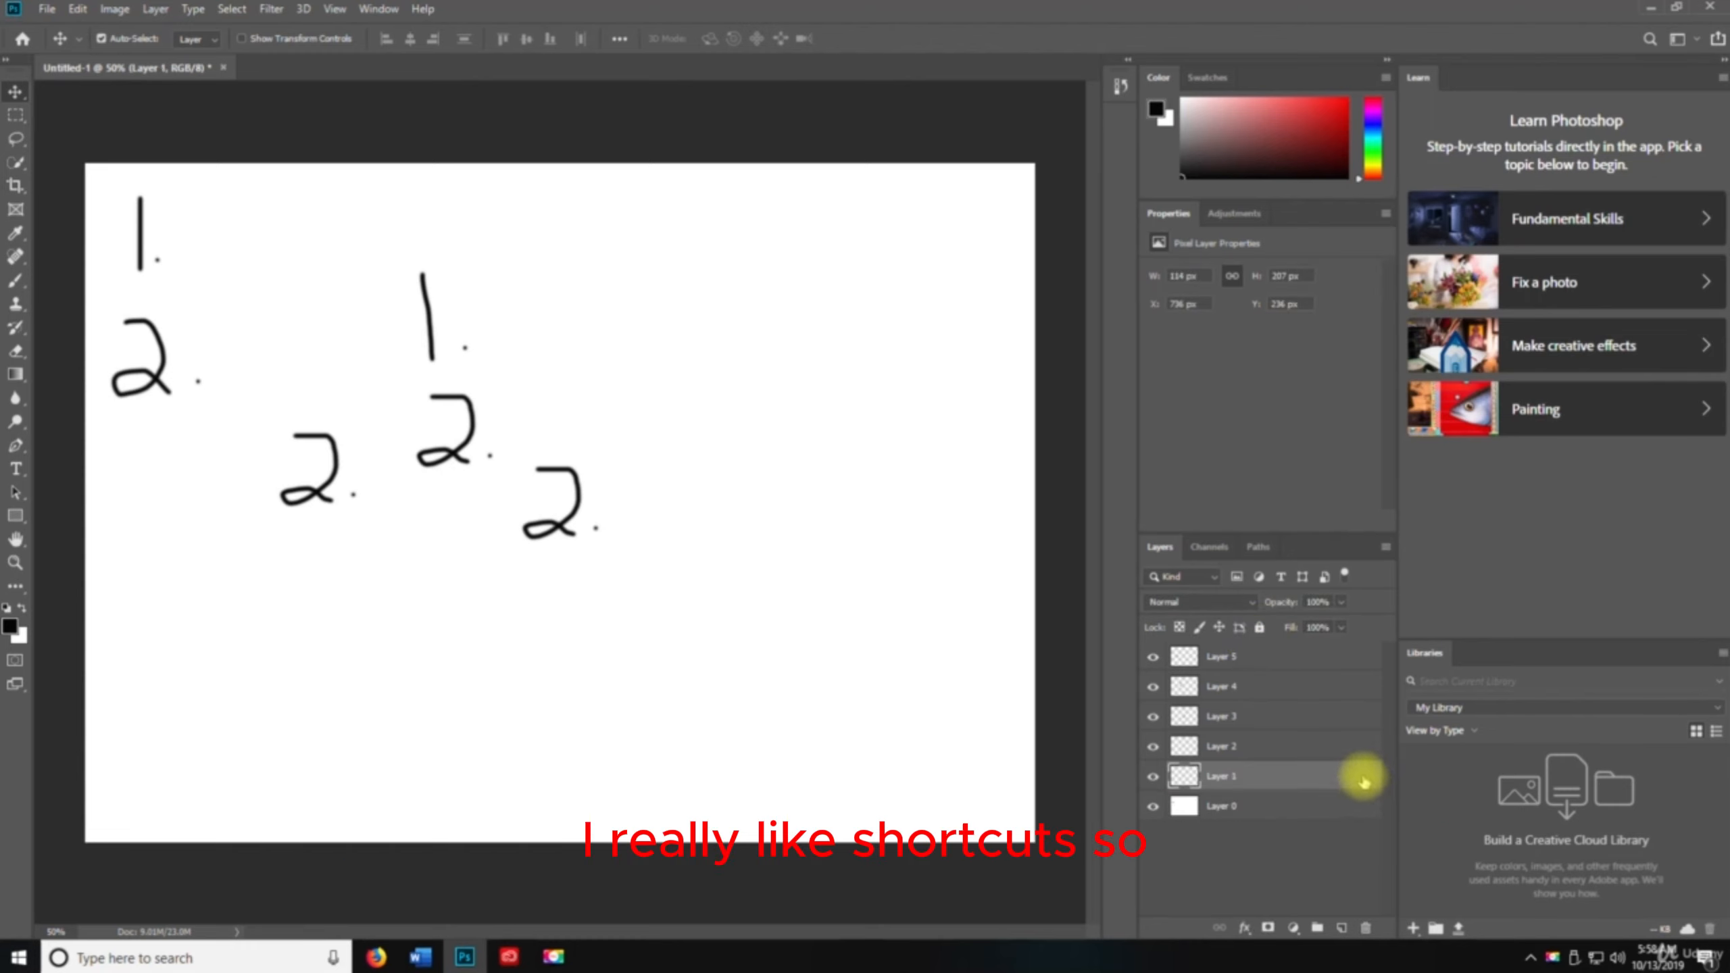
pyautogui.doubleClick(1359, 784)
pyautogui.click(1106, 216)
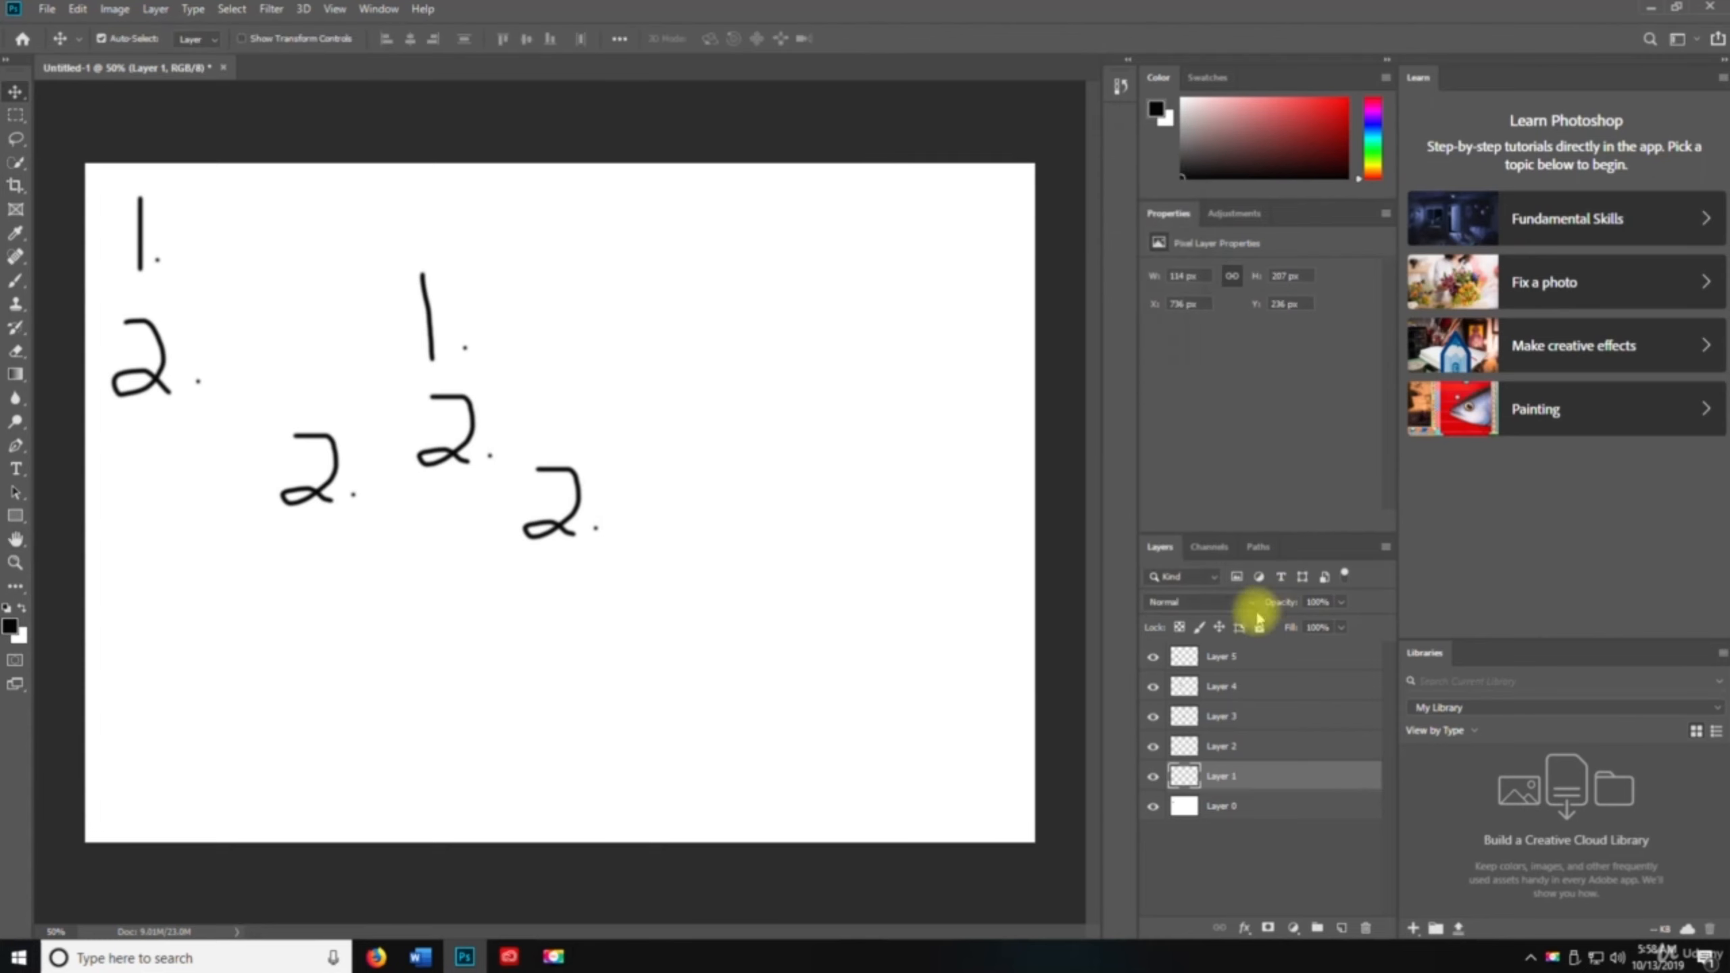
pyautogui.click(1362, 779)
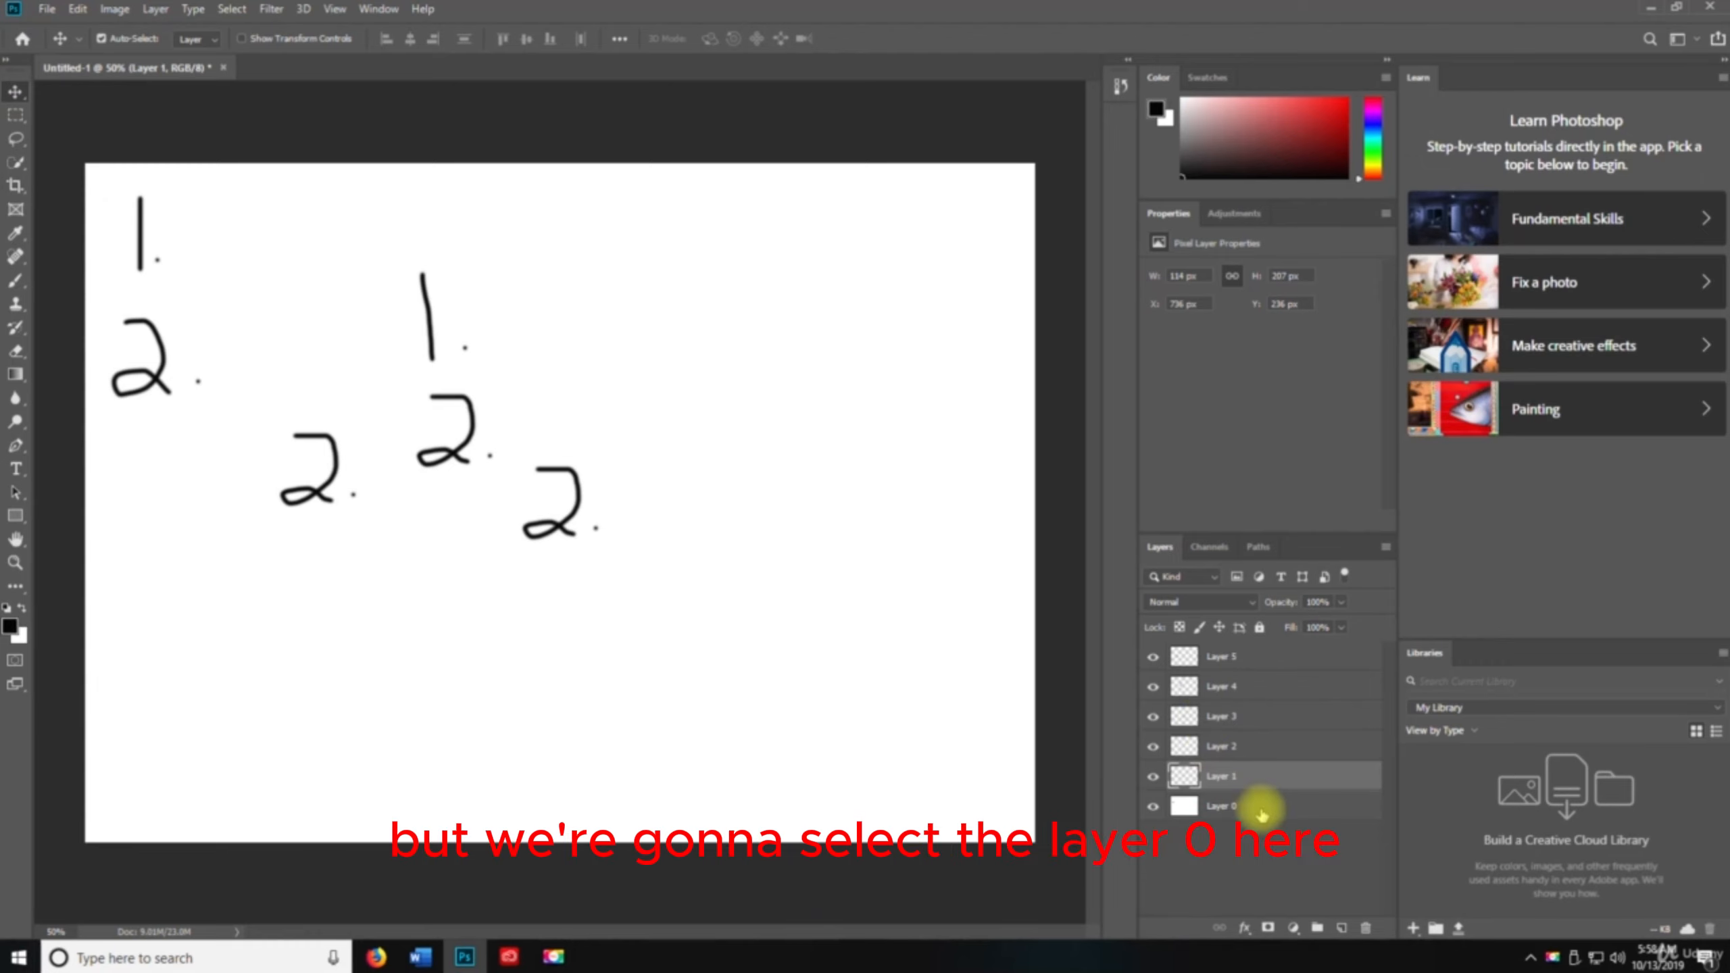
# Reselect Layer 0, open the Fill dialog, switch contents between Background Color and Foreground Color, then dismiss it
pyautogui.click(1222, 810)
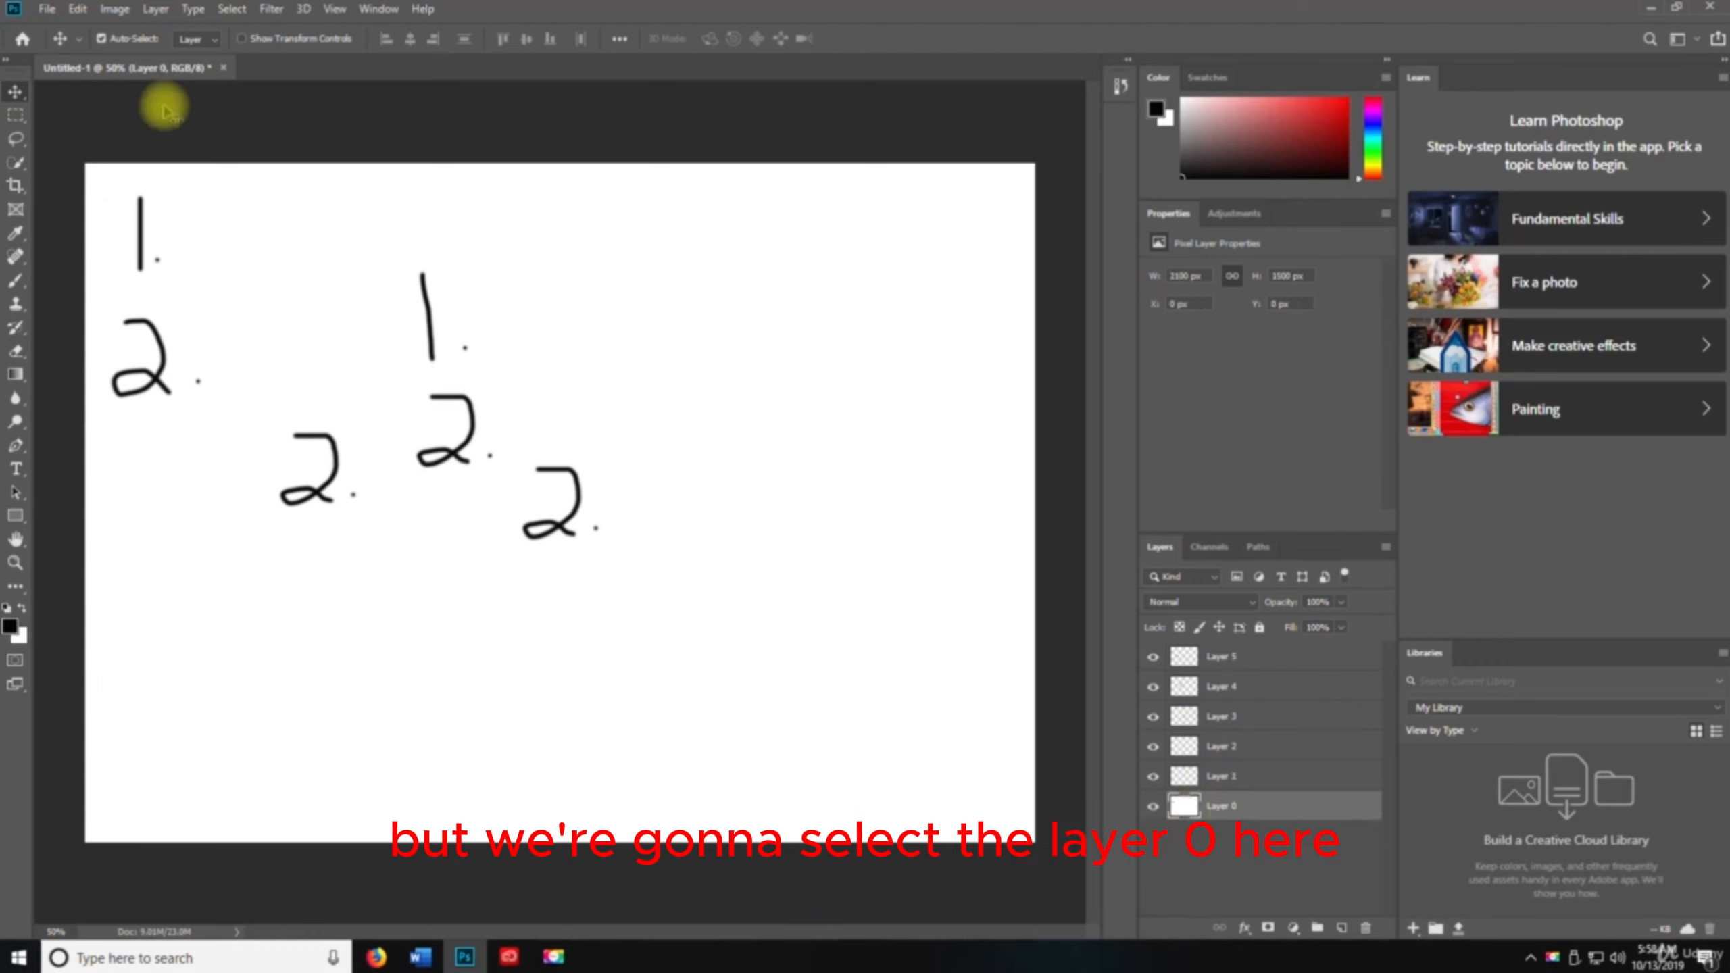
pyautogui.click(77, 8)
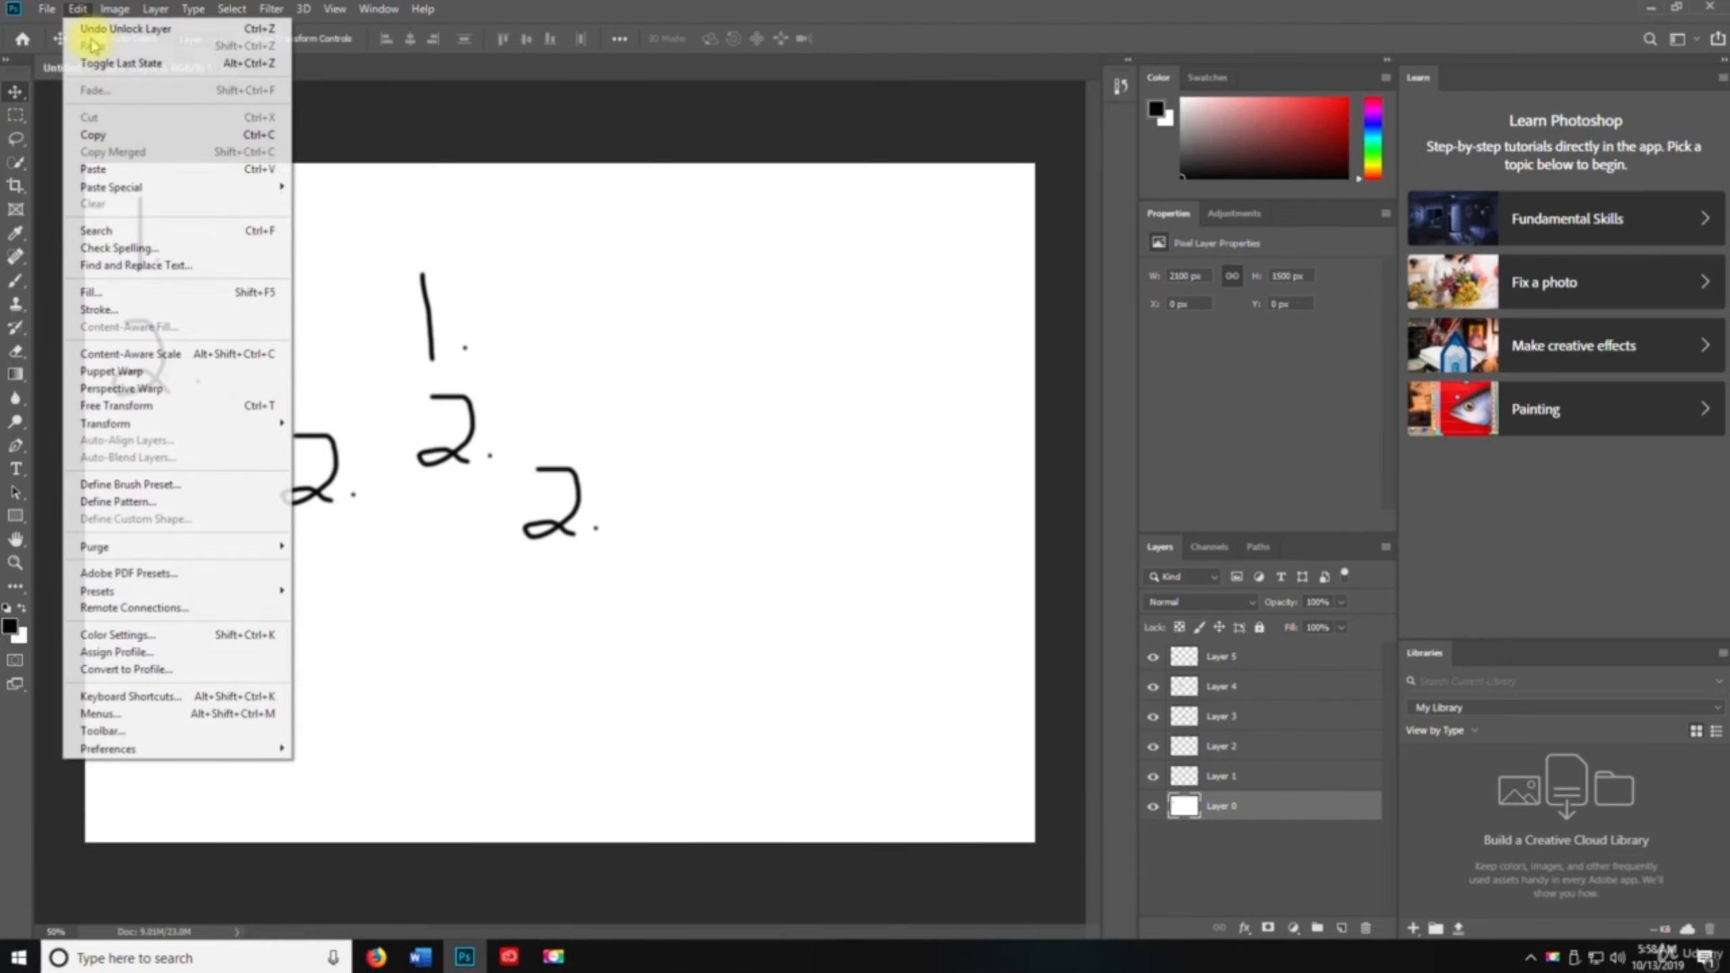
pyautogui.click(128, 294)
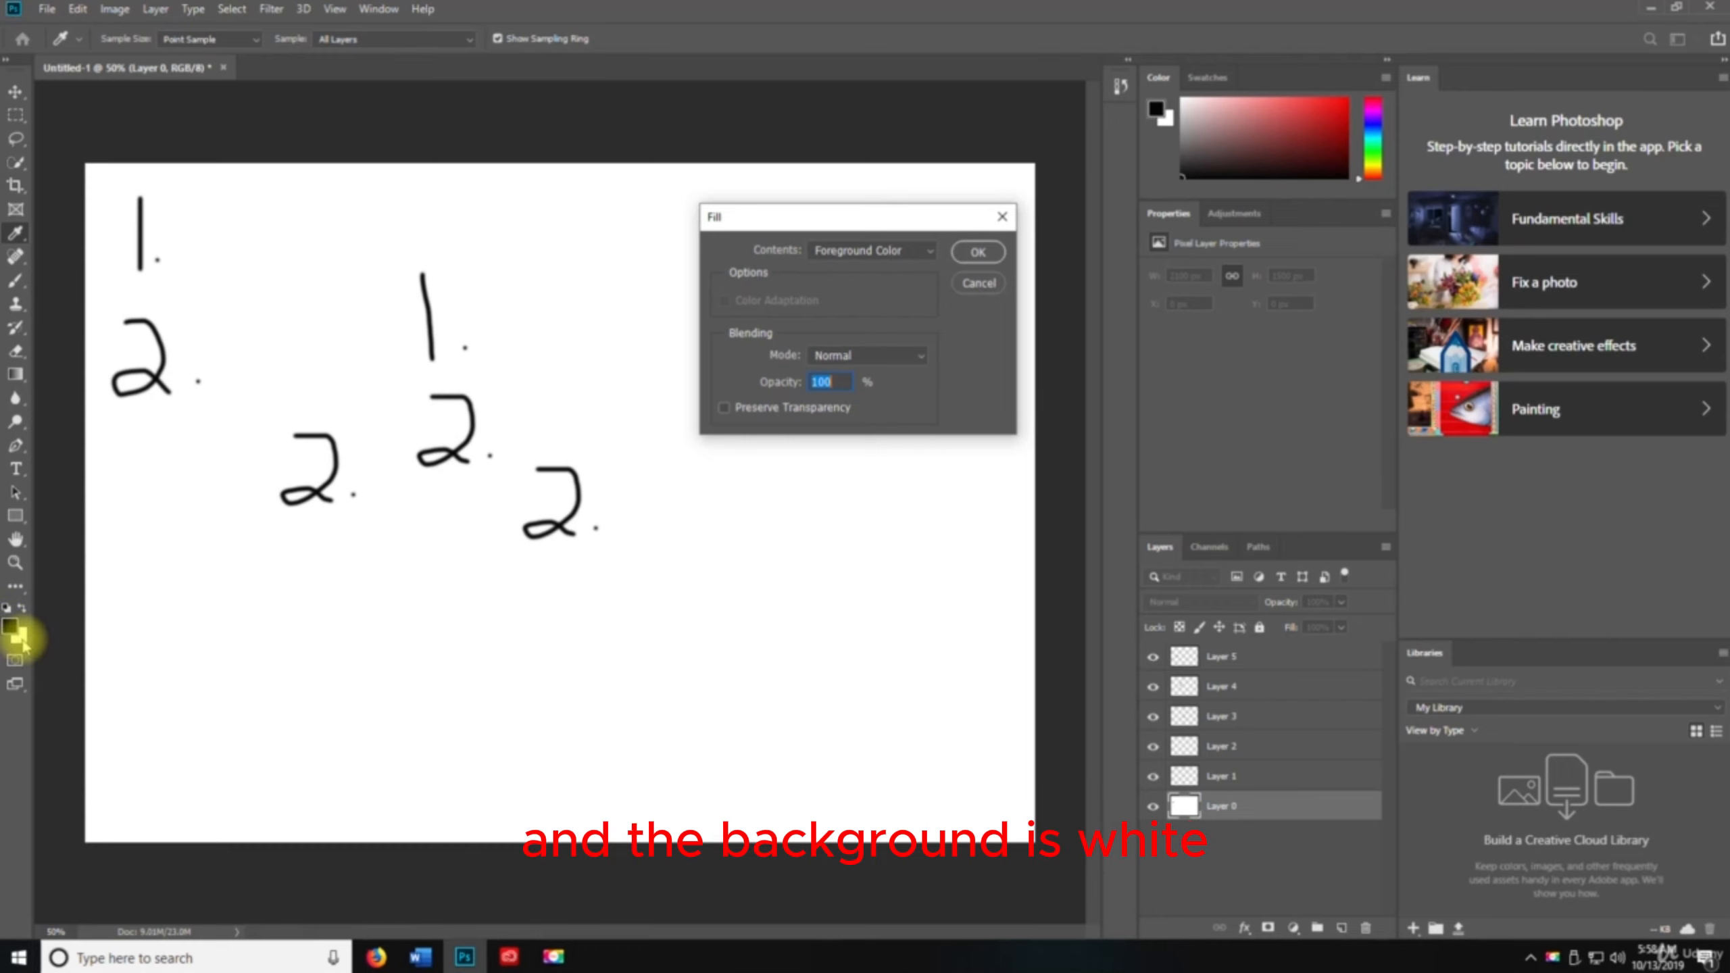
pyautogui.click(878, 250)
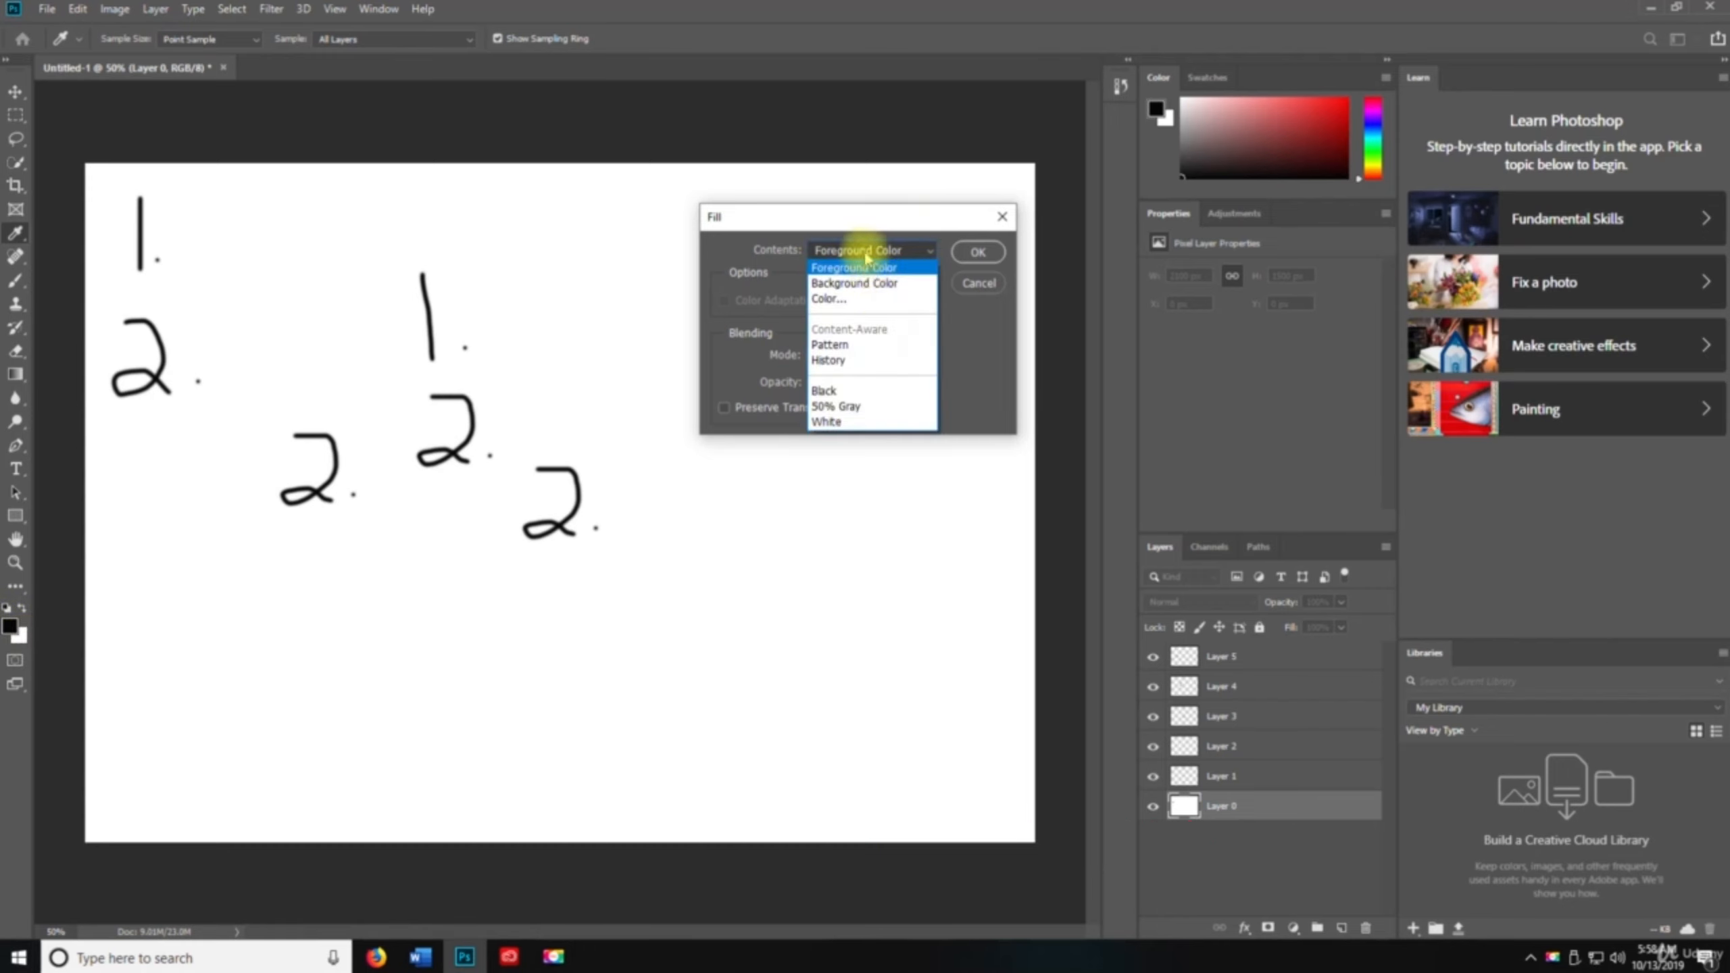
pyautogui.click(860, 284)
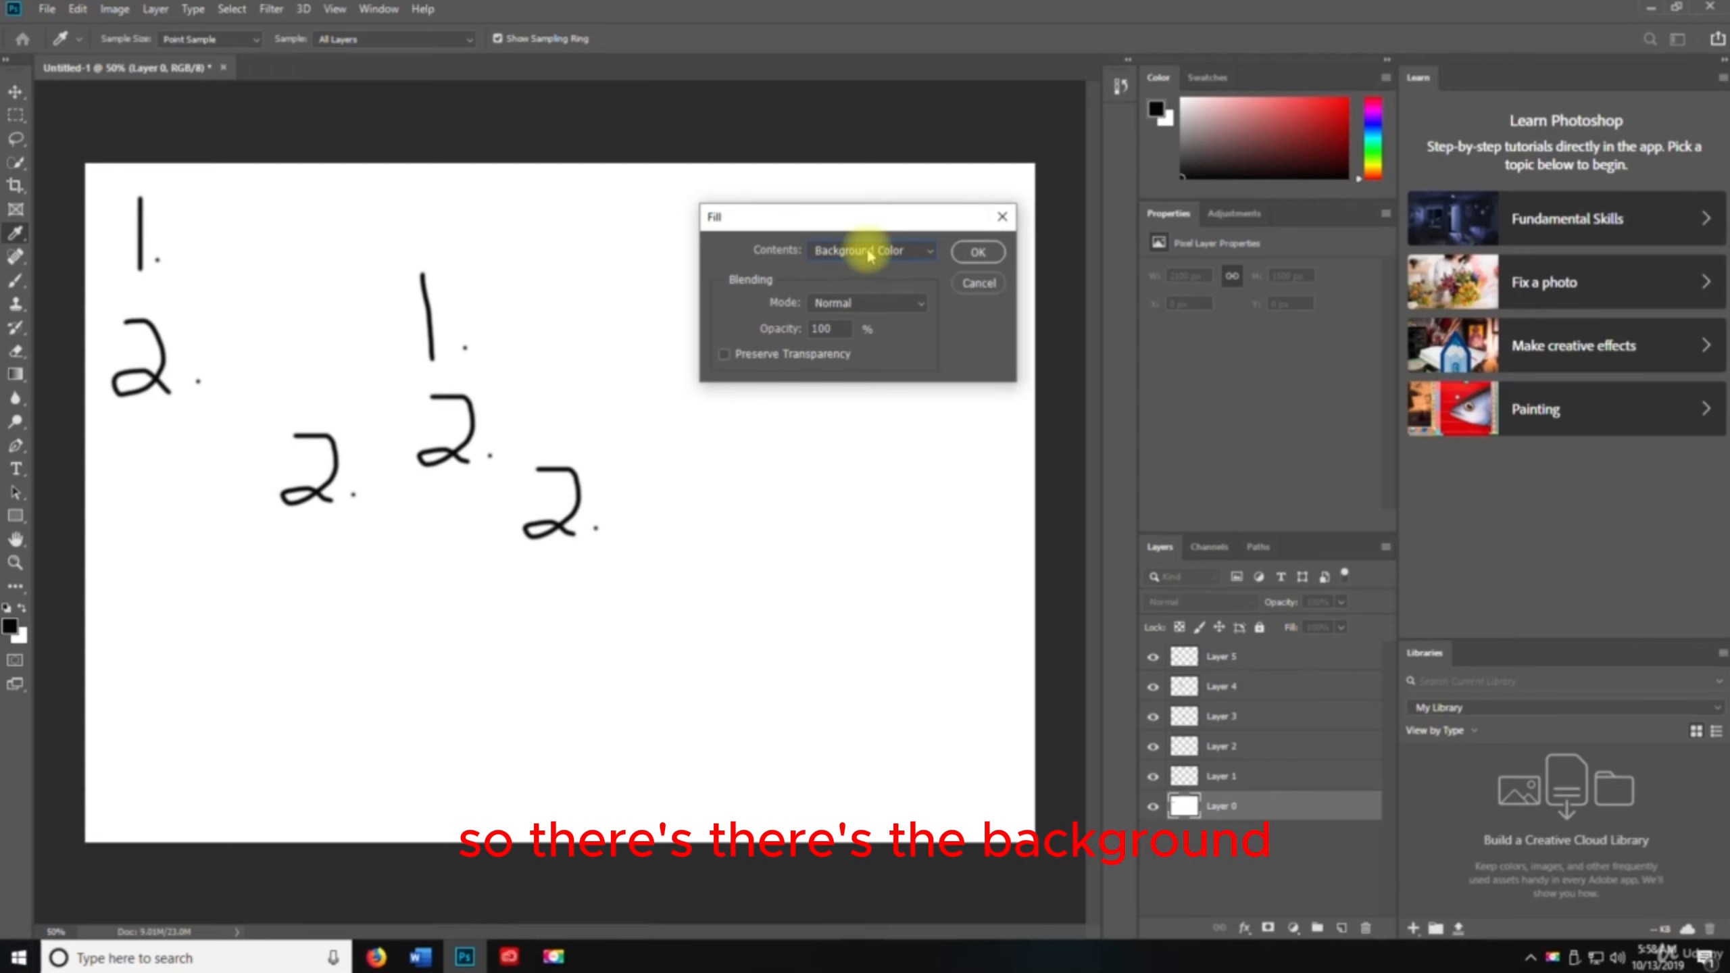
pyautogui.click(869, 252)
pyautogui.click(861, 268)
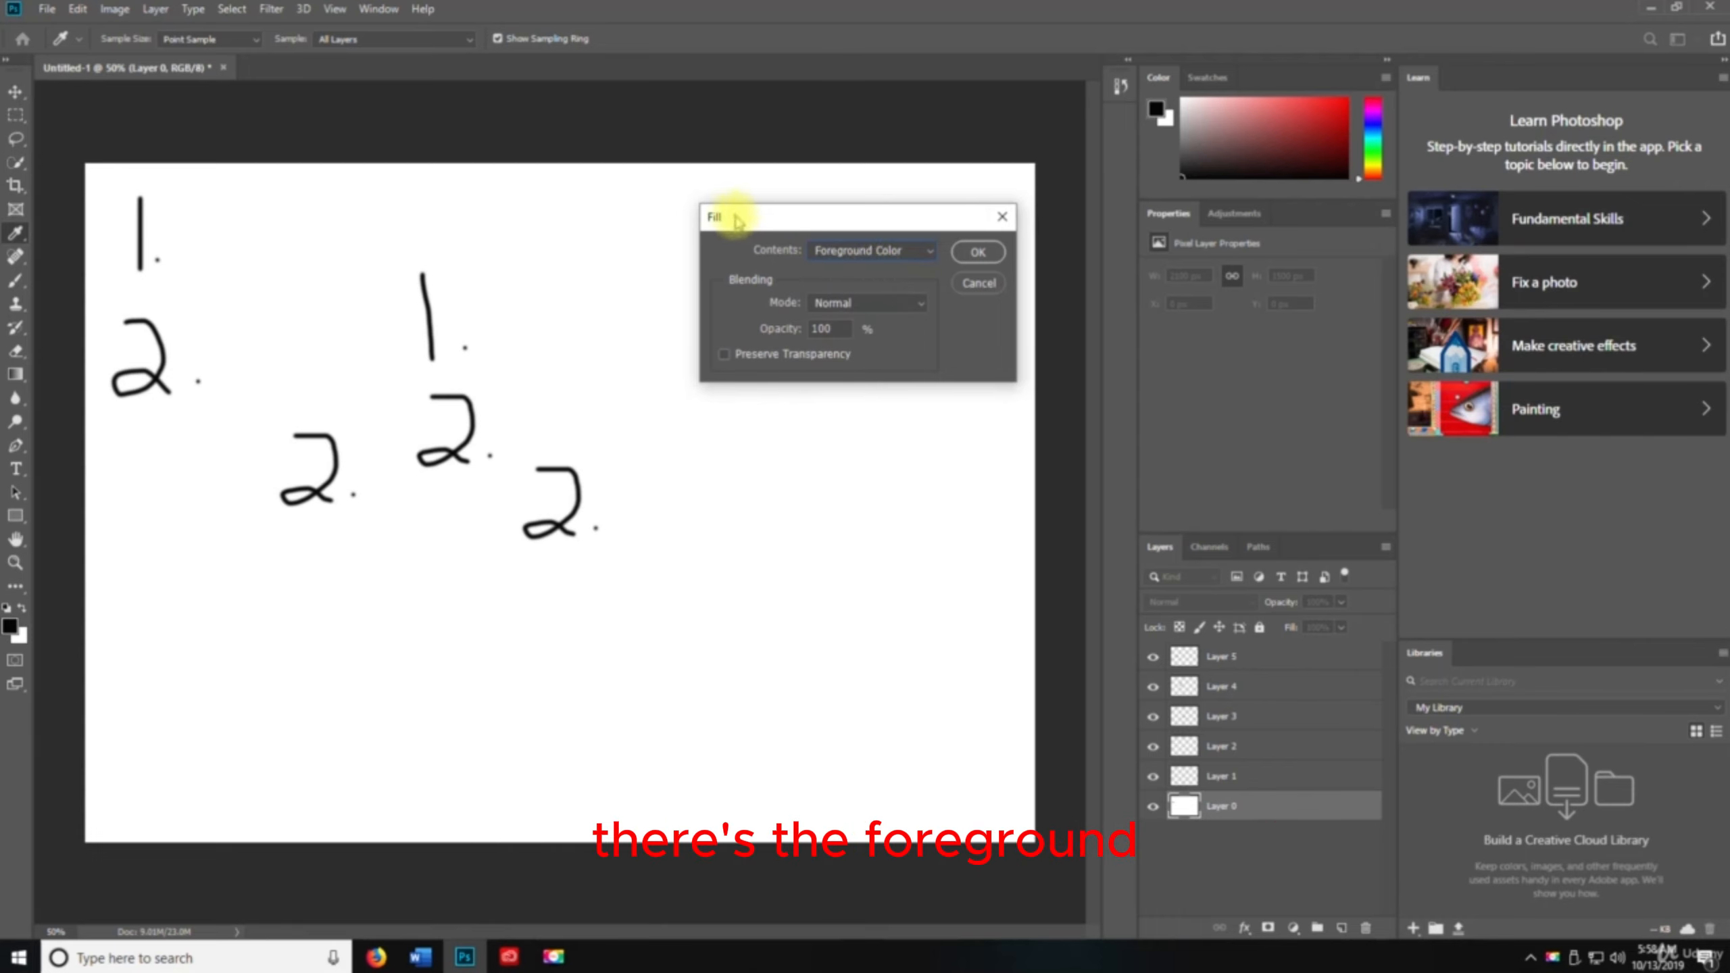
pyautogui.moveTo(736, 217); pyautogui.dragTo(665, 217)
pyautogui.click(924, 289)
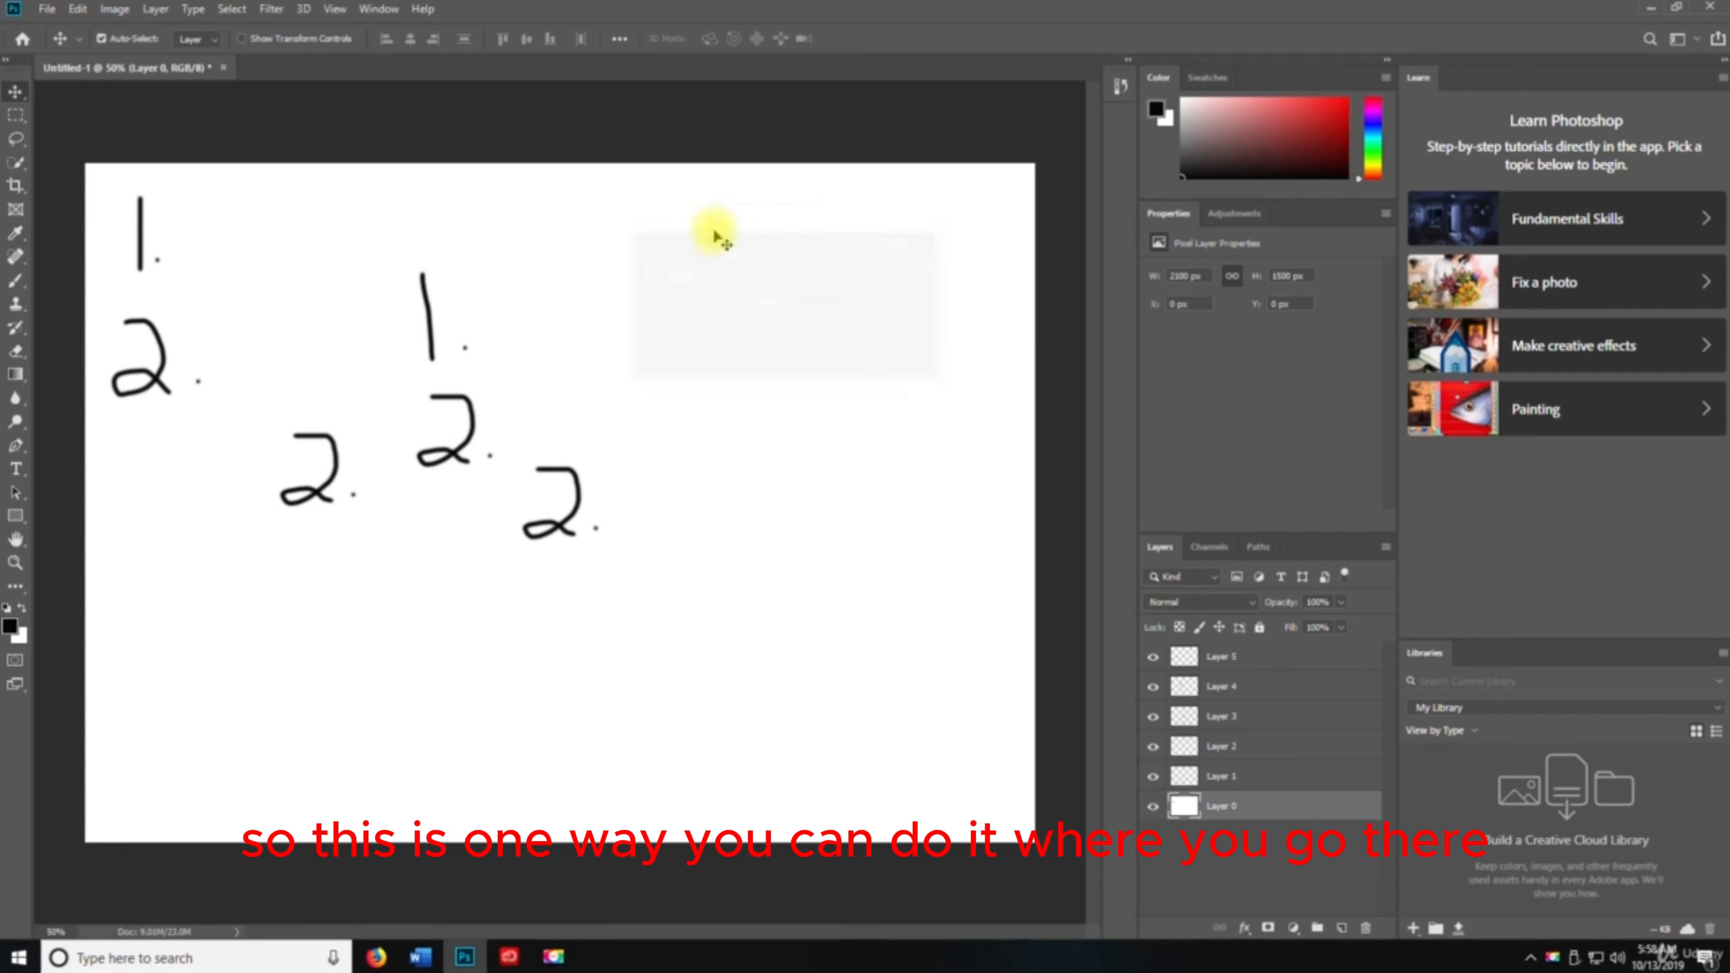
# Open the Stroke dialog for Layer 0, inspect its width and colour settings, and cancel it
pyautogui.click(77, 8)
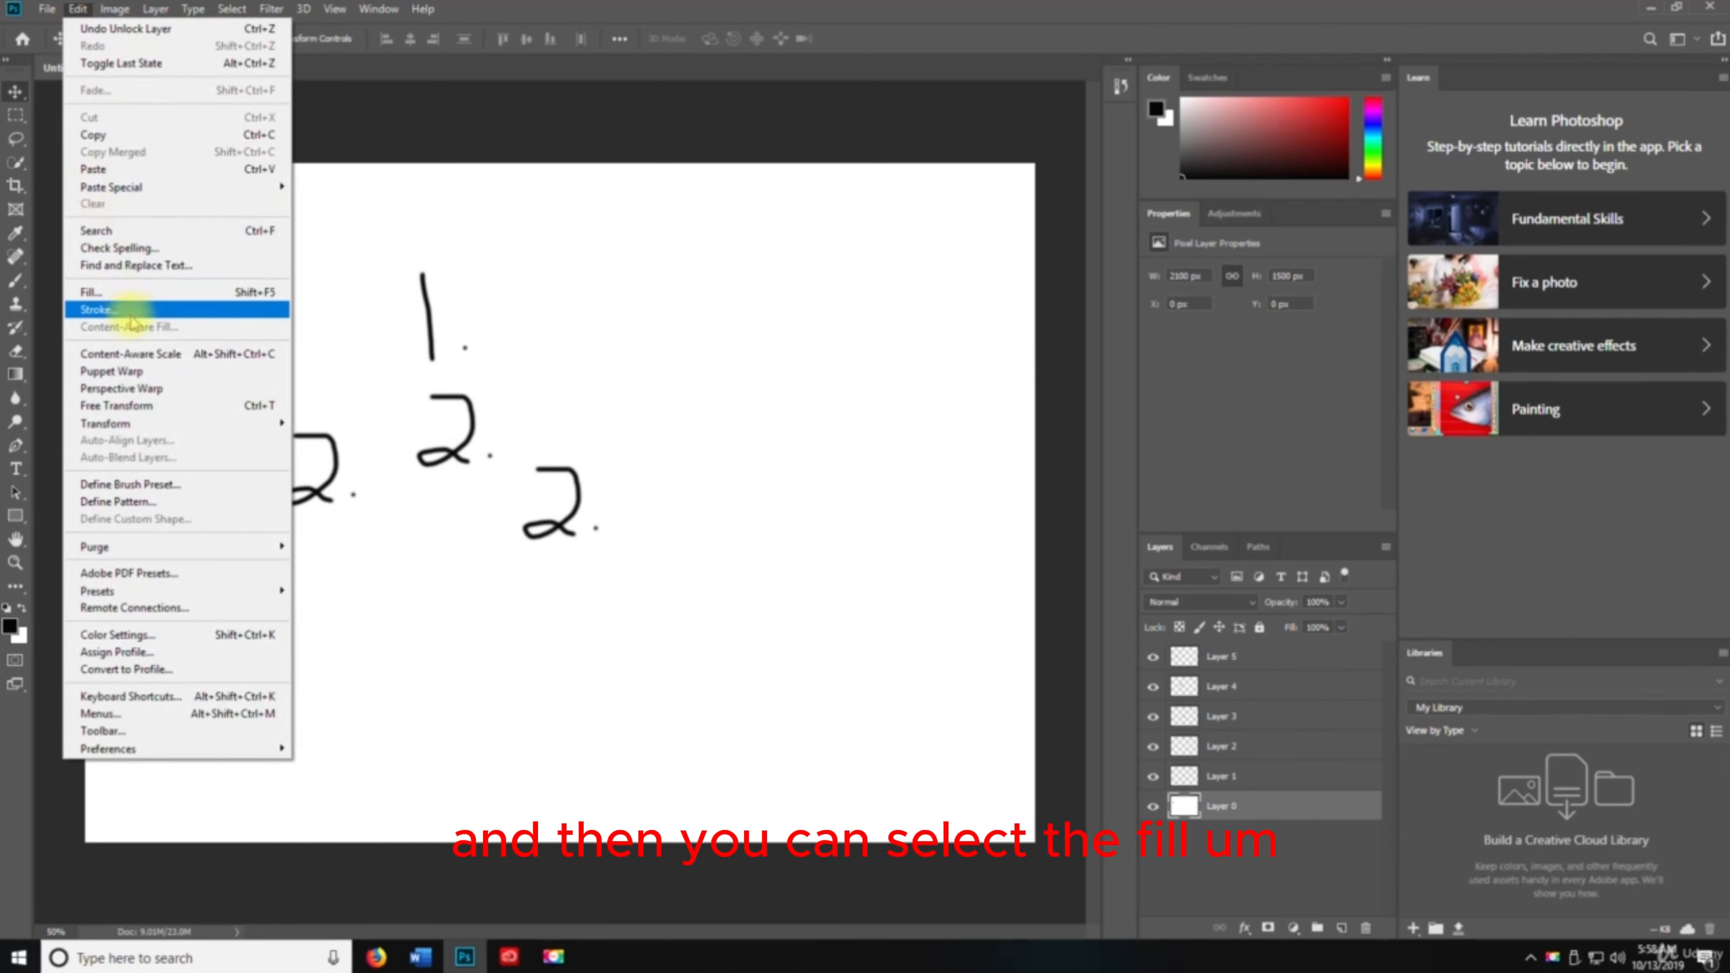
pyautogui.click(194, 308)
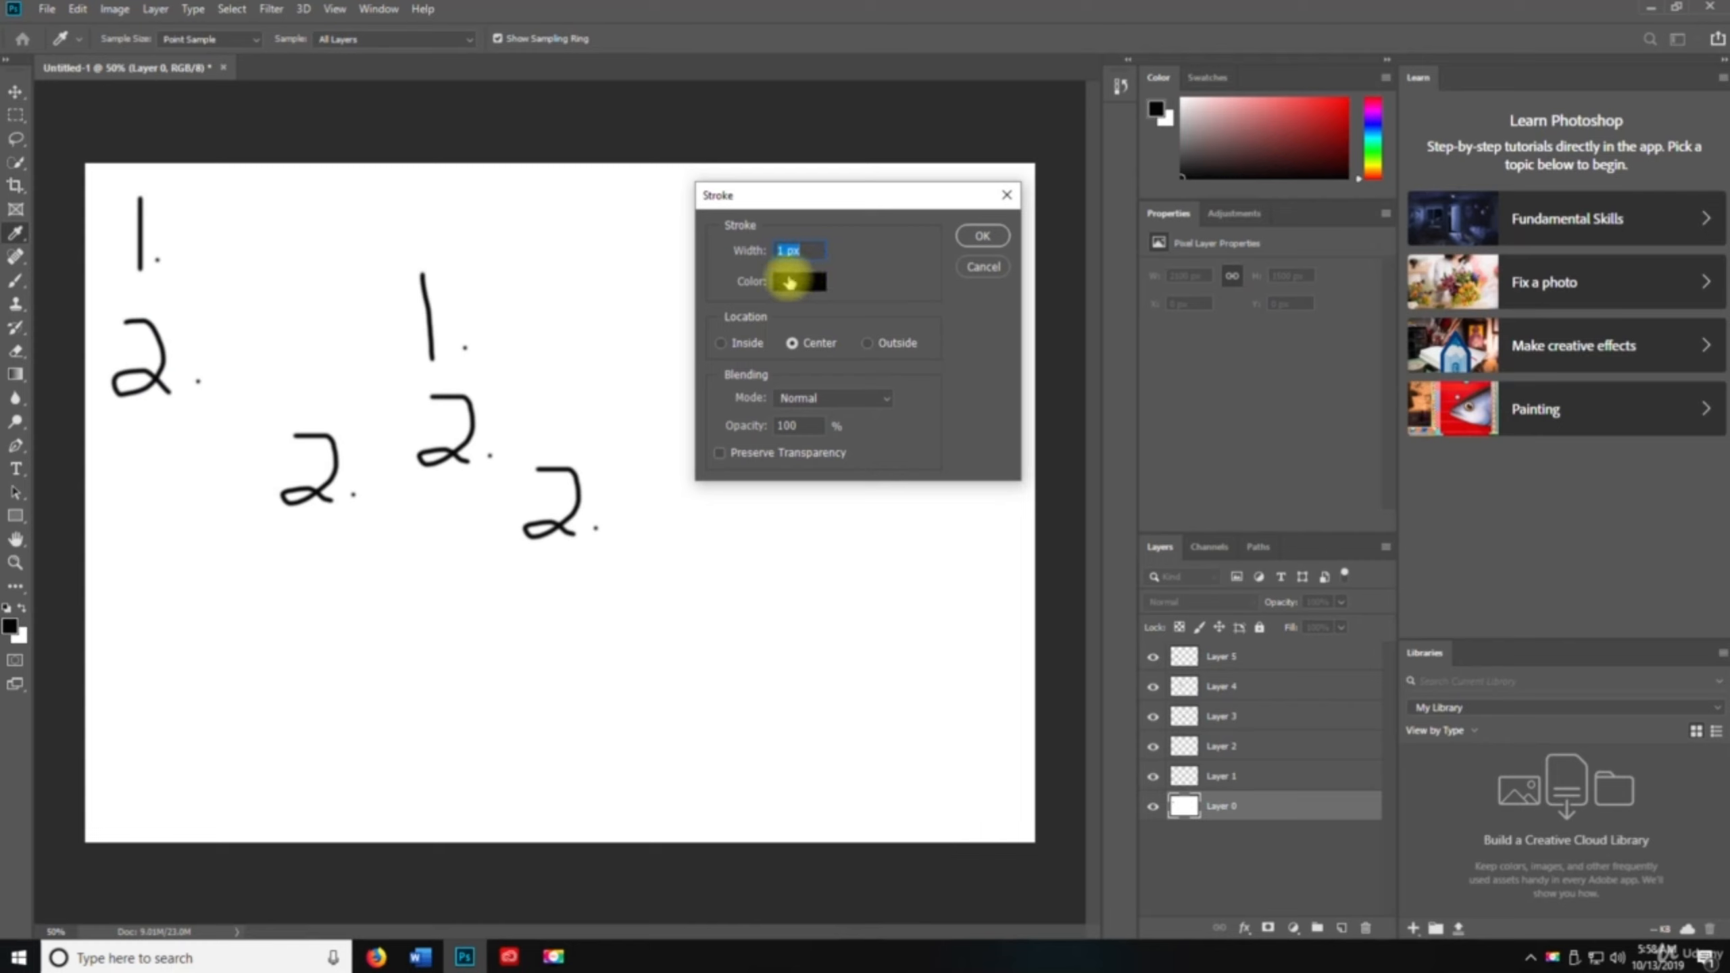
pyautogui.click(788, 288)
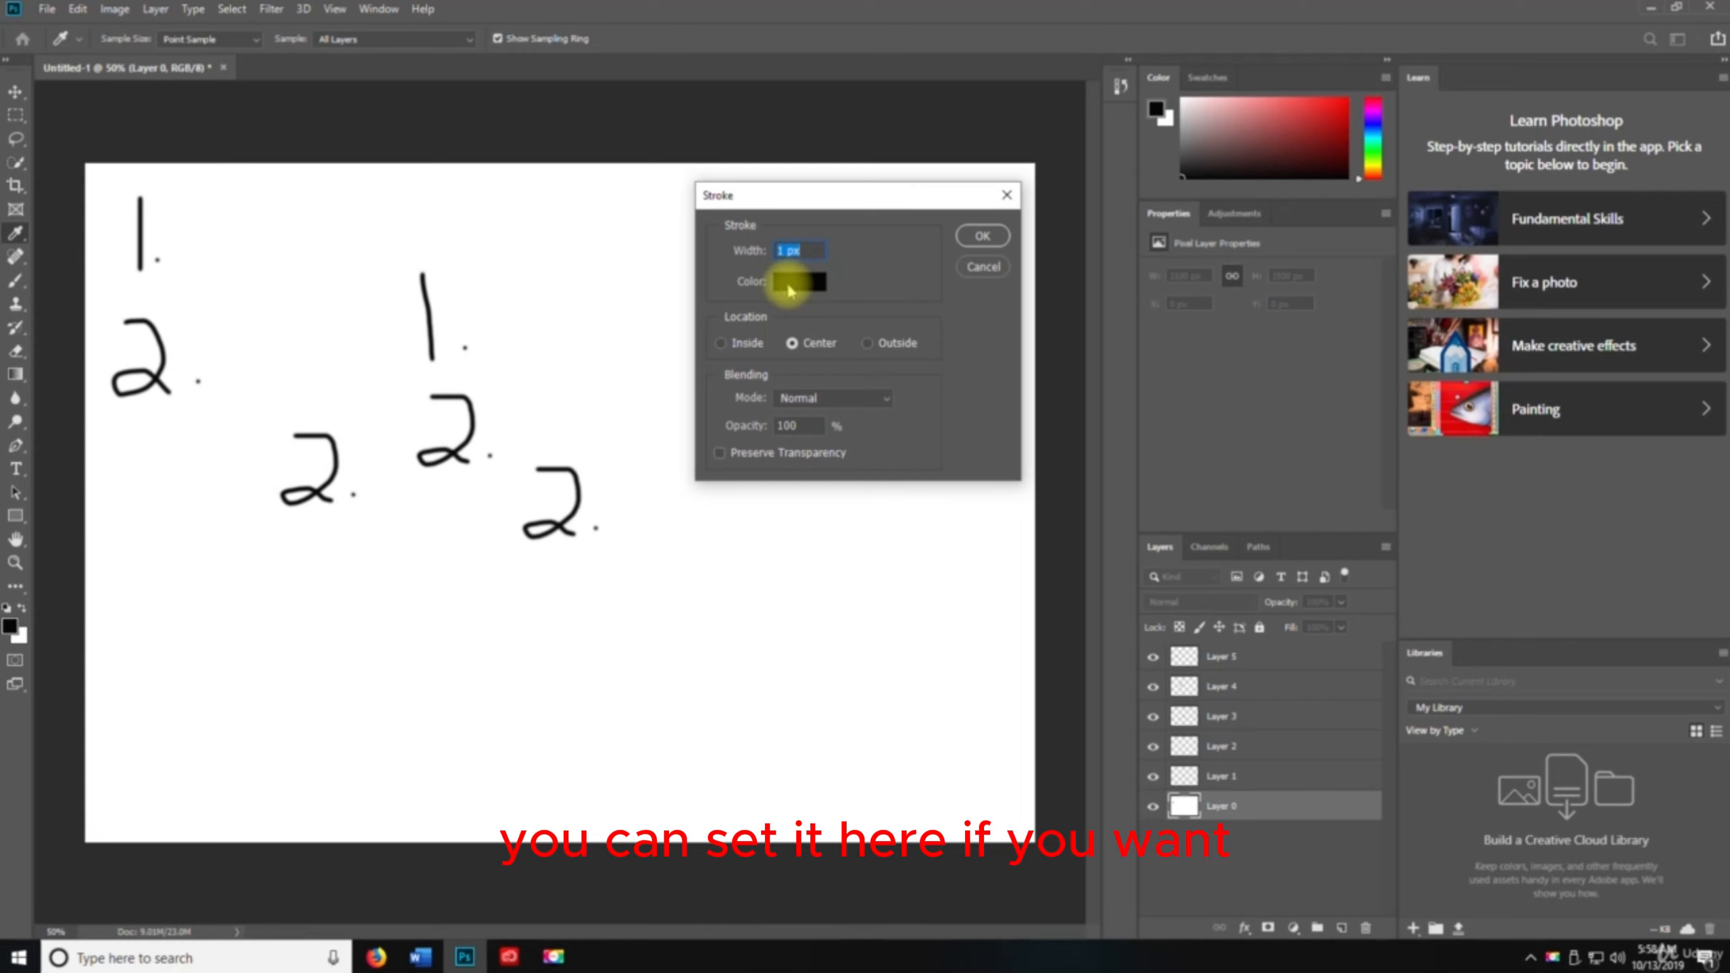
pyautogui.click(1061, 247)
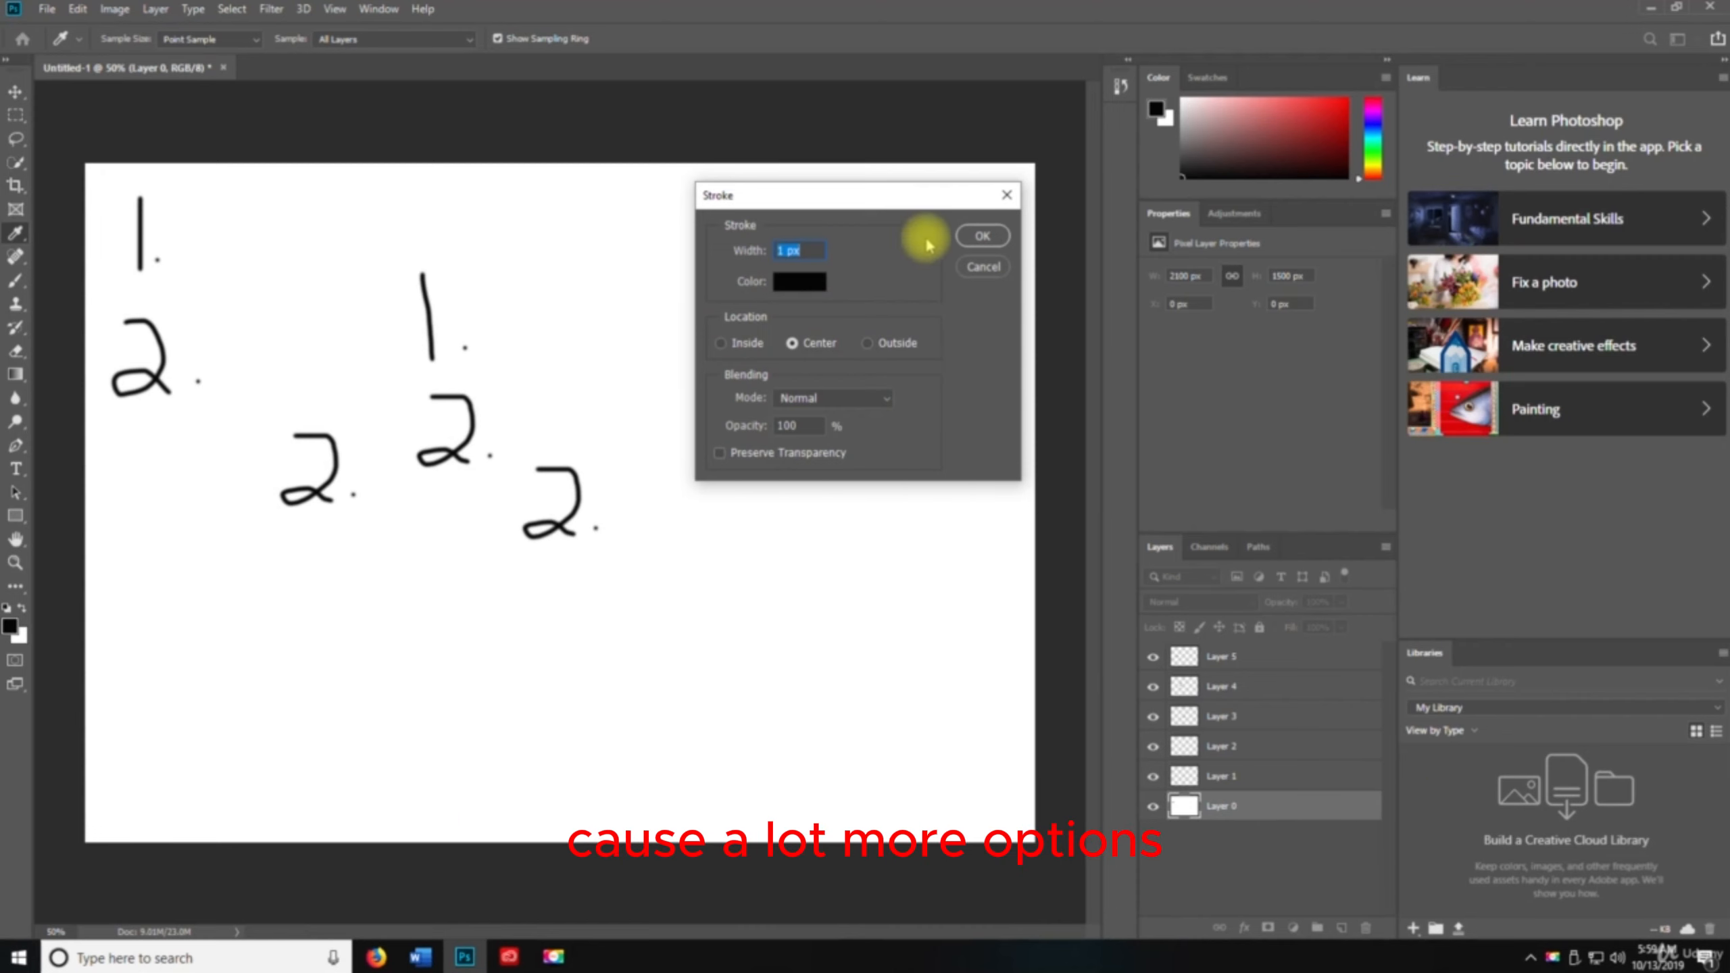
pyautogui.click(983, 264)
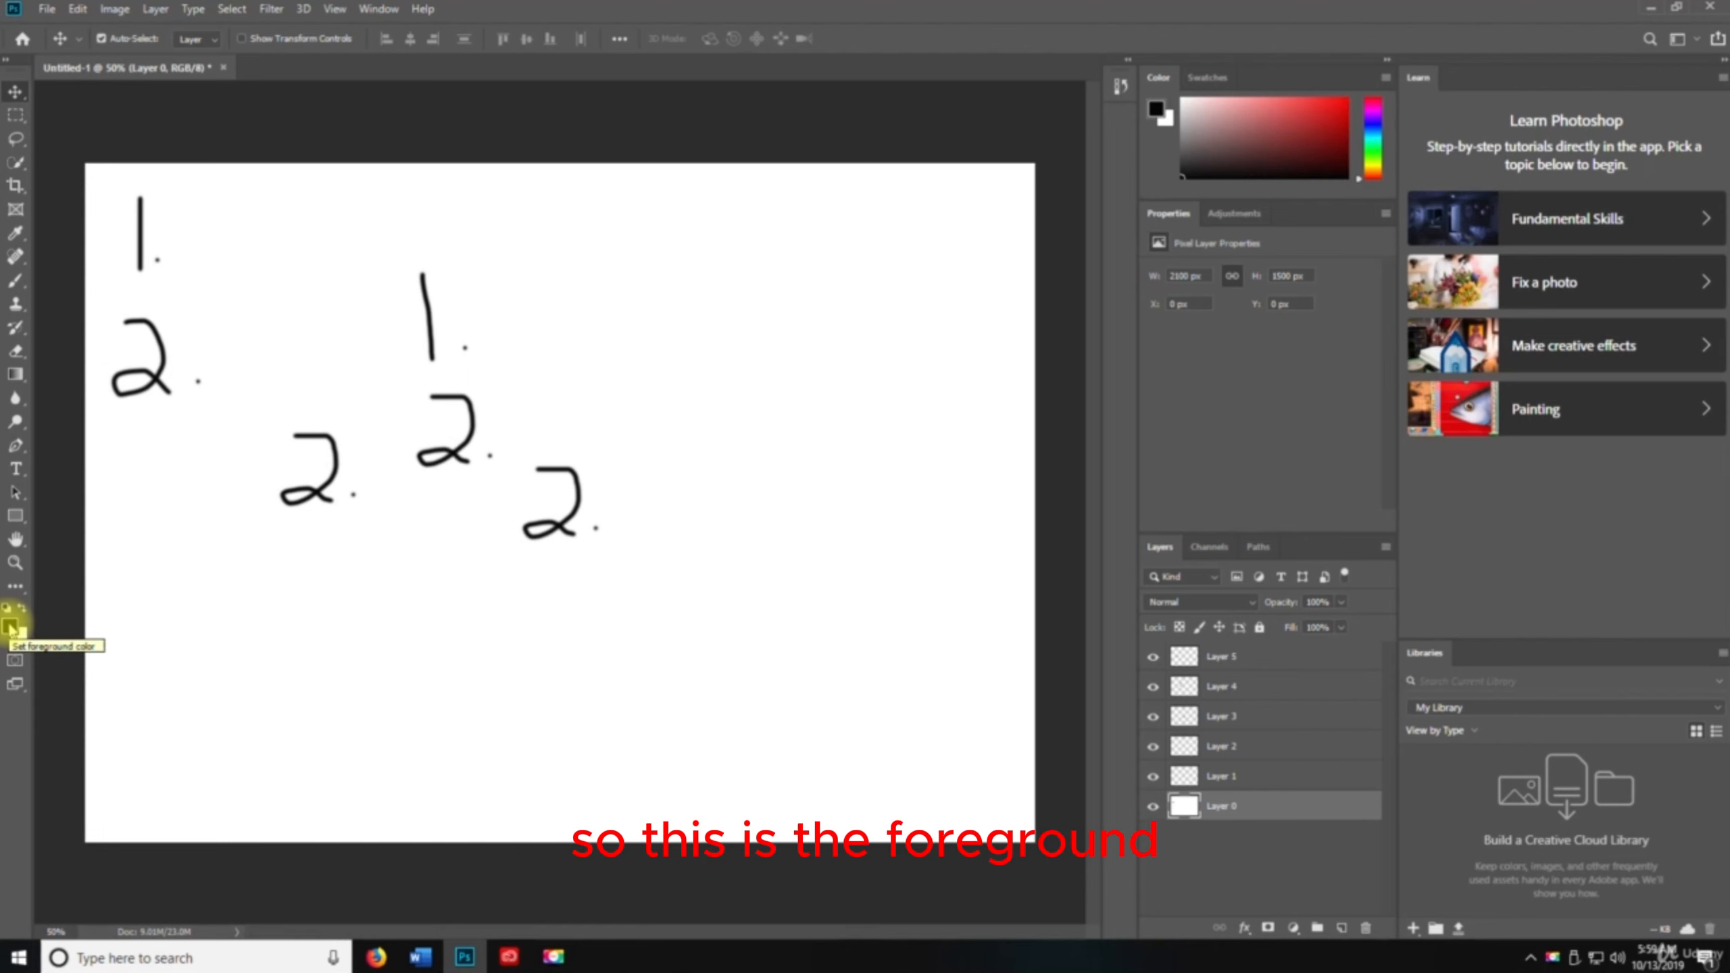
# Open the foreground Color Picker, choose a purple shade, and cancel the change
pyautogui.click(10, 627)
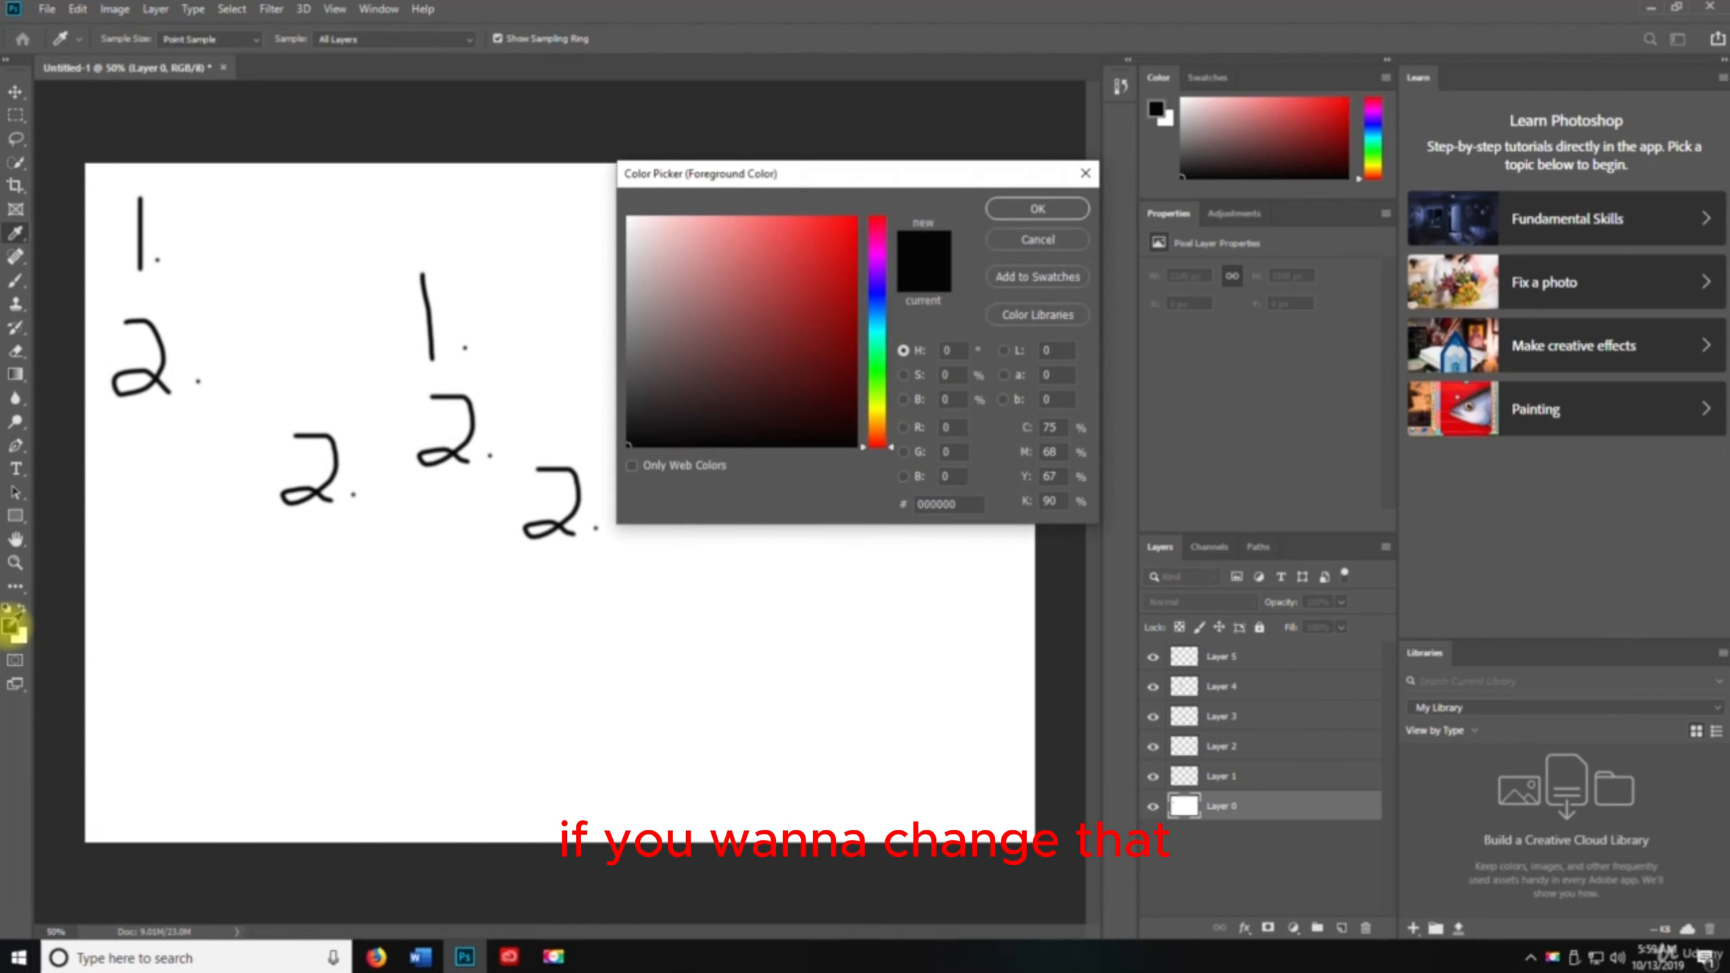
pyautogui.moveTo(725, 434); pyautogui.dragTo(709, 302)
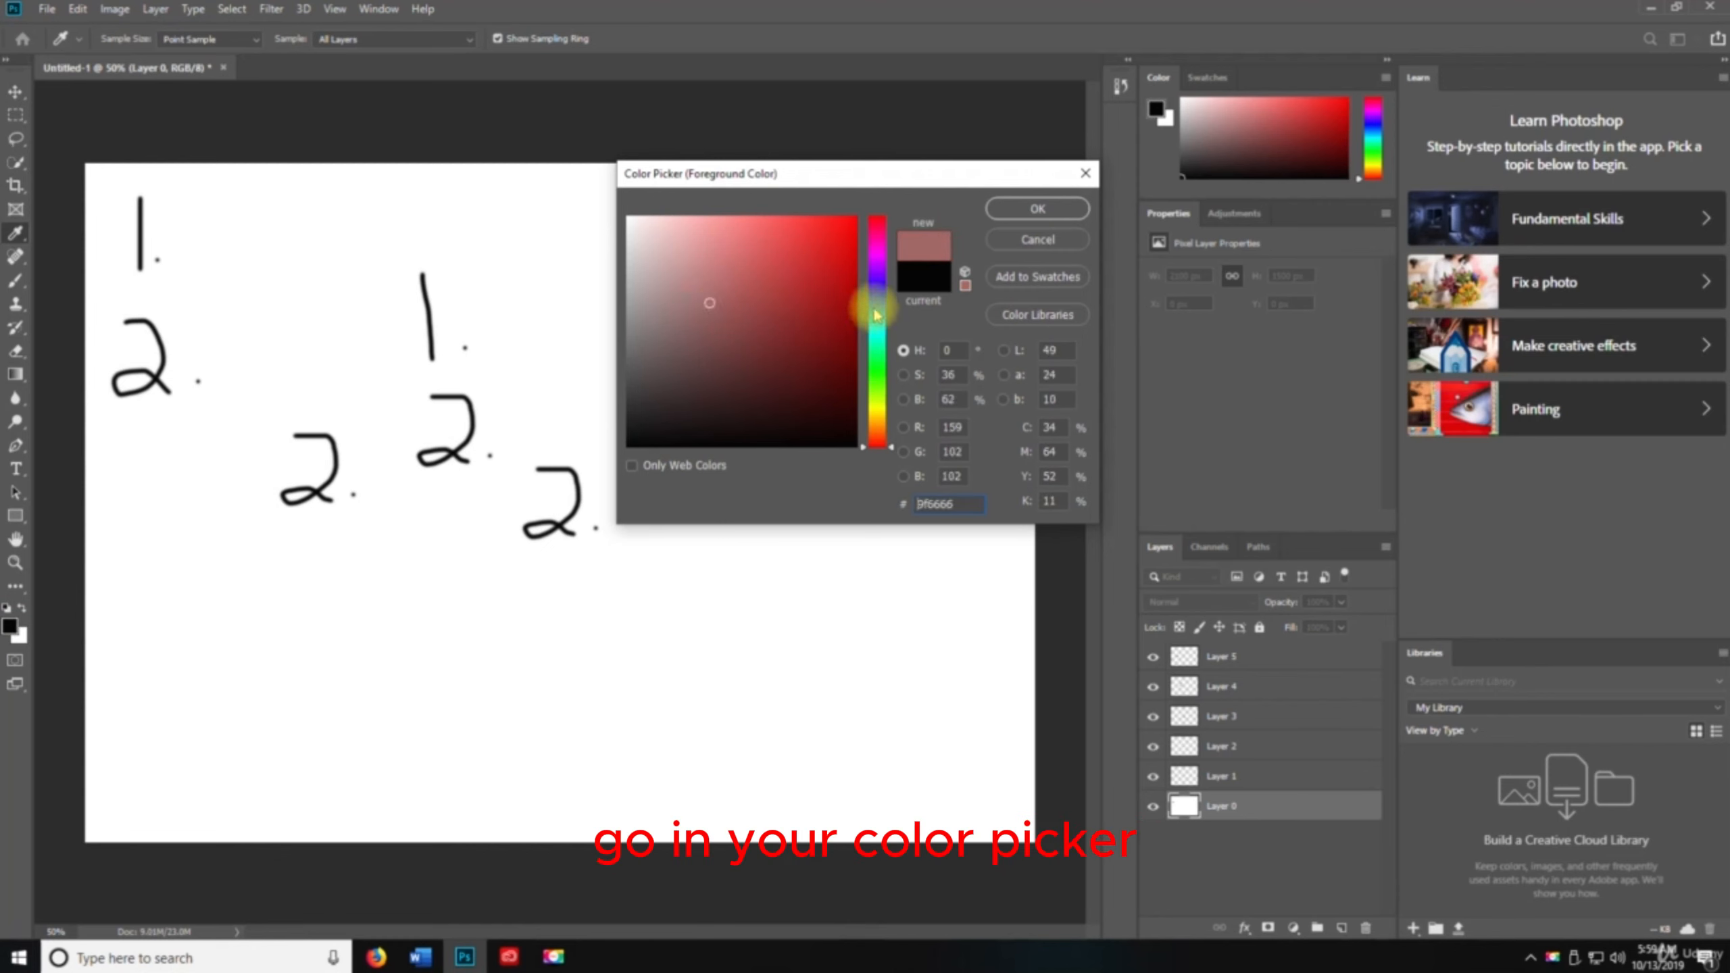
pyautogui.moveTo(876, 217); pyautogui.dragTo(869, 271)
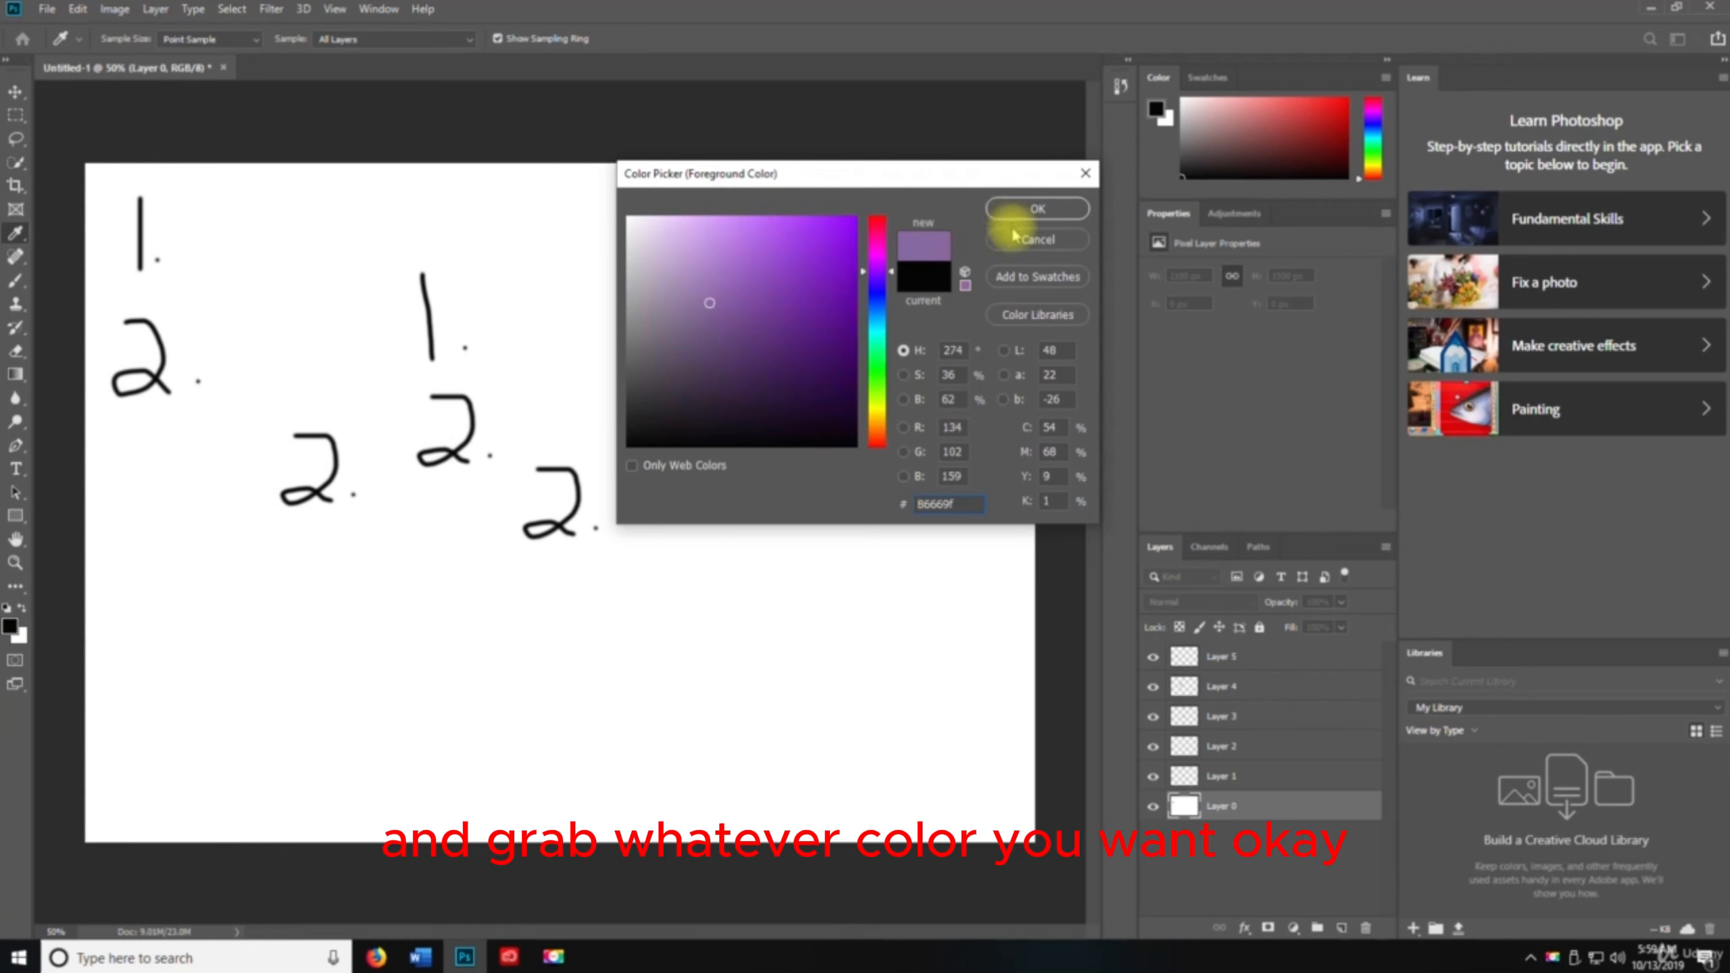
pyautogui.click(1014, 235)
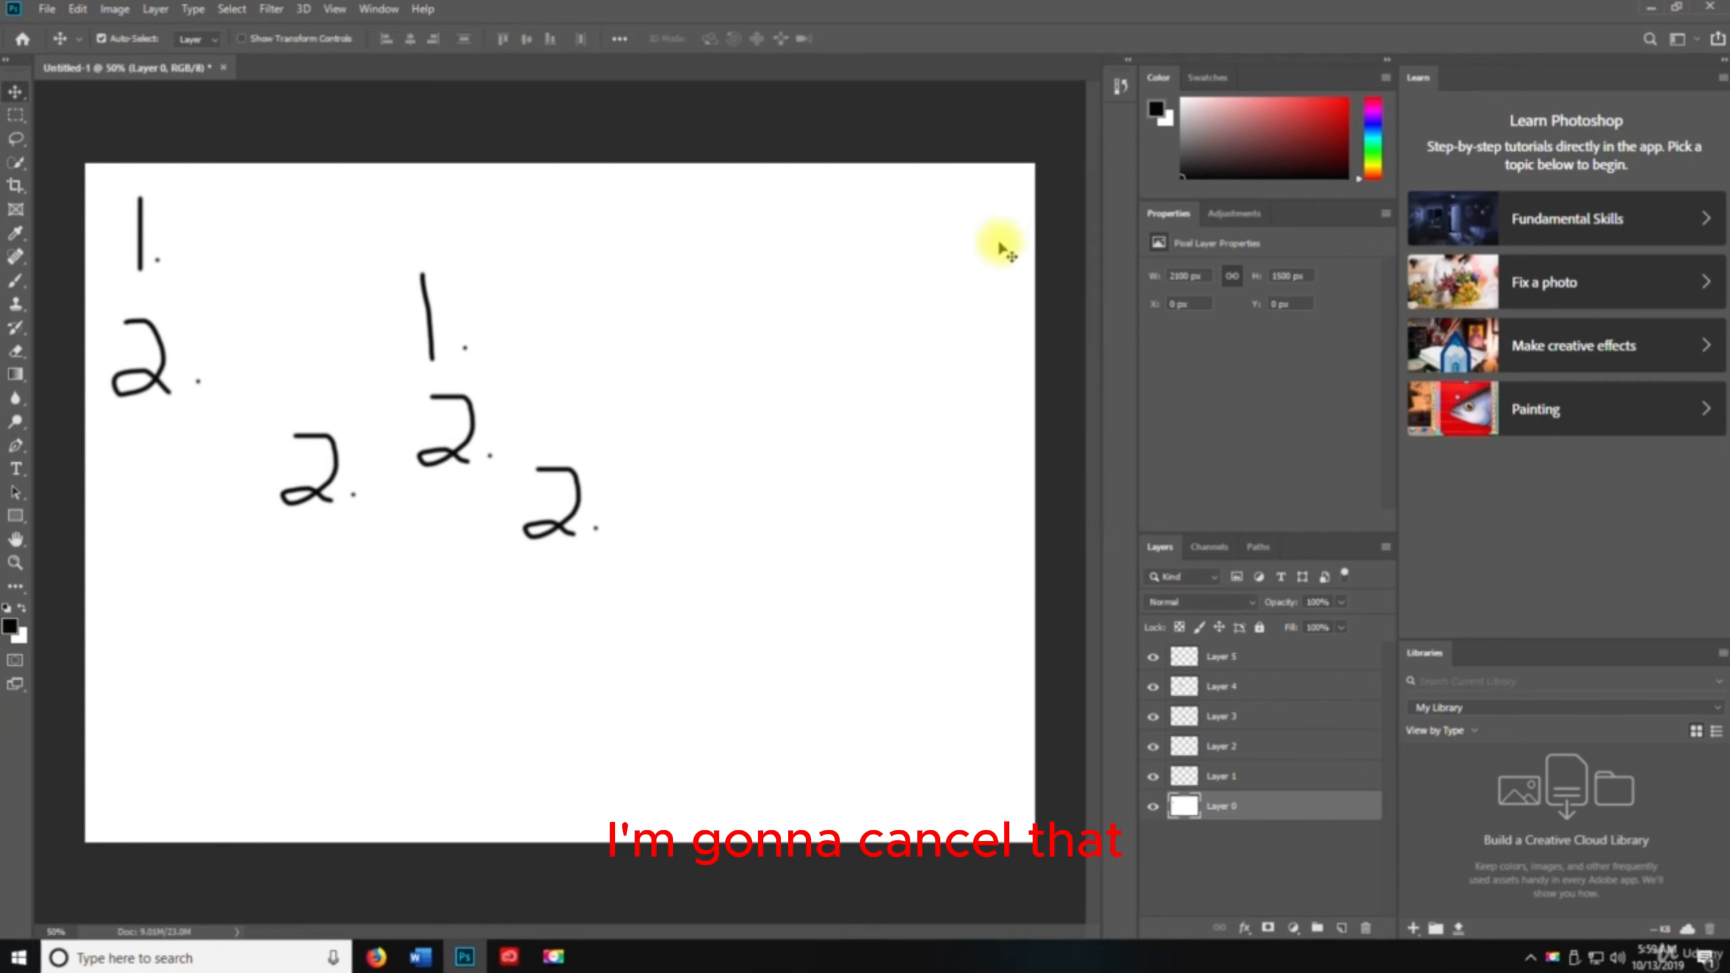
# Open the background Color Picker, try a dark red, cancel it, then swap the foreground and background colours
pyautogui.click(21, 639)
pyautogui.click(765, 334)
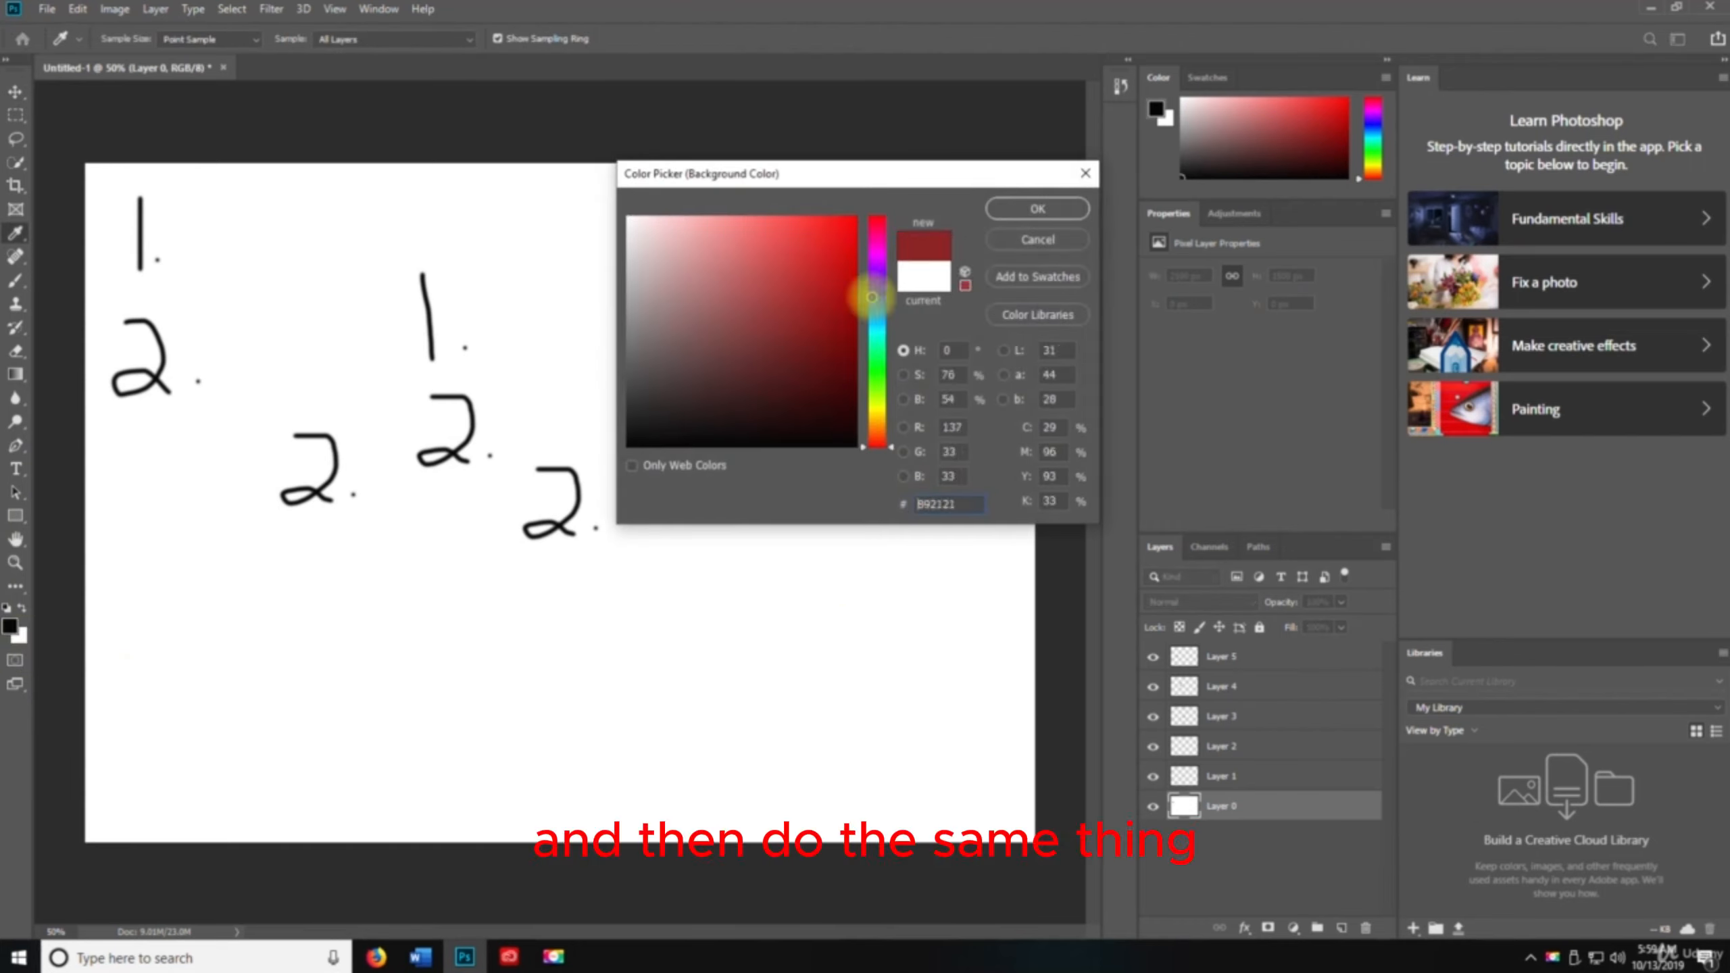
pyautogui.moveTo(775, 268); pyautogui.dragTo(705, 317)
pyautogui.press('Escape')
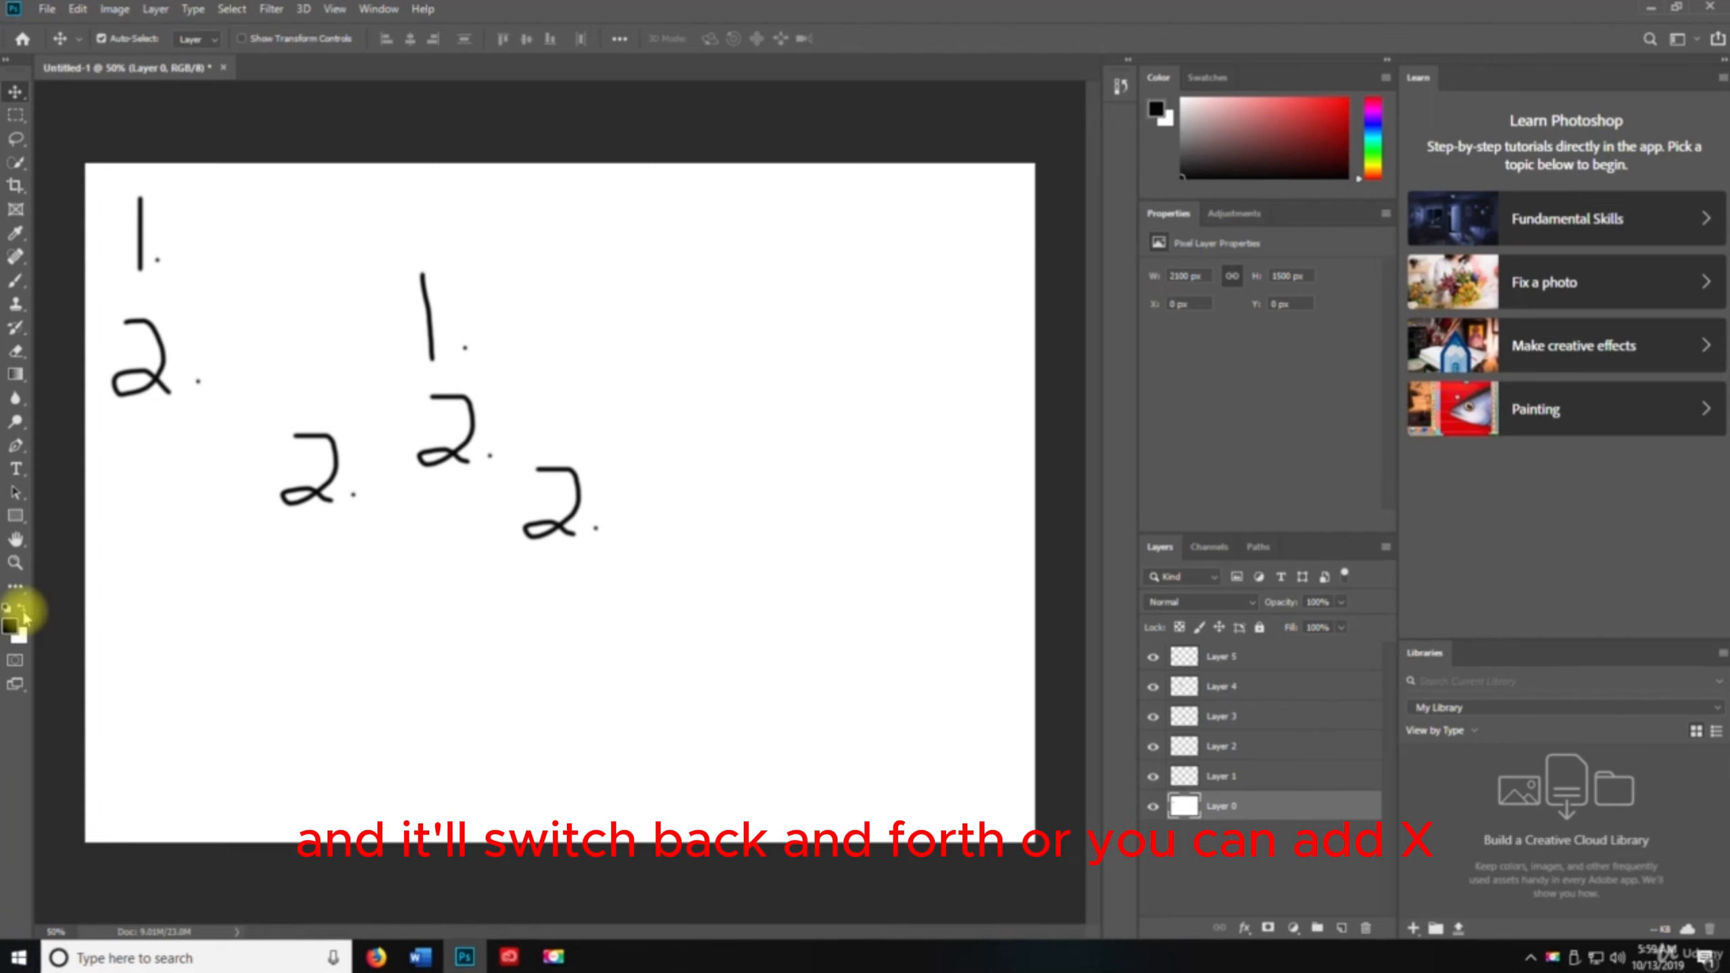
pyautogui.press('x')
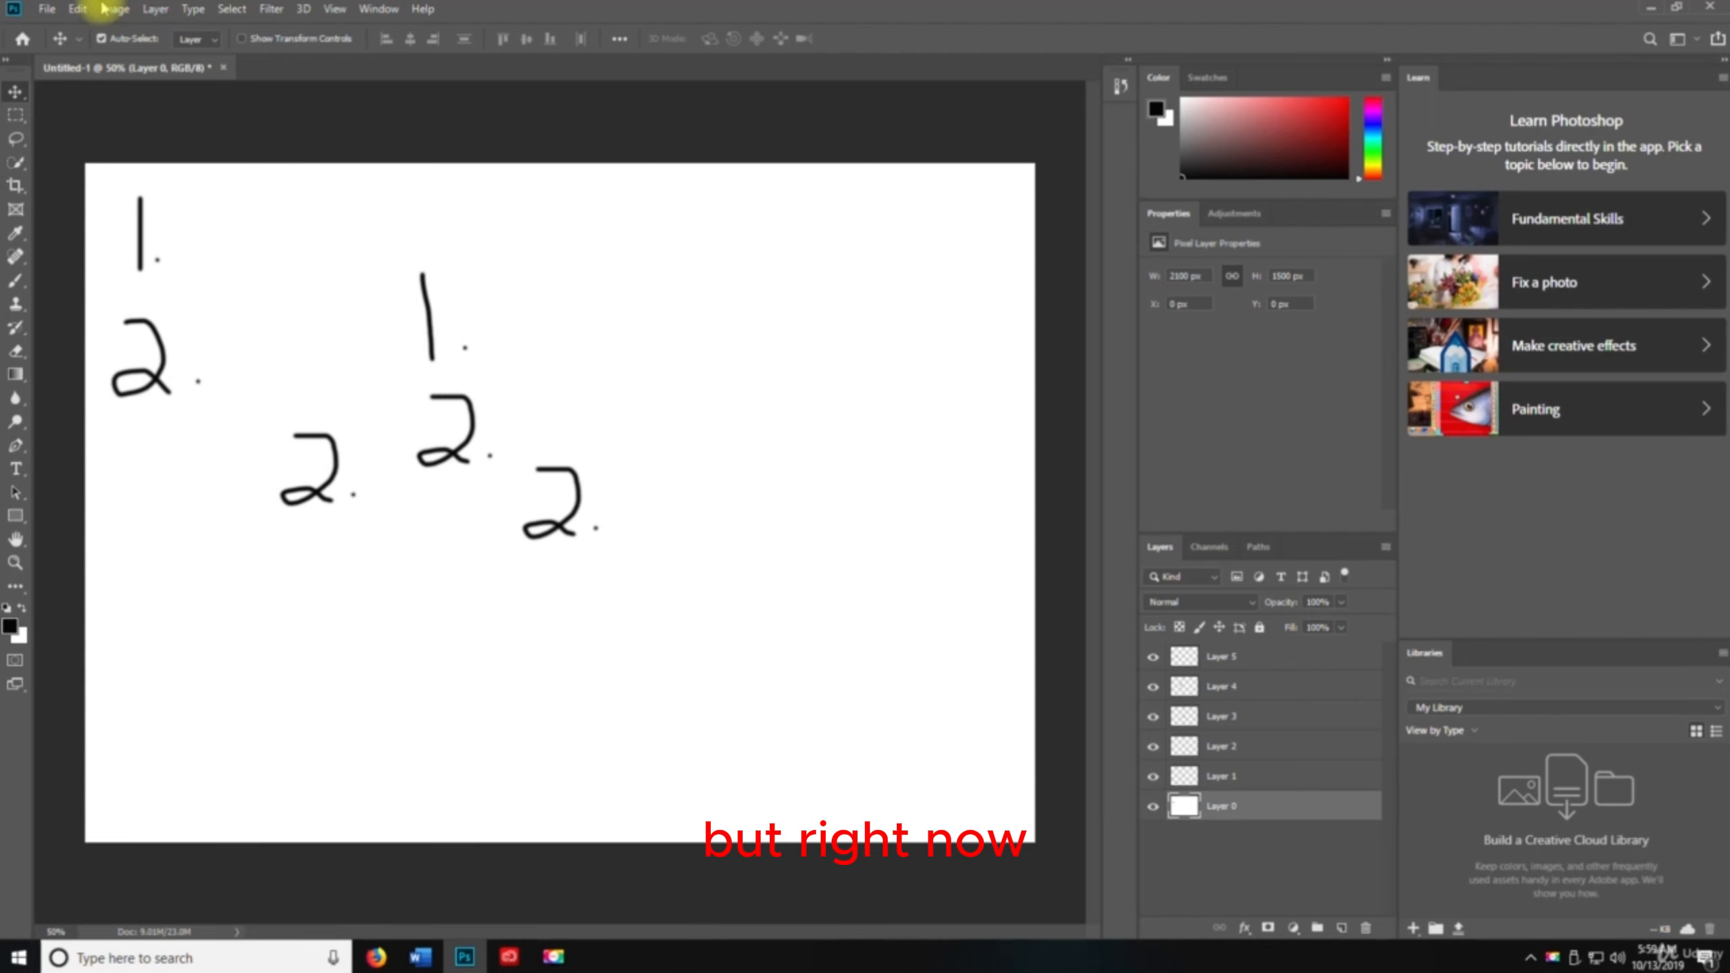
# Apply Free Transform to Layer 0, scale it larger and smaller, then cancel the transform
pyautogui.click(77, 9)
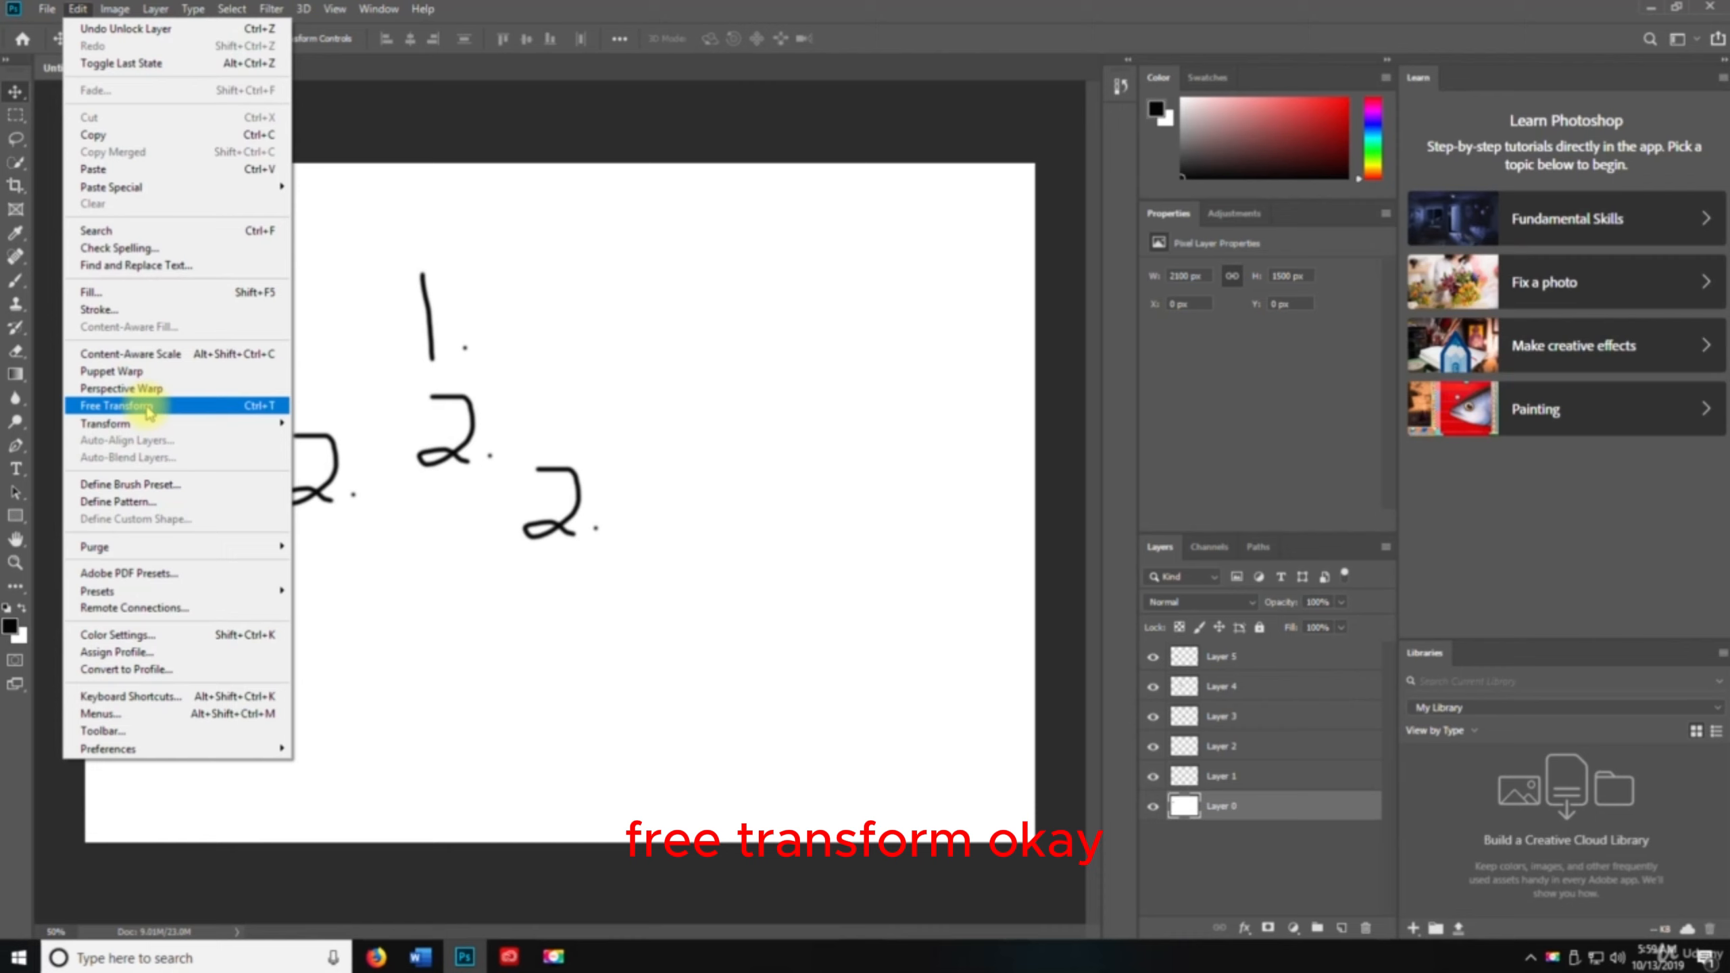
pyautogui.click(116, 406)
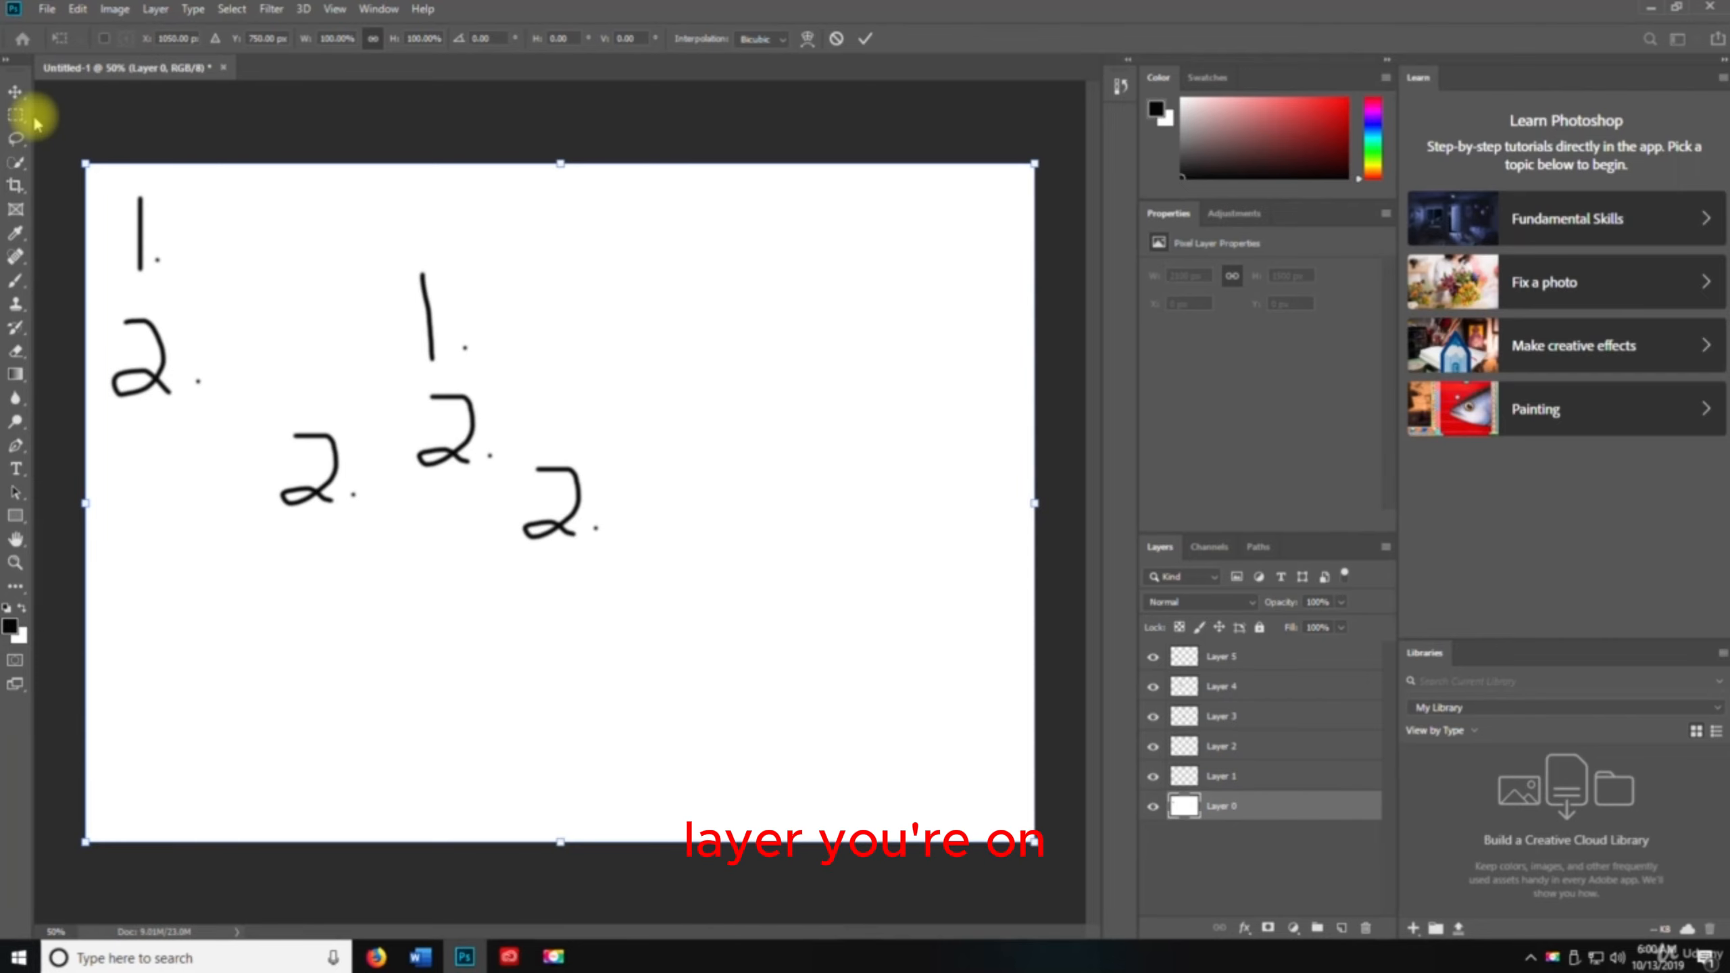
pyautogui.moveTo(83, 162); pyautogui.dragTo(11, 12)
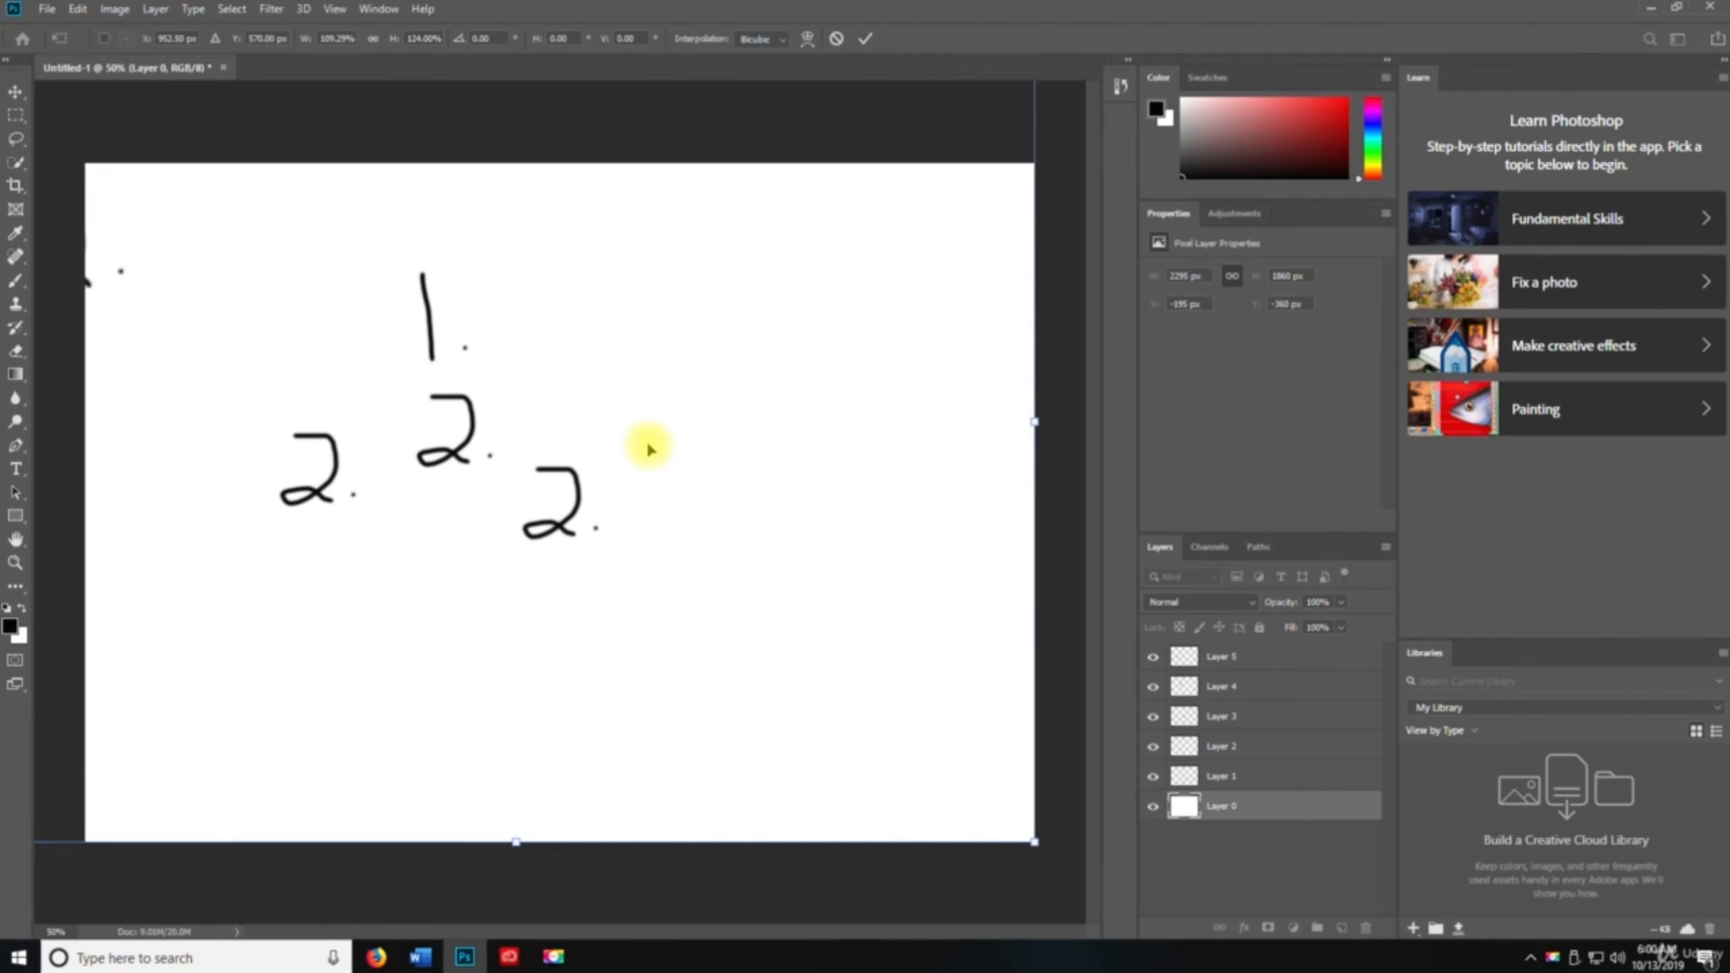
pyautogui.hotkey('ctrl', 'z')
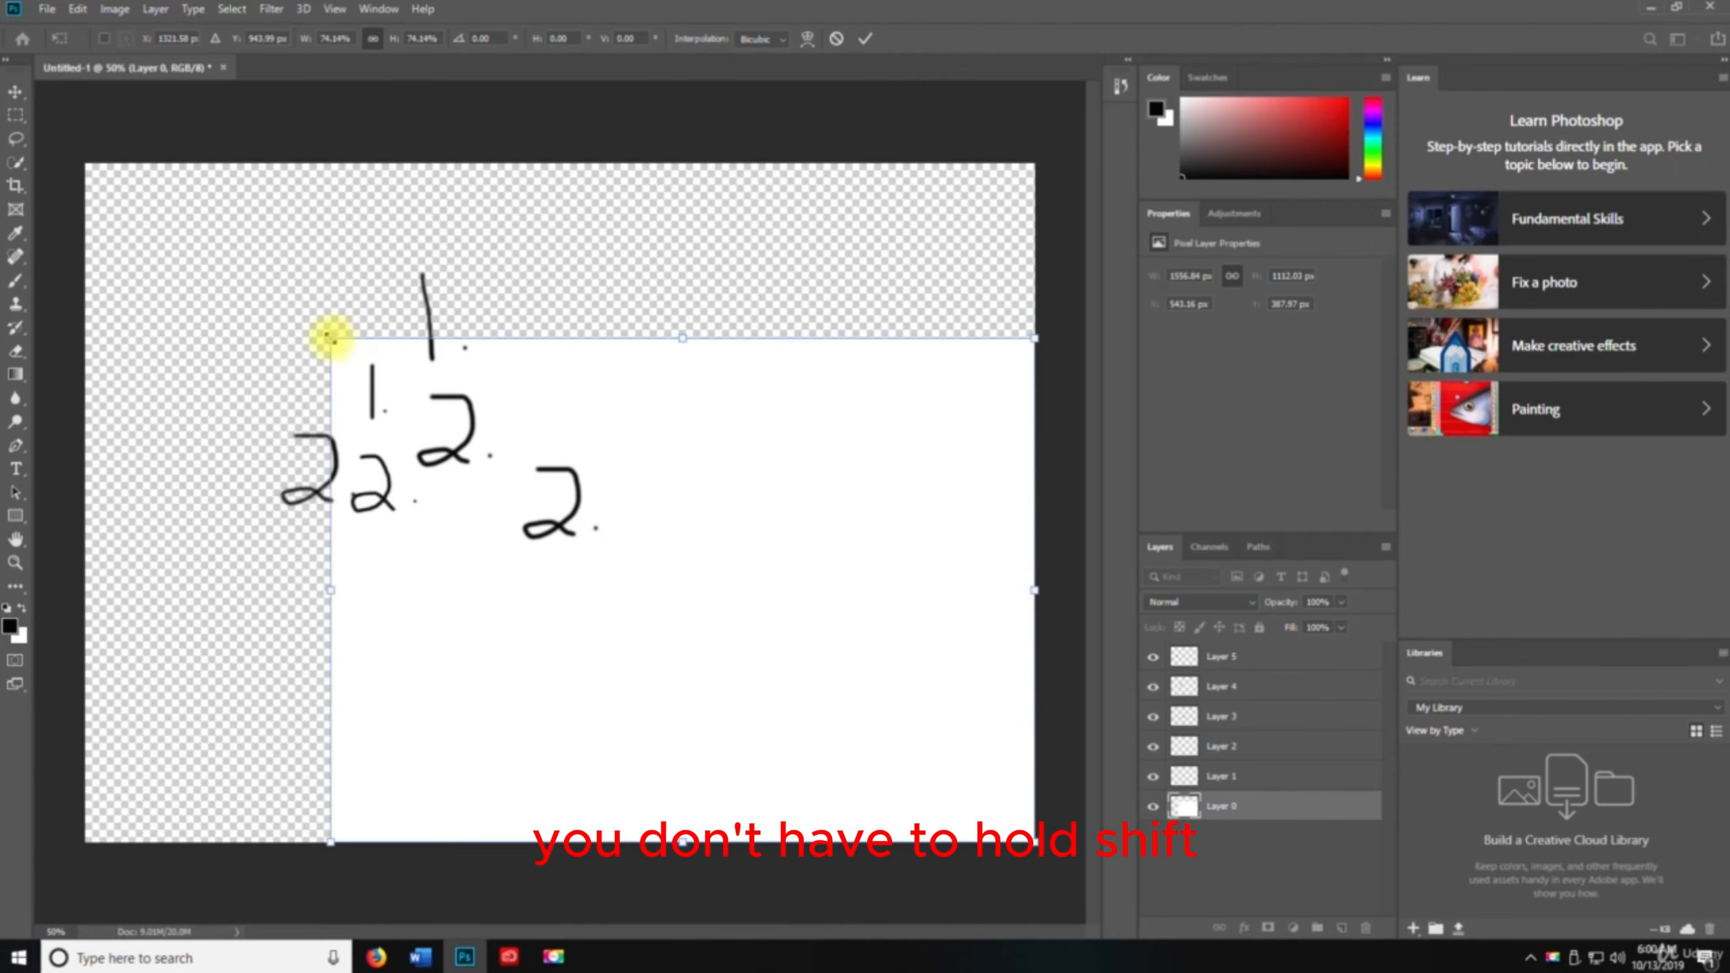
pyautogui.moveTo(336, 340); pyautogui.dragTo(82, 154)
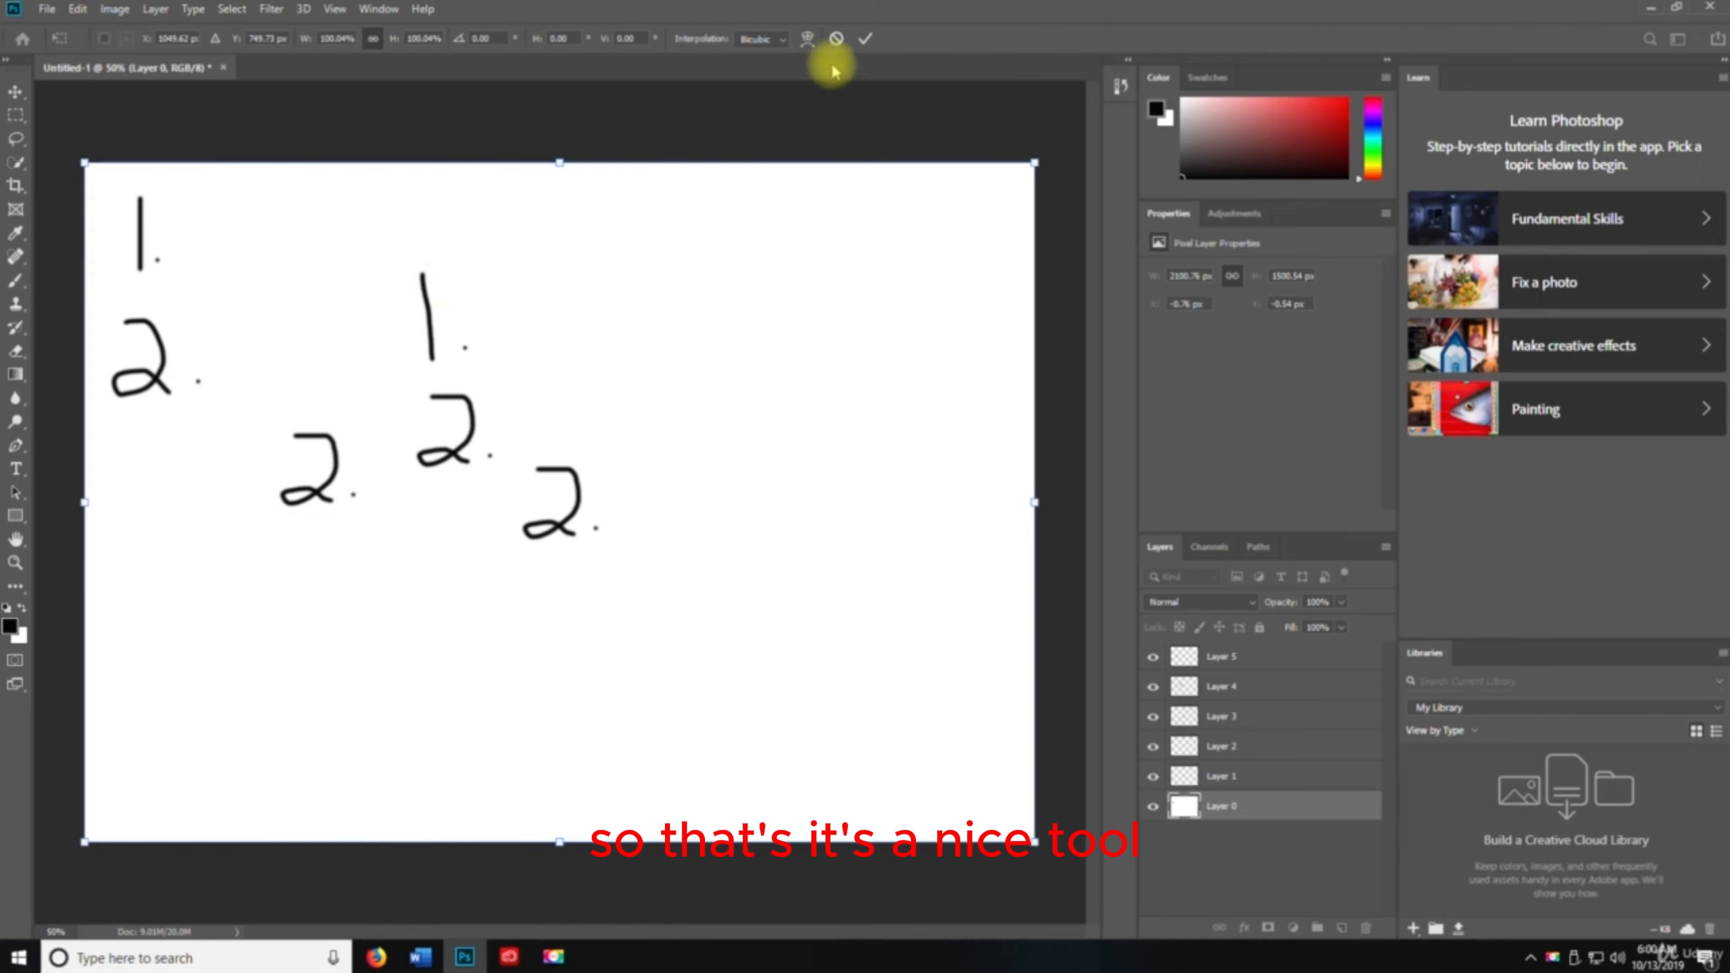
pyautogui.click(838, 39)
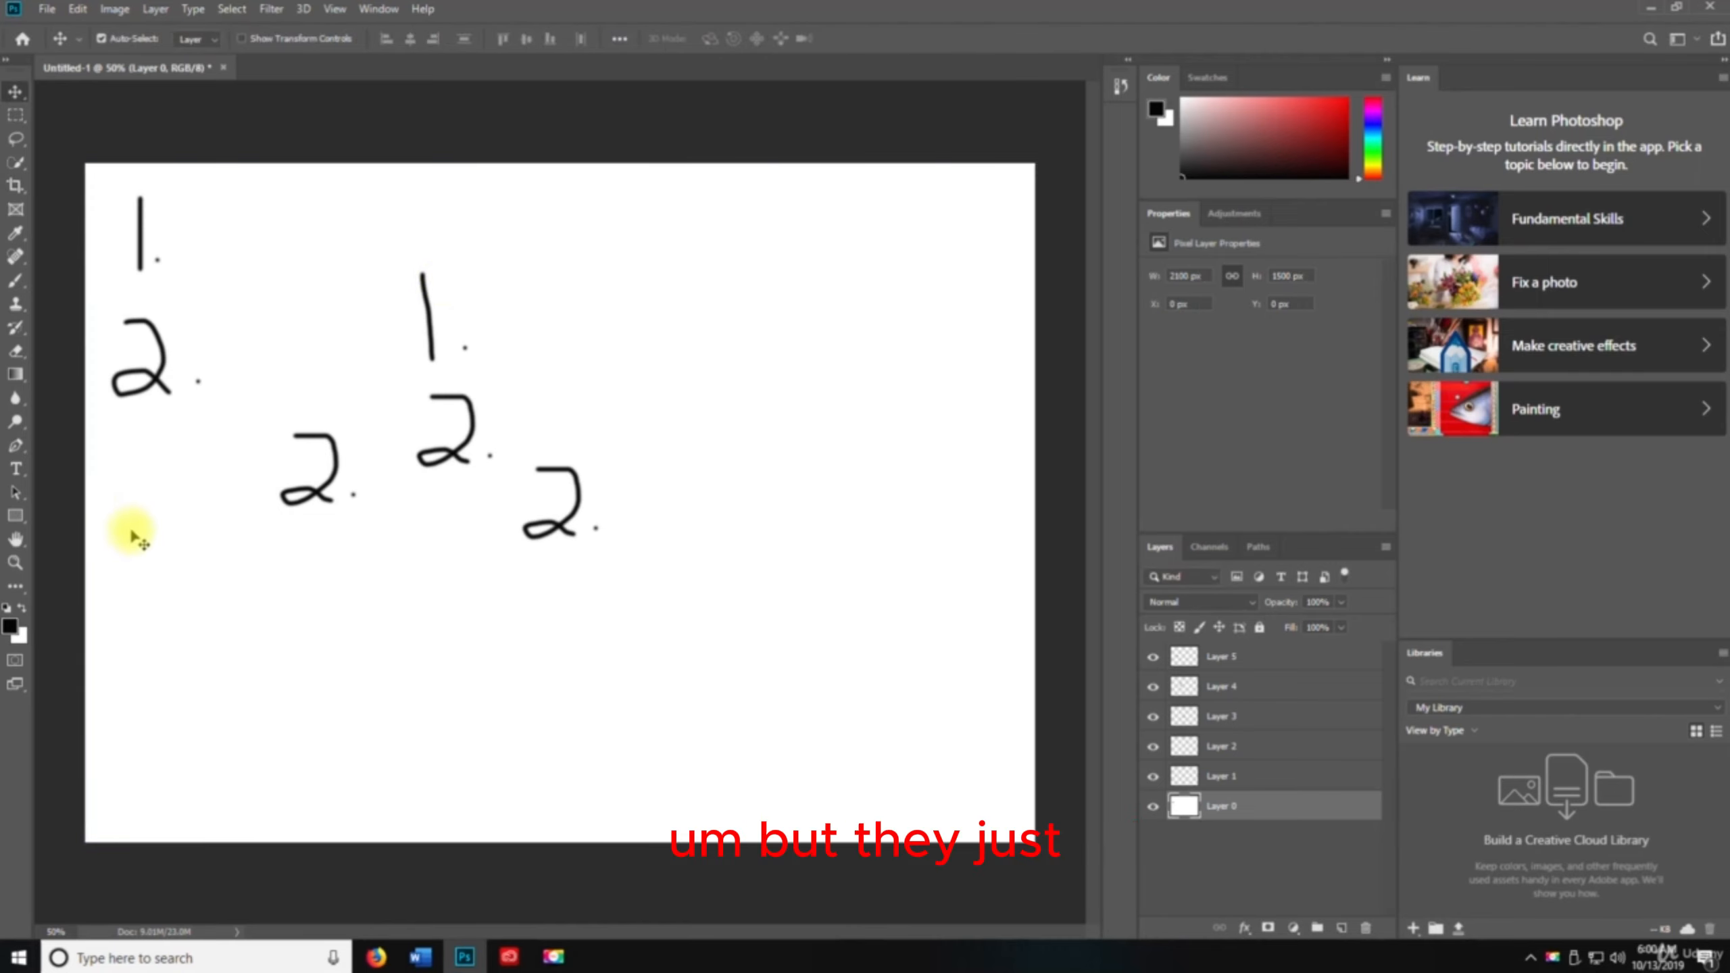
# Flip Layer 0 vertically with the Transform command so its numbers turn upside down
pyautogui.click(79, 10)
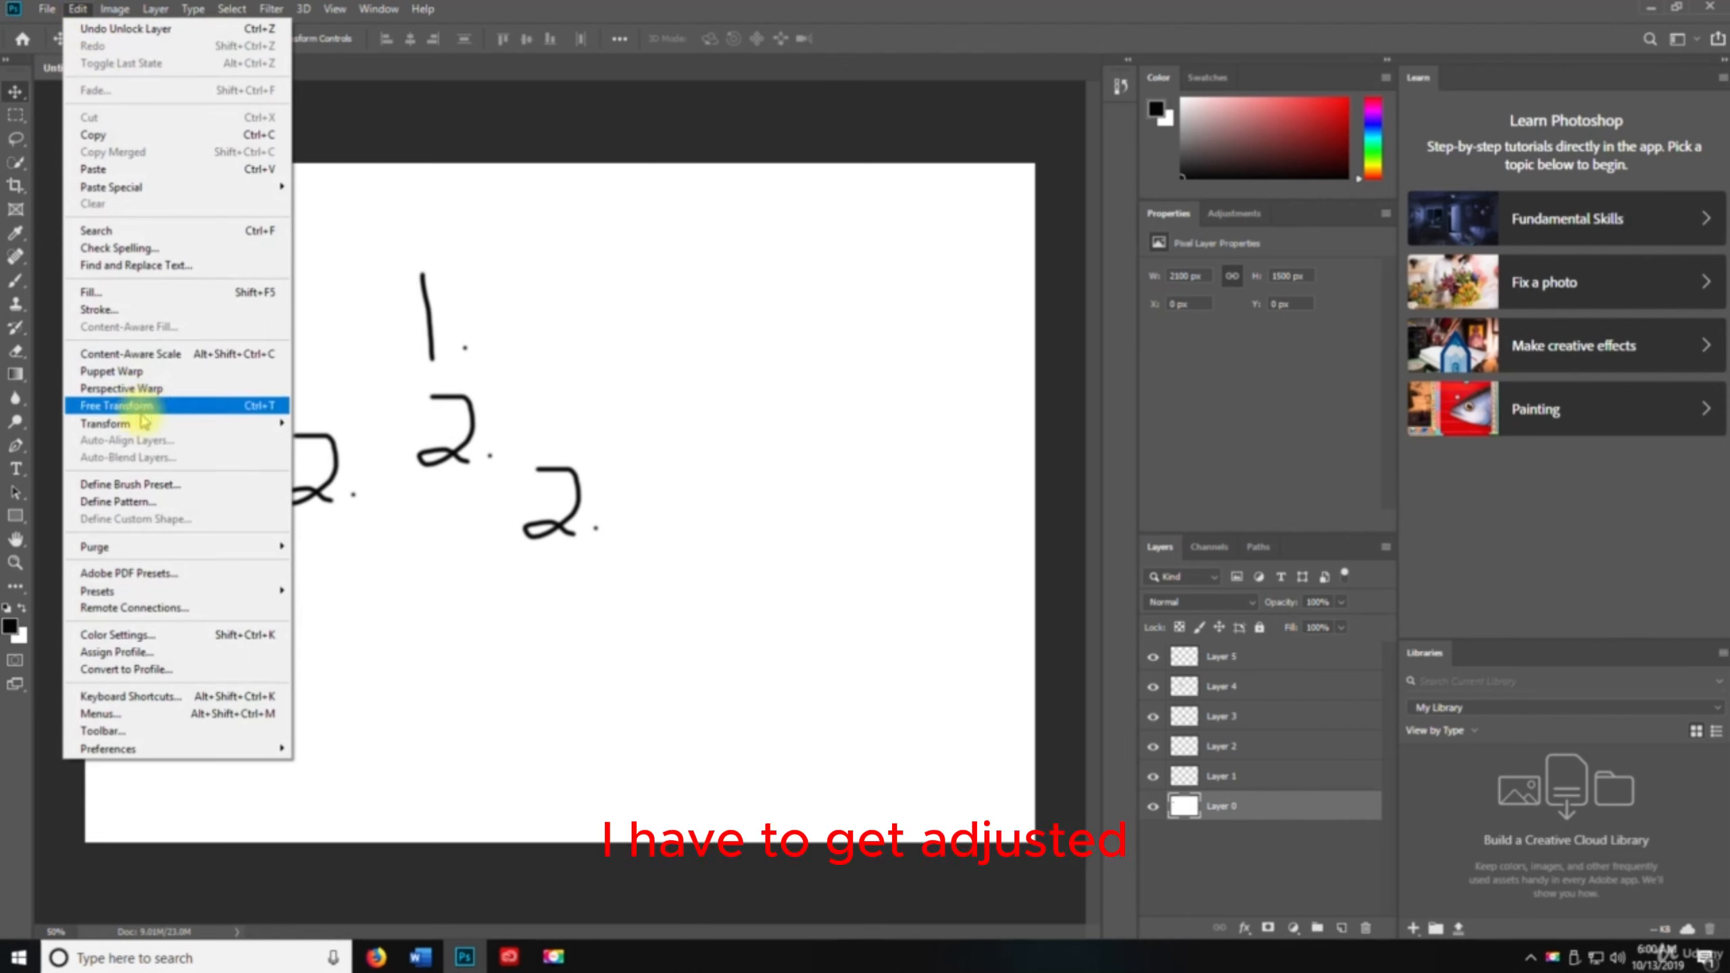
pyautogui.moveTo(218, 423)
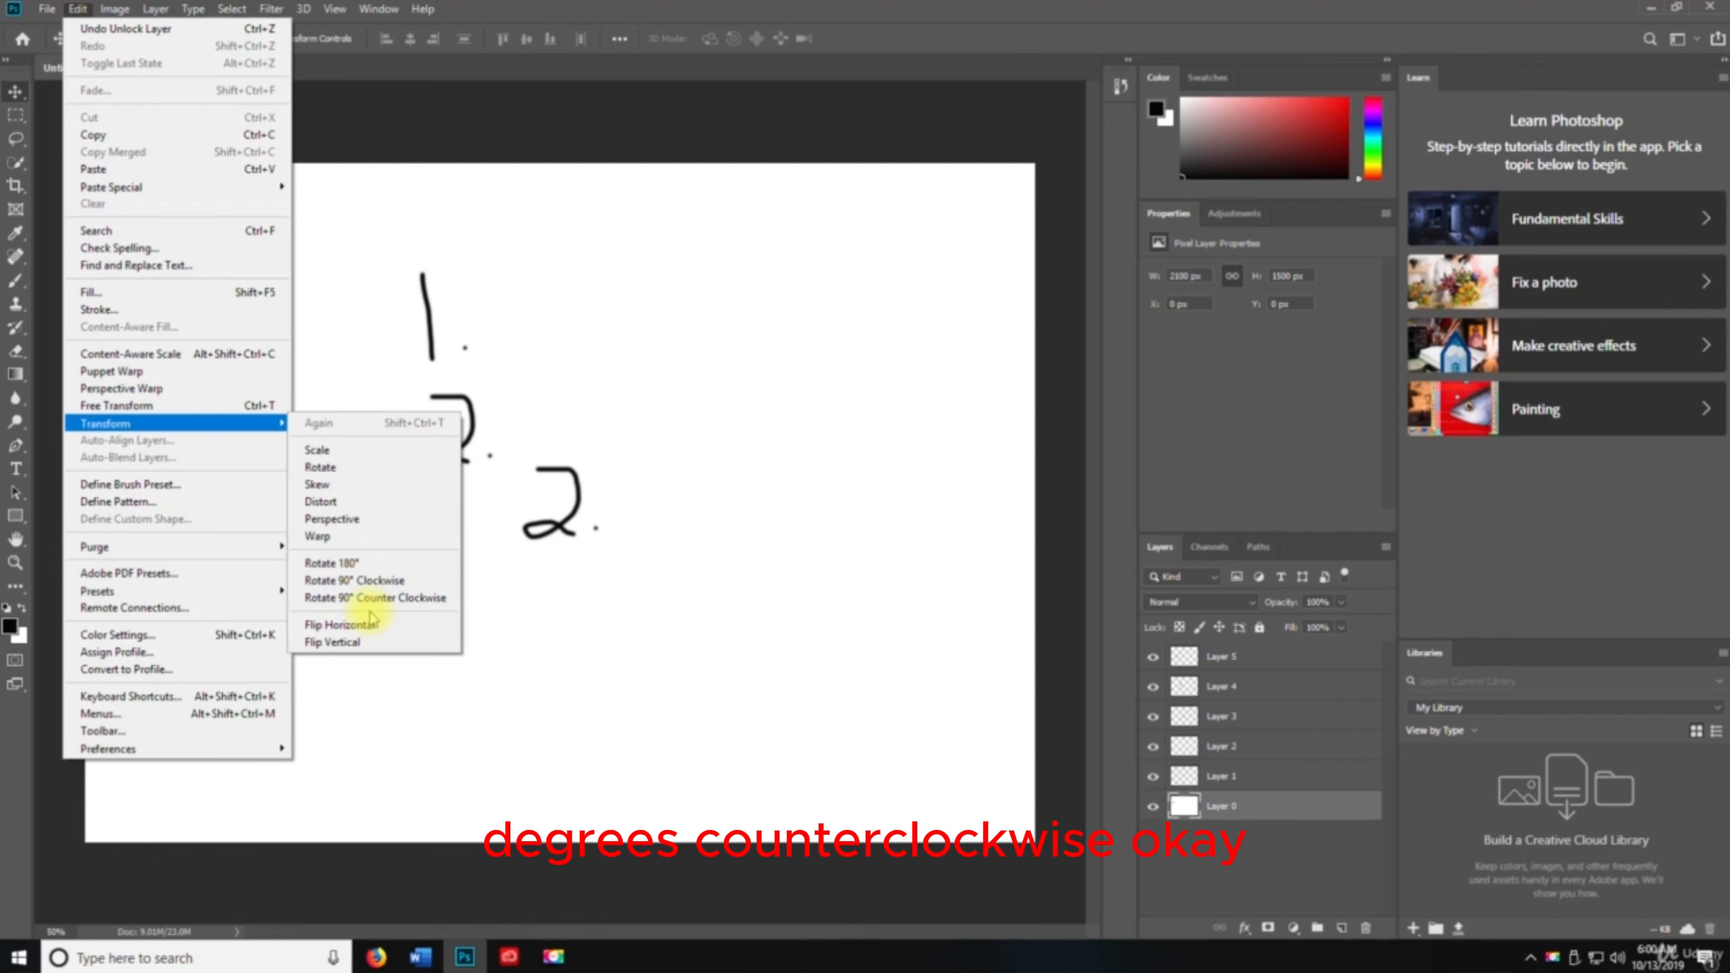
pyautogui.click(369, 646)
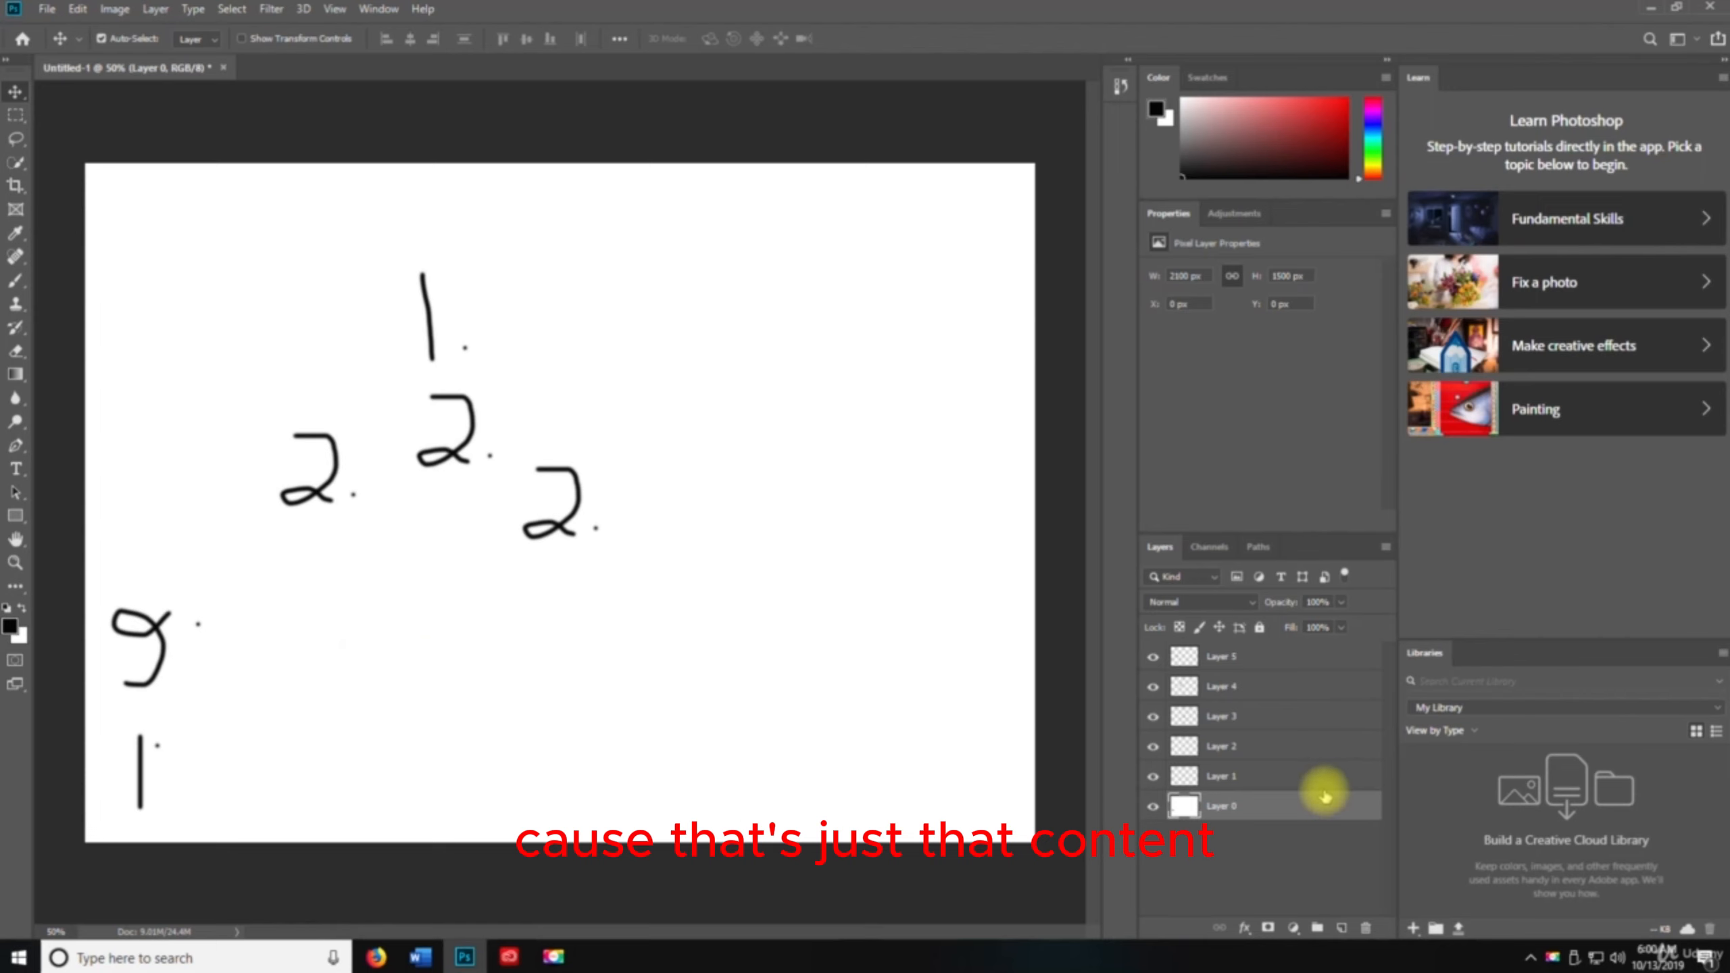
# Select Layer 1 and skew its number 1 by stretching its lower edge to the right, then commit
pyautogui.click(1275, 778)
pyautogui.click(77, 8)
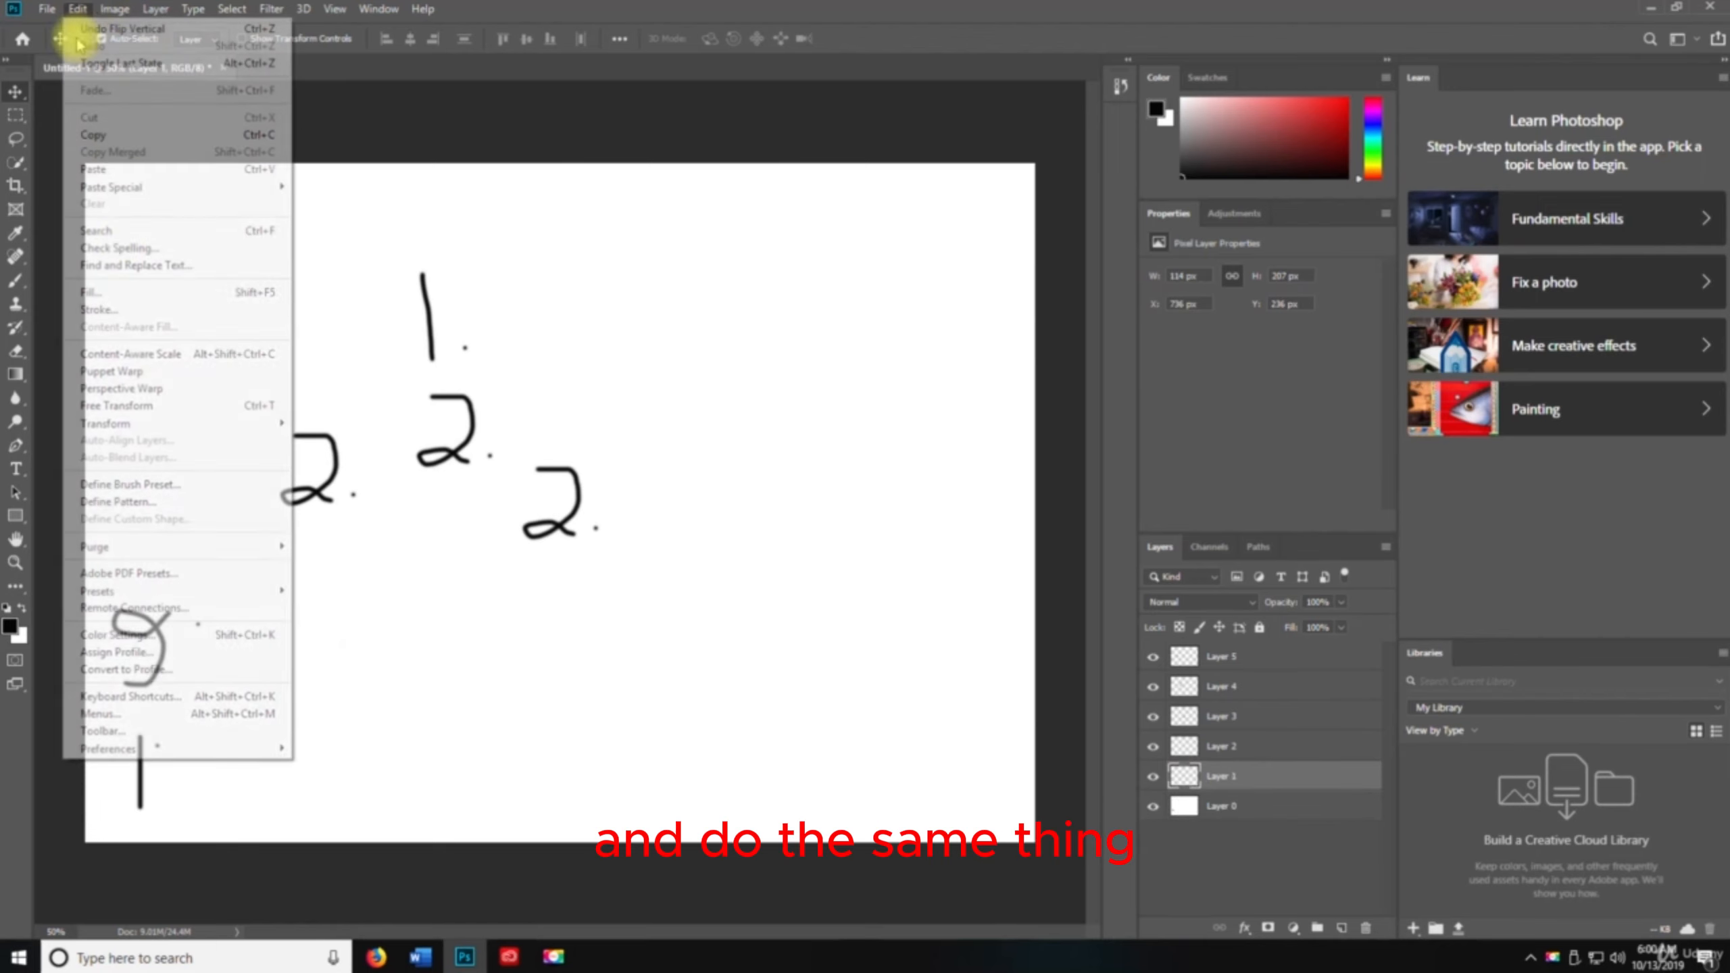
pyautogui.moveTo(112, 423)
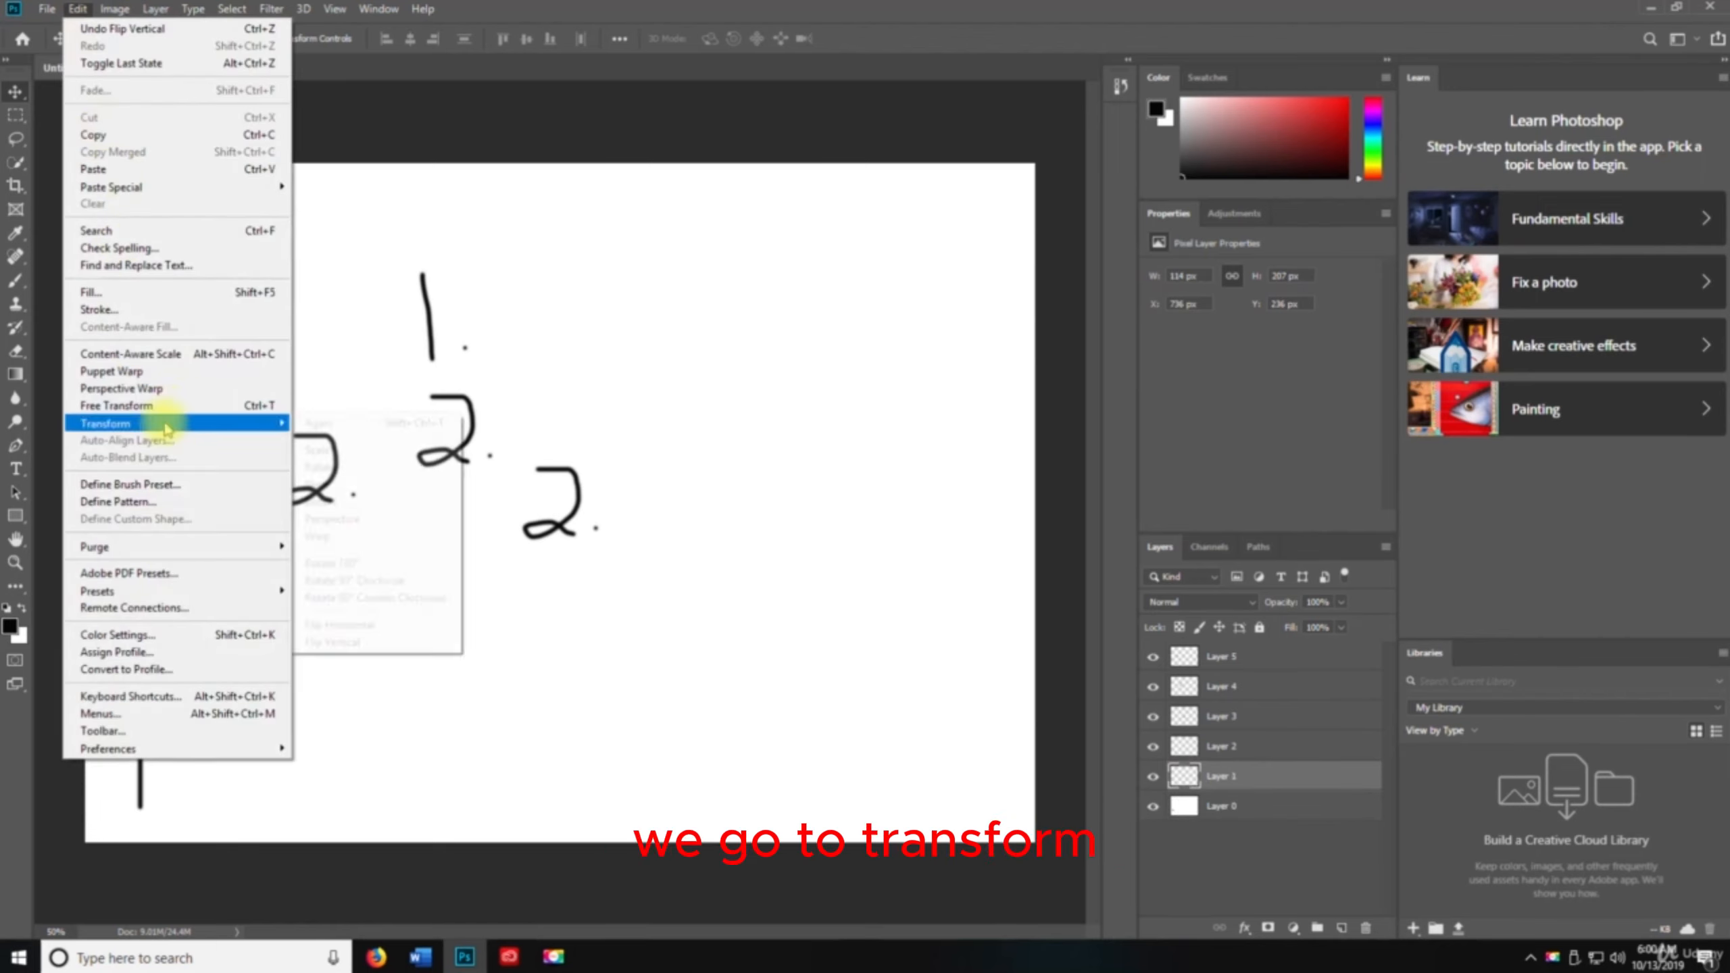
pyautogui.click(381, 485)
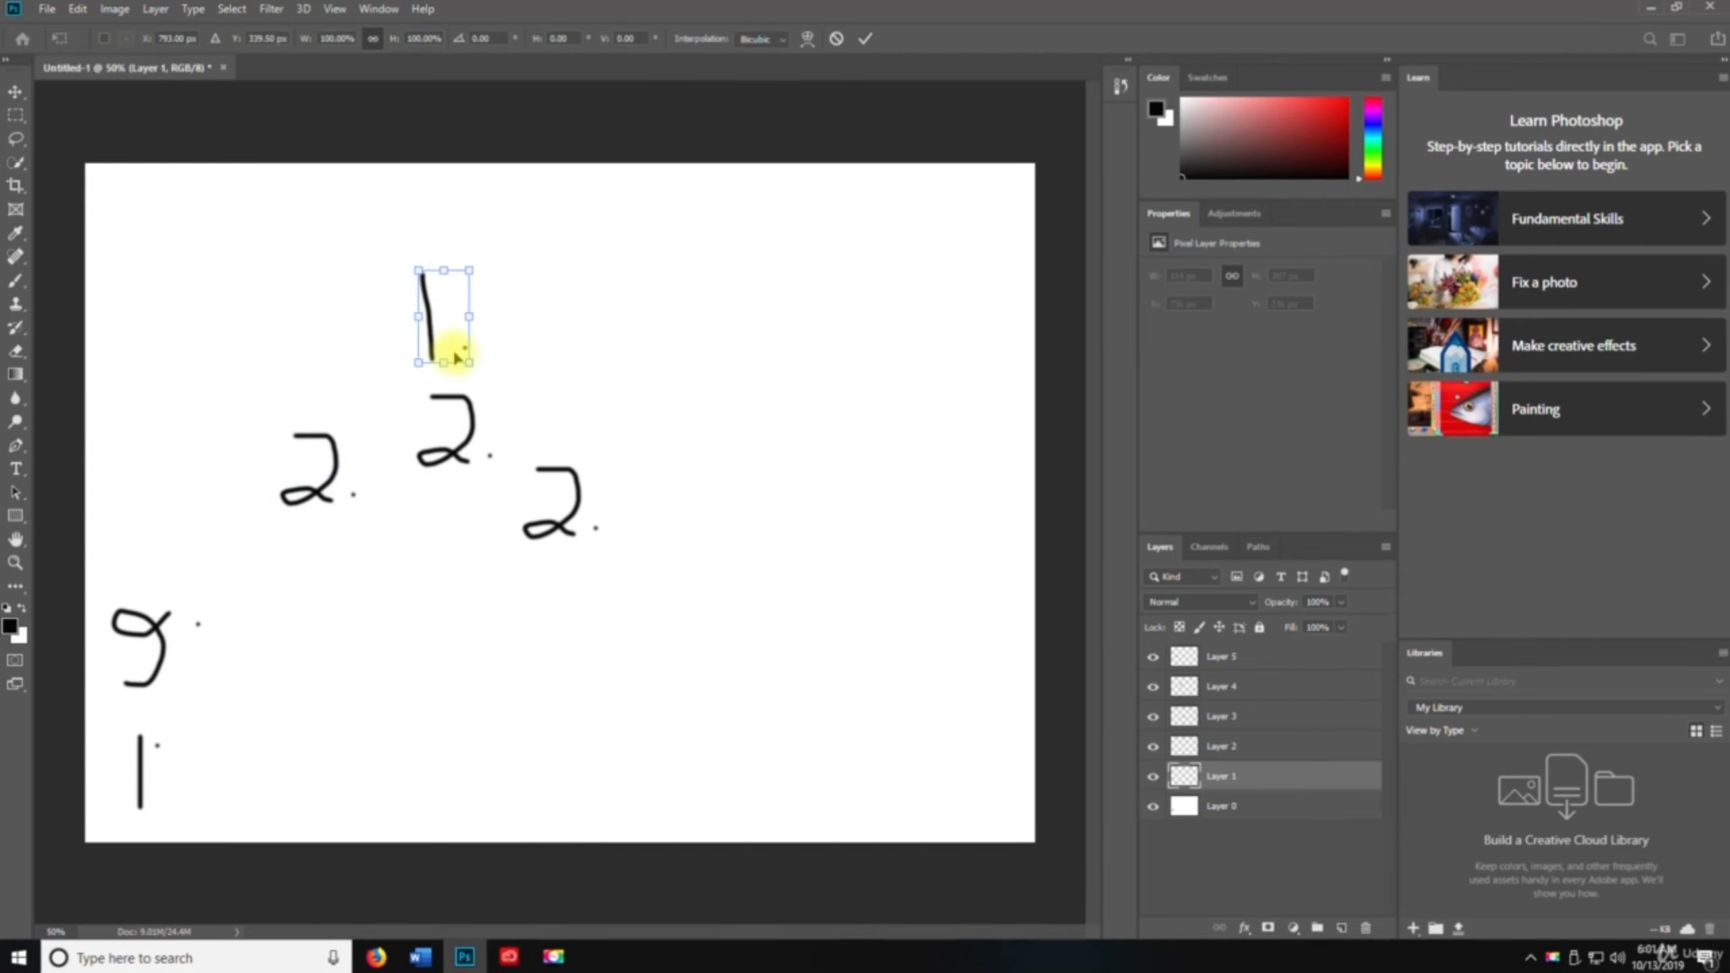
pyautogui.moveTo(469, 364); pyautogui.dragTo(629, 359)
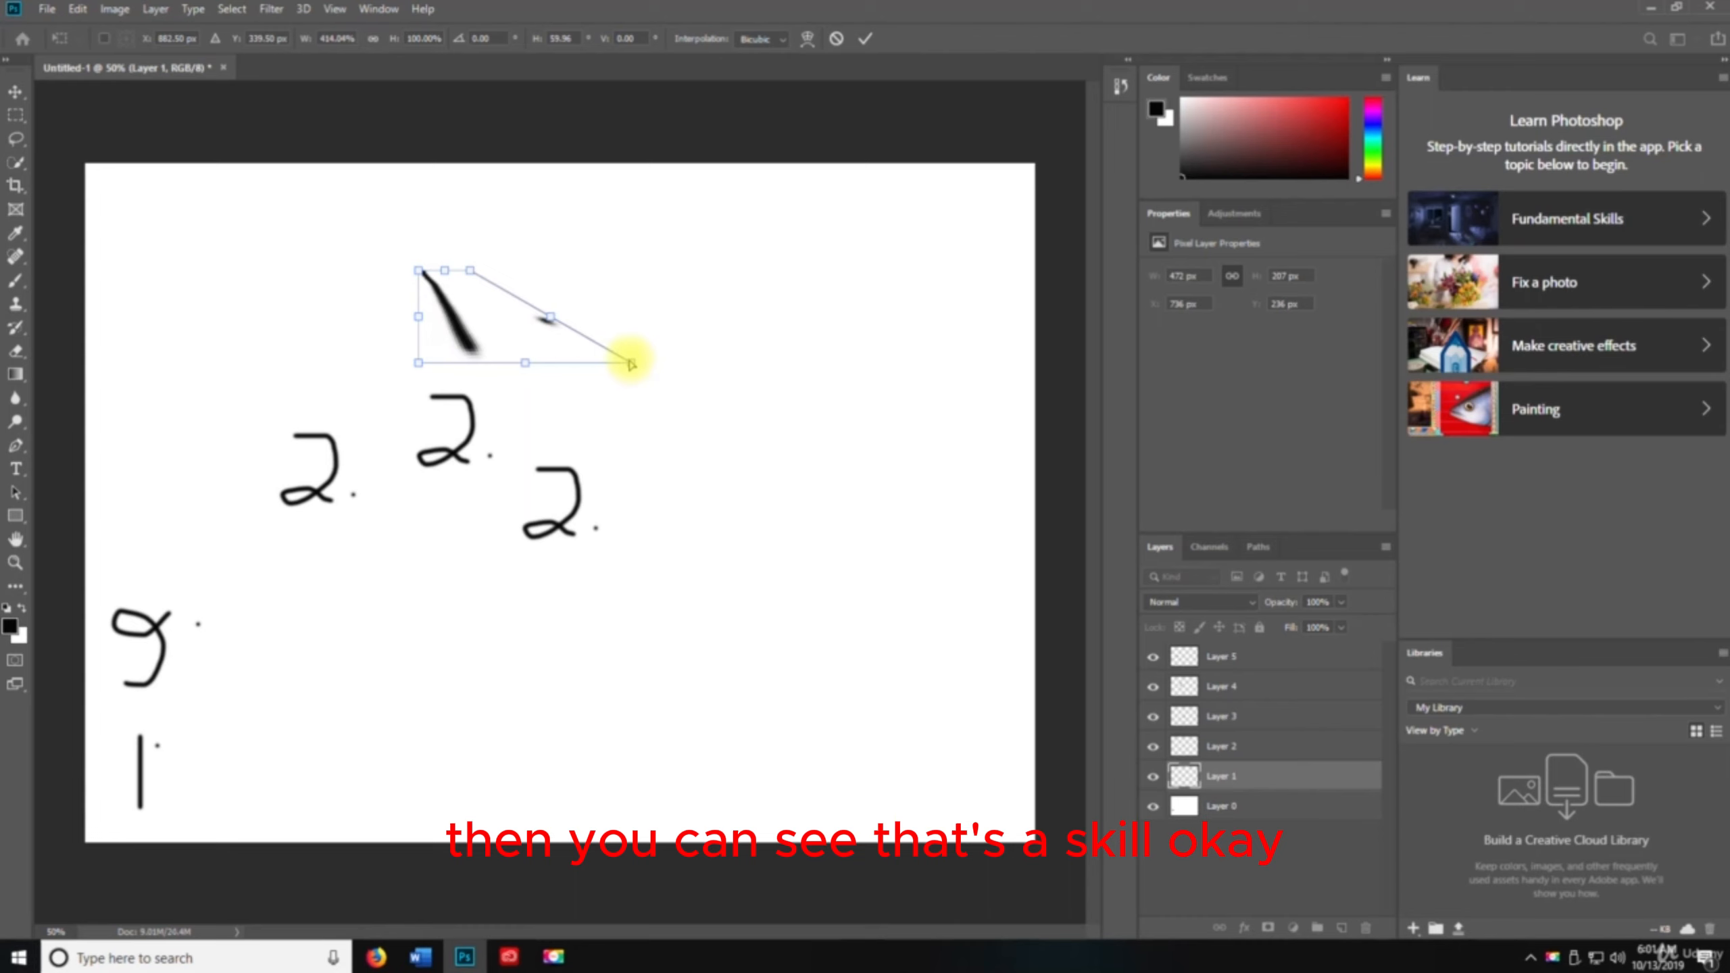
pyautogui.press('Return')
# Select Layer 2 and try to rotate it 90° clockwise, dismissing the error dialog
pyautogui.click(74, 9)
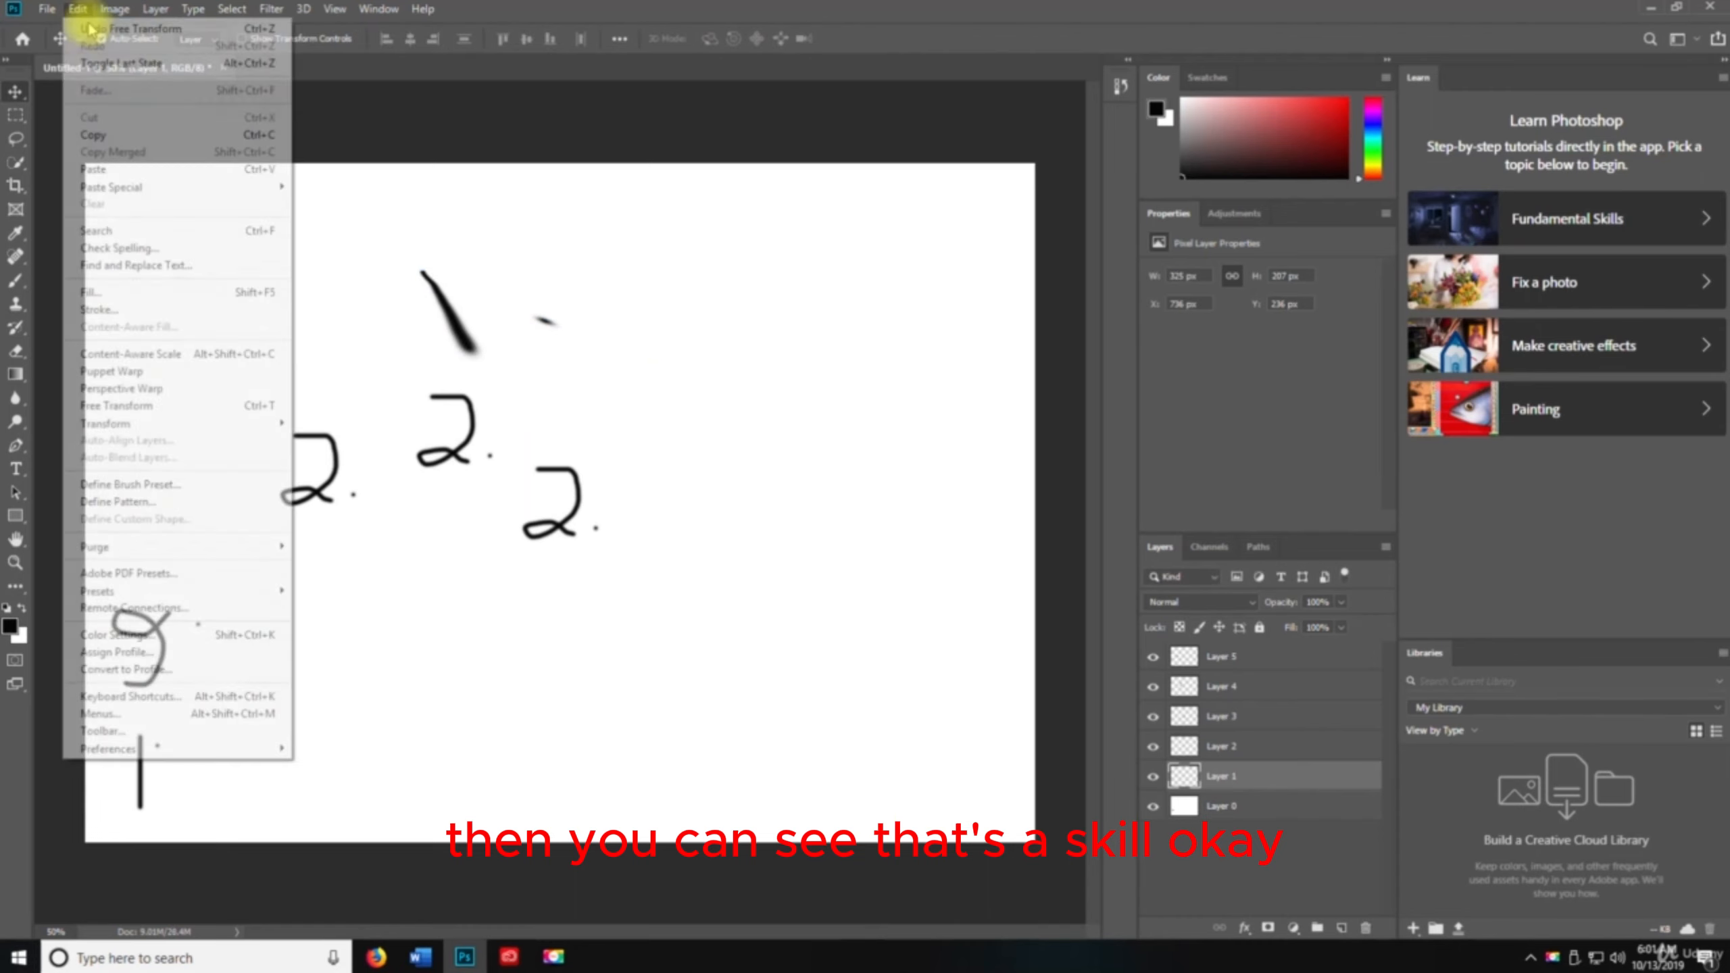
pyautogui.click(1287, 698)
pyautogui.click(1235, 746)
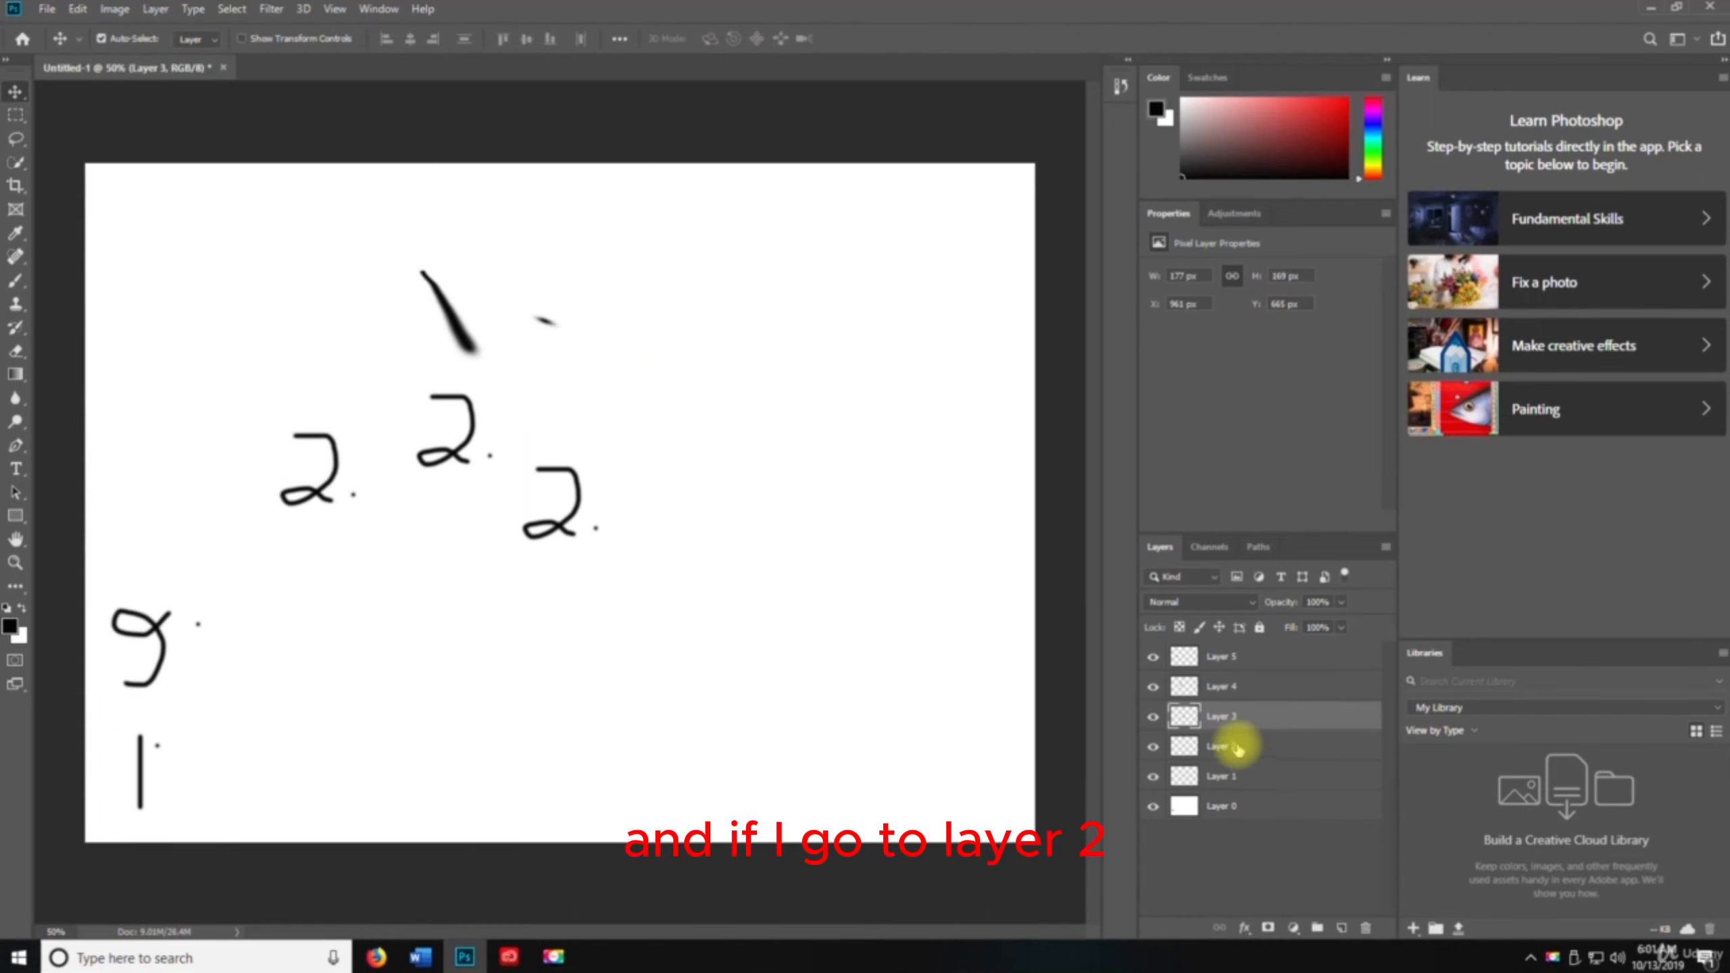
pyautogui.click(79, 10)
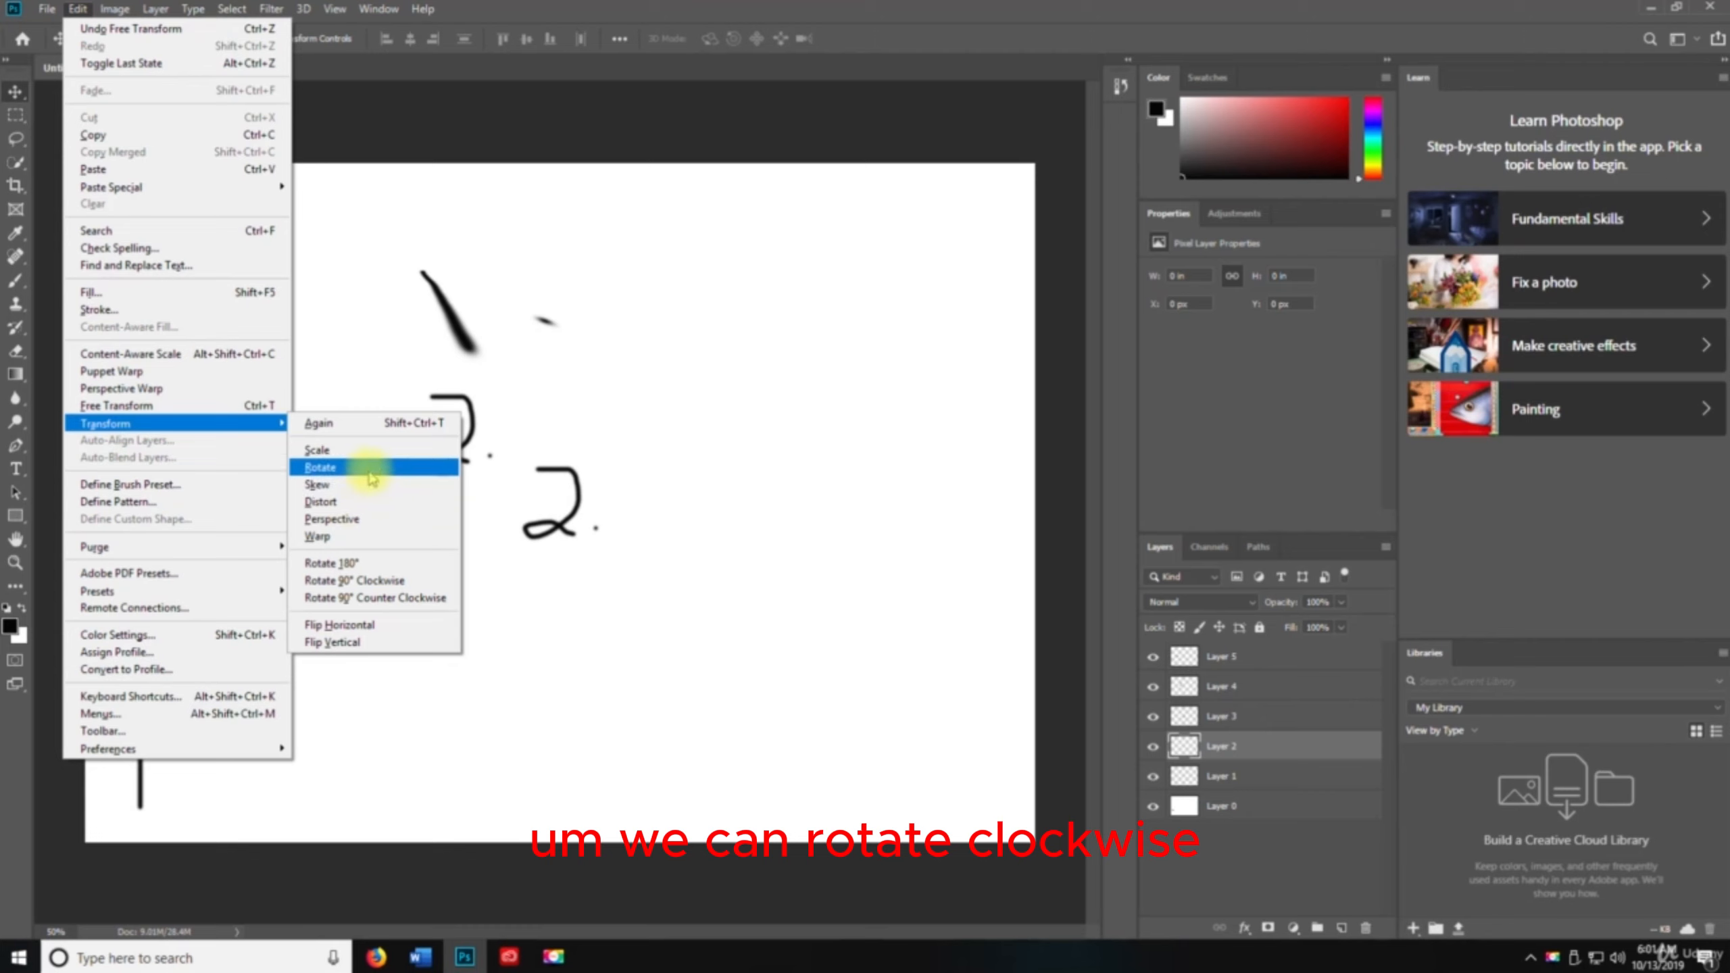
pyautogui.click(363, 580)
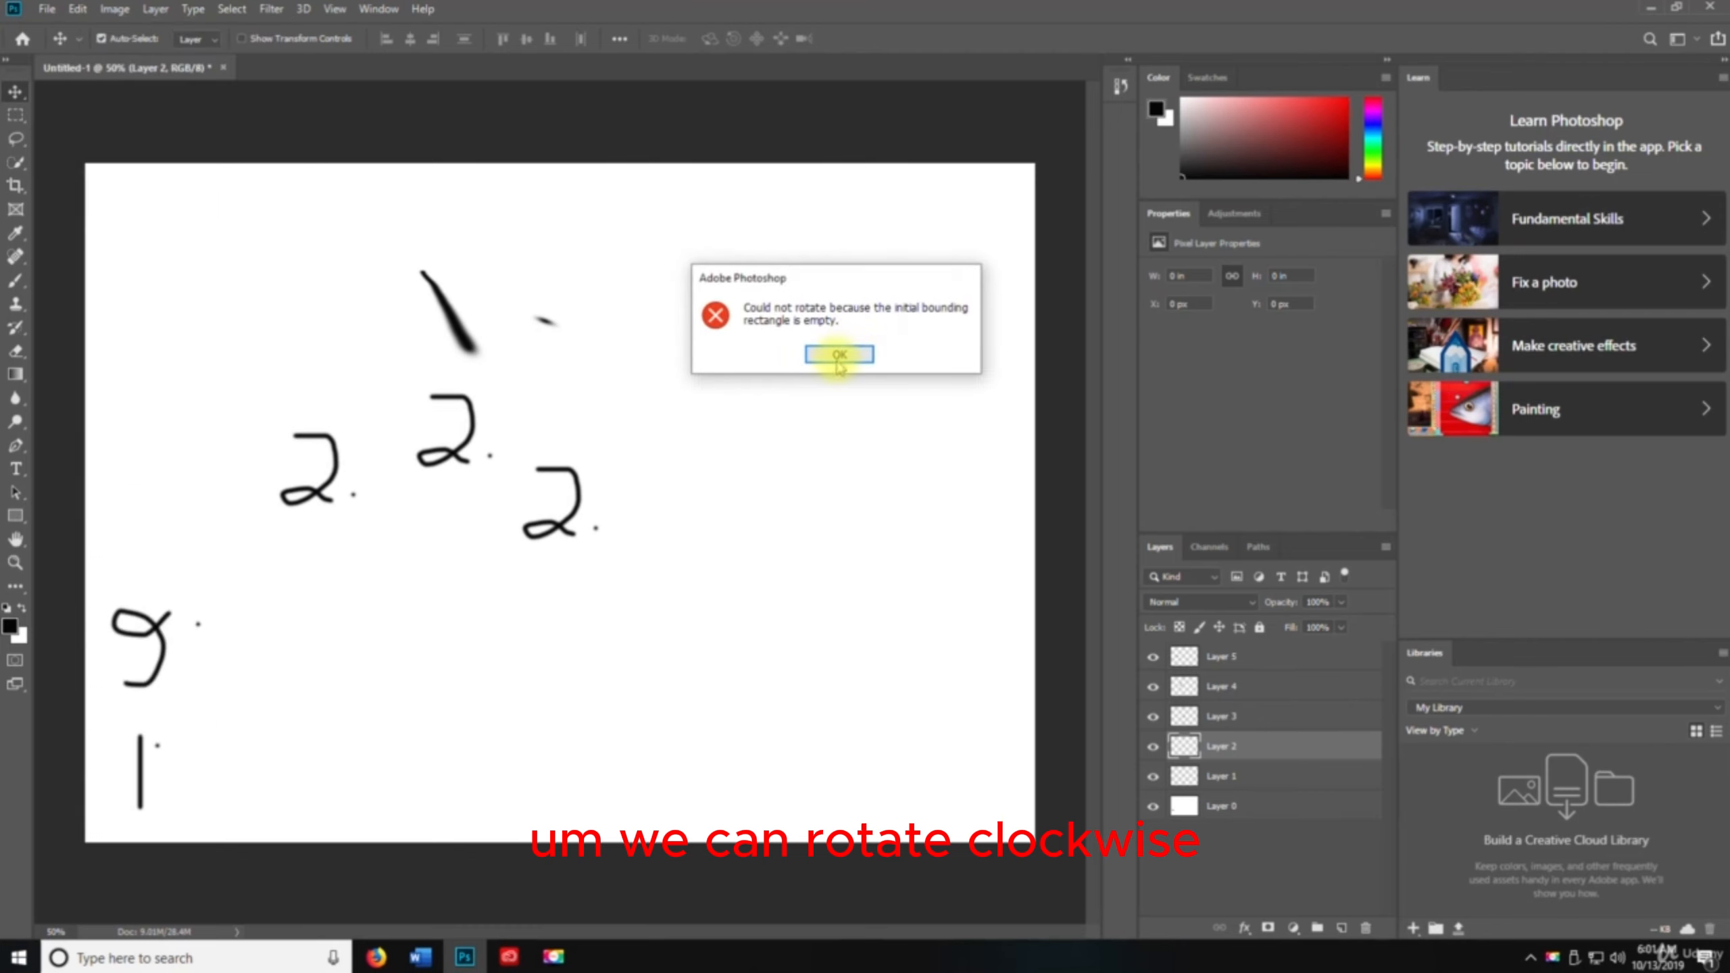
pyautogui.click(839, 354)
pyautogui.hotkey('ctrl', 't')
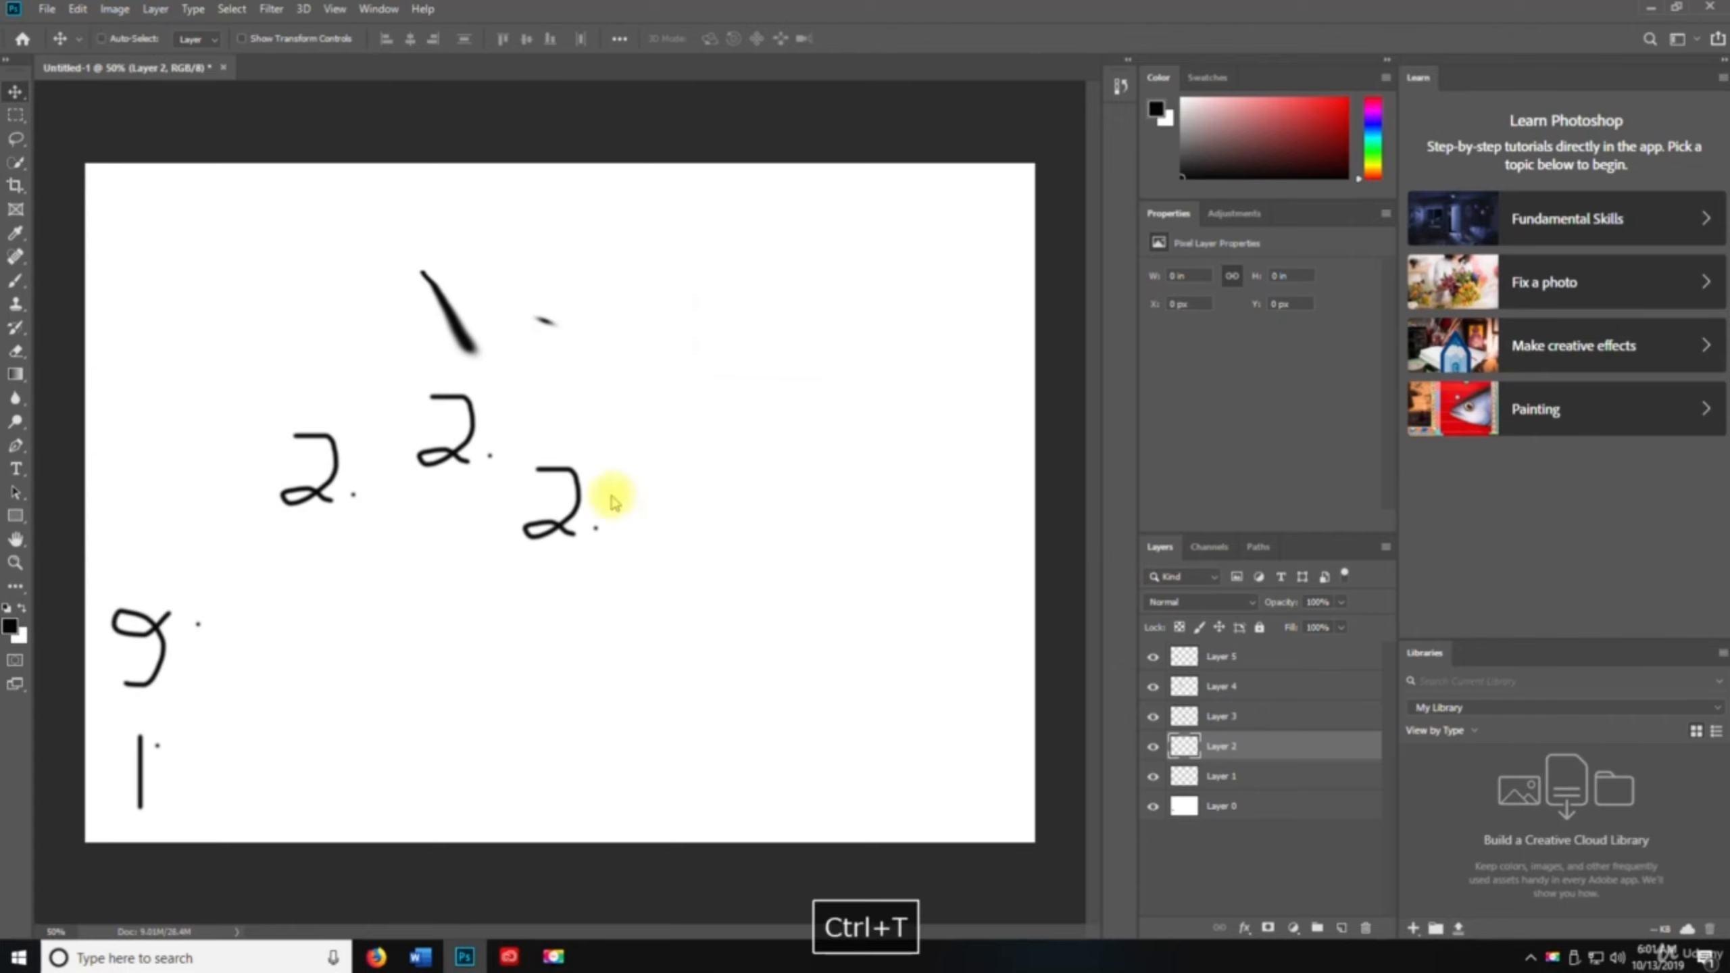
pyautogui.click(823, 351)
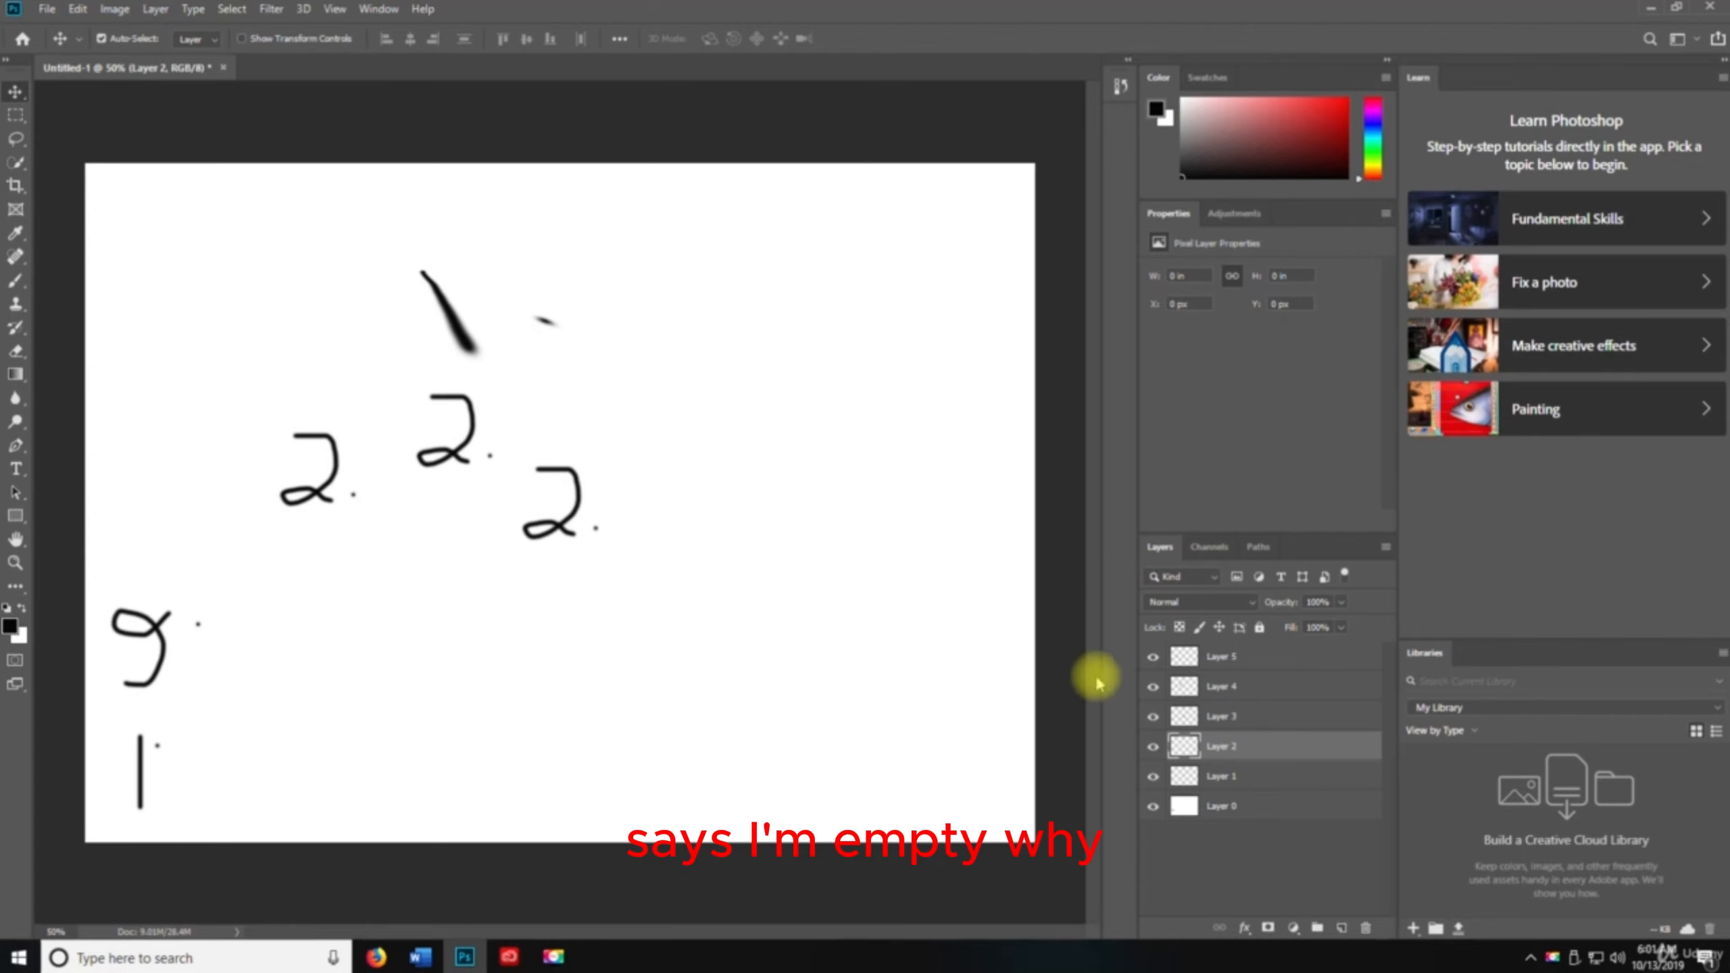
# Select Layer 3, start Free Transform, rotate its number 2 by 90° clockwise, and commit
pyautogui.click(1224, 715)
pyautogui.hotkey('ctrl', 't')
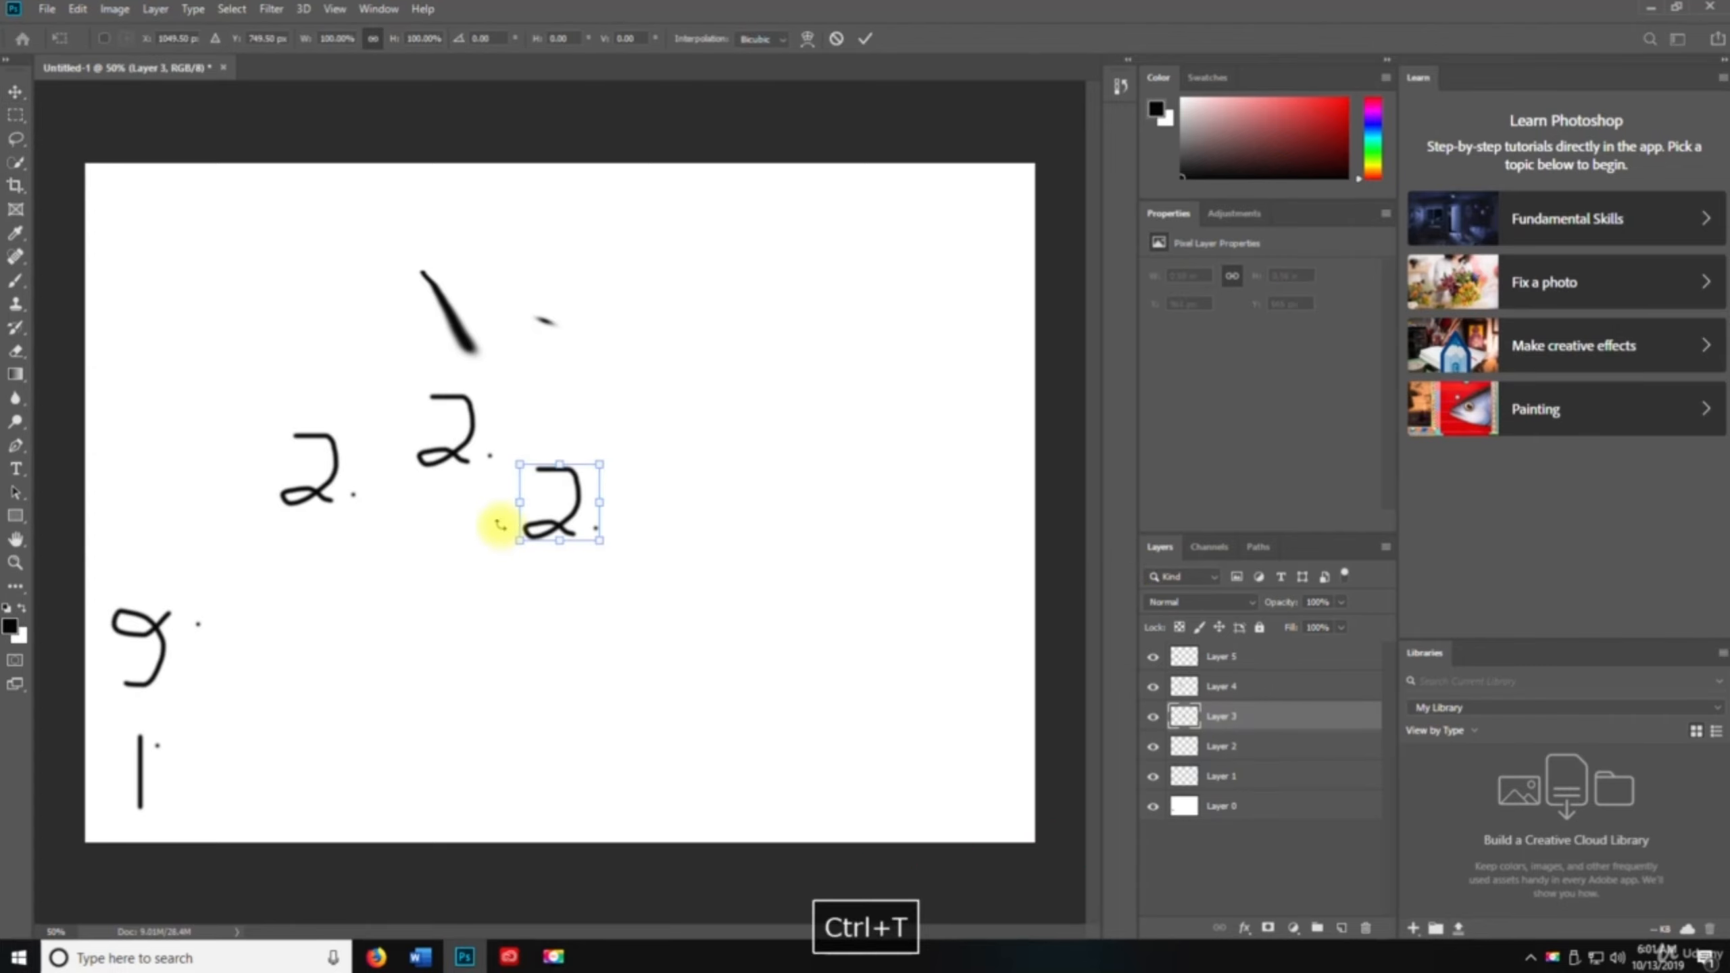
pyautogui.click(77, 9)
pyautogui.moveTo(157, 423)
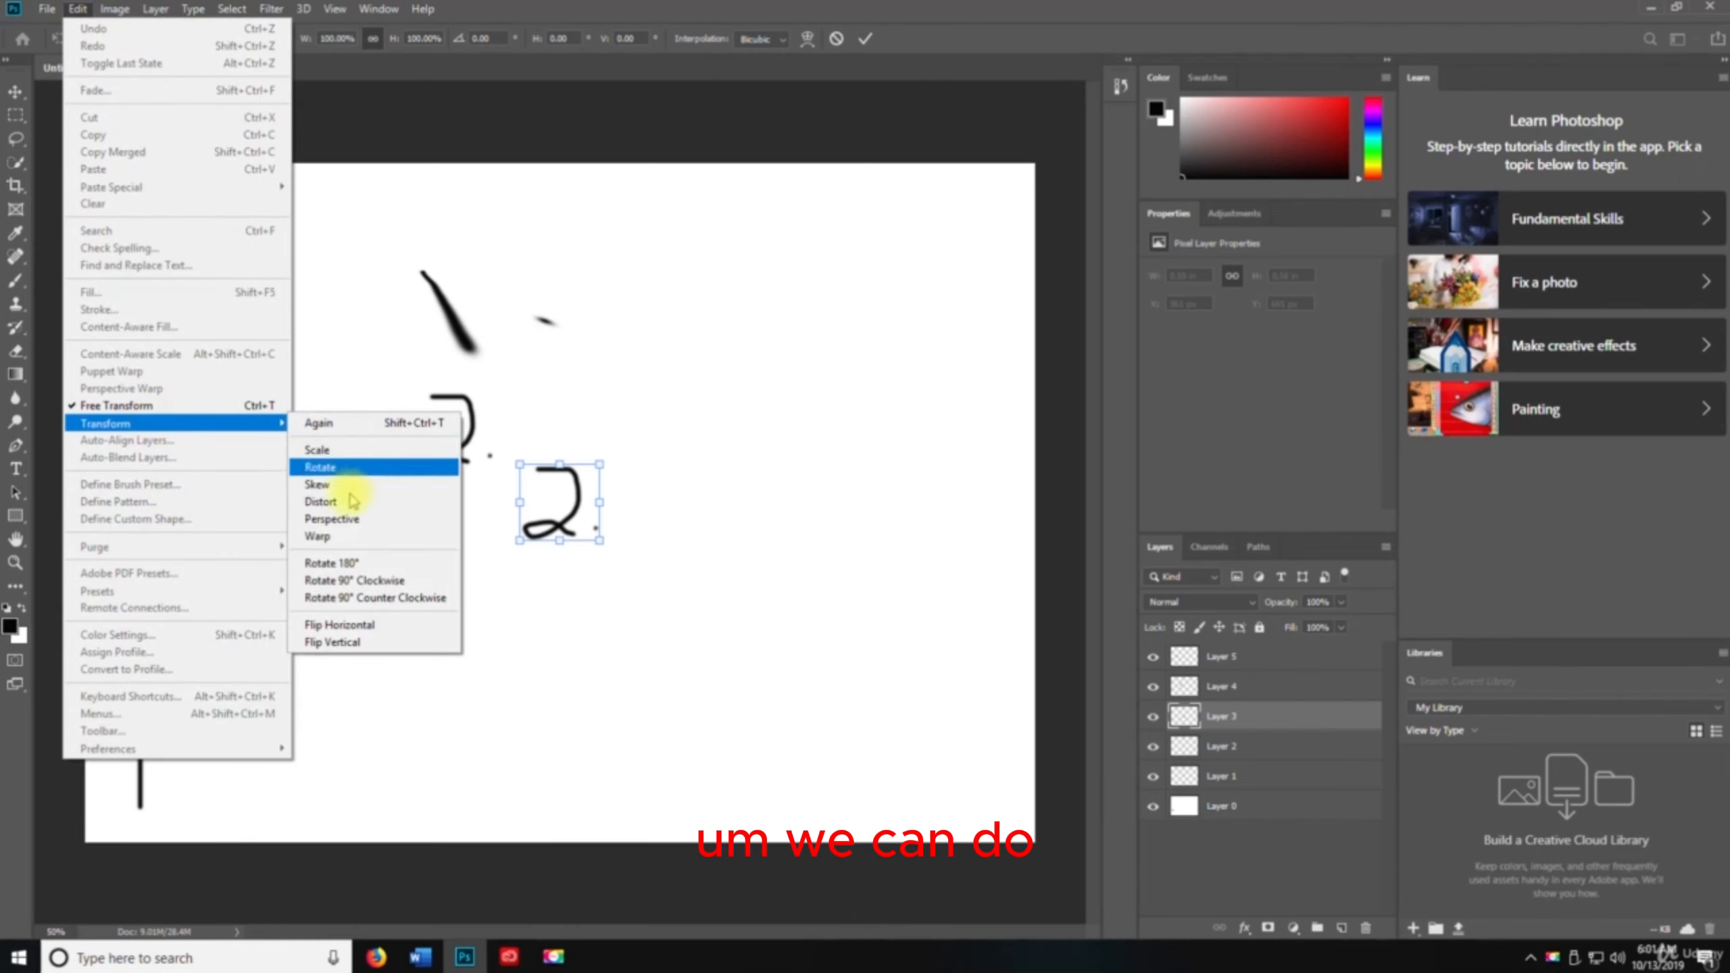
pyautogui.click(358, 581)
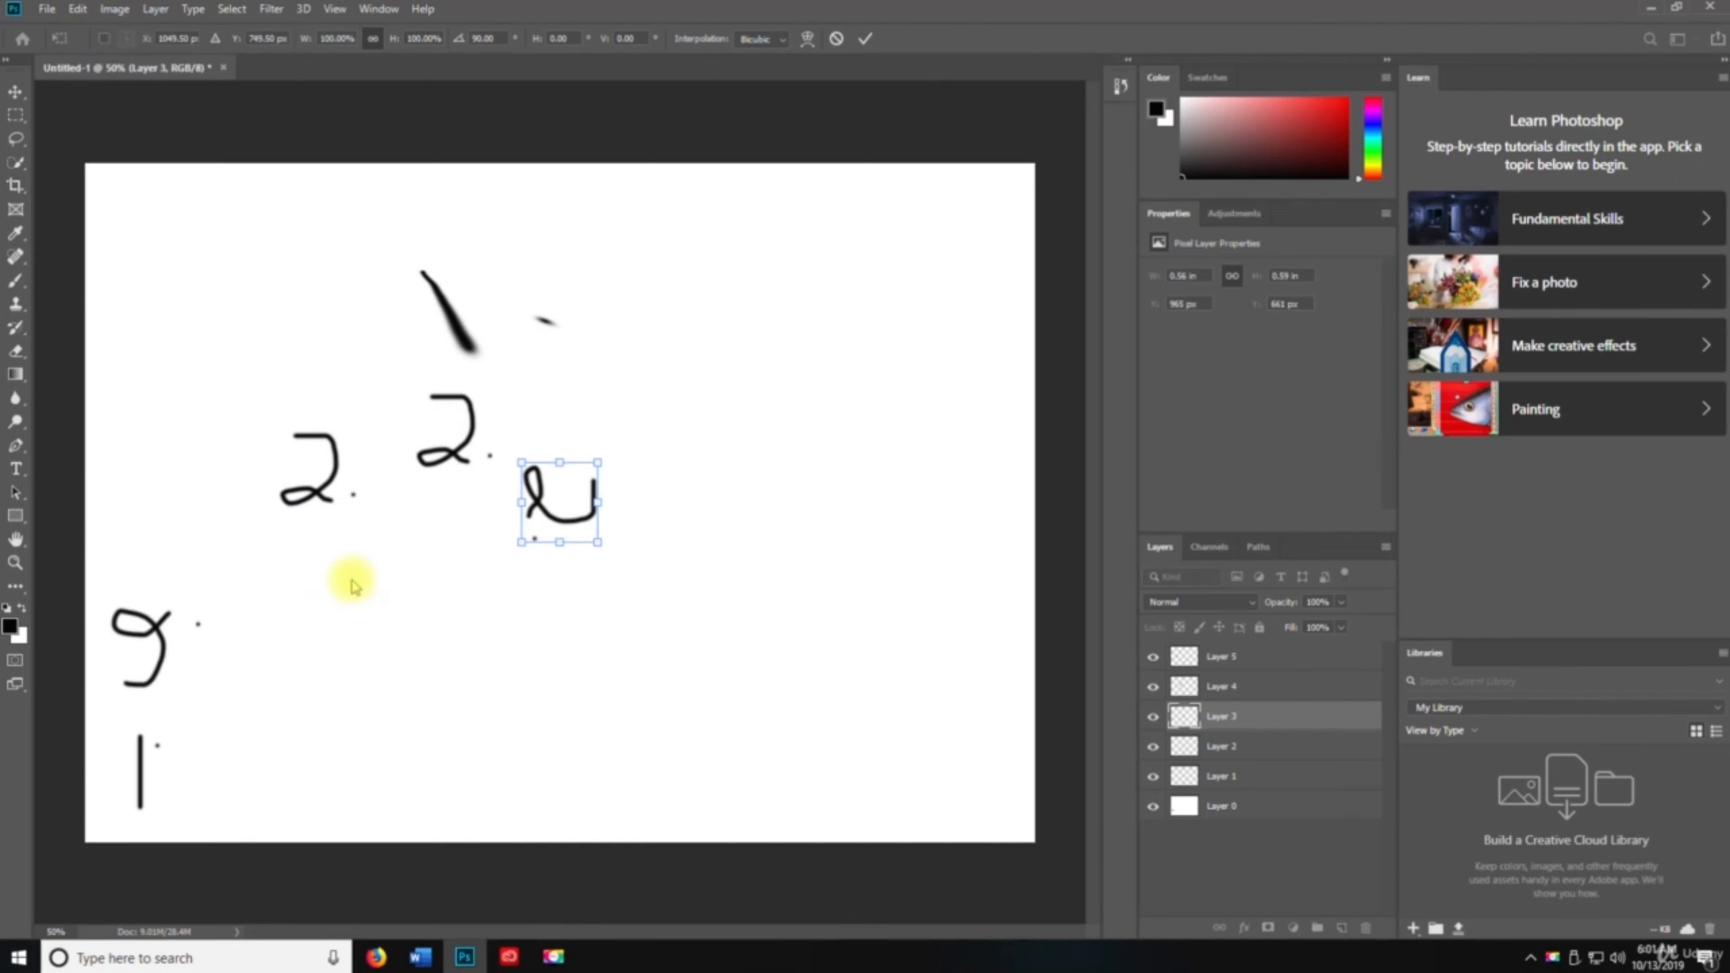
pyautogui.press('Return')
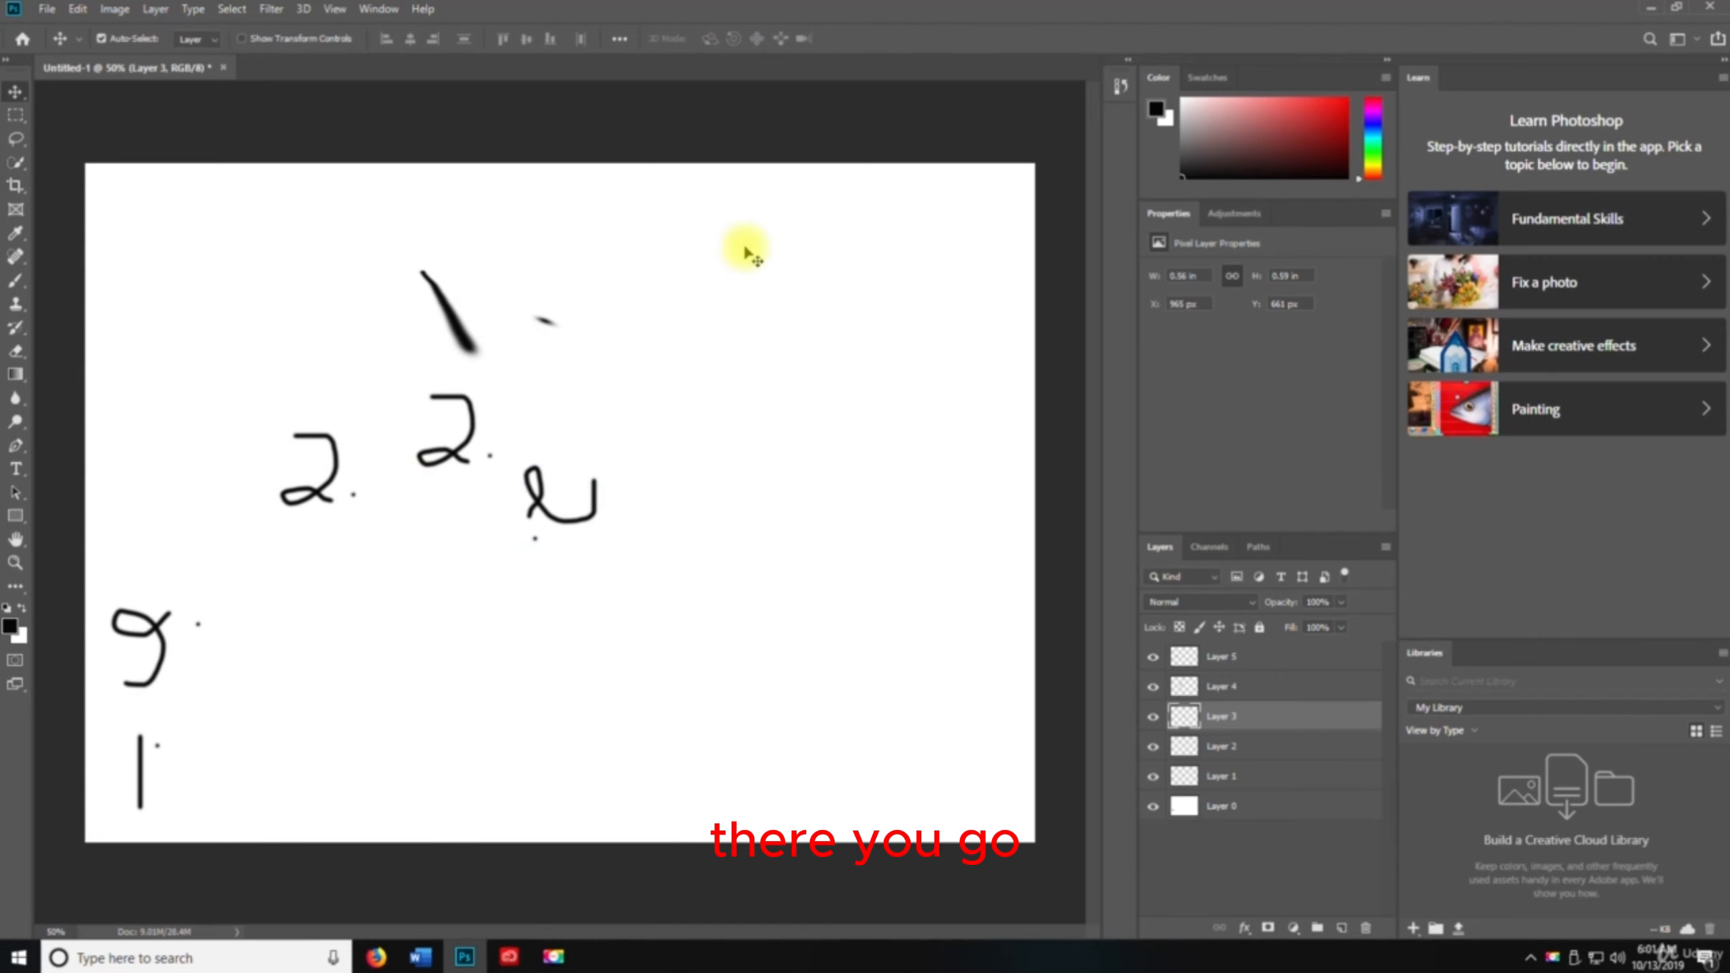
# Open the Keyboard Shortcuts and Menus dialog, enlarge it, browse the File menu shortcuts, and cancel
pyautogui.click(79, 9)
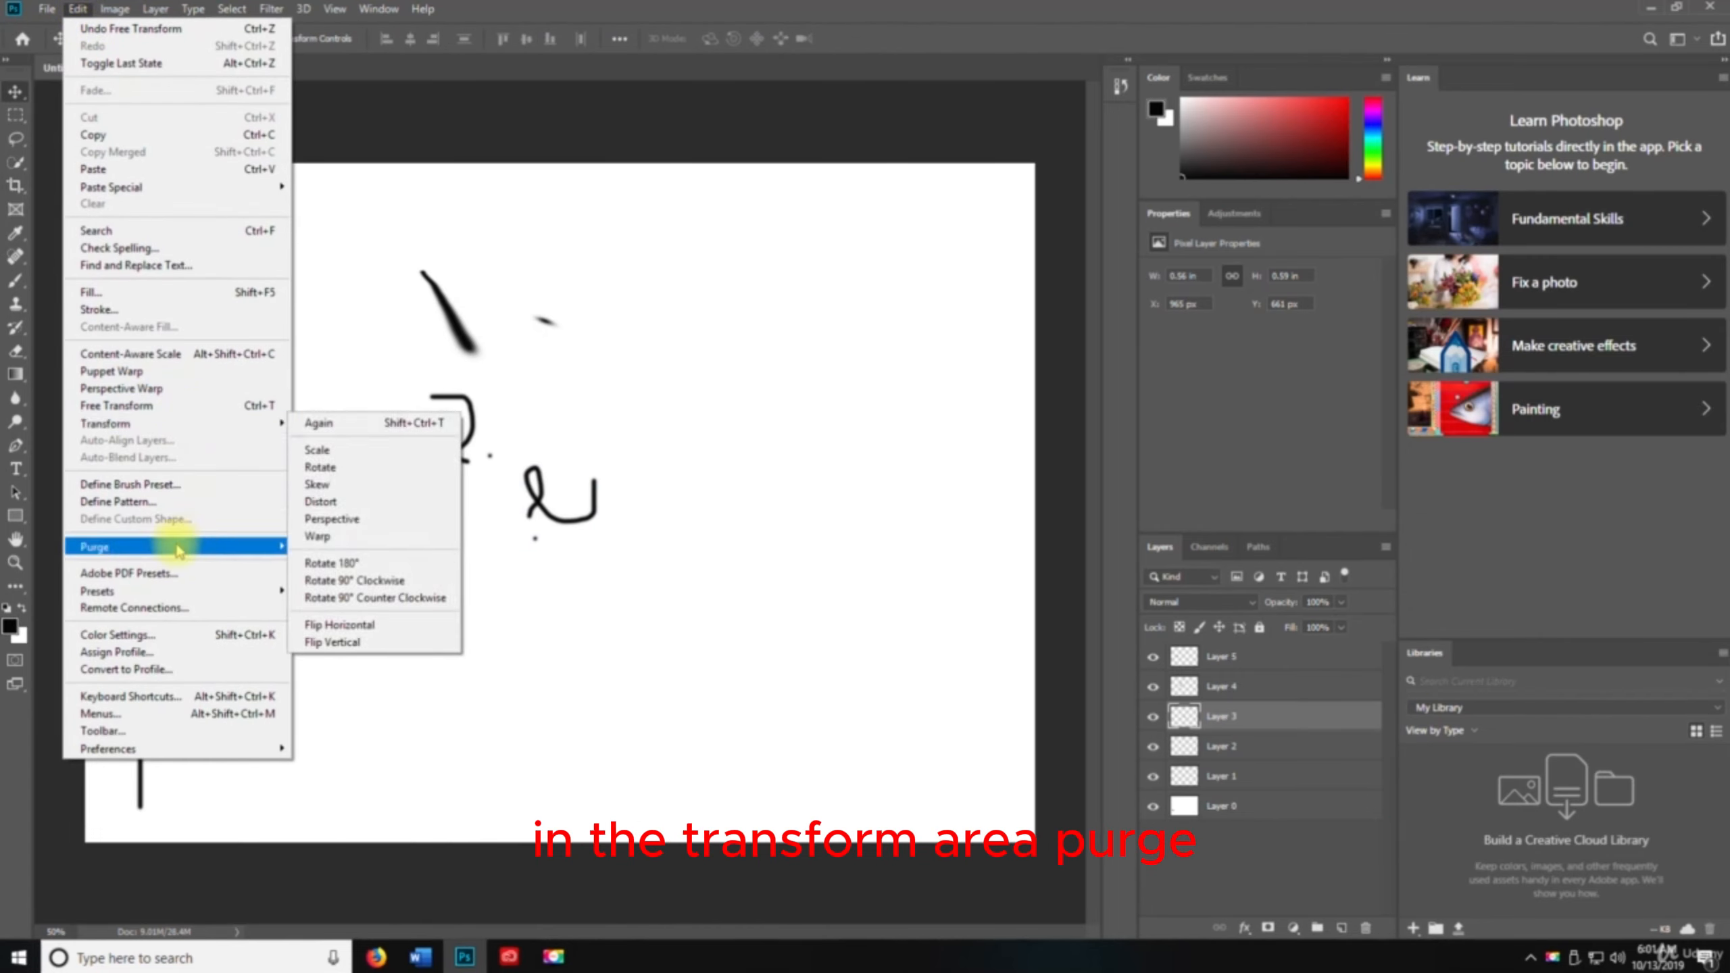
pyautogui.moveTo(177, 548)
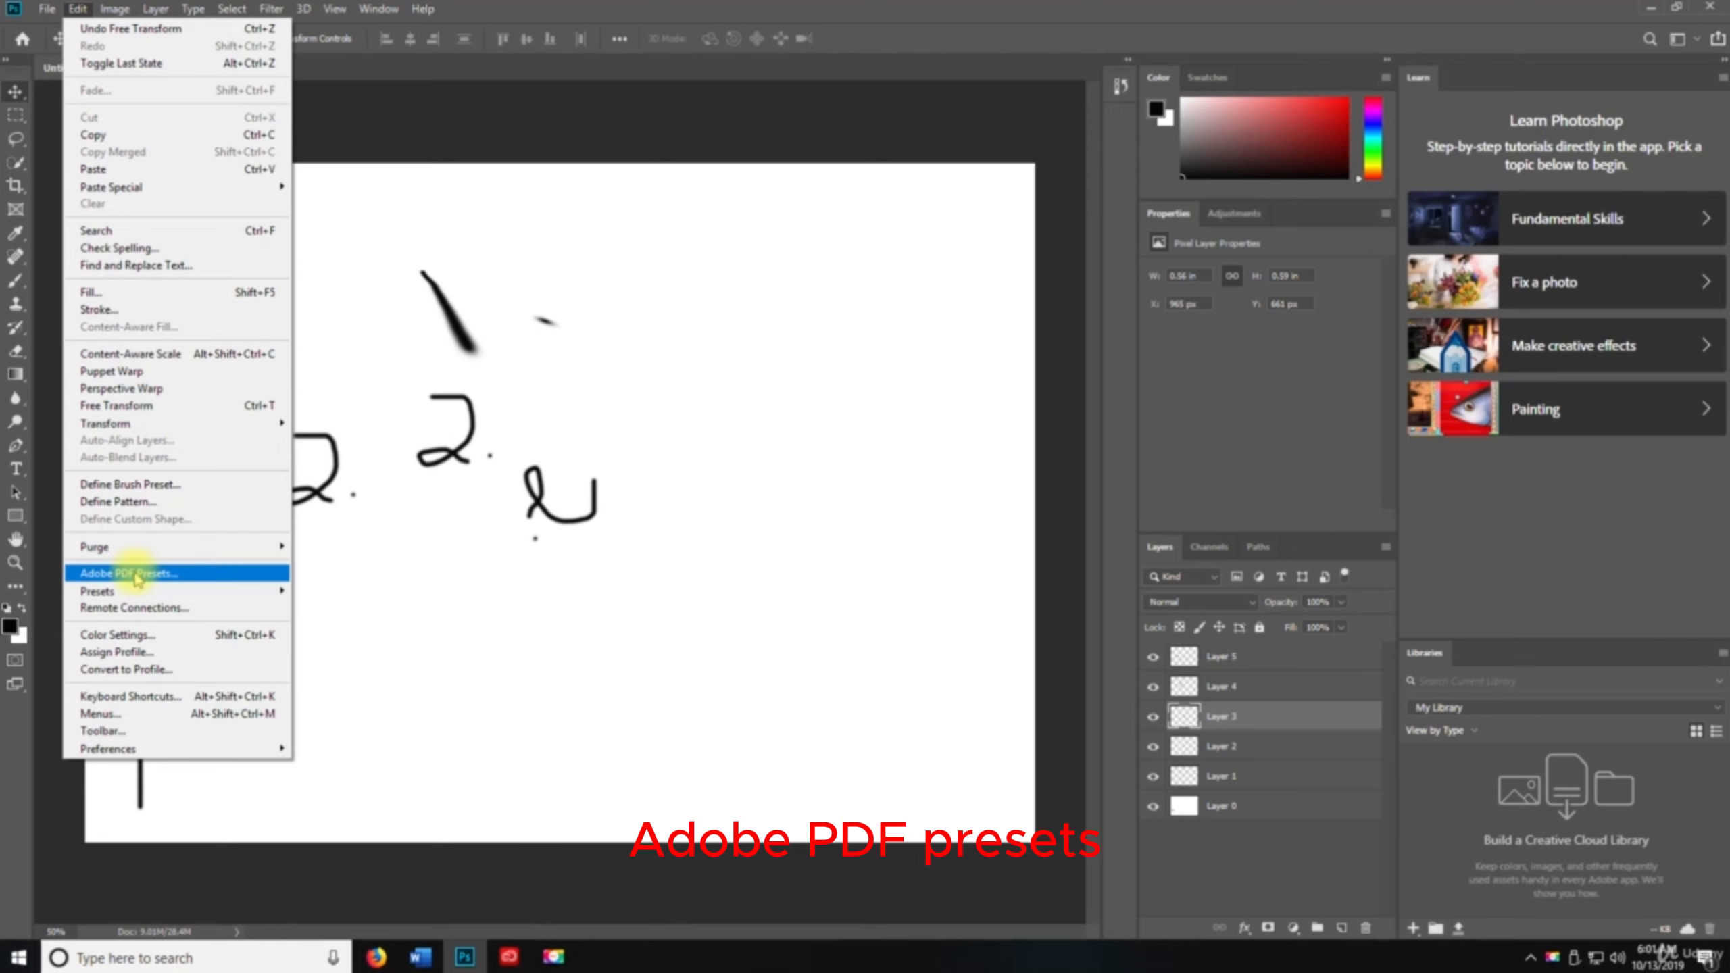
pyautogui.moveTo(140, 592)
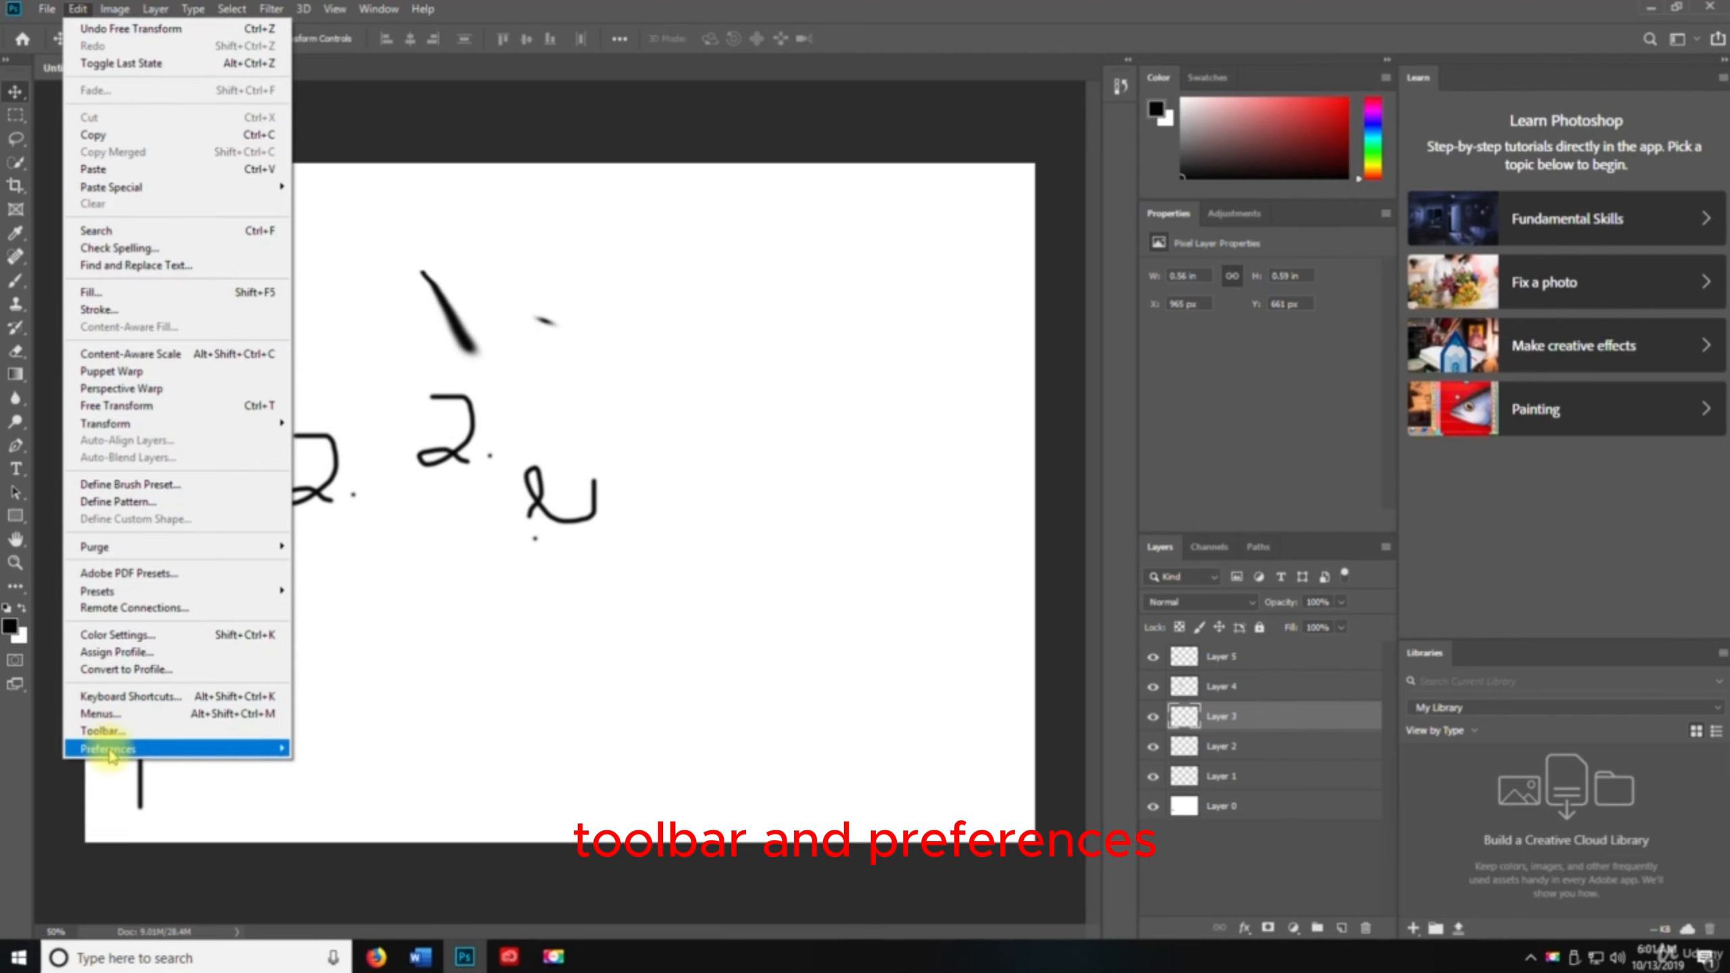
pyautogui.moveTo(111, 749)
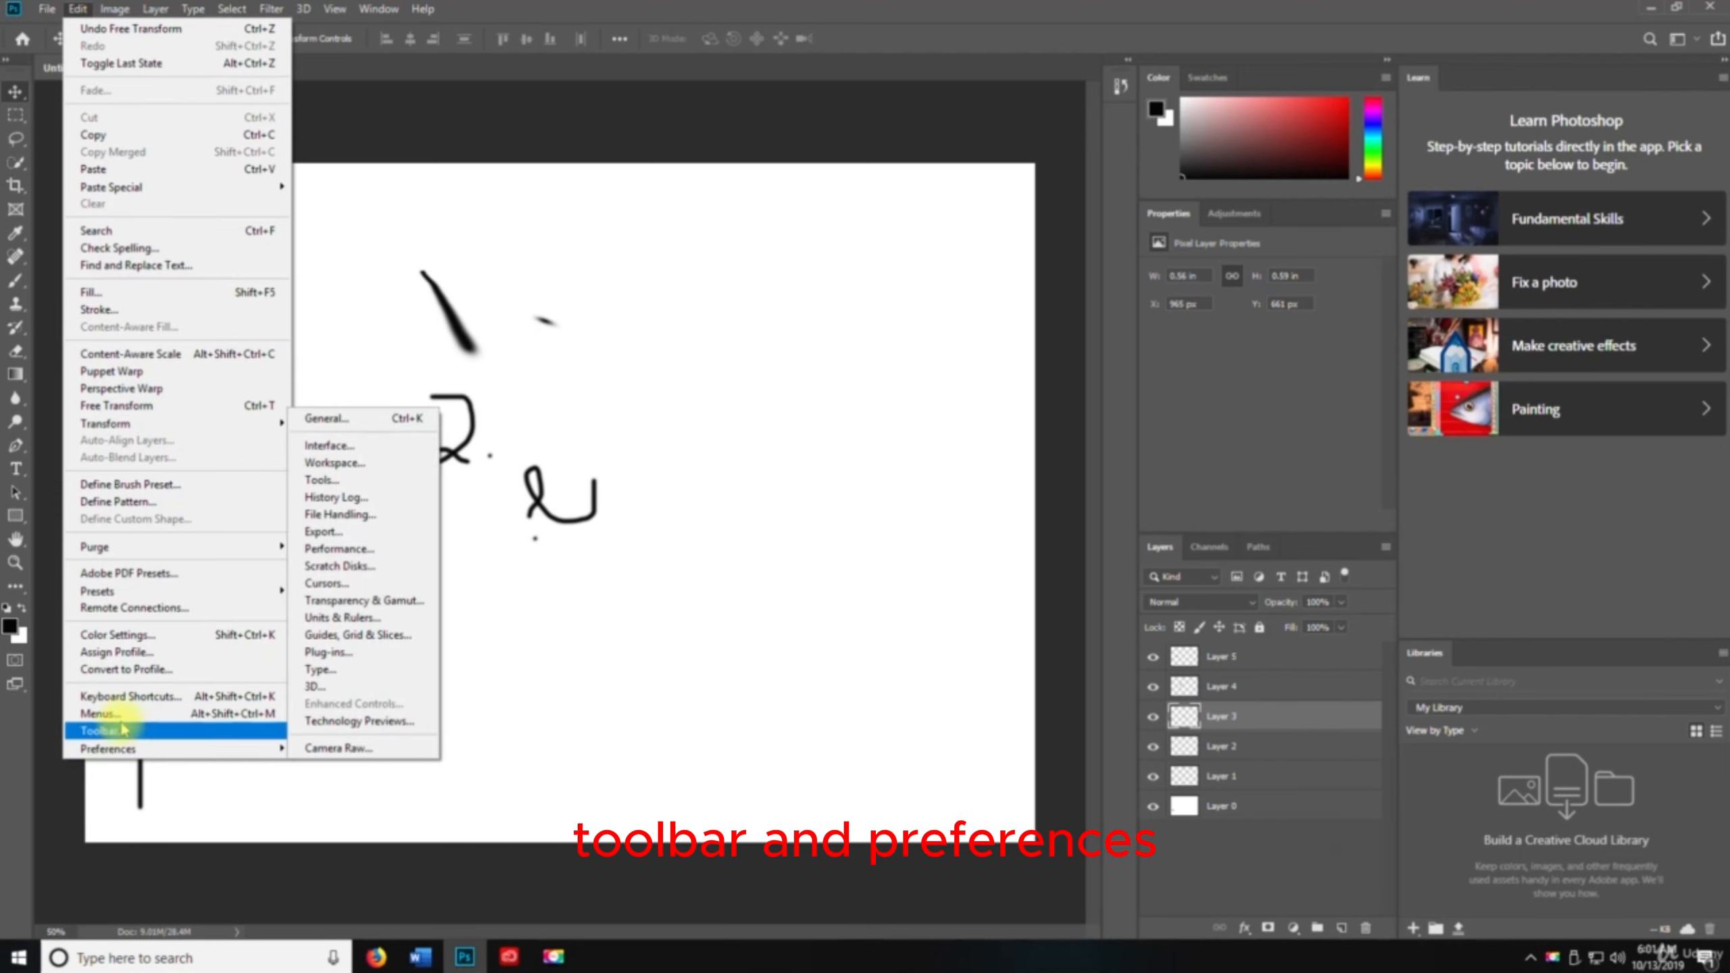
pyautogui.click(128, 696)
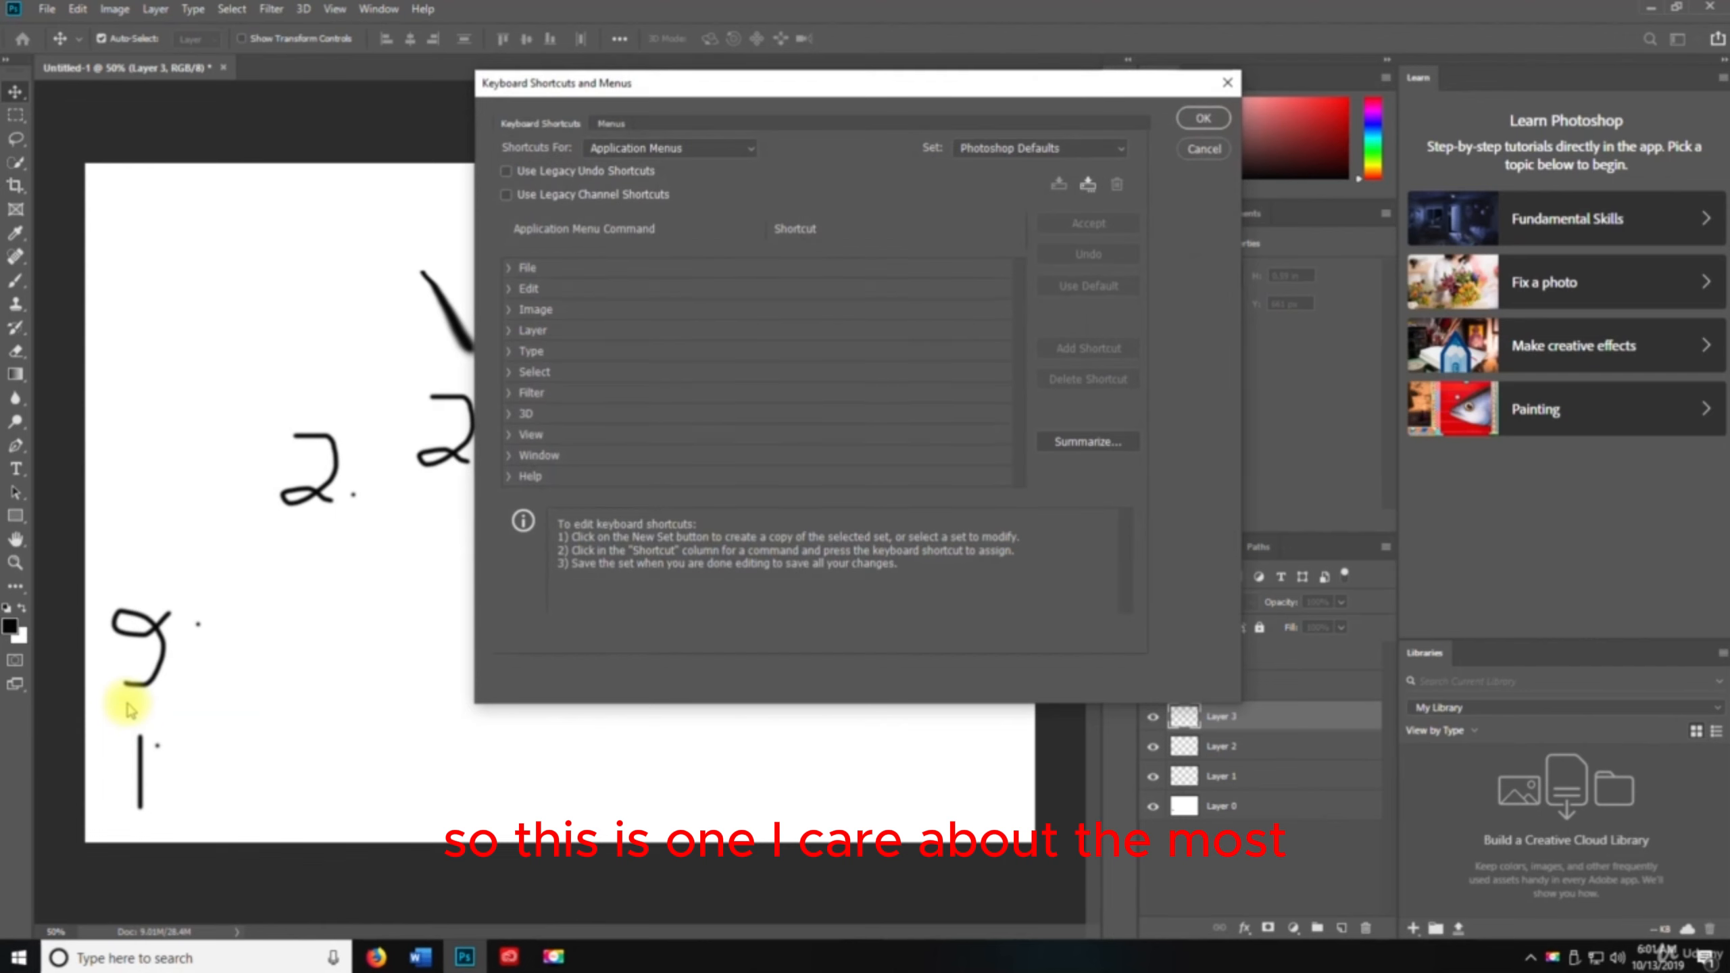
pyautogui.moveTo(599, 86); pyautogui.dragTo(285, 70)
pyautogui.moveTo(928, 681); pyautogui.dragTo(1424, 865)
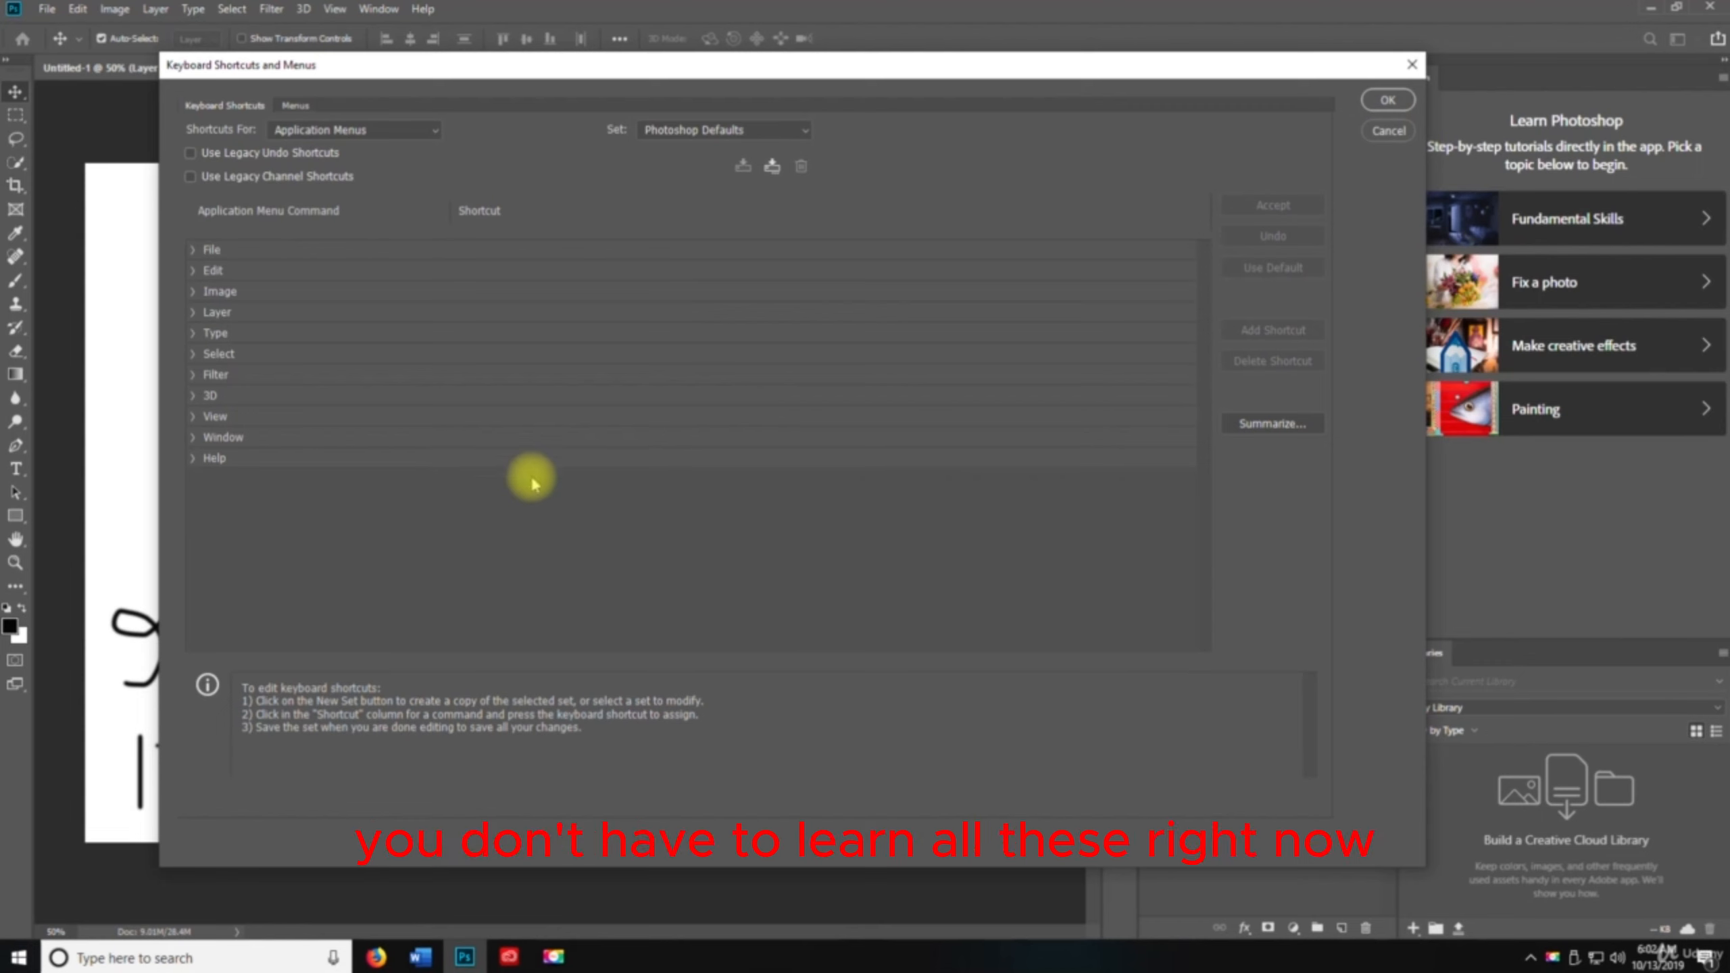
pyautogui.click(190, 251)
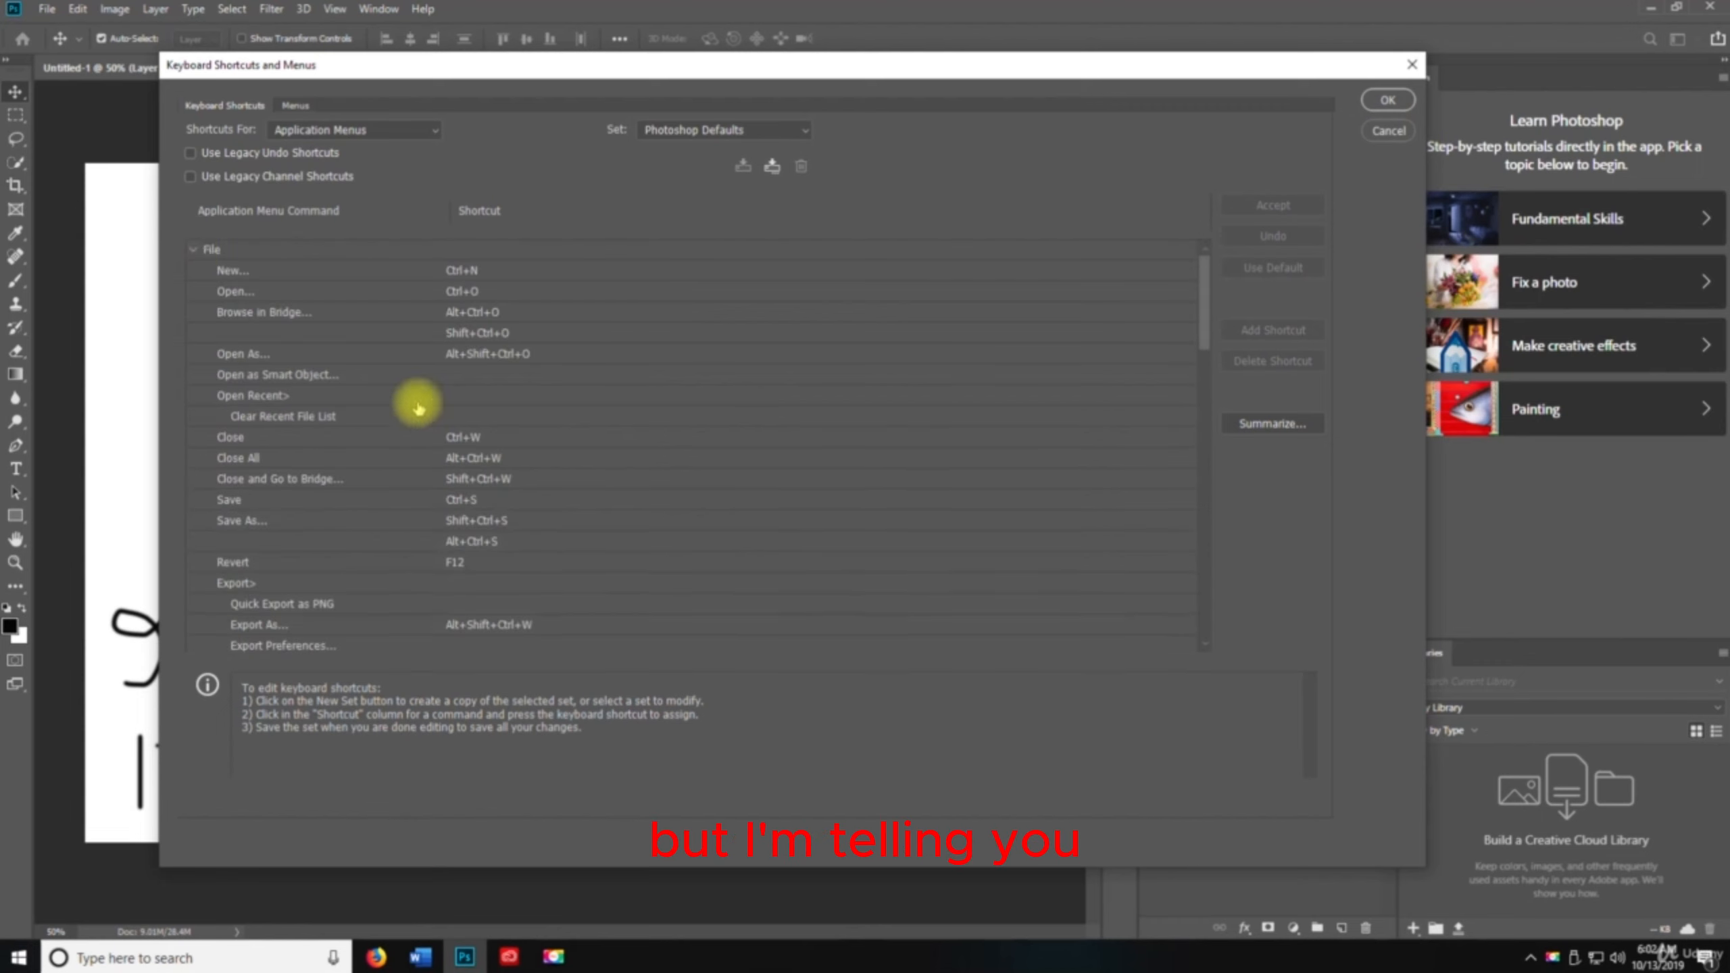
pyautogui.scroll(-2, 490, 454)
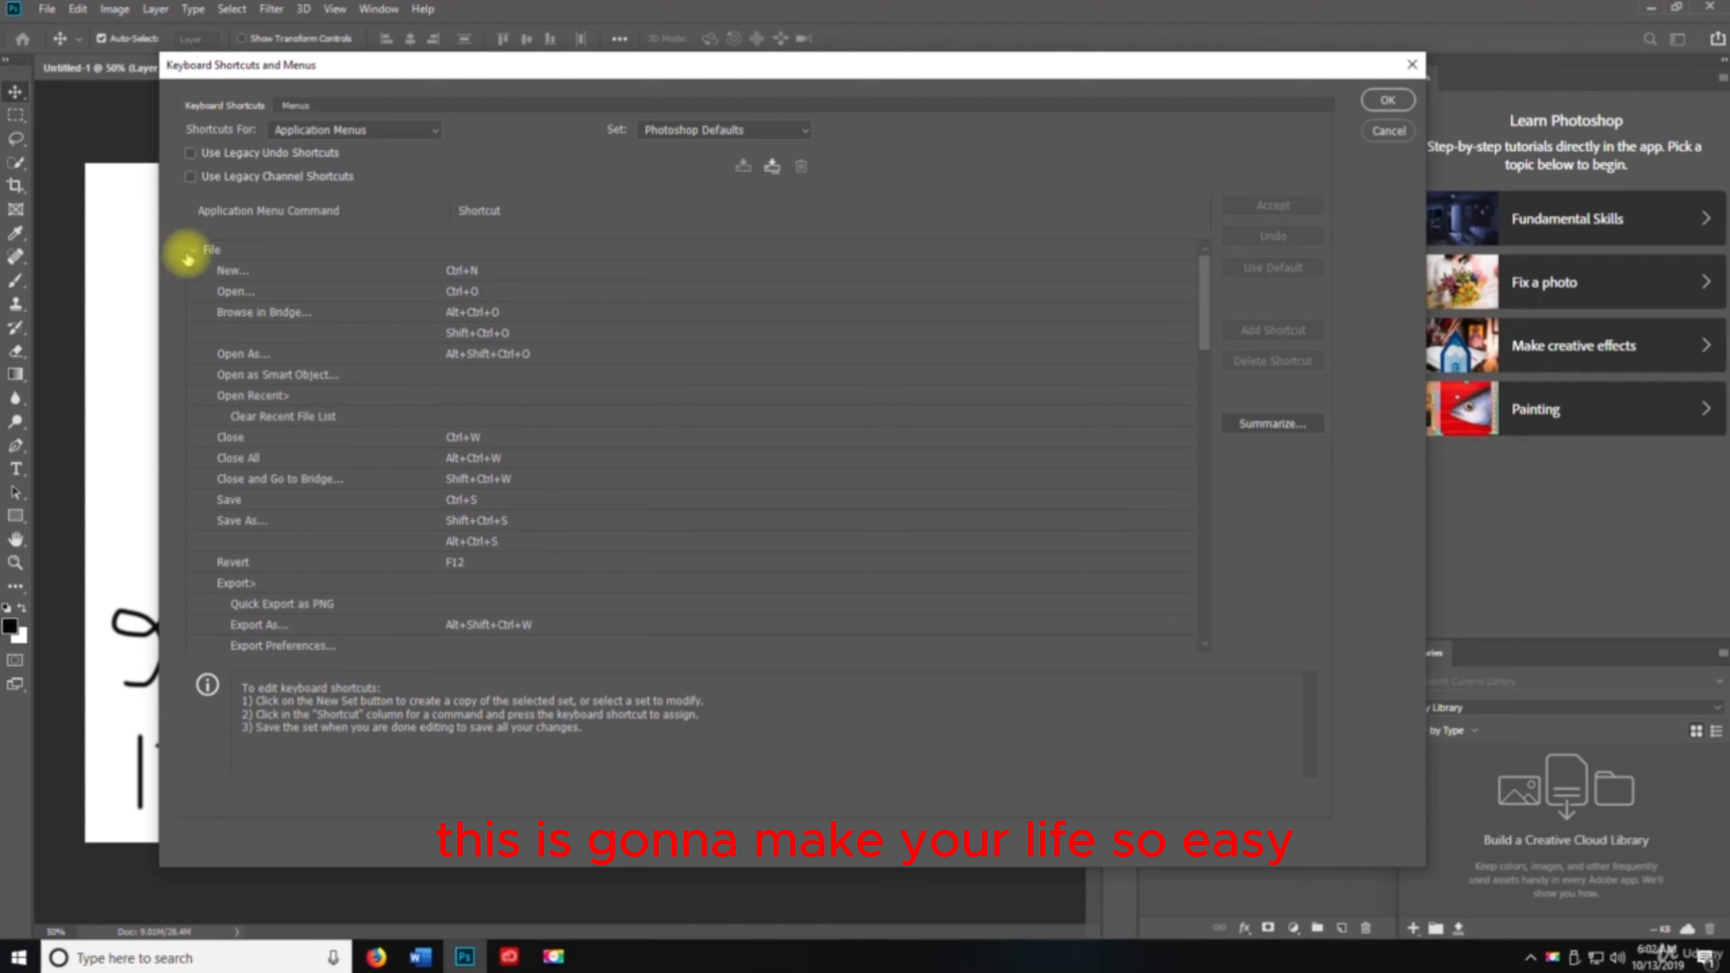
pyautogui.click(188, 251)
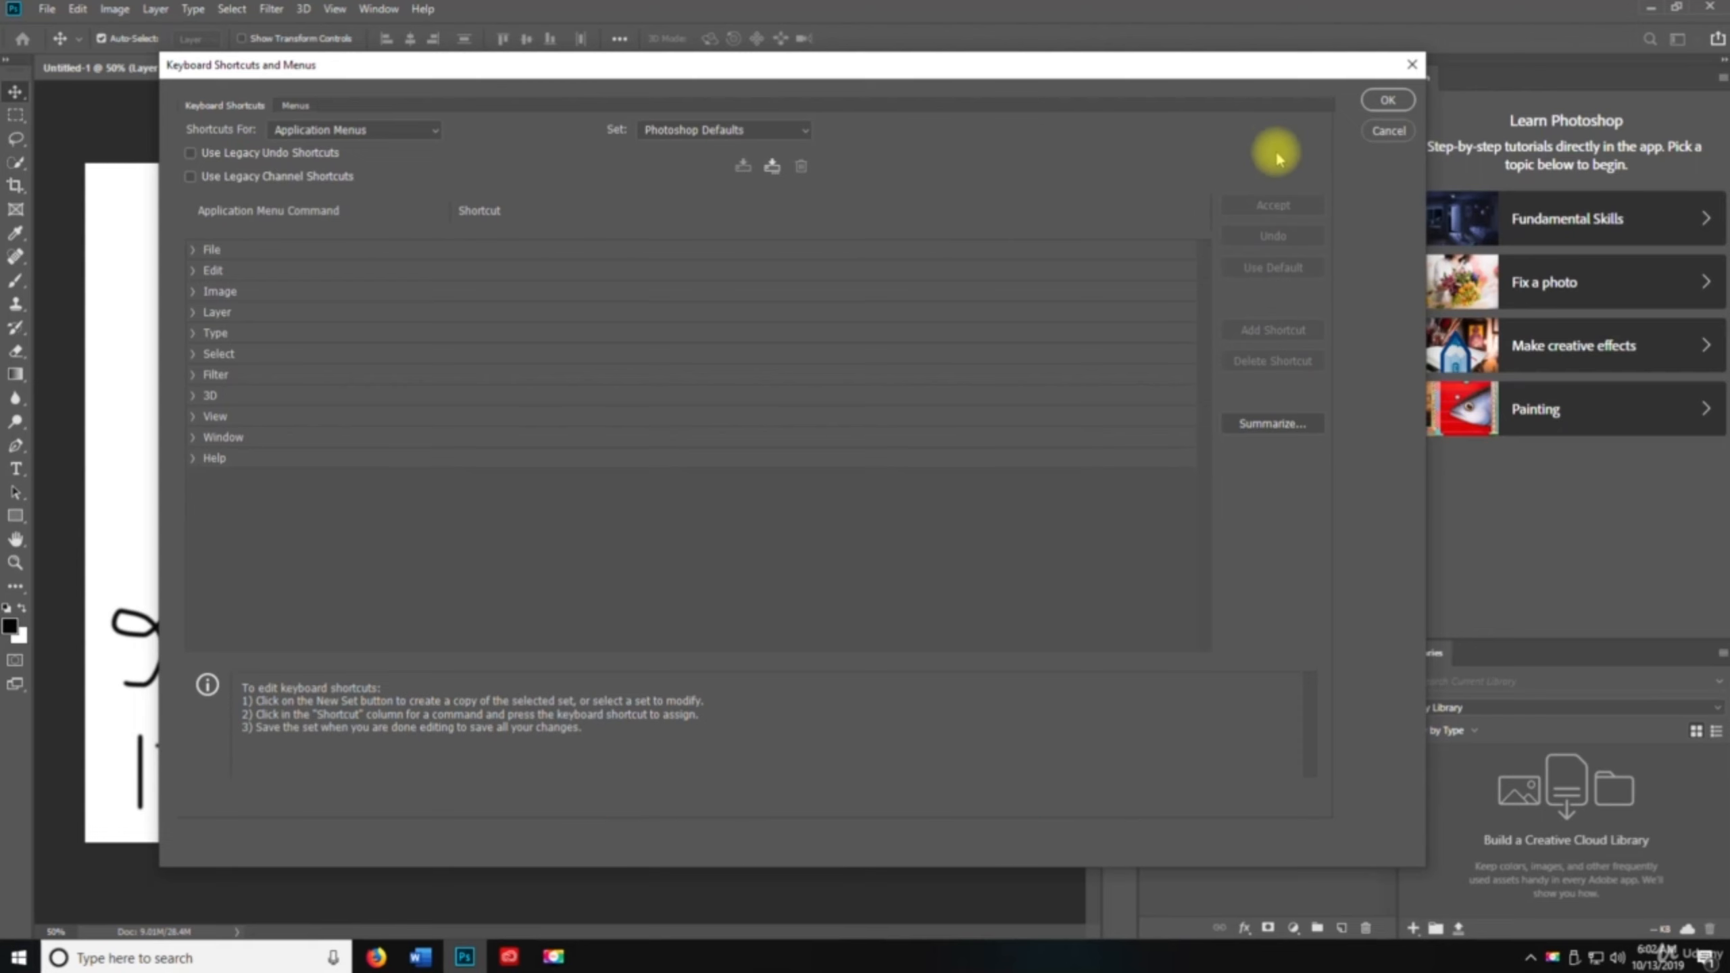
pyautogui.click(1380, 132)
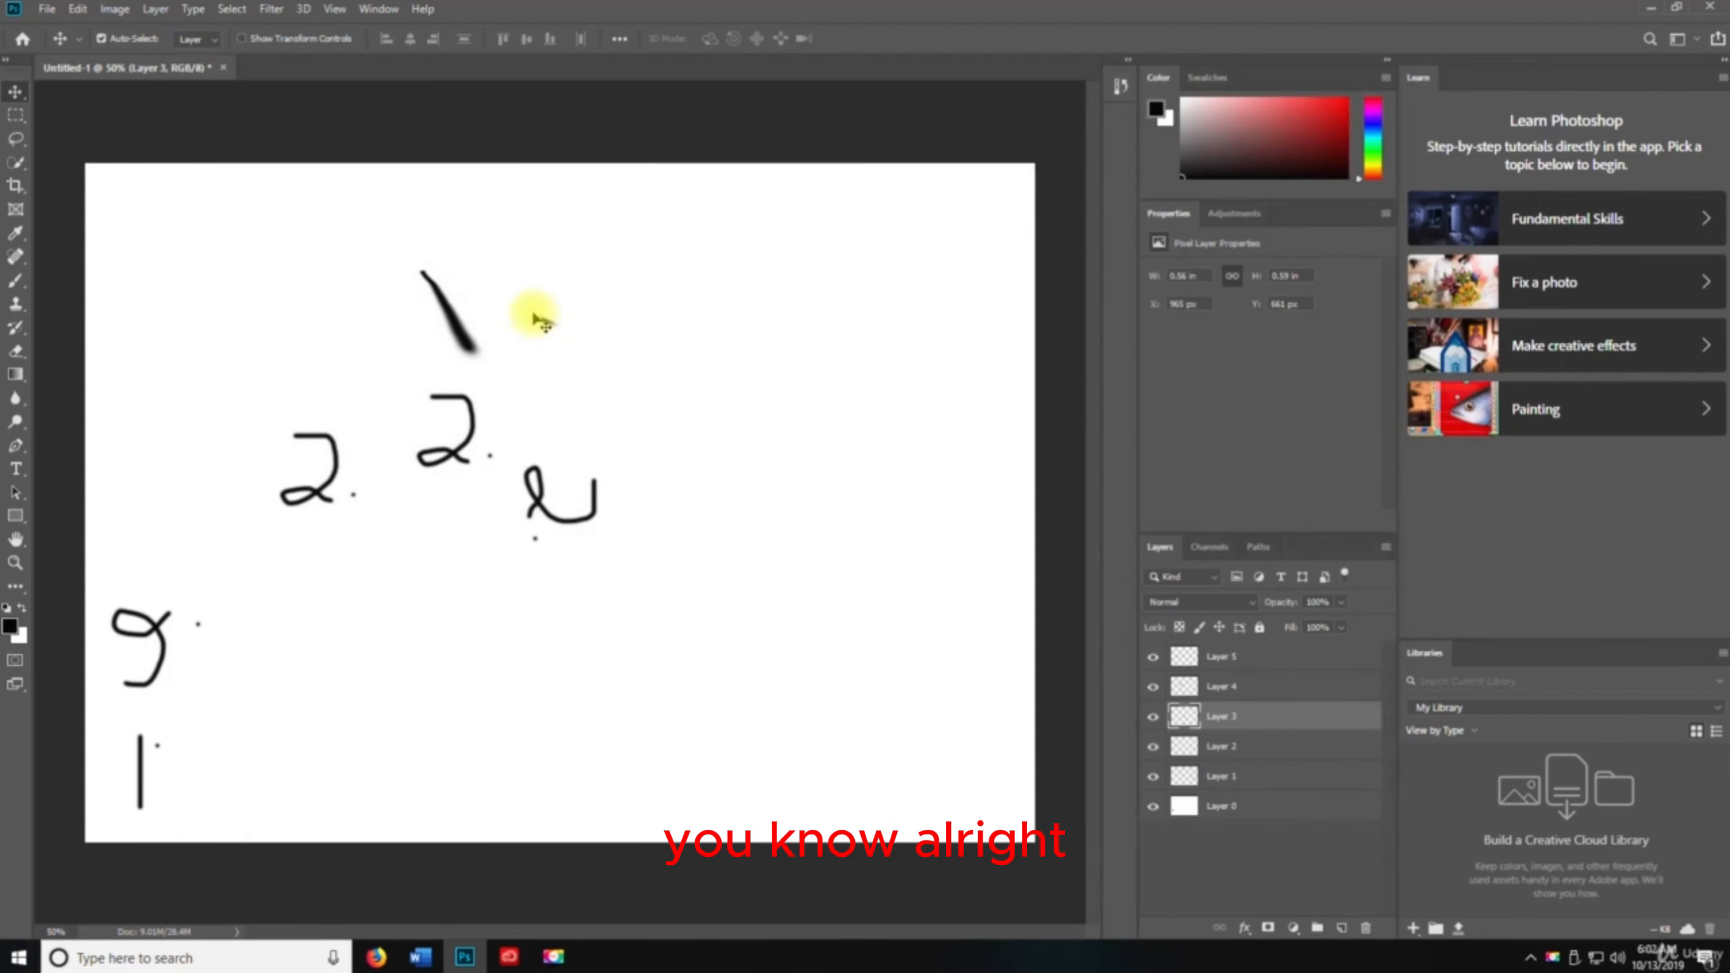
# Open the Menus customization dialog to view its settings, then cancel it
pyautogui.click(79, 9)
pyautogui.moveTo(90, 748)
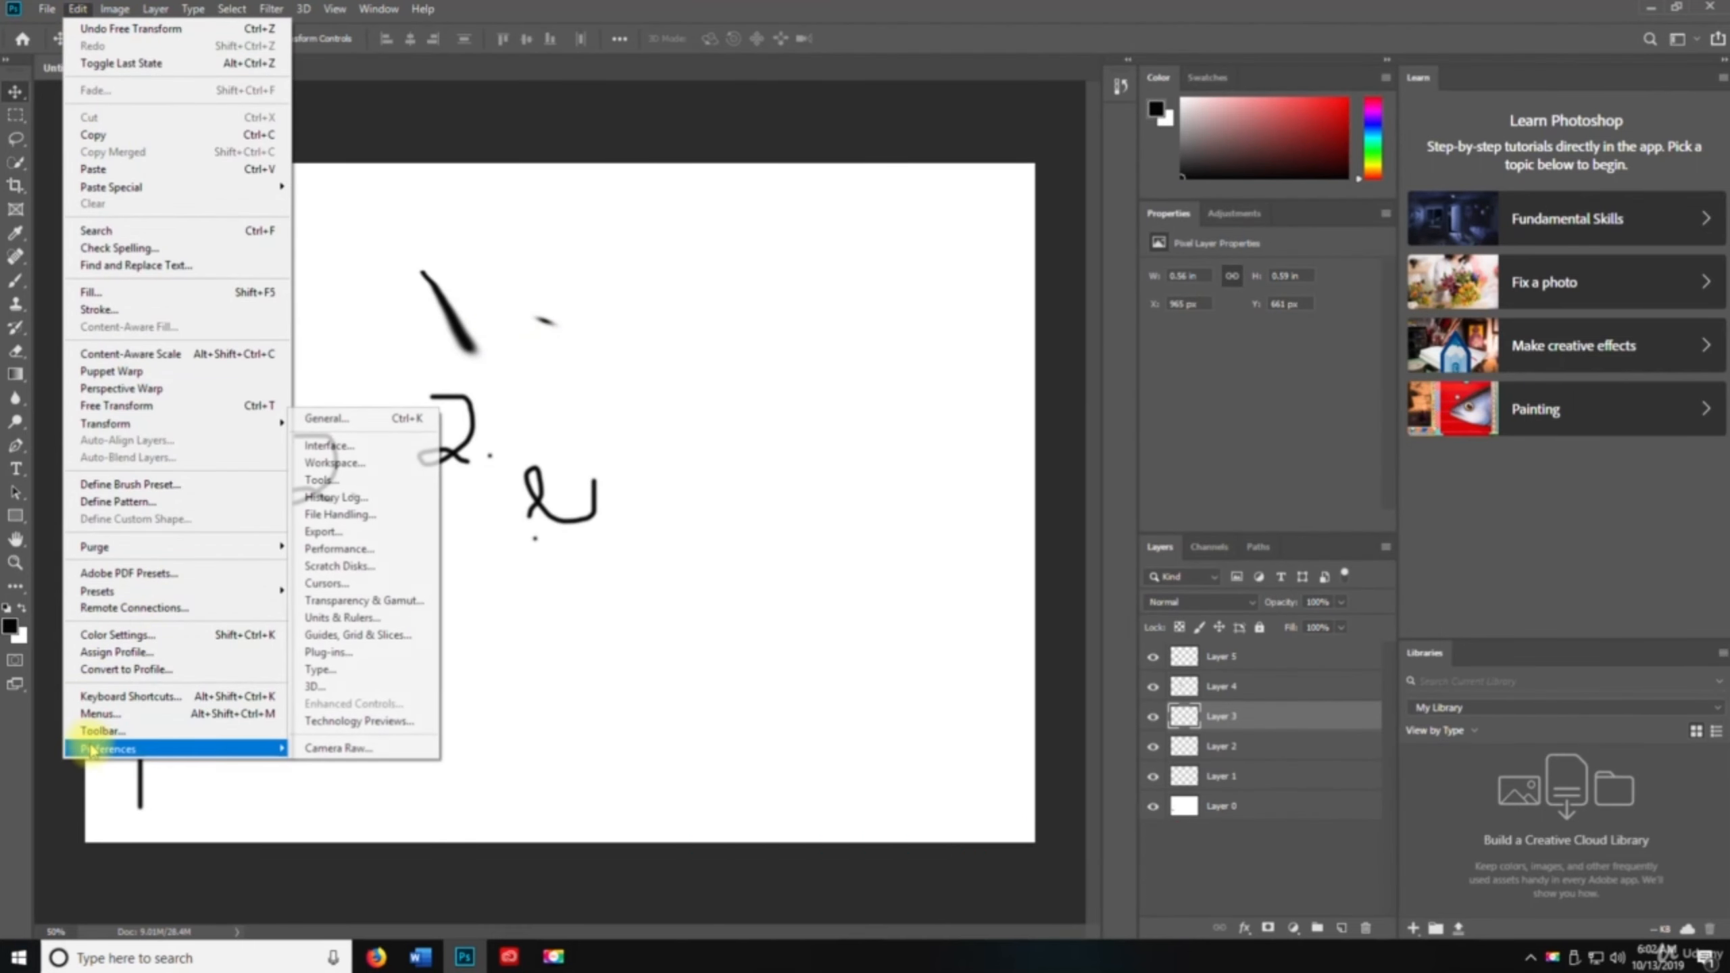
pyautogui.click(102, 714)
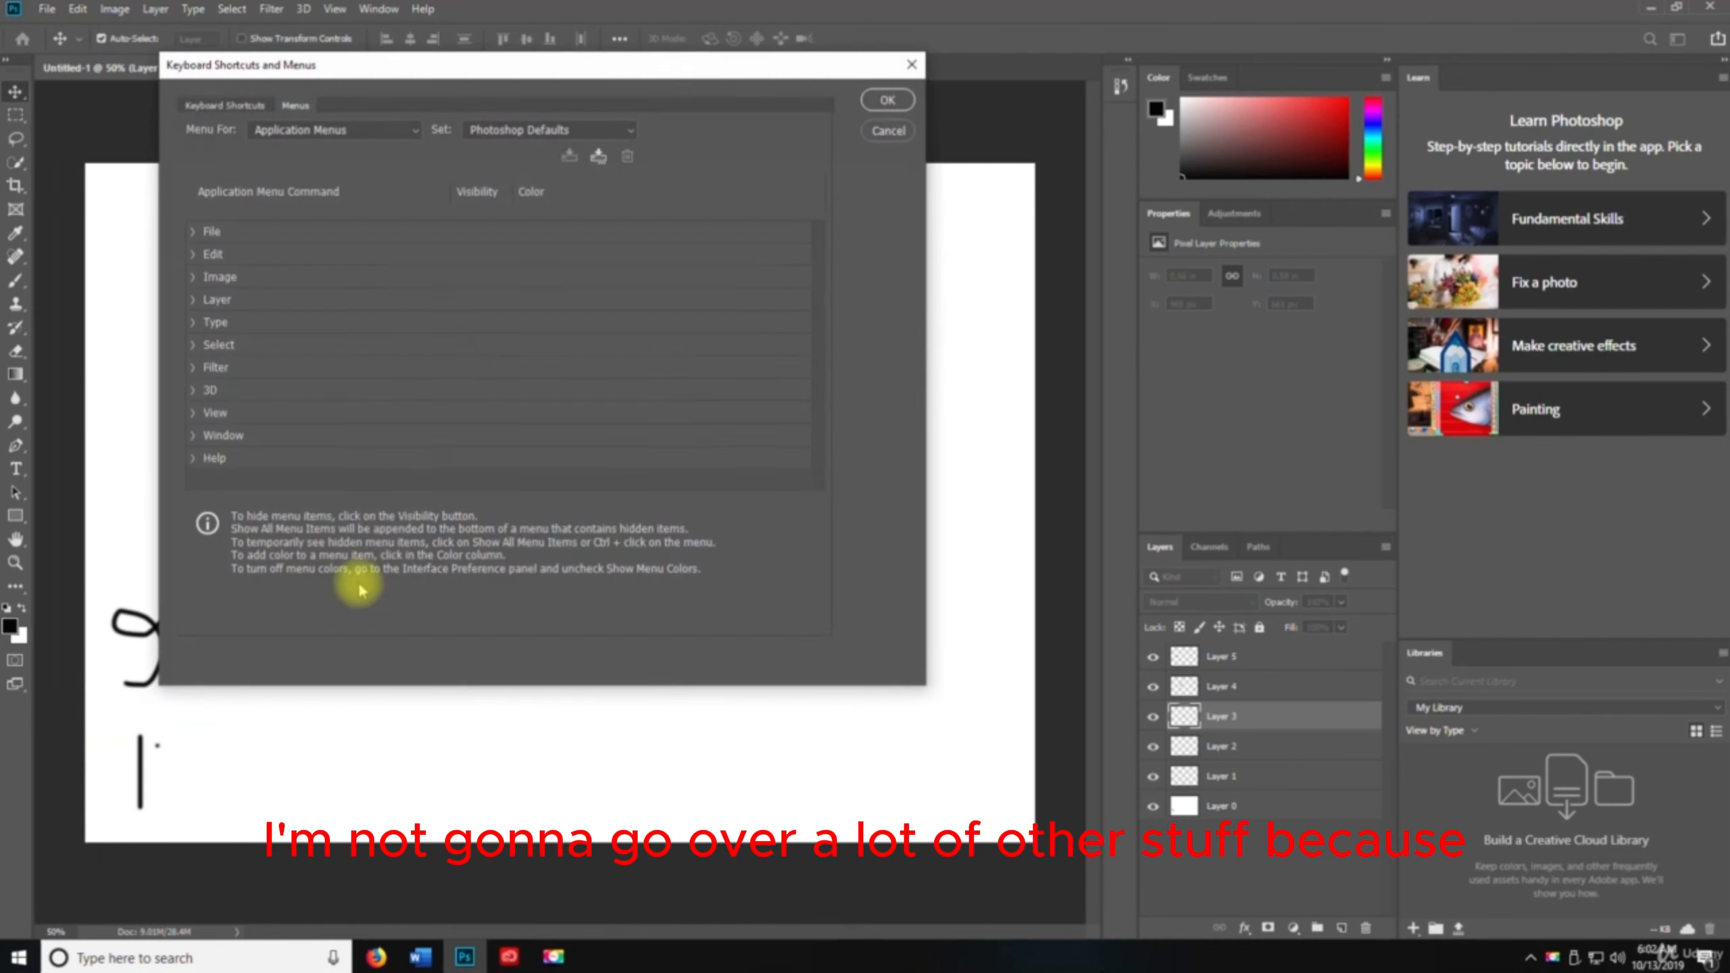
pyautogui.click(886, 131)
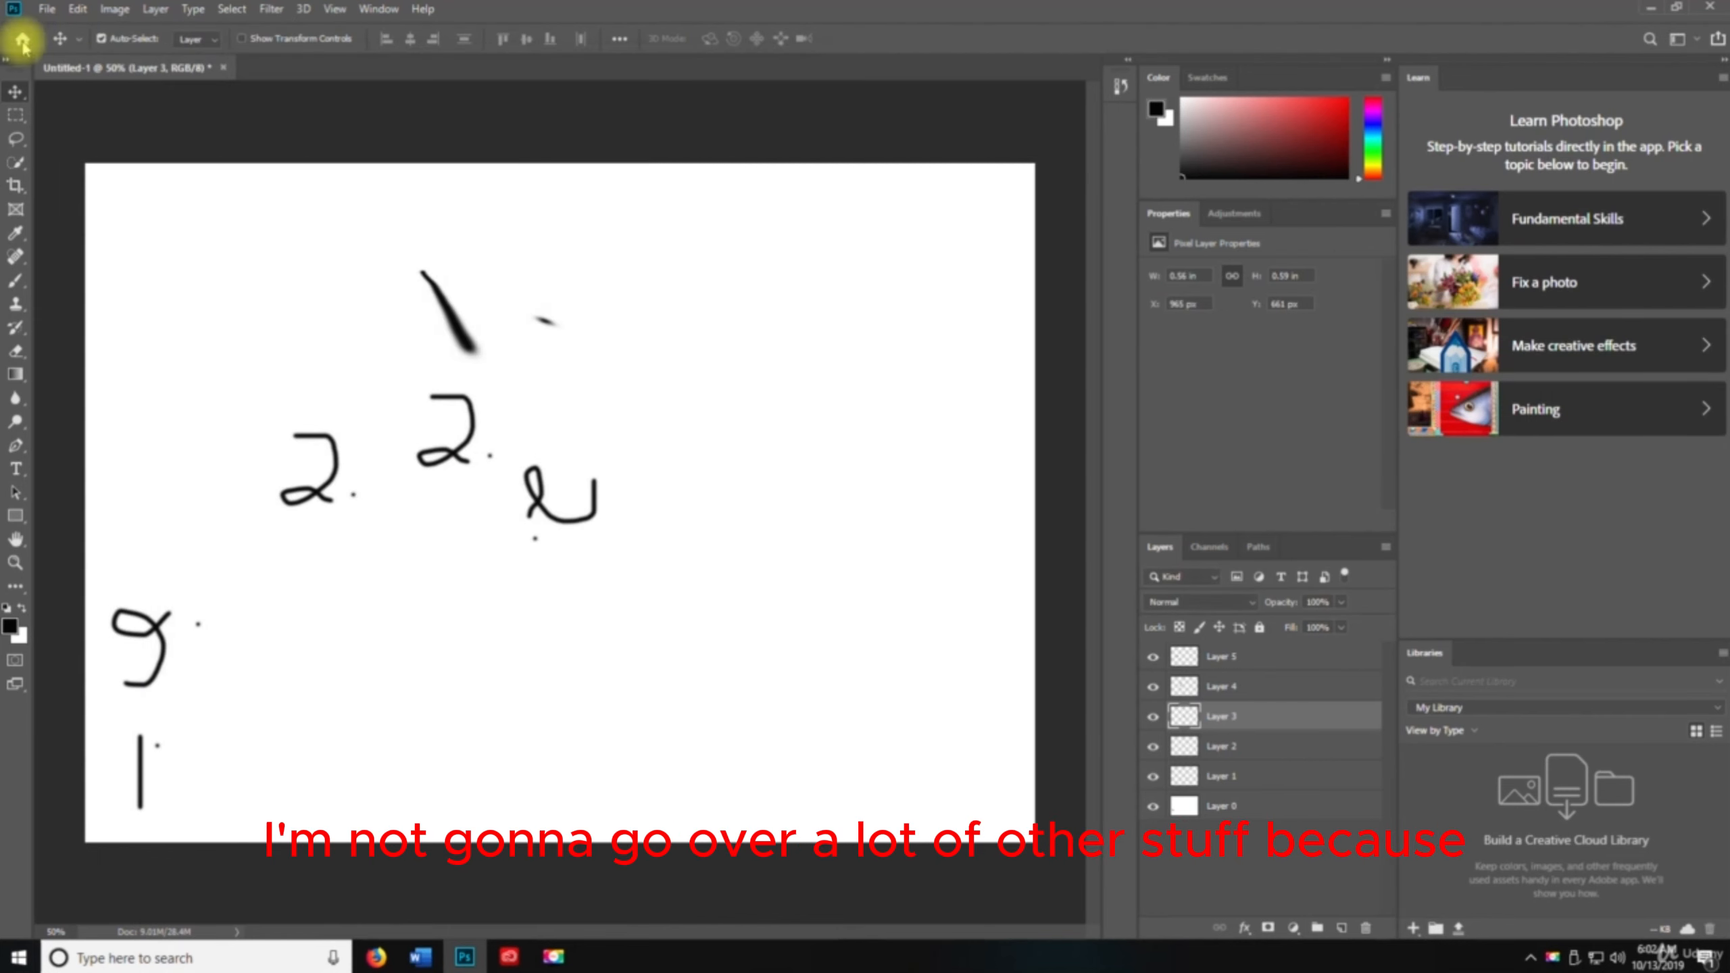
# Open the Customize Toolbar dialog, scroll through the tool list, and close it
pyautogui.click(77, 9)
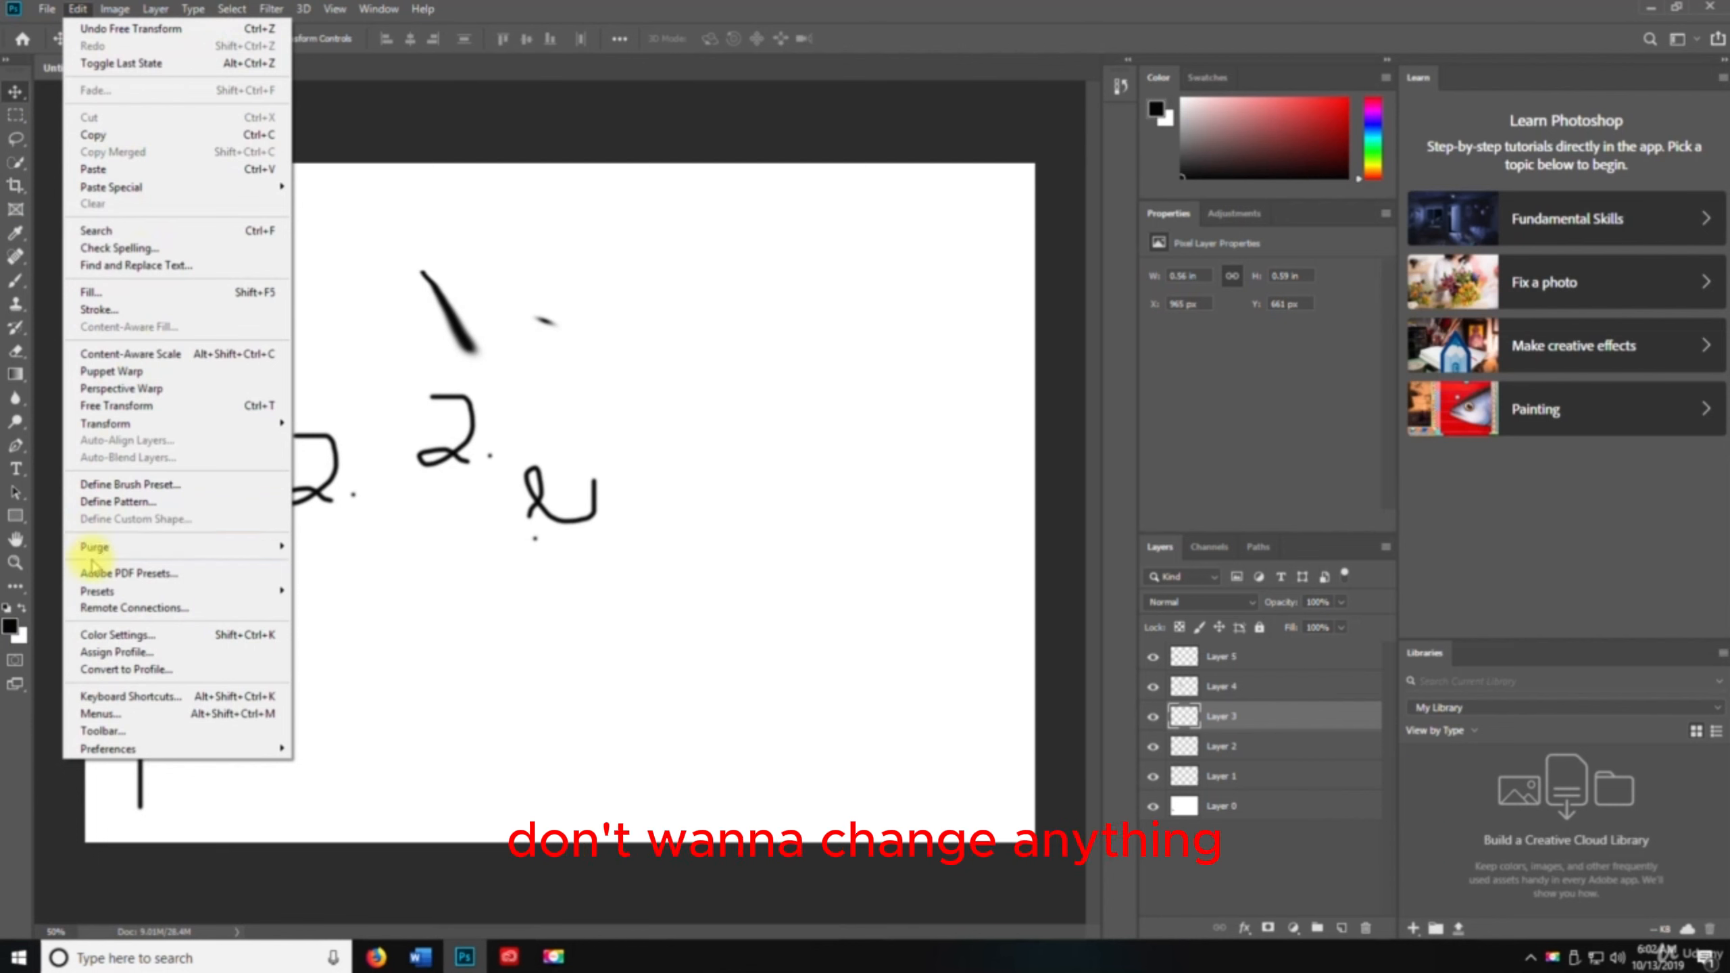
pyautogui.click(102, 730)
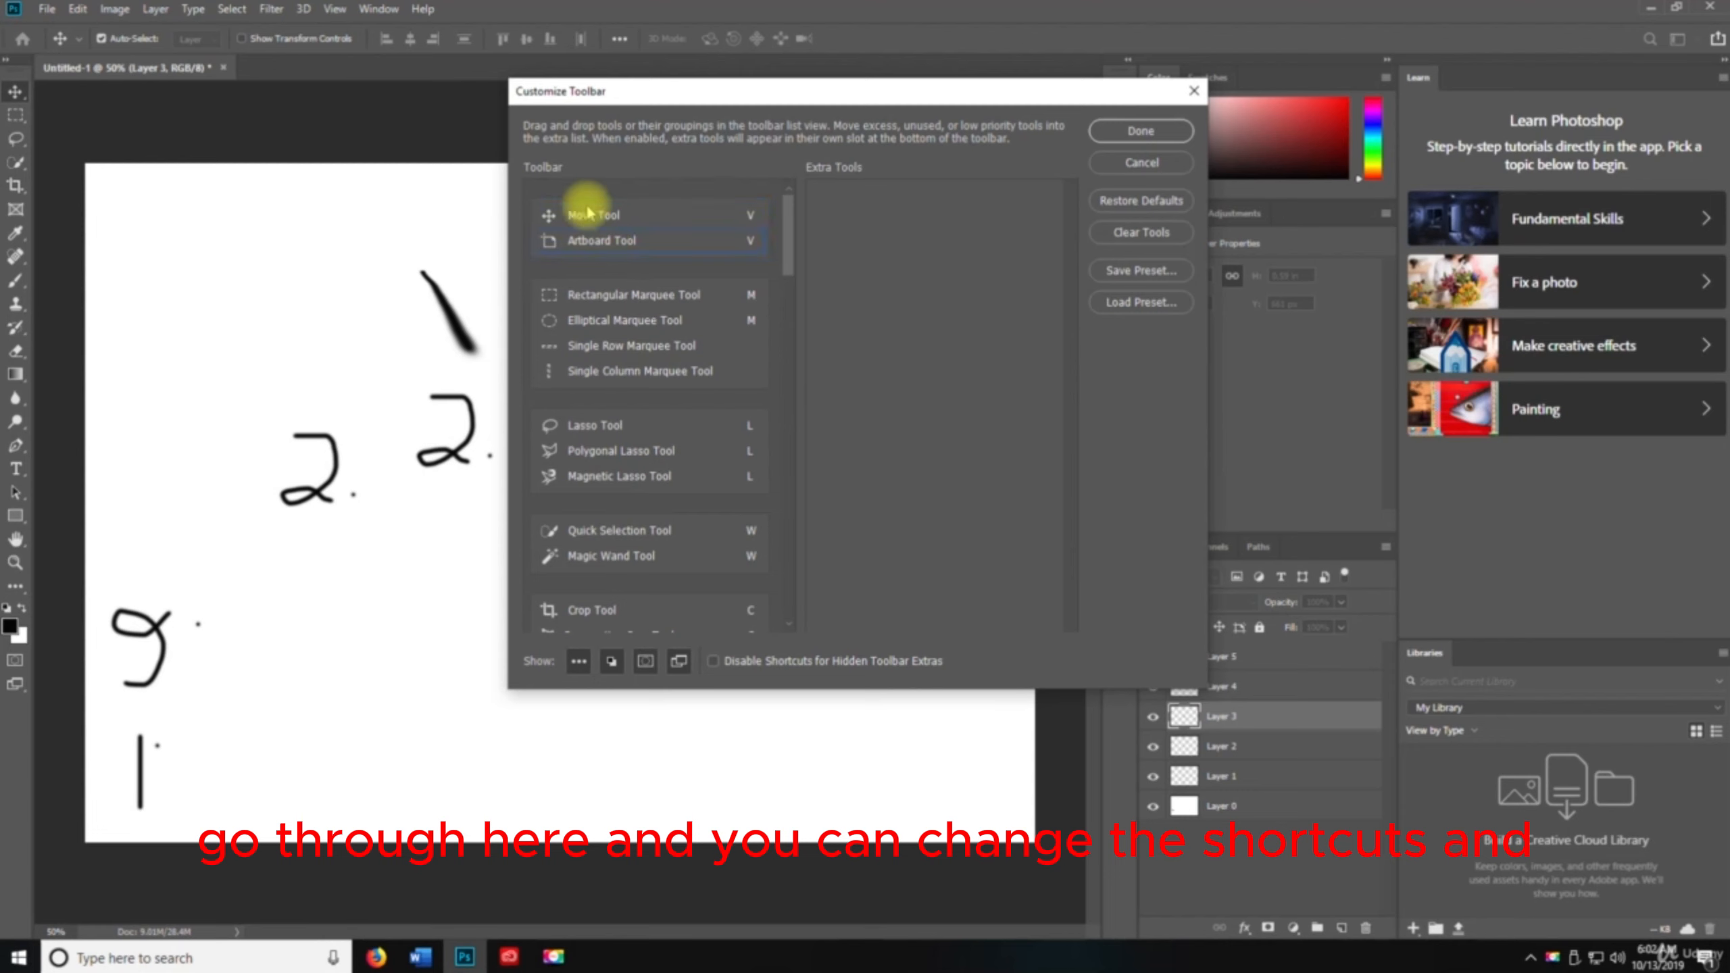
pyautogui.scroll(-2, 592, 552)
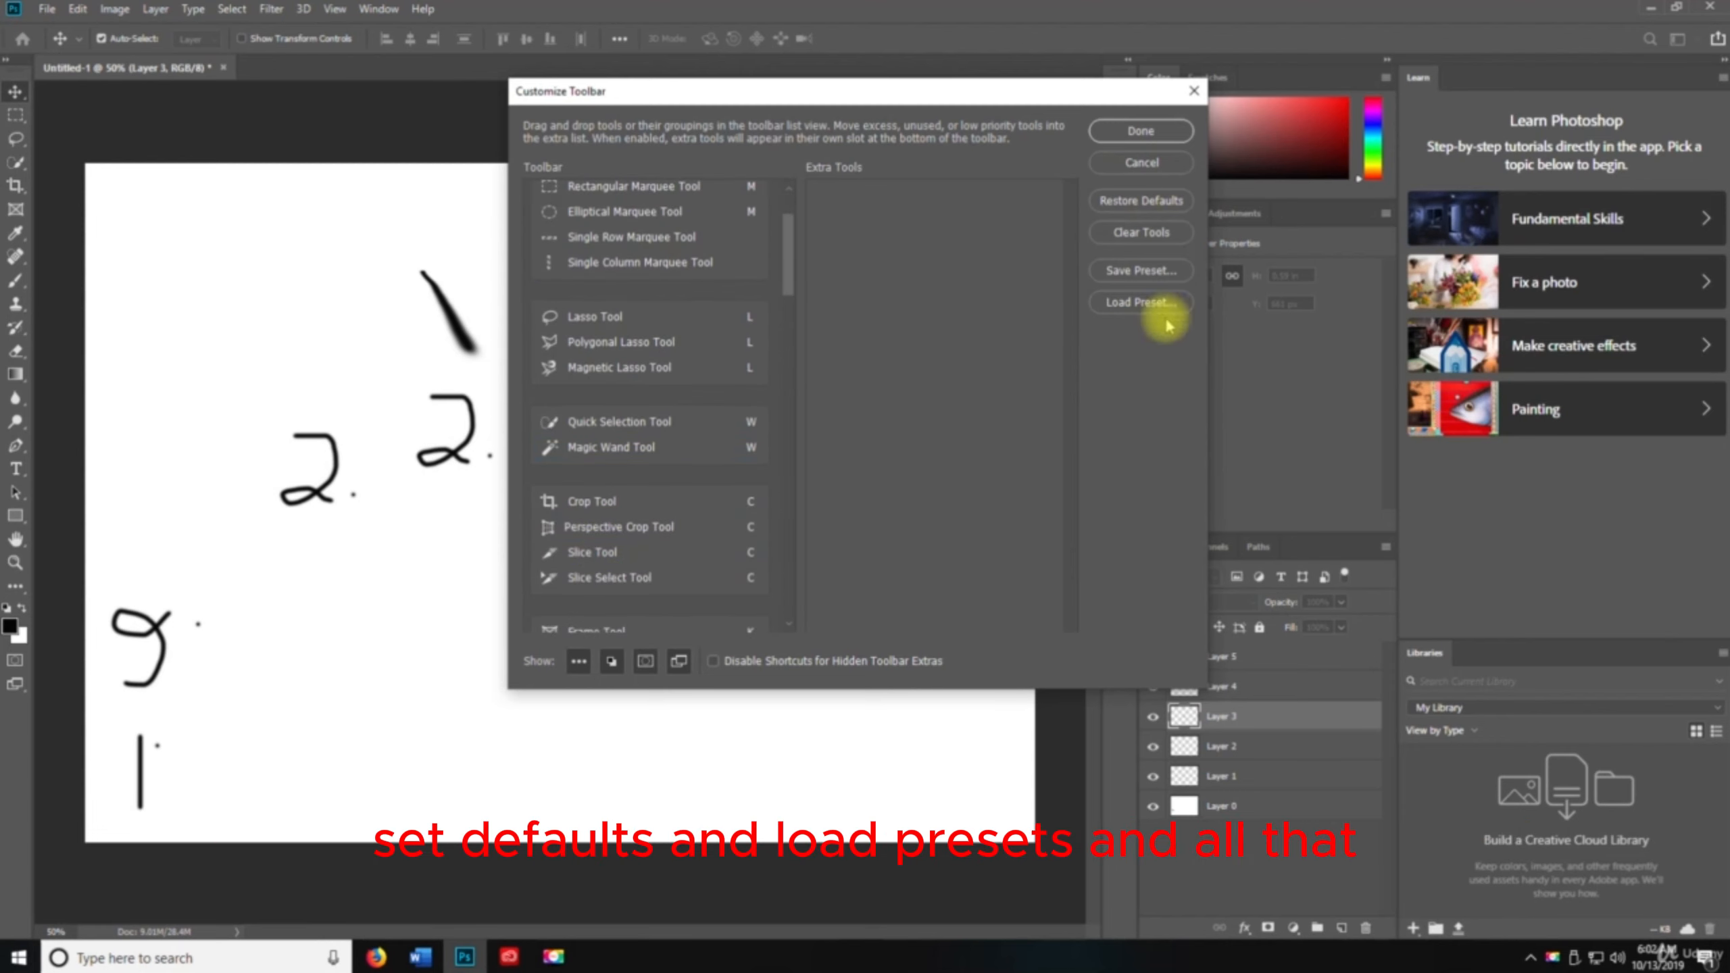
pyautogui.click(1185, 130)
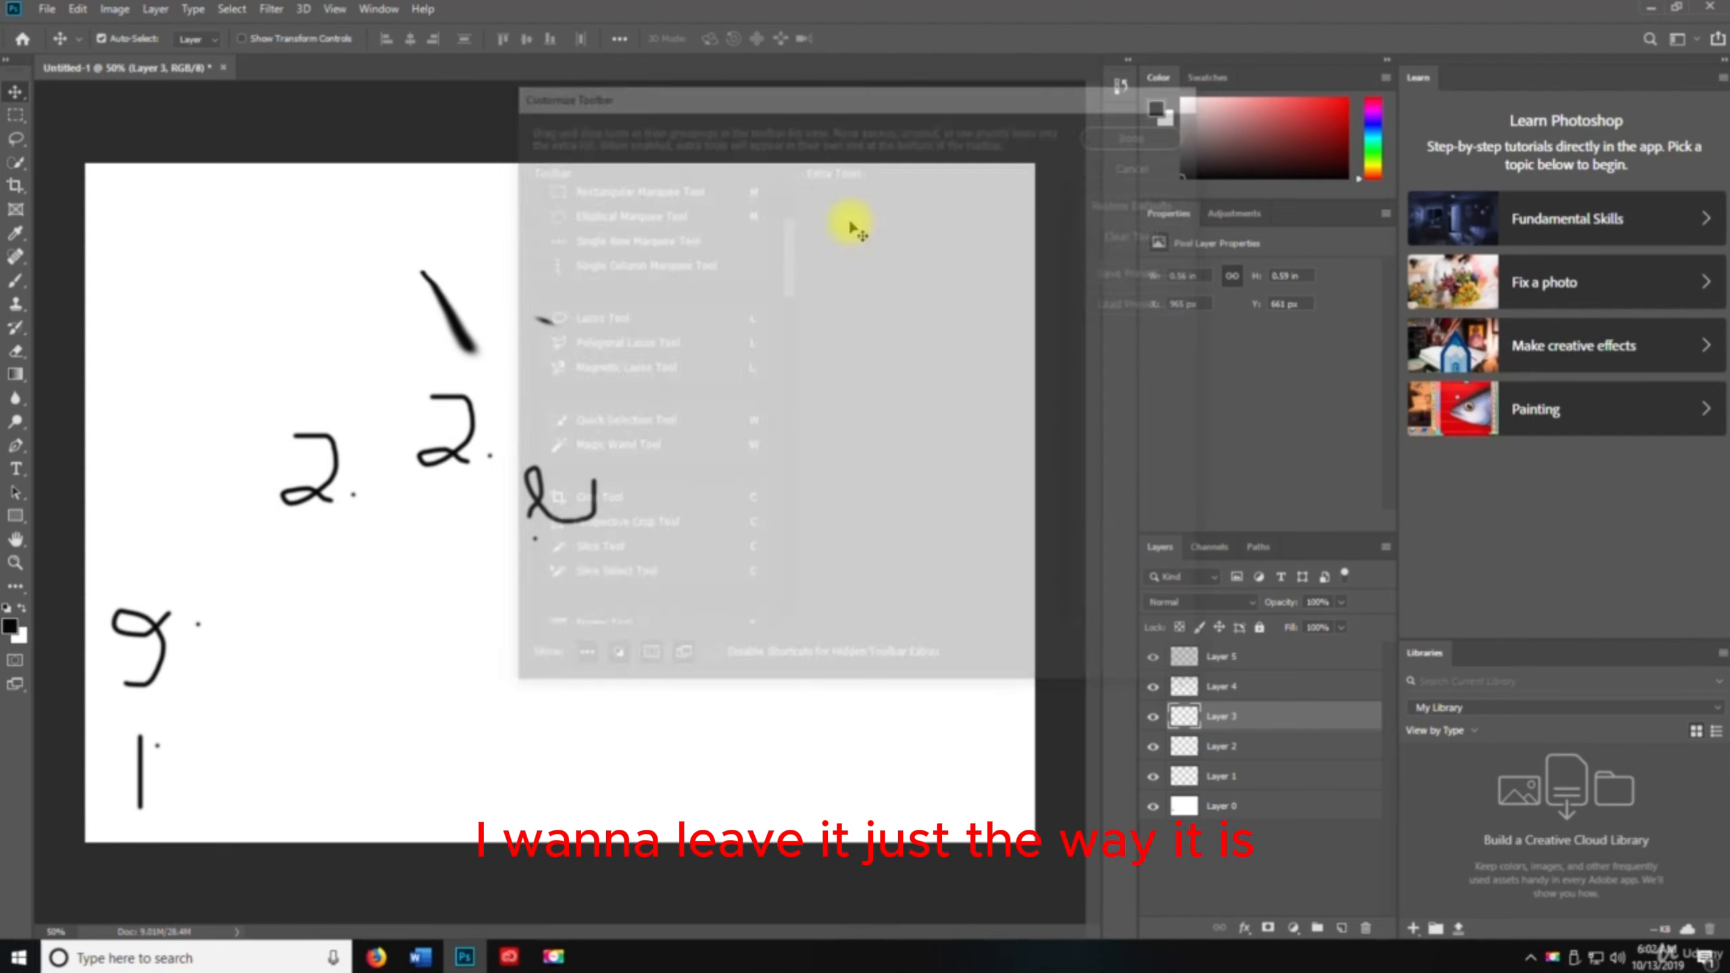
# Open the General preferences, switch to the Interface page, and pick the darkest colour theme
pyautogui.click(55, 8)
pyautogui.moveTo(121, 750)
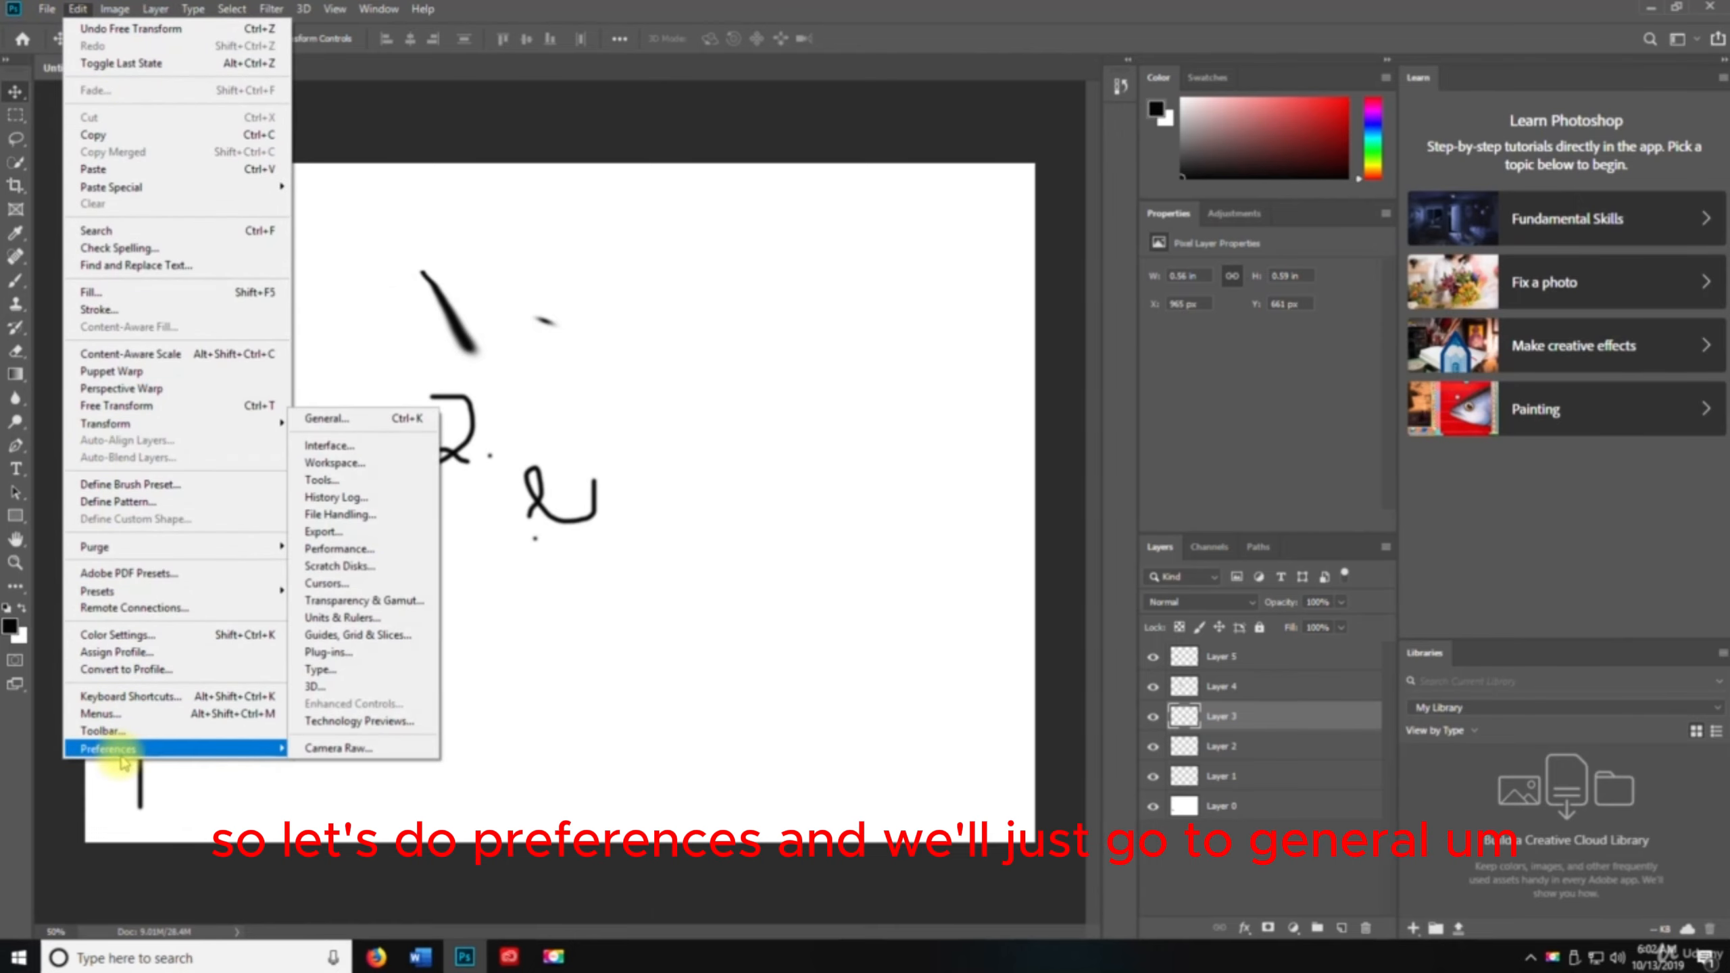
pyautogui.click(329, 416)
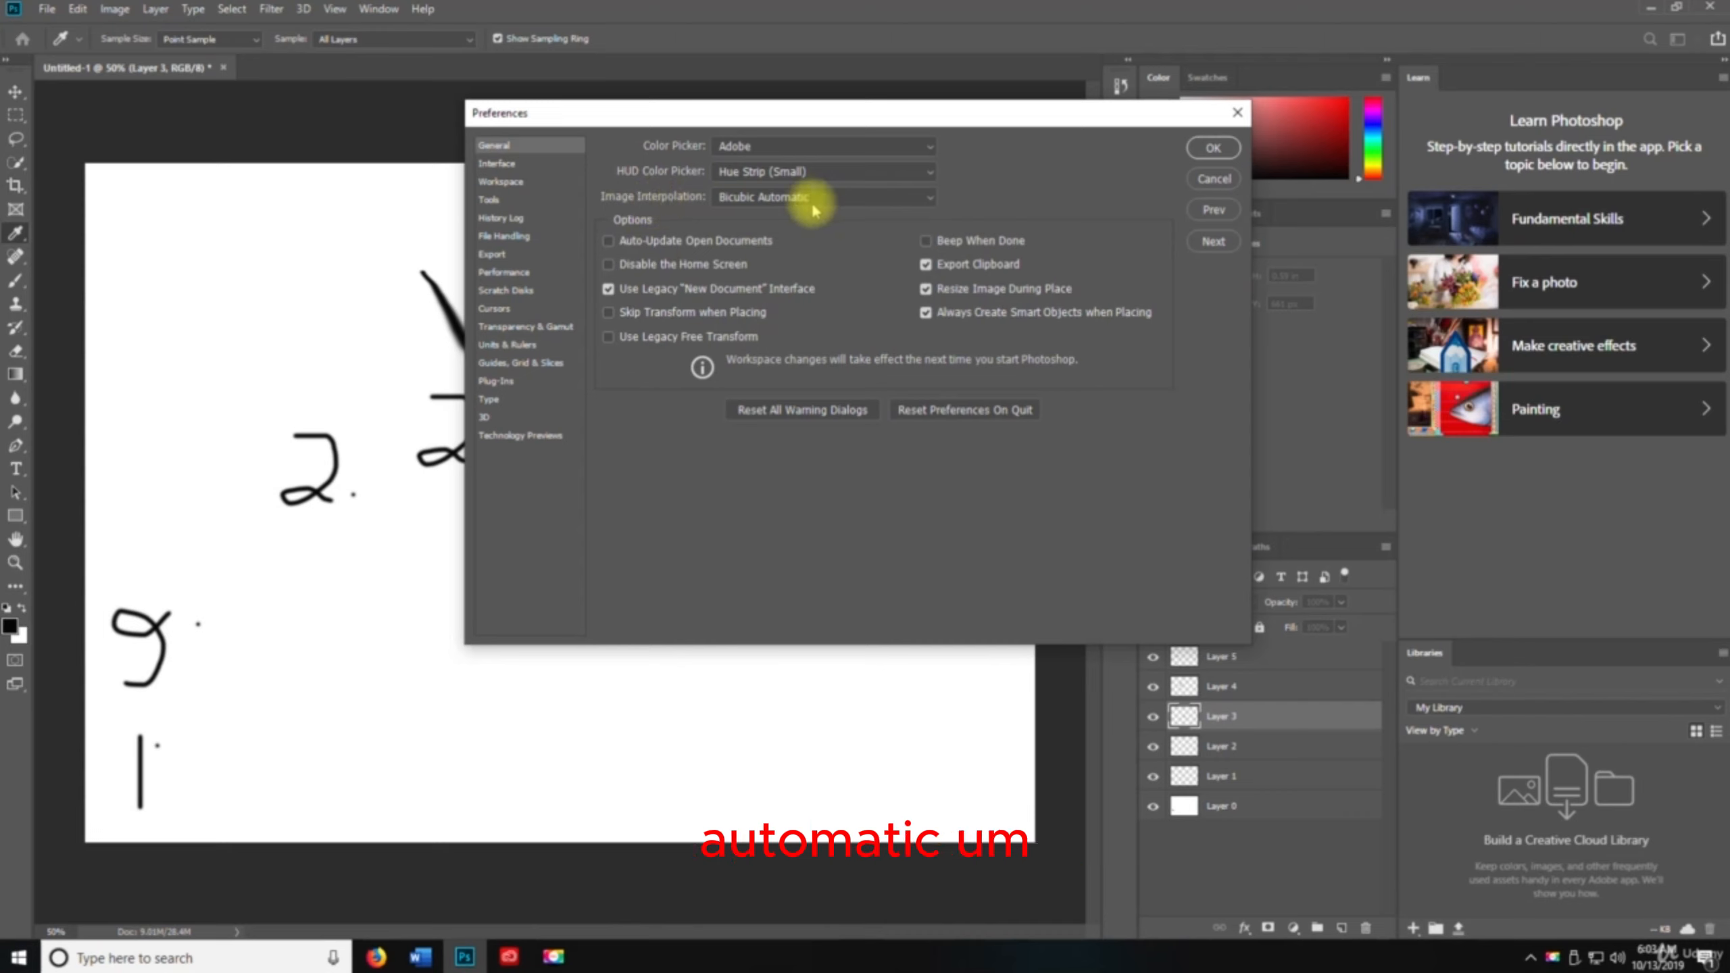
pyautogui.click(537, 168)
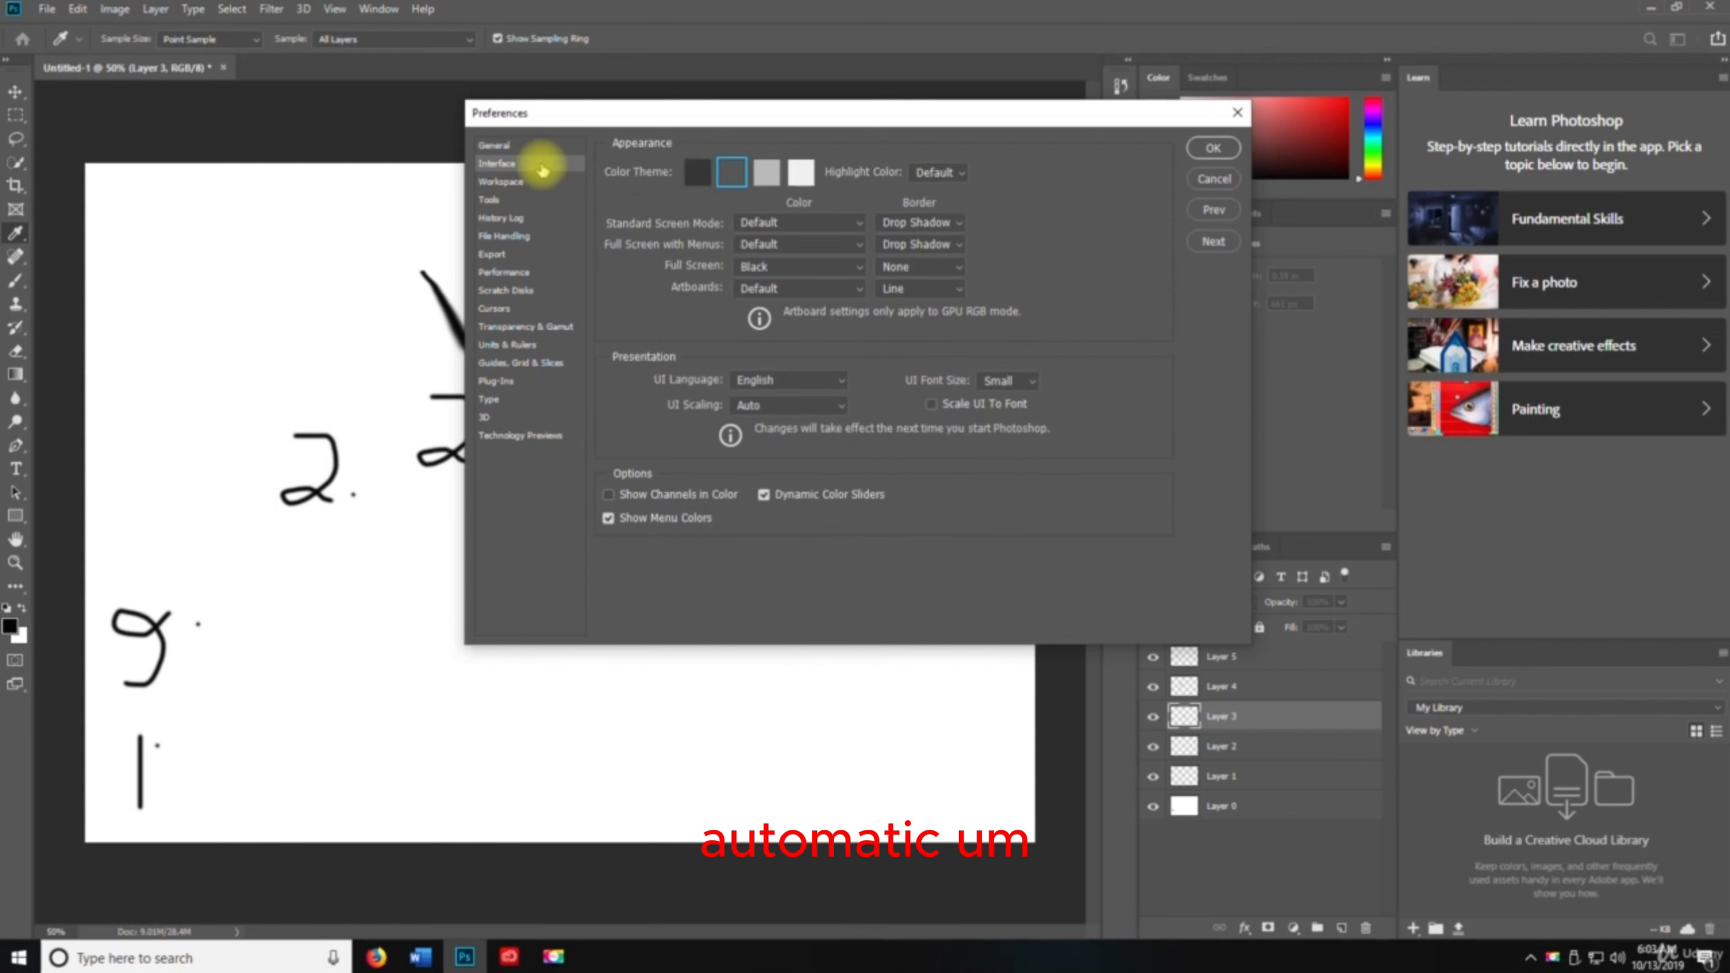
pyautogui.click(696, 179)
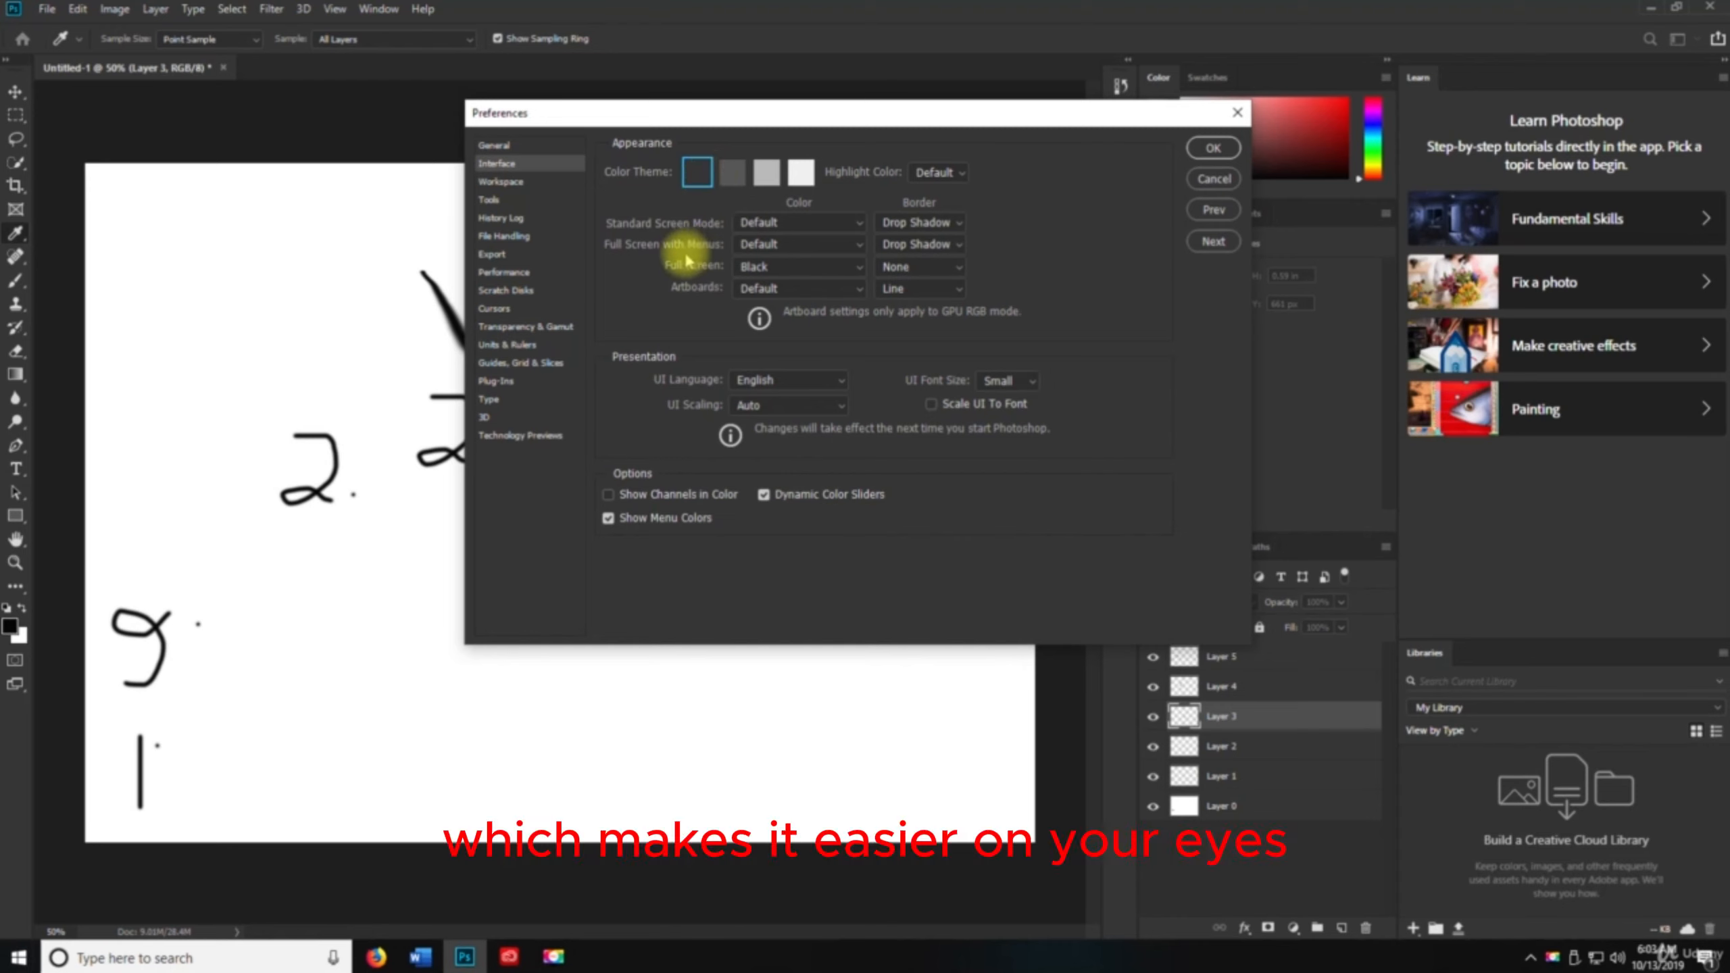
# Browse the Workspace, Tools, History Log, File Handling and Export preference pages, checking the Quick Export format list with PNG
pyautogui.click(500, 181)
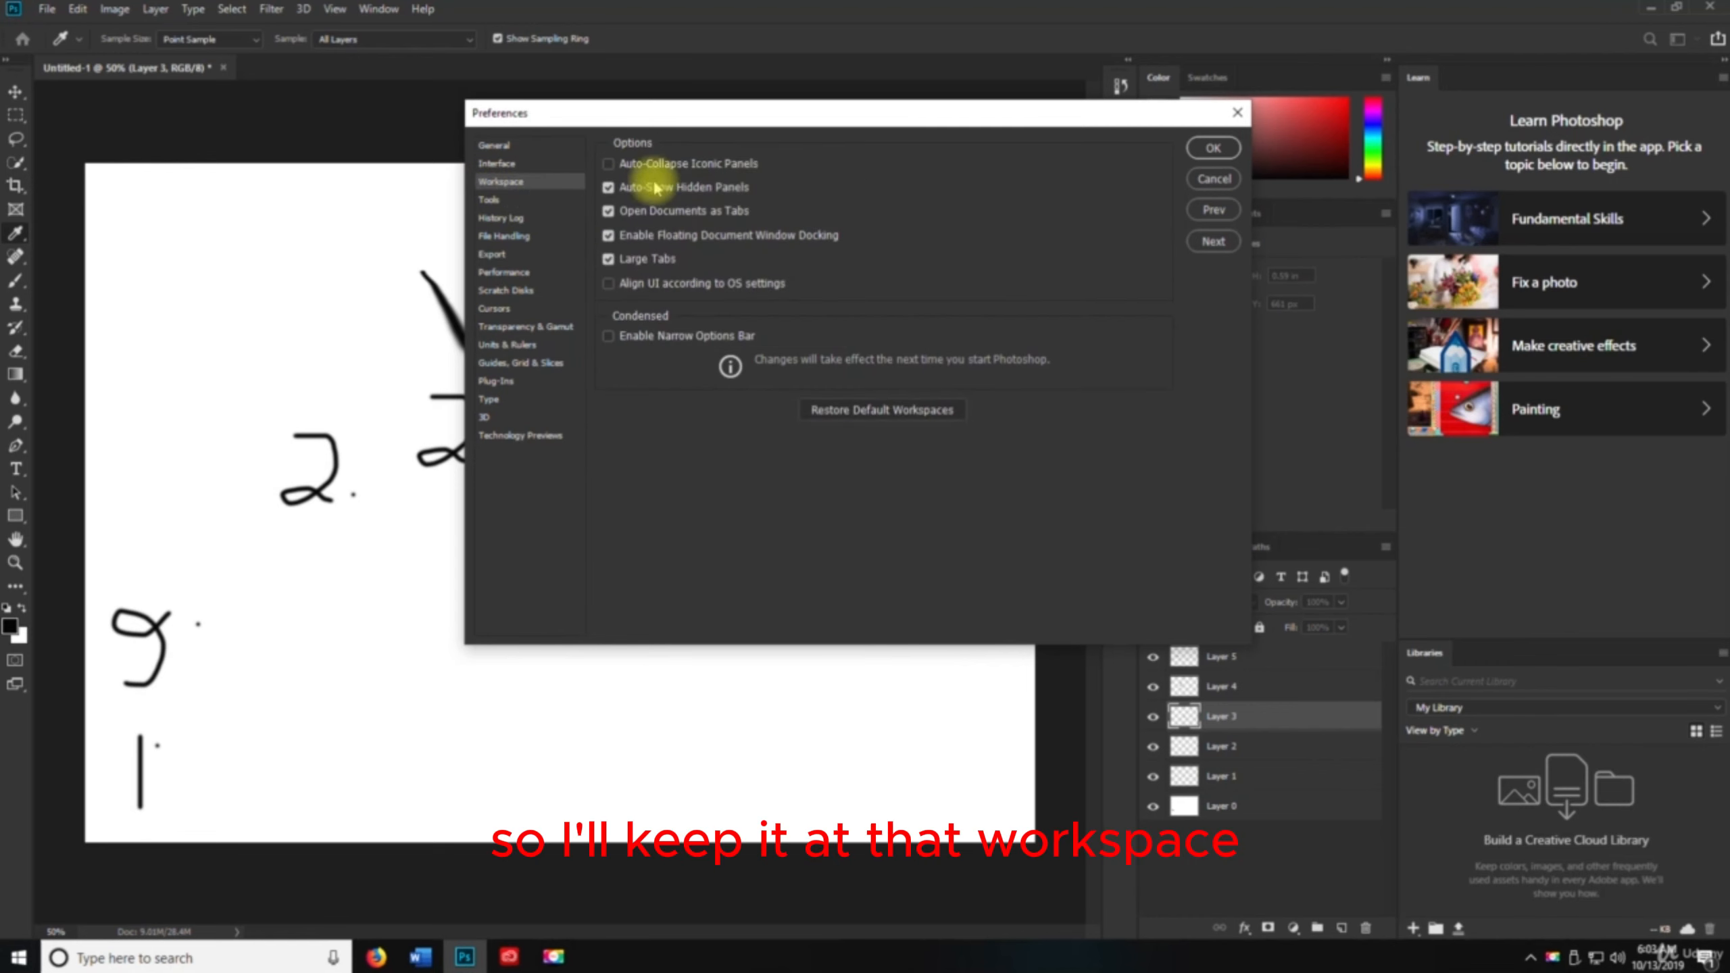
pyautogui.click(501, 200)
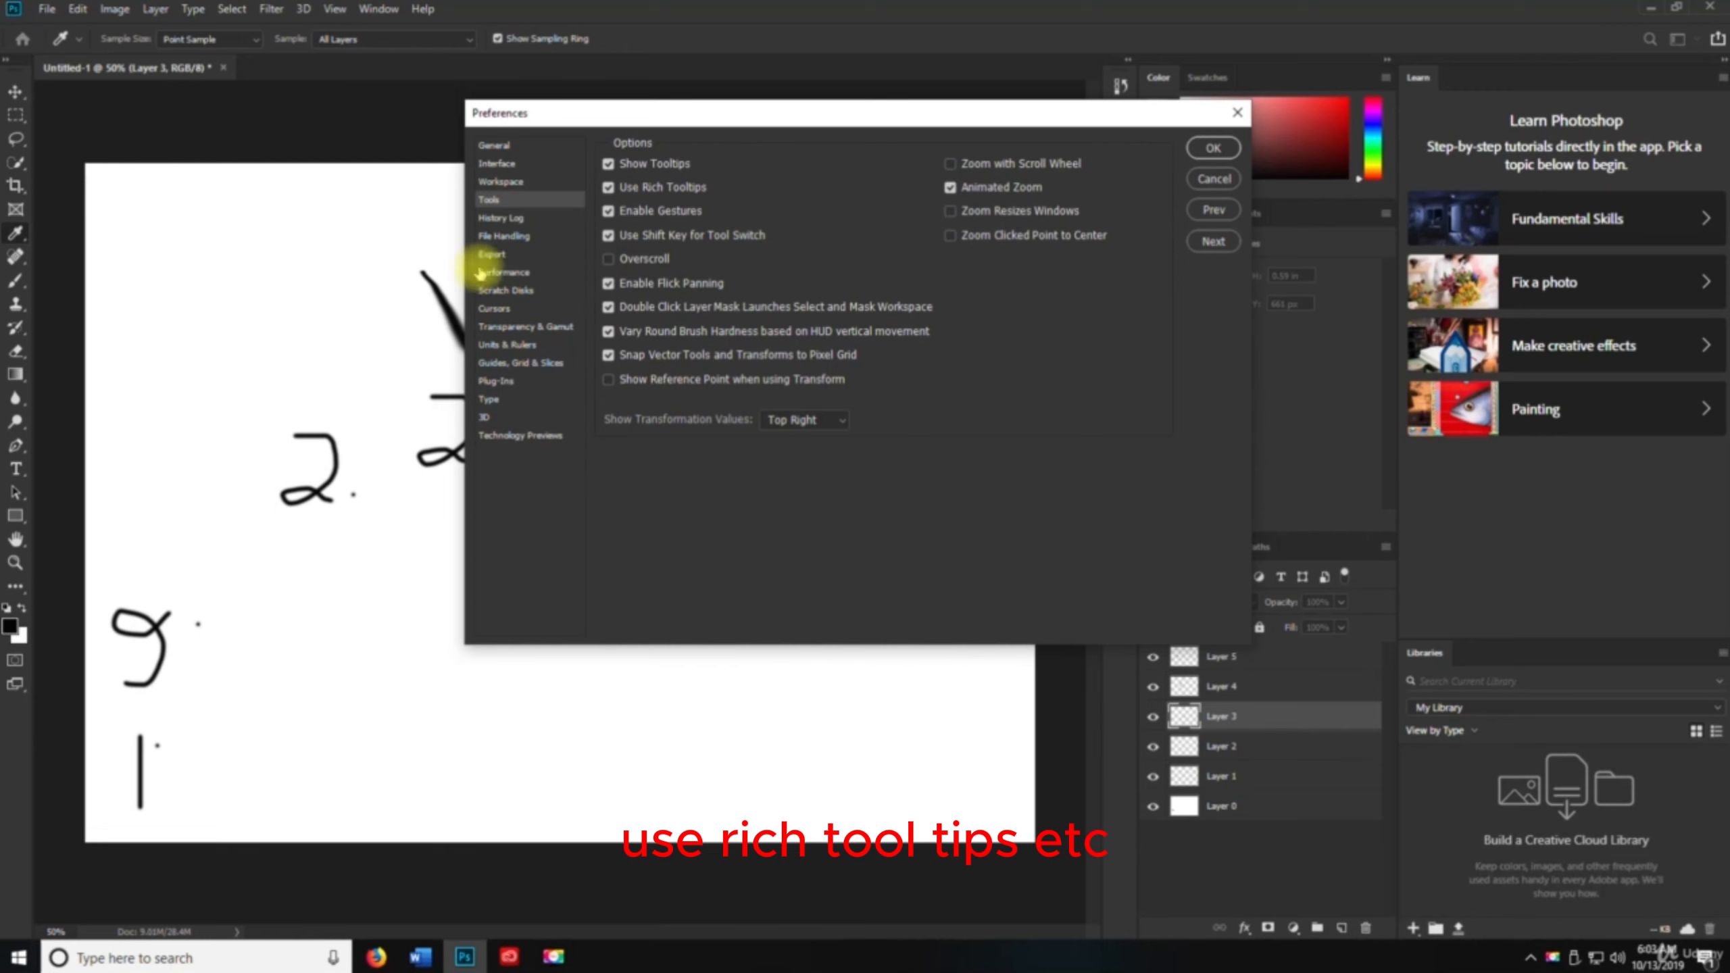
pyautogui.click(504, 218)
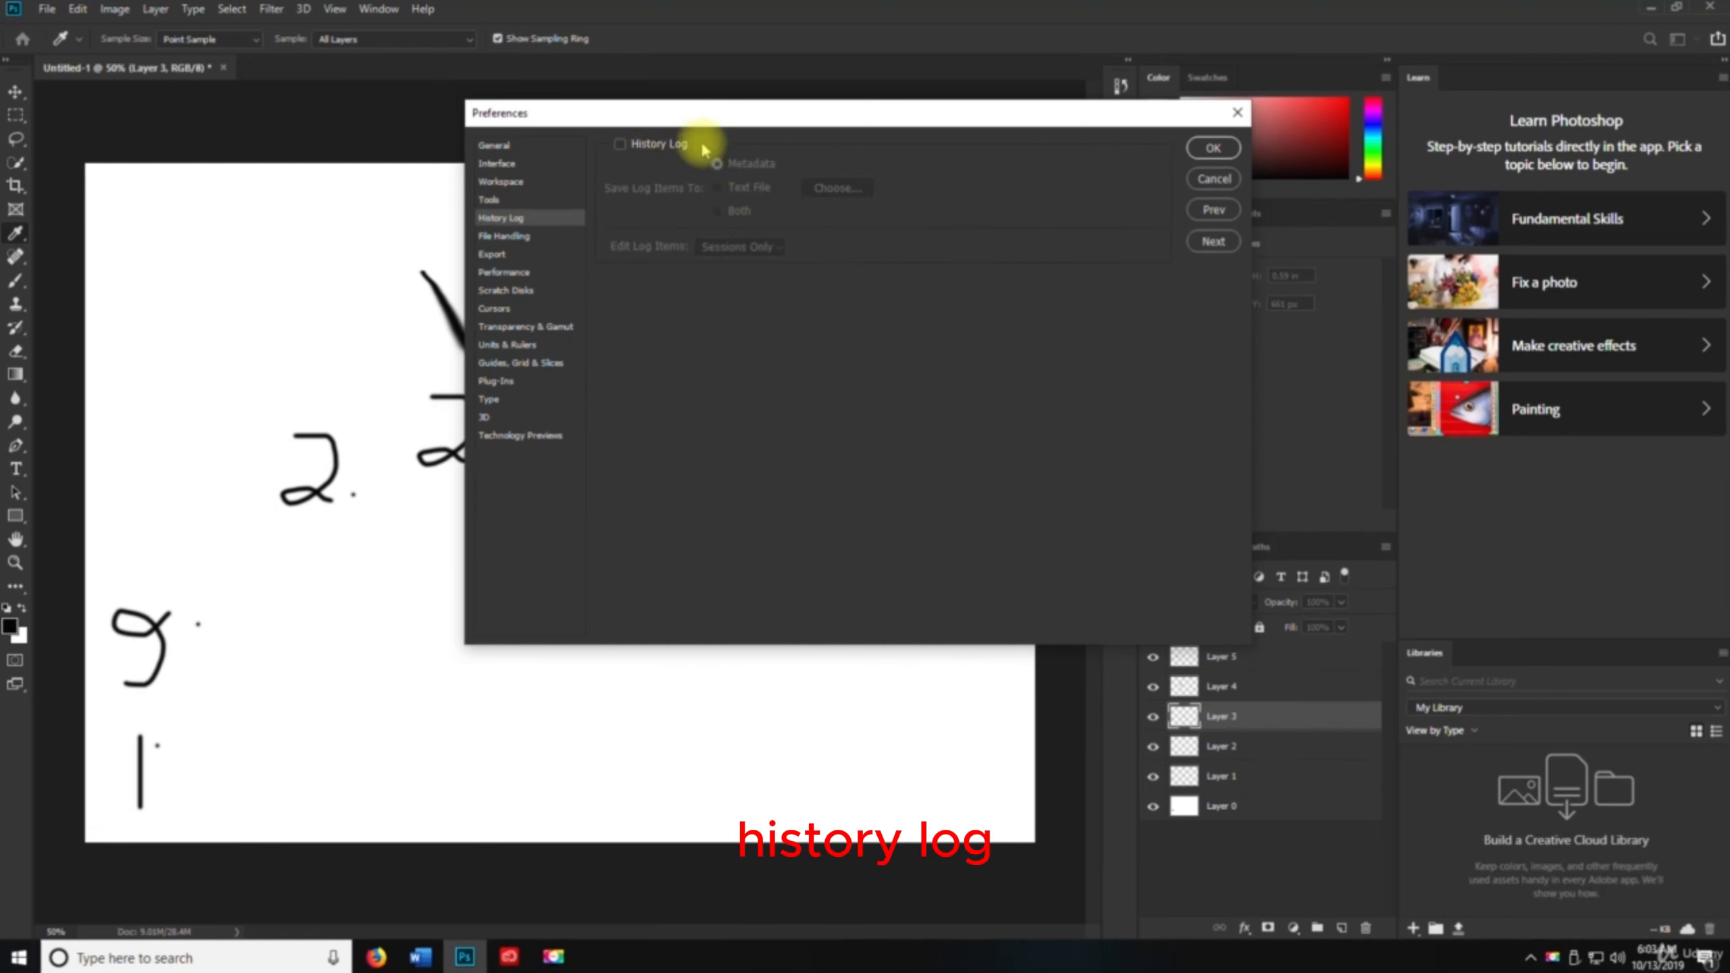
pyautogui.click(538, 233)
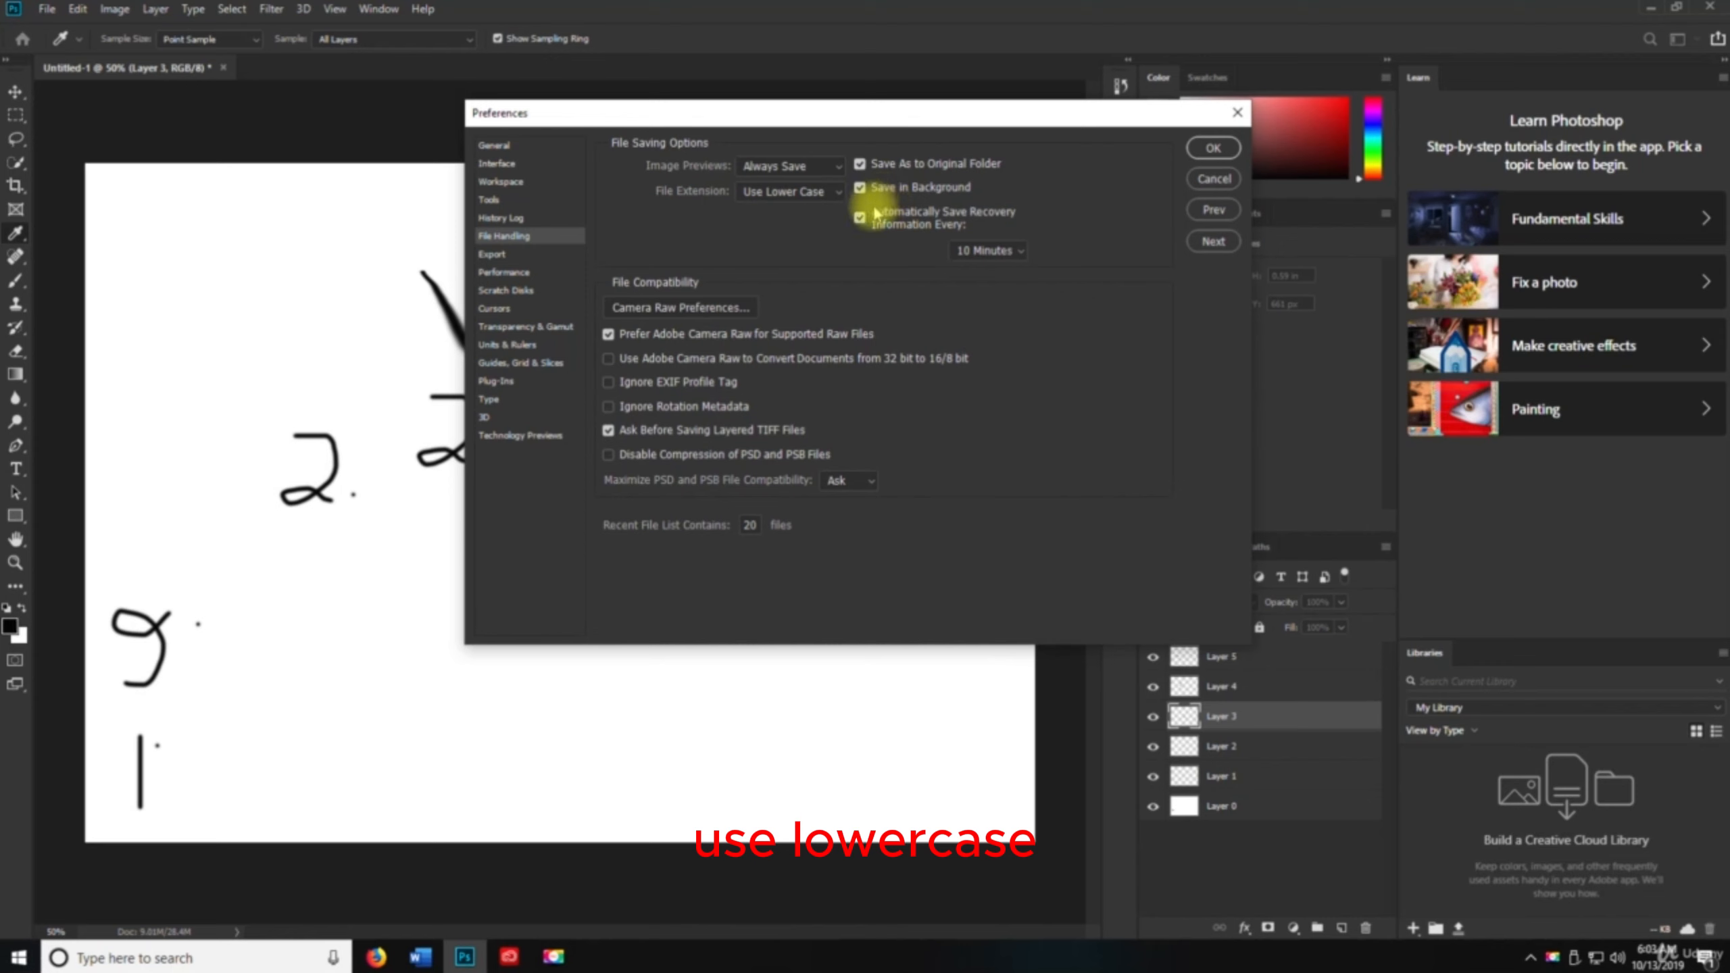
pyautogui.click(516, 256)
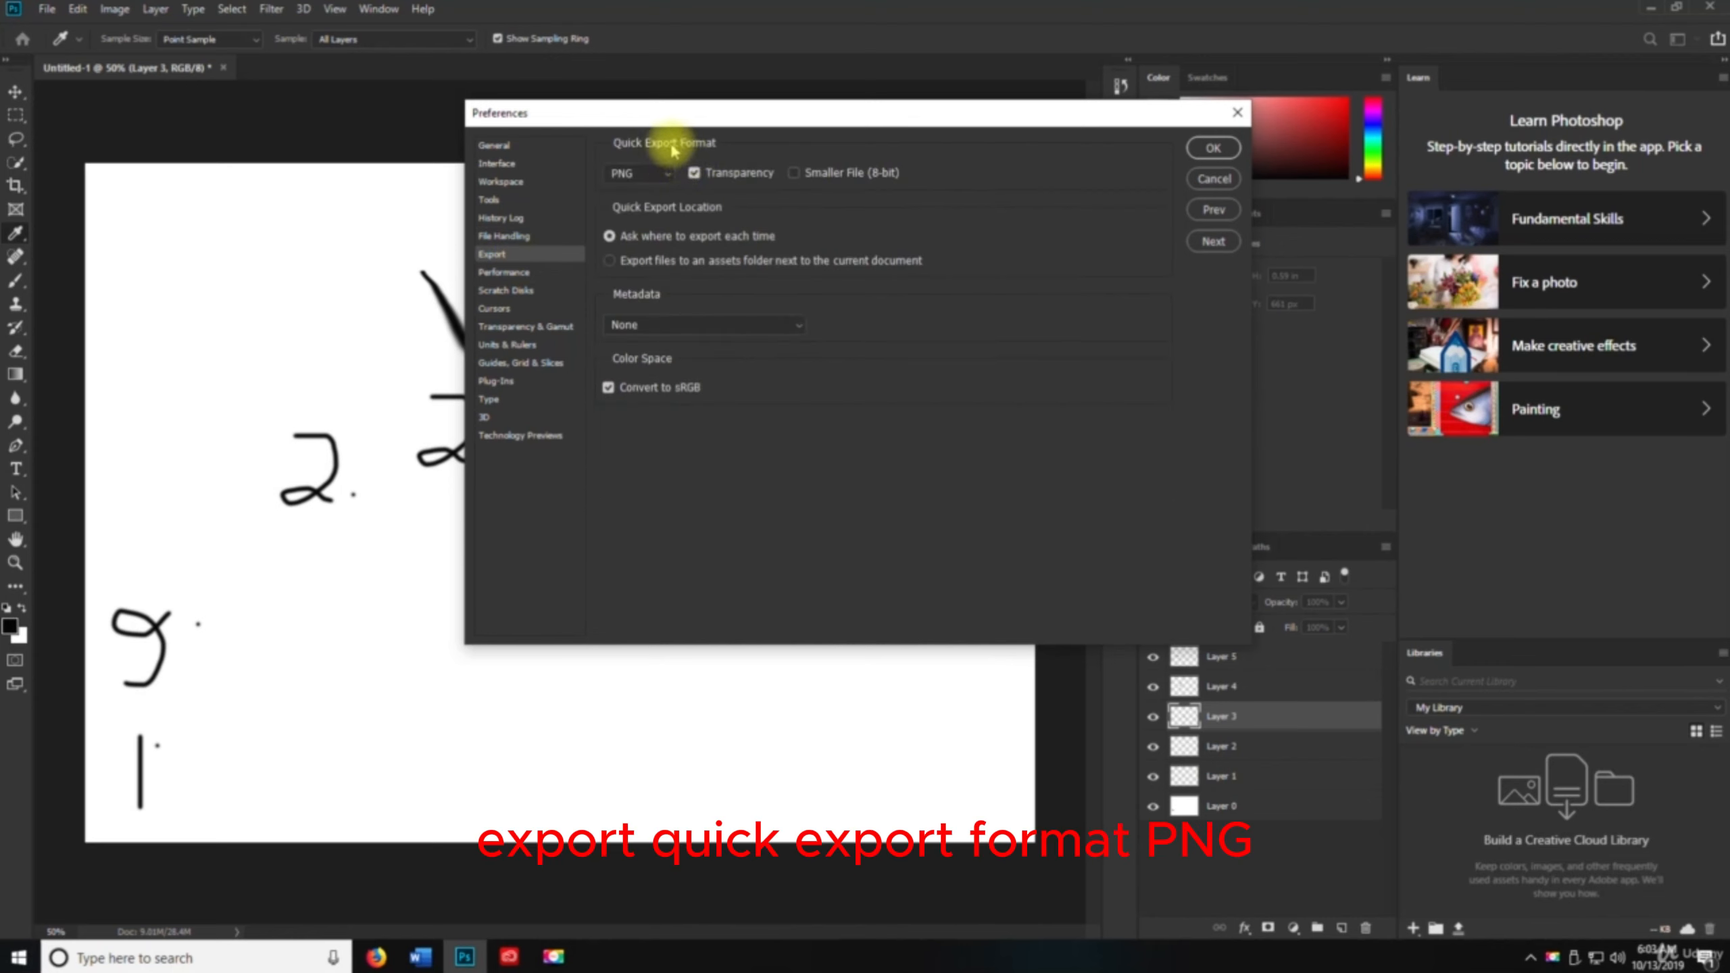
pyautogui.click(630, 176)
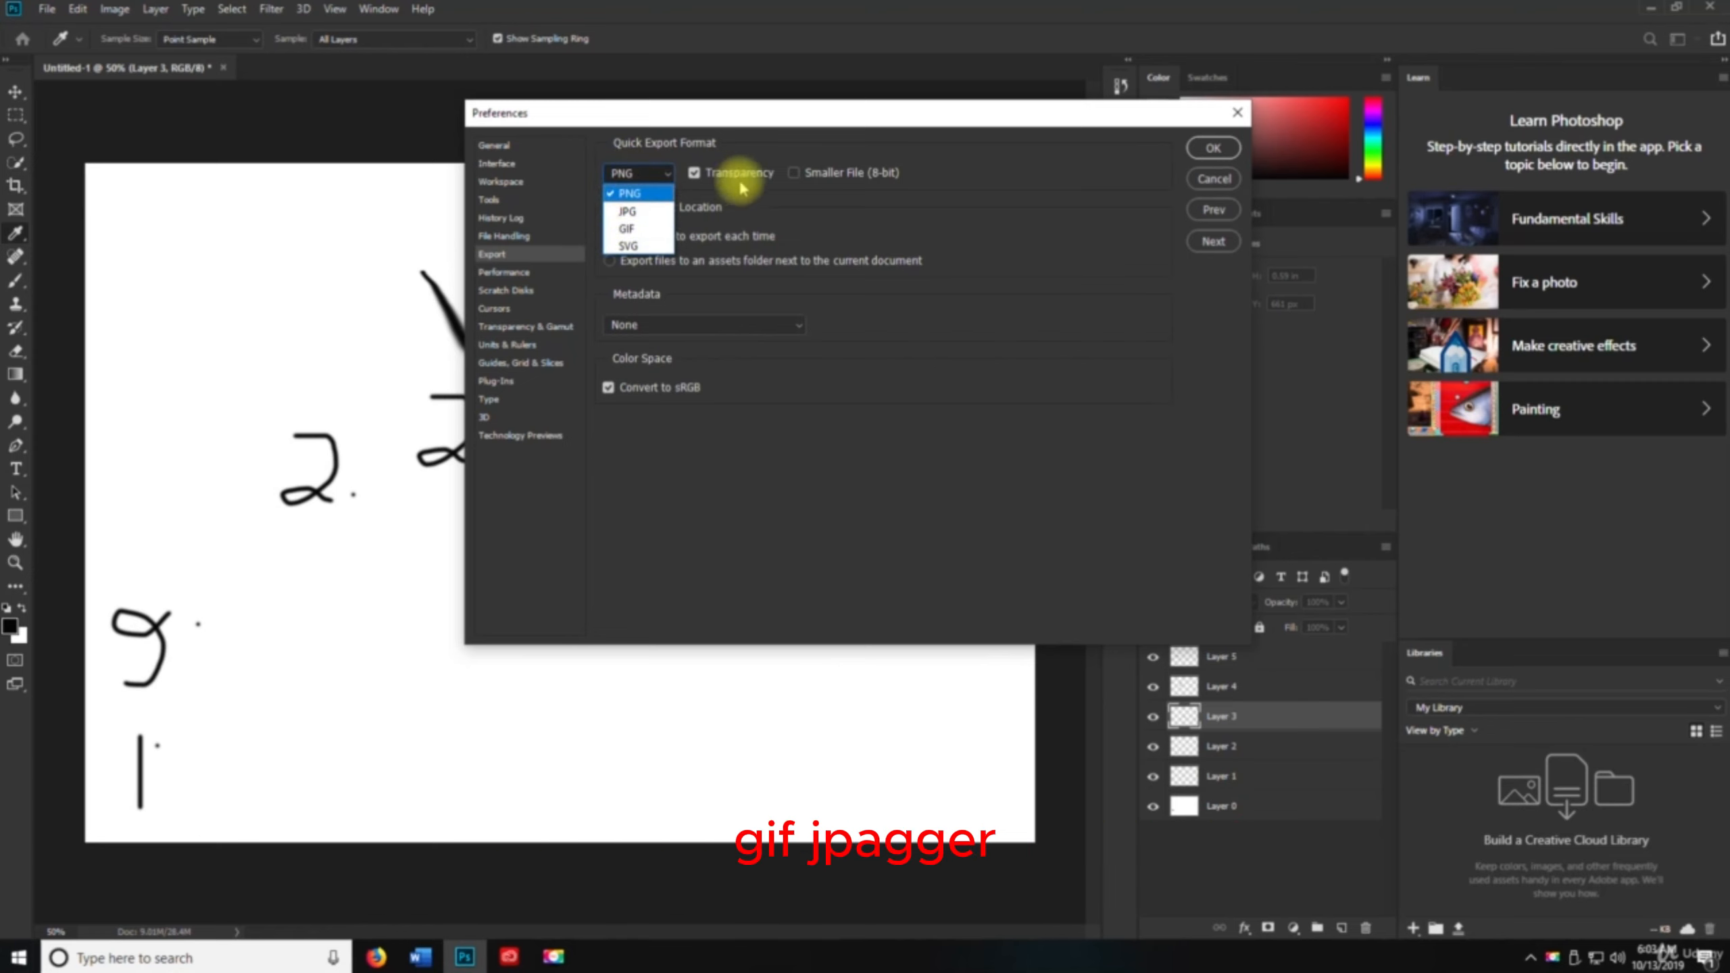
pyautogui.click(923, 225)
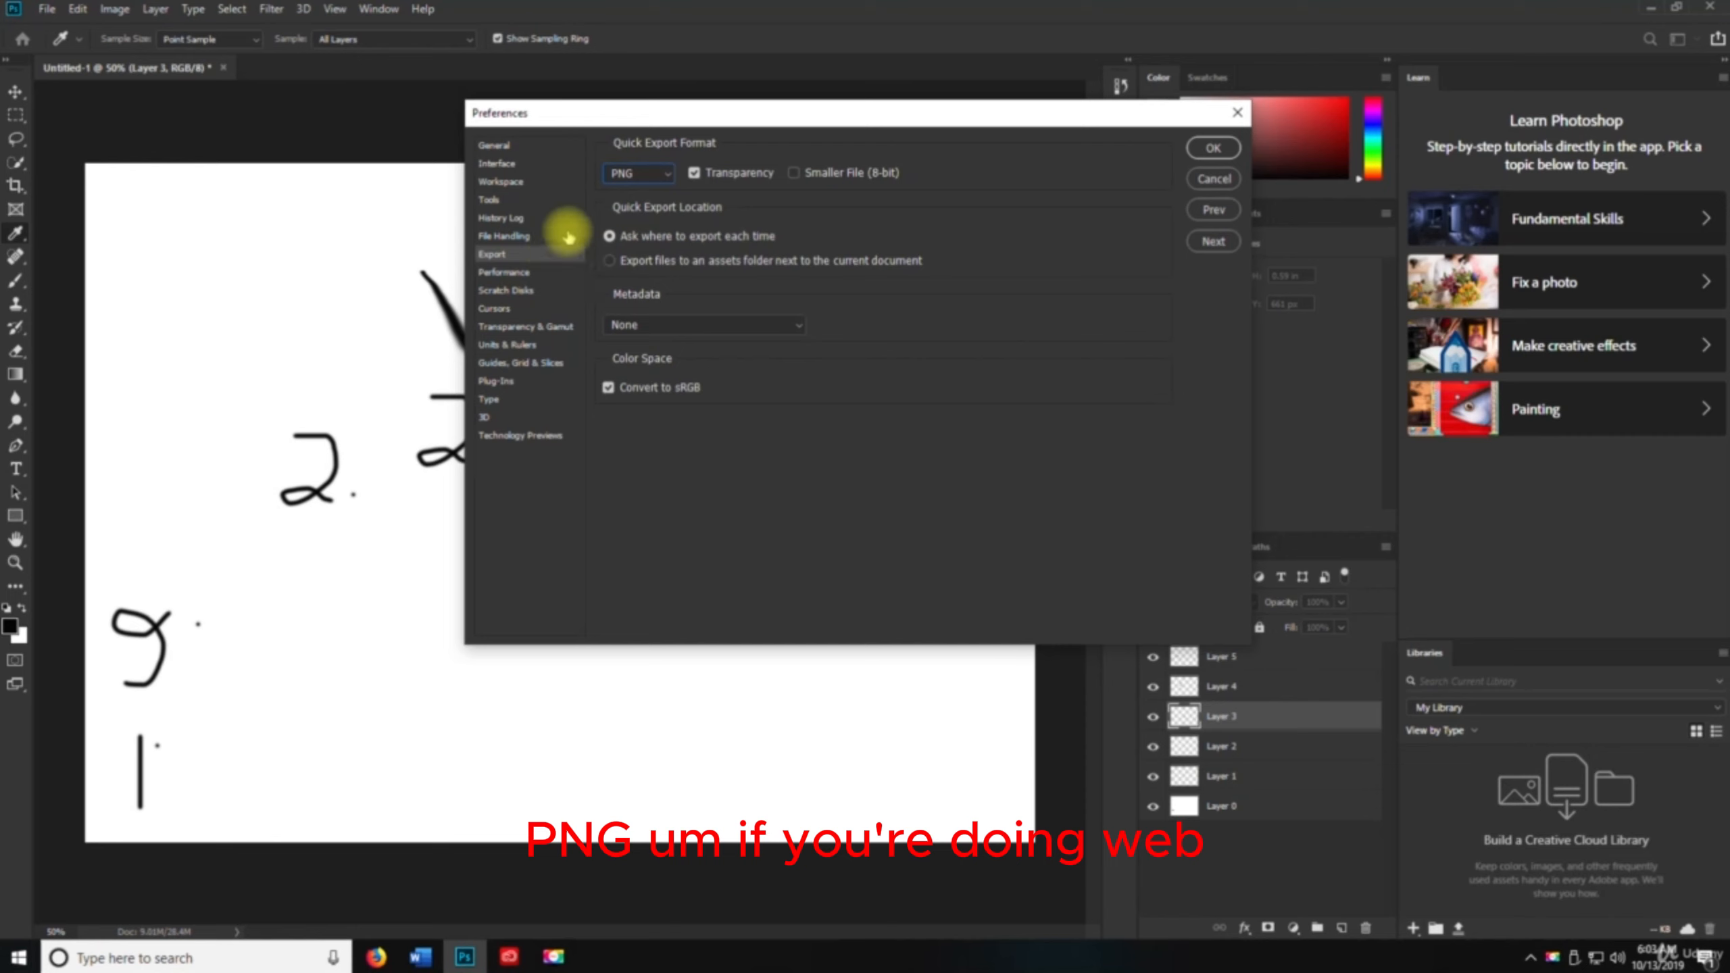
pyautogui.click(625, 179)
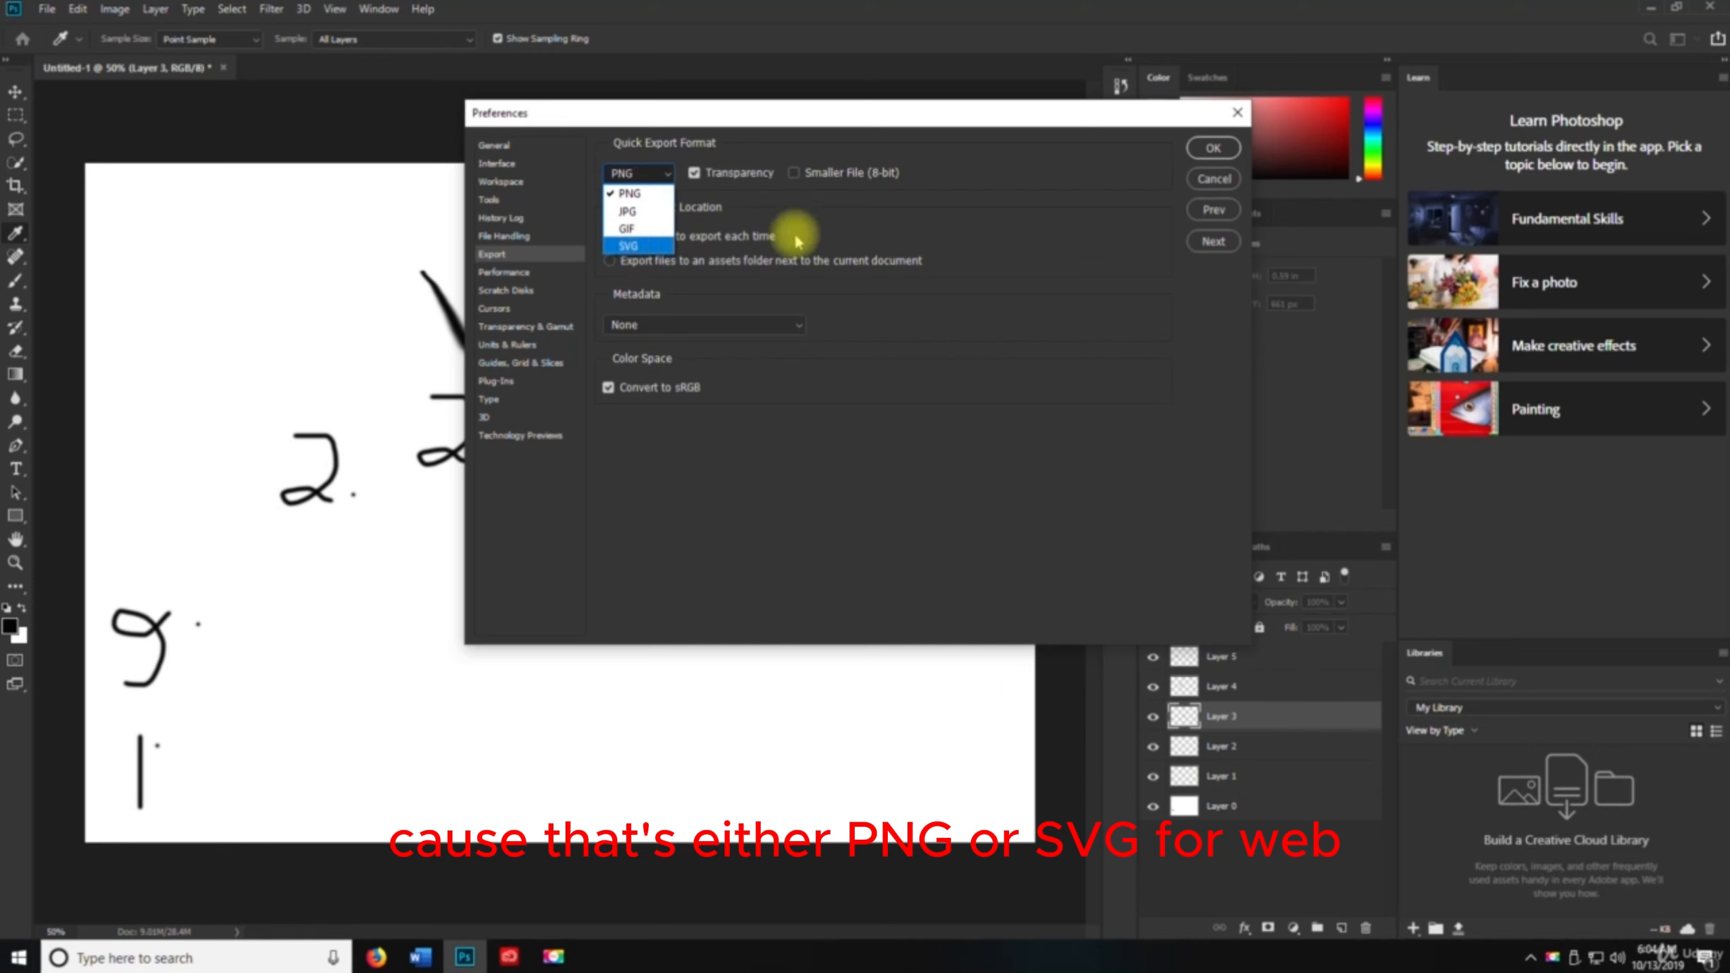
pyautogui.click(636, 175)
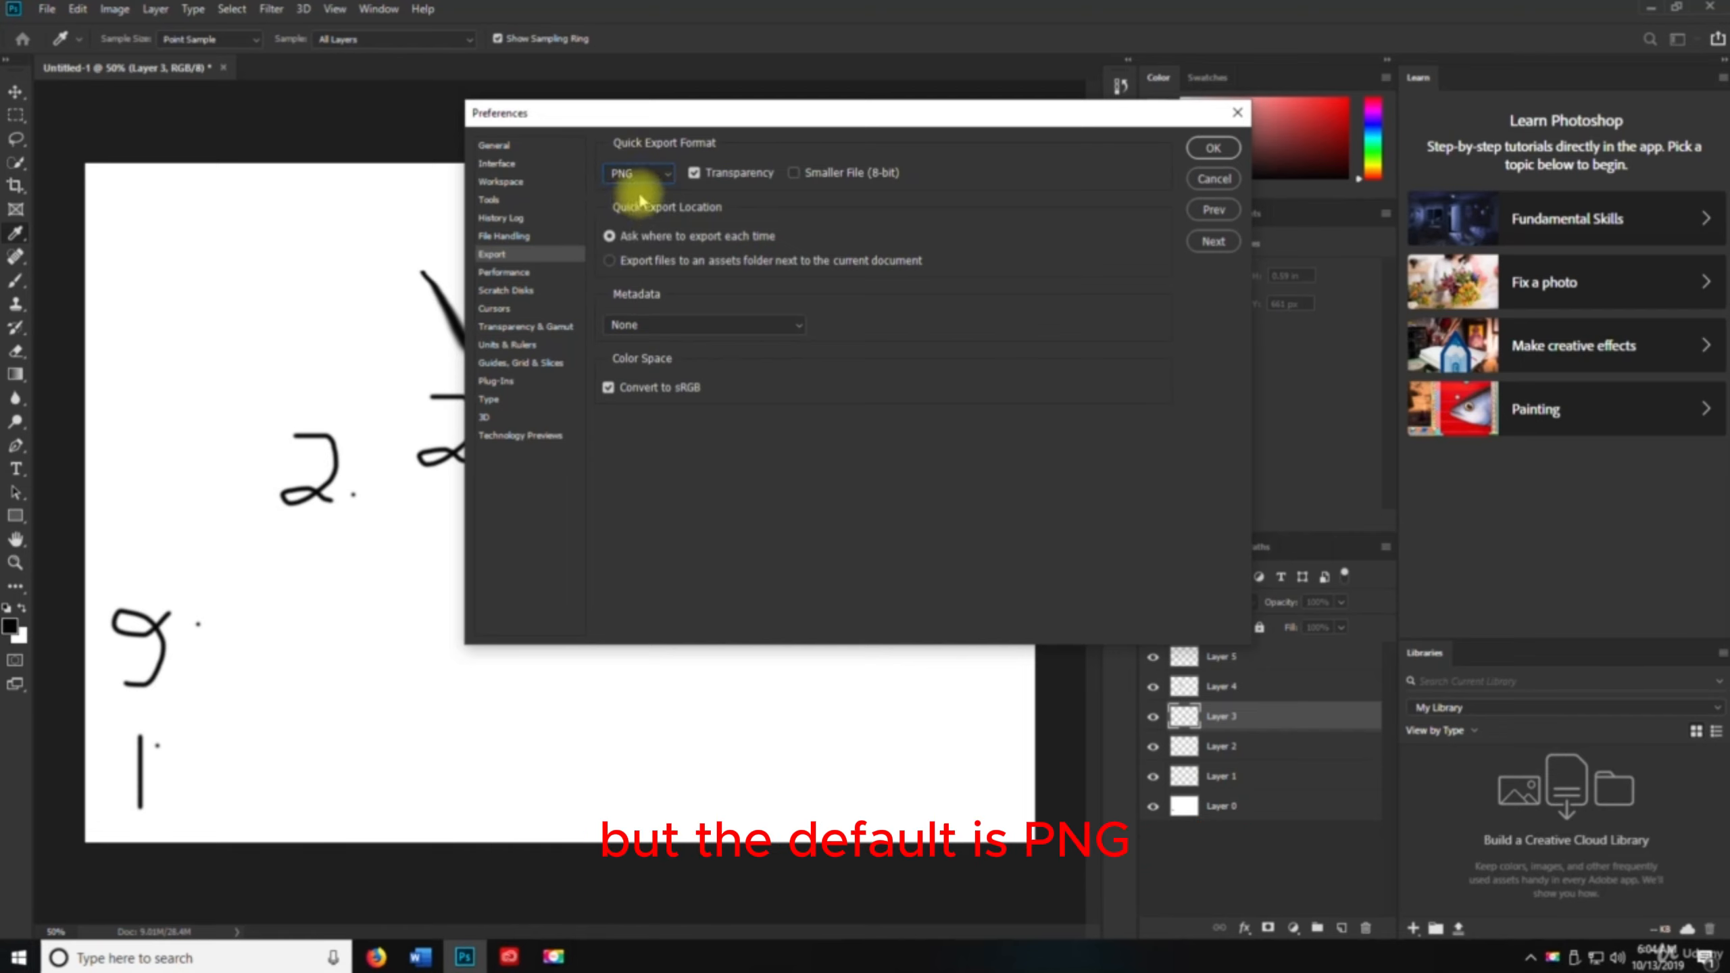
# Browse the remaining preference pages from Performance through Technology Previews, then close the Preferences dialog
pyautogui.click(504, 272)
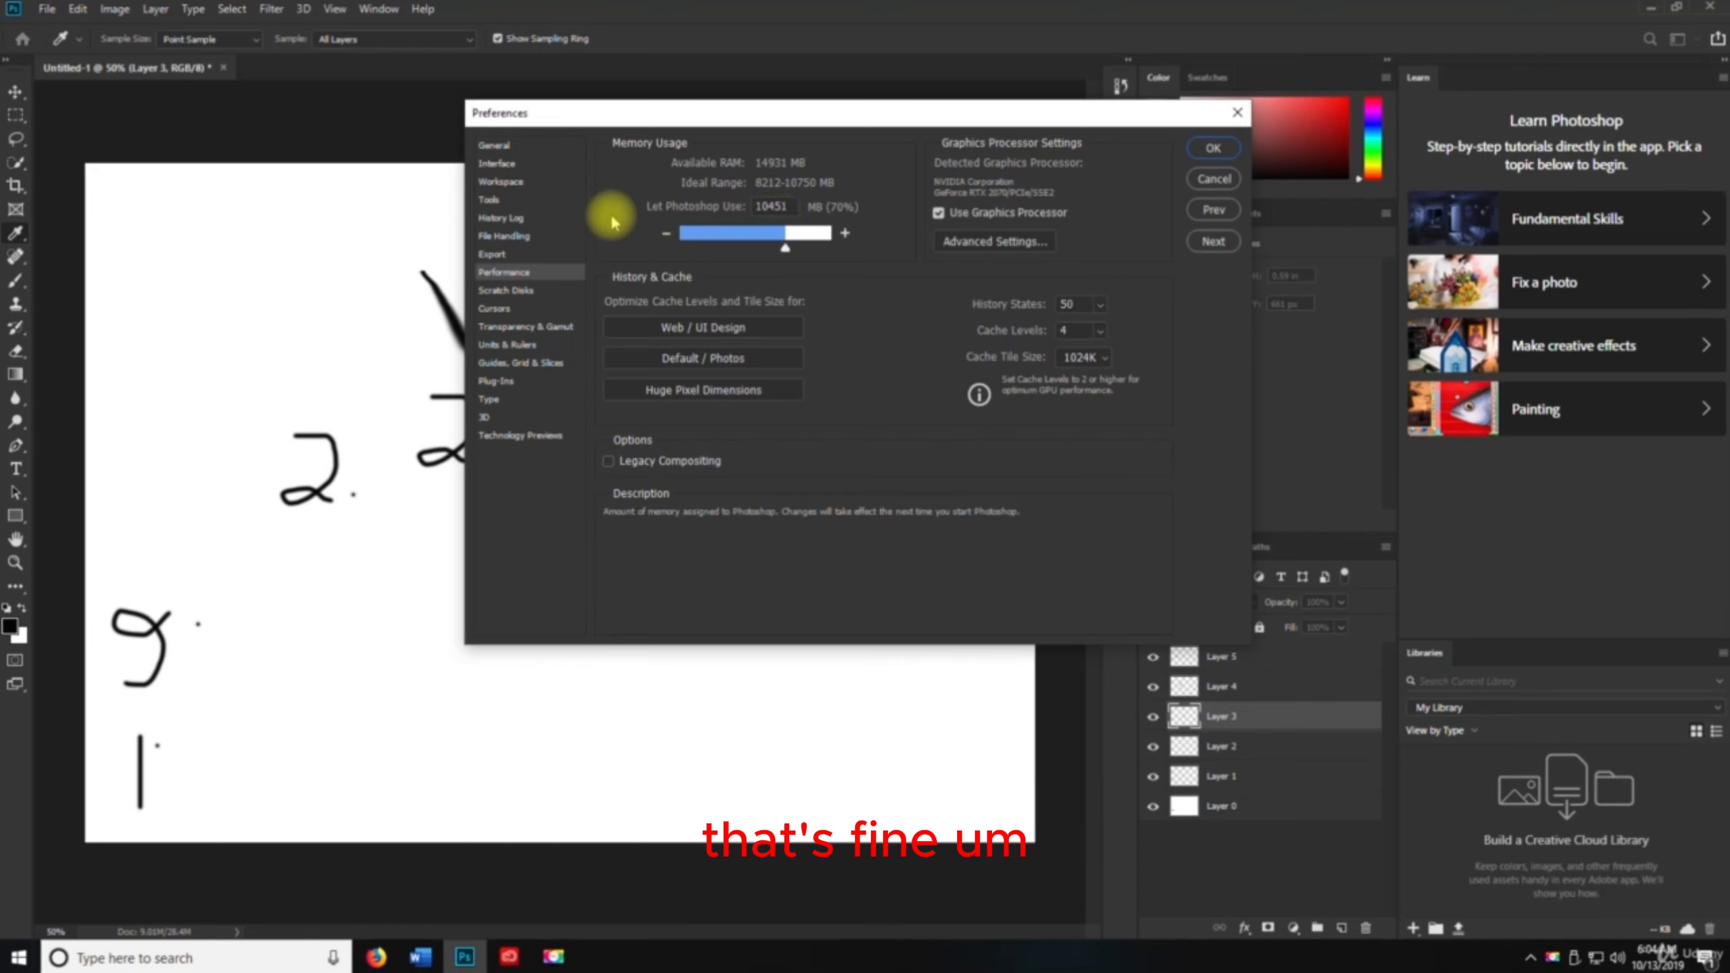
pyautogui.click(523, 293)
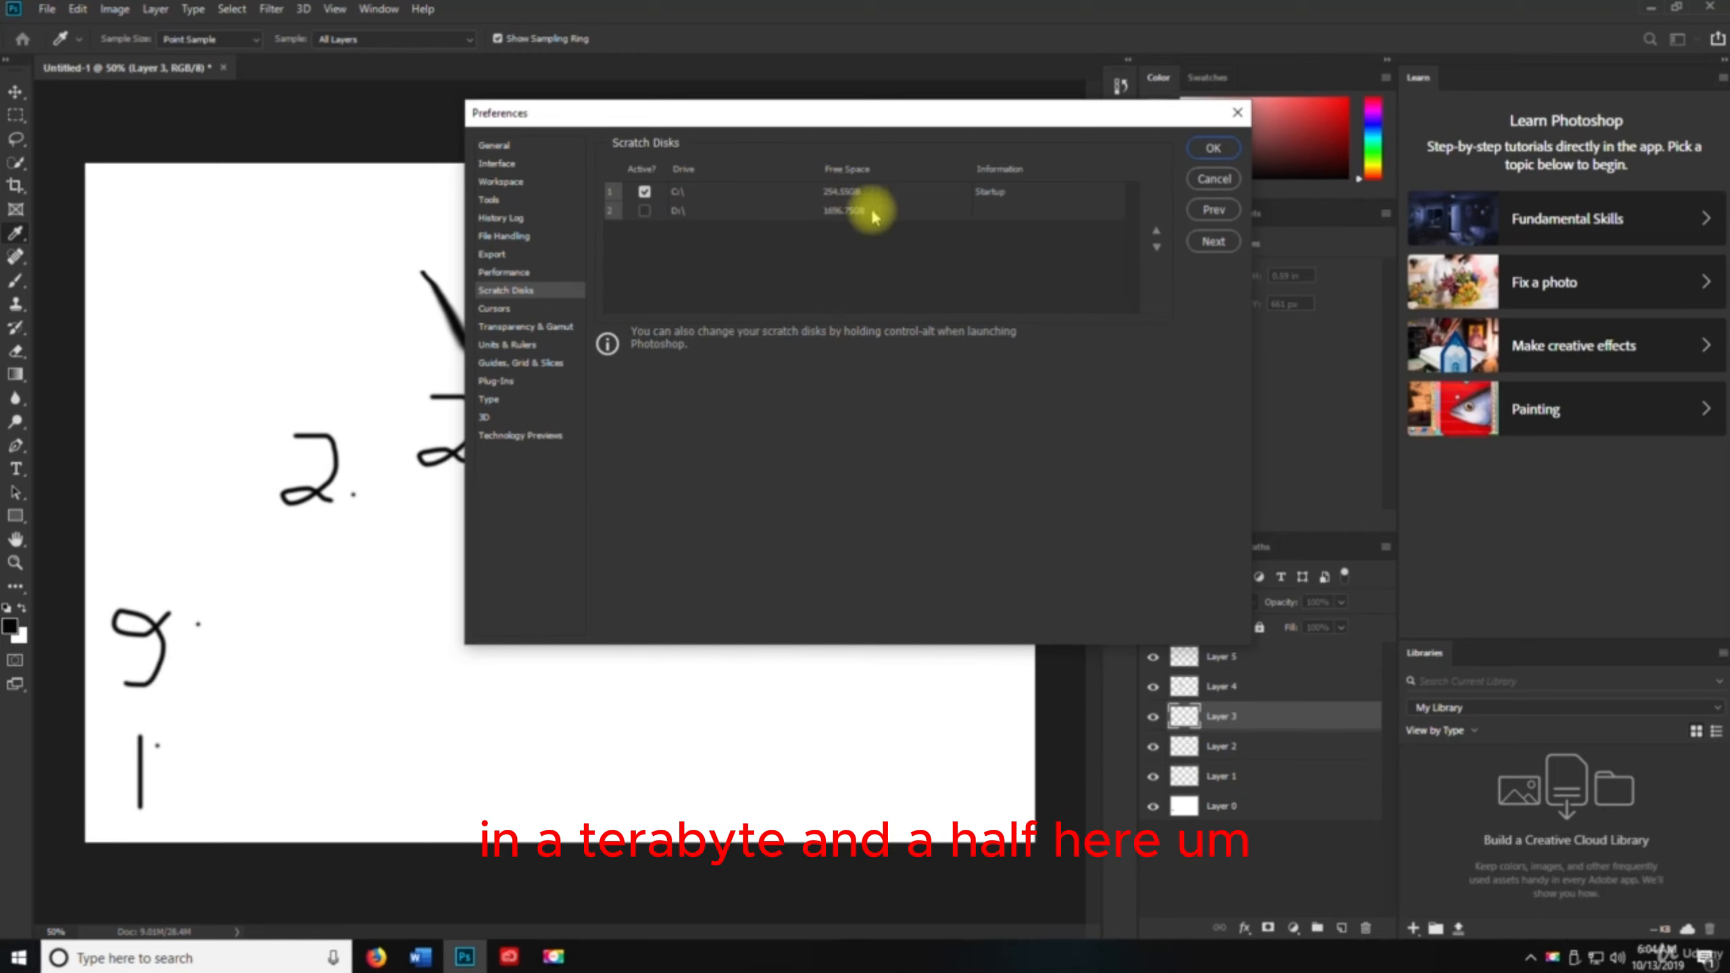
pyautogui.click(496, 309)
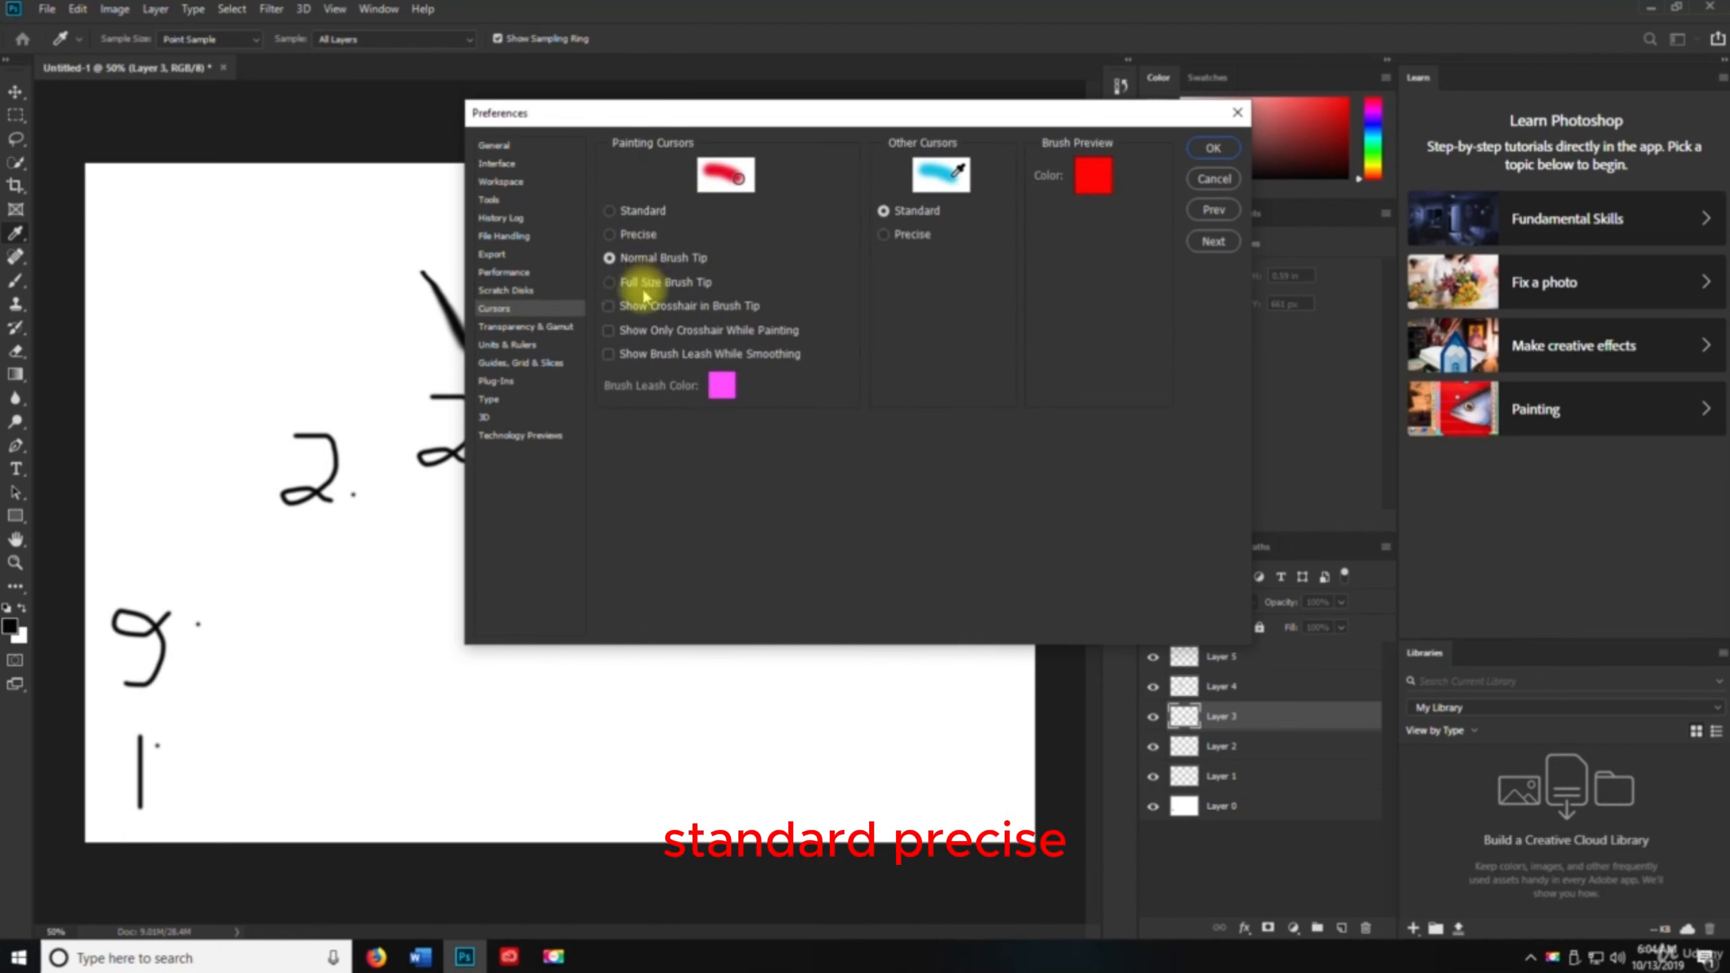
pyautogui.click(523, 328)
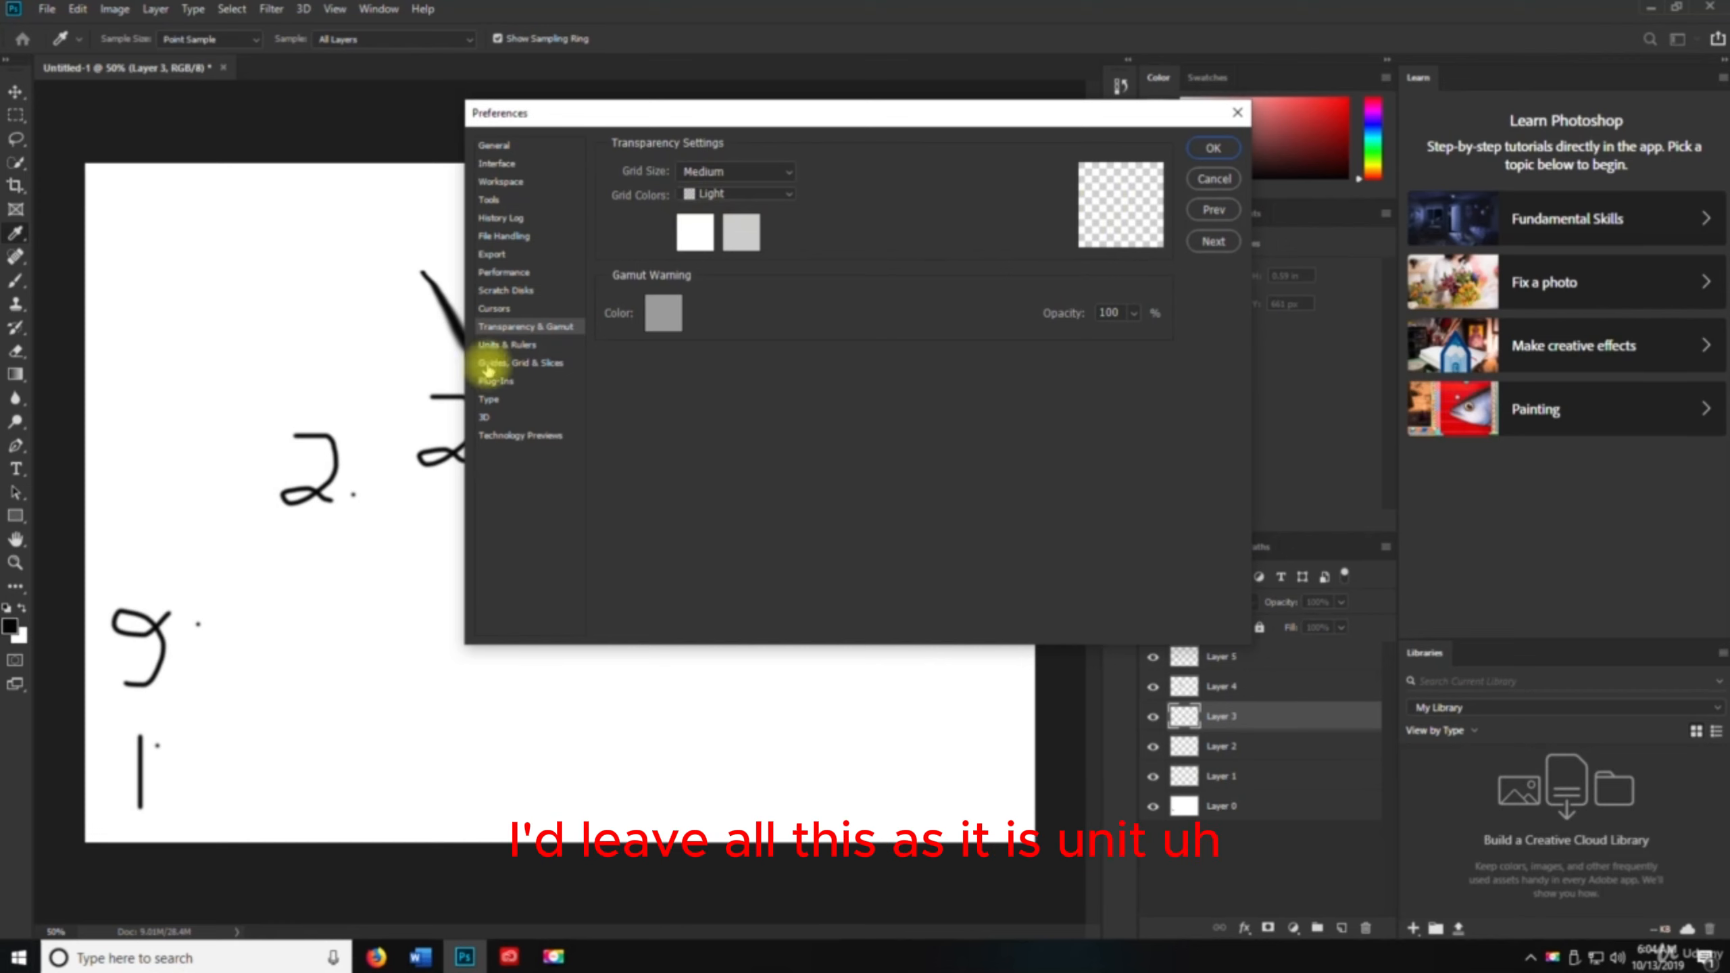
pyautogui.click(516, 345)
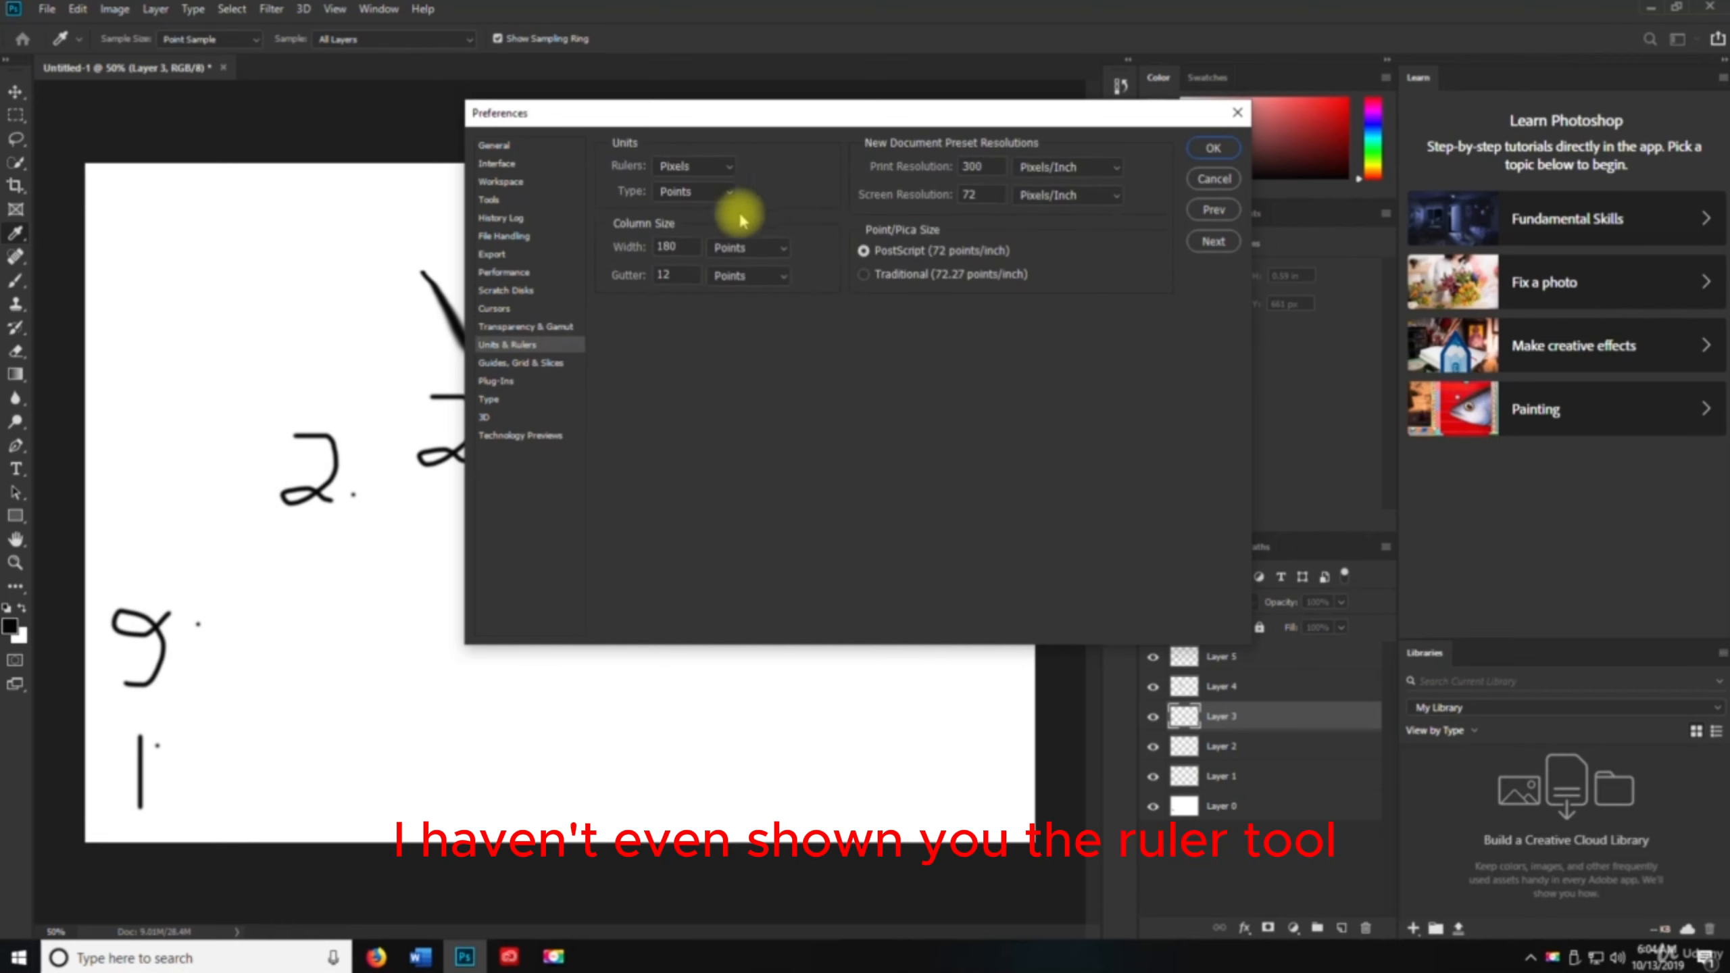
pyautogui.click(532, 364)
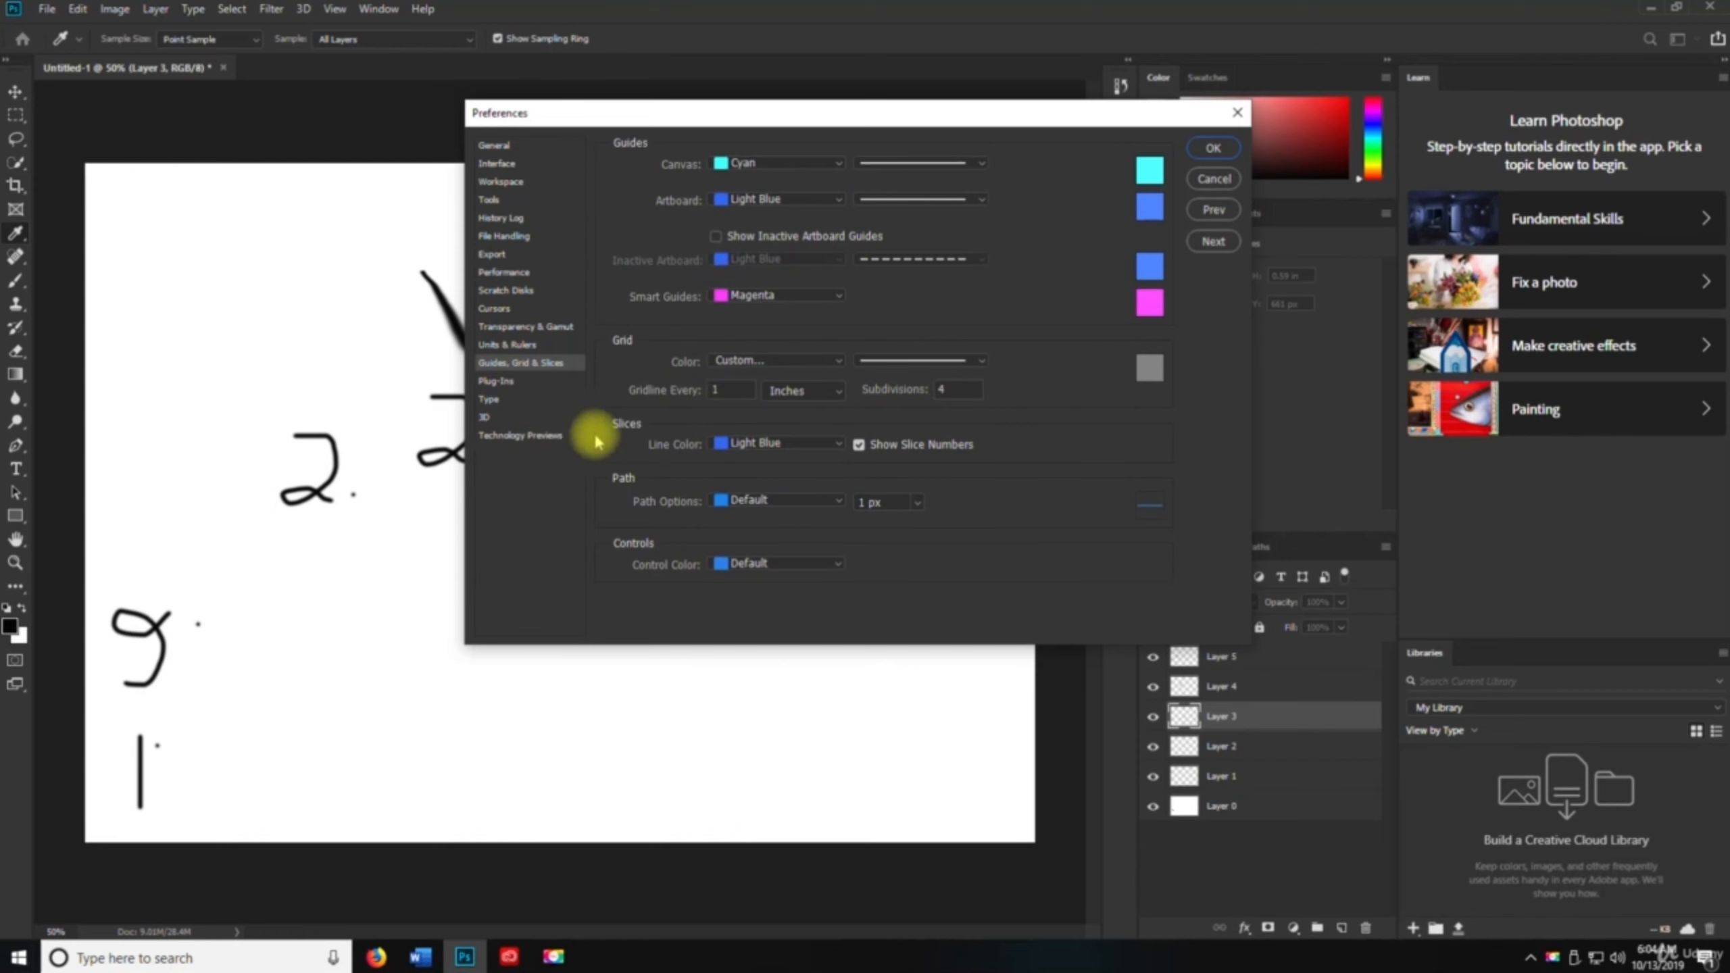
pyautogui.click(505, 381)
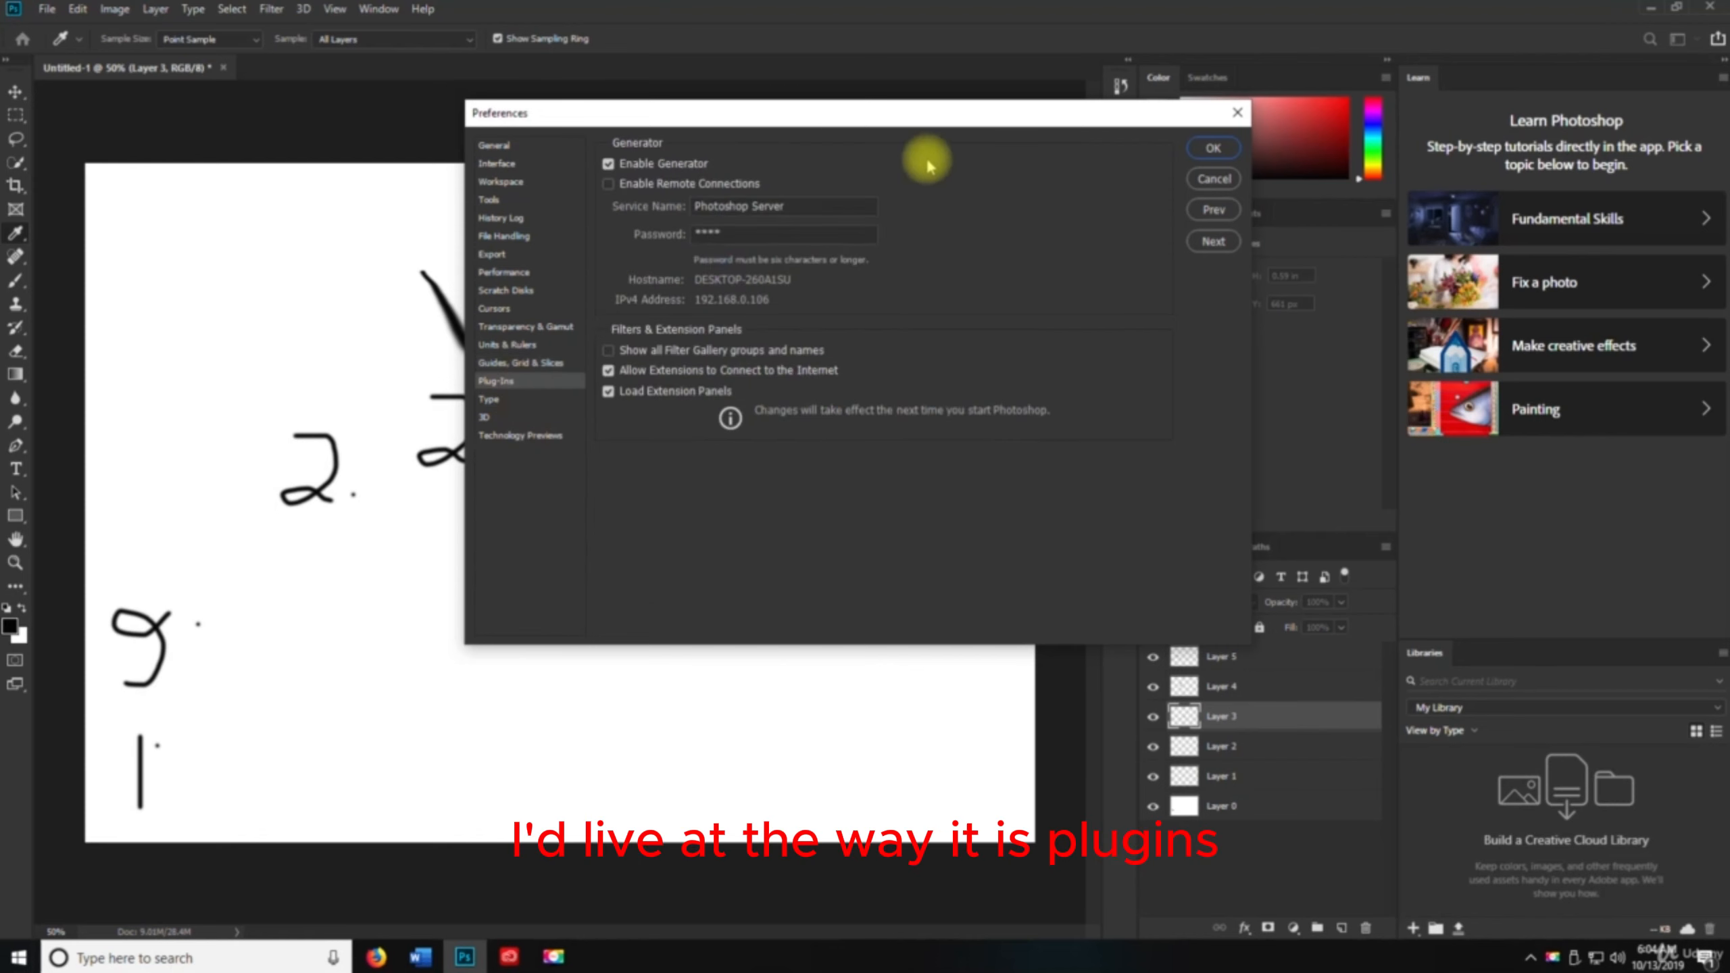
pyautogui.click(487, 399)
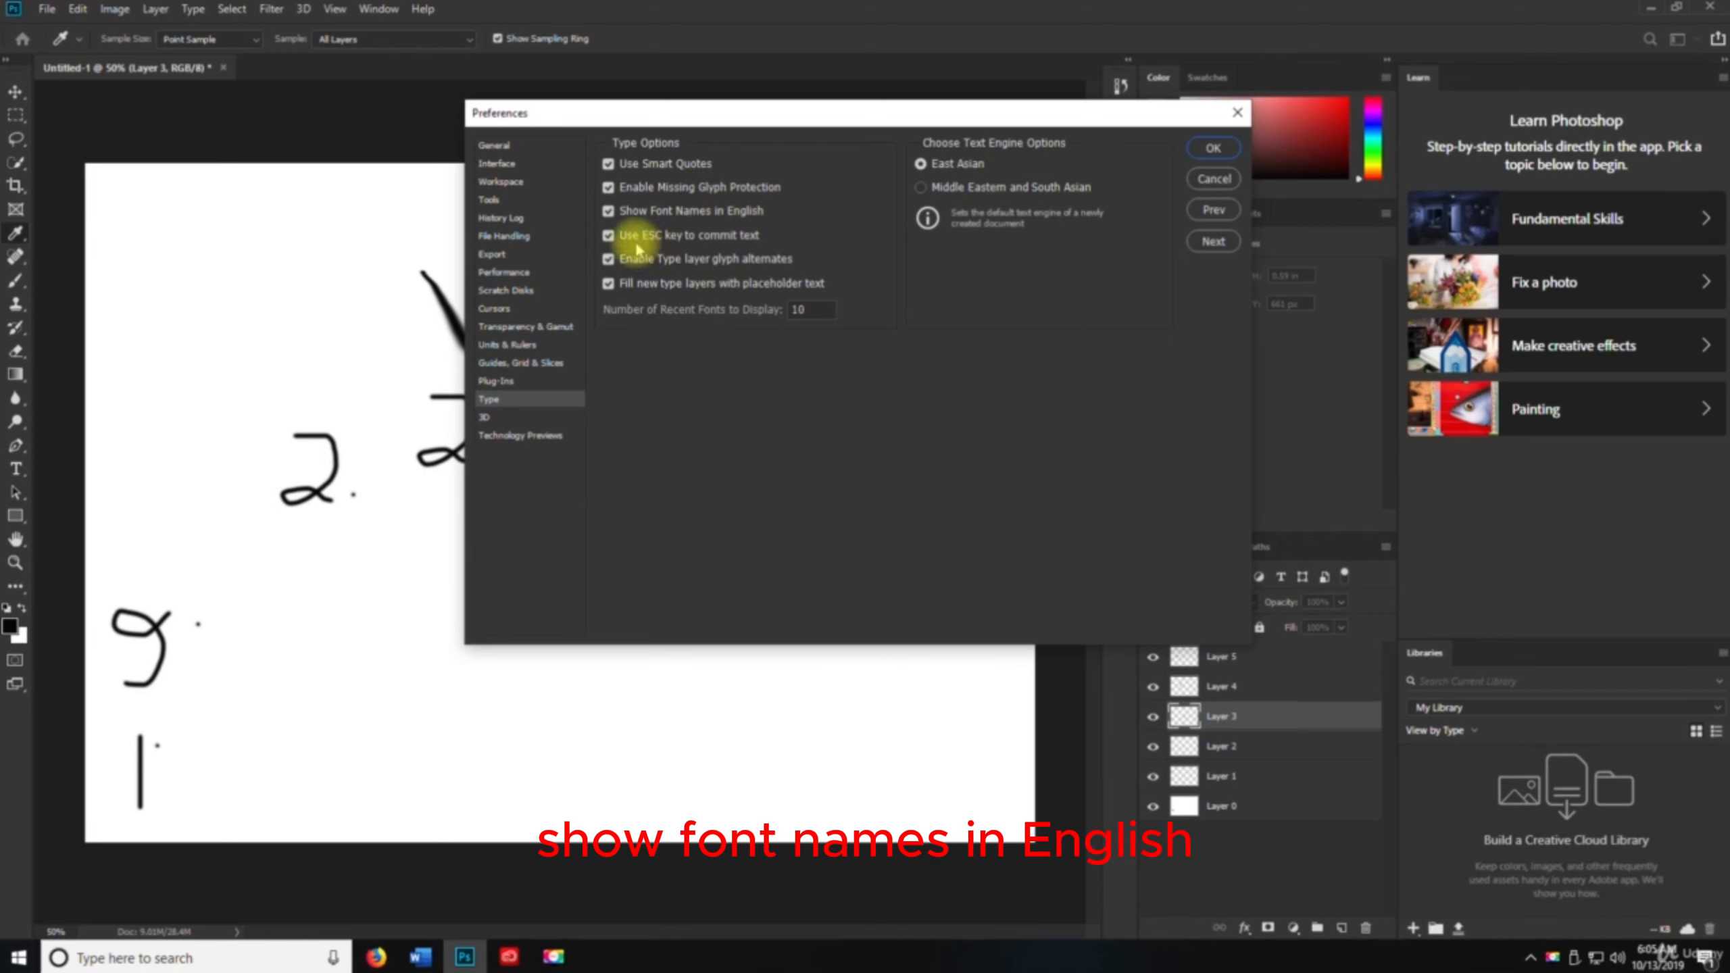
pyautogui.click(504, 416)
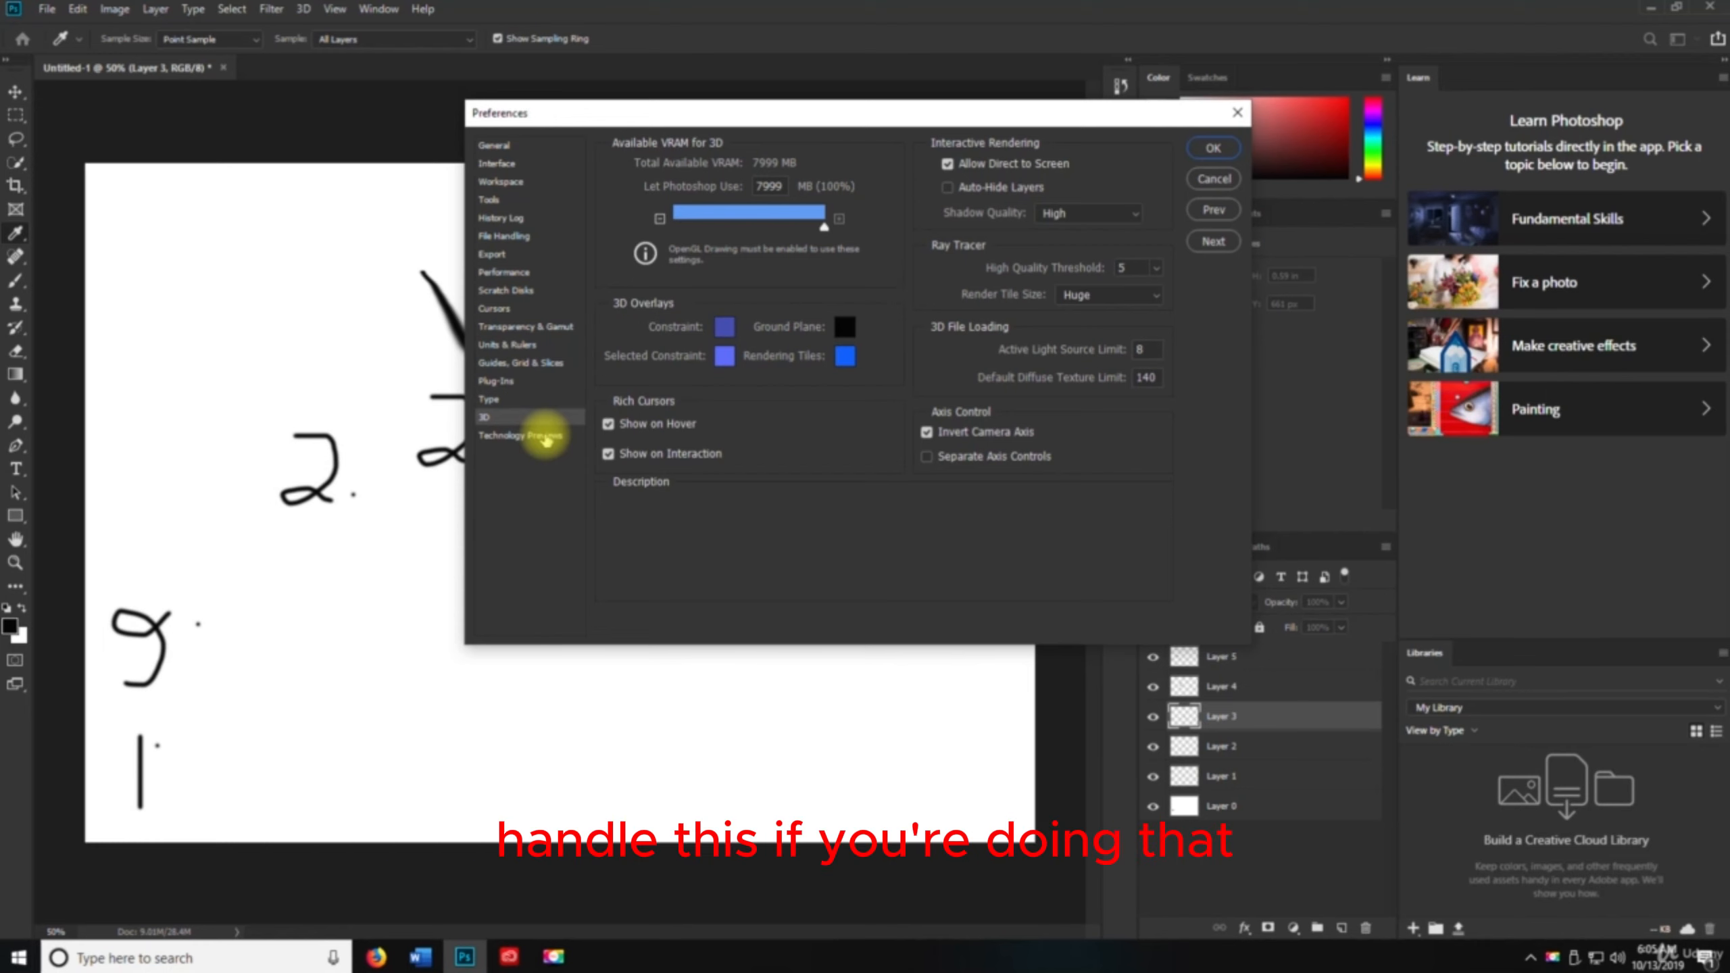
pyautogui.click(545, 437)
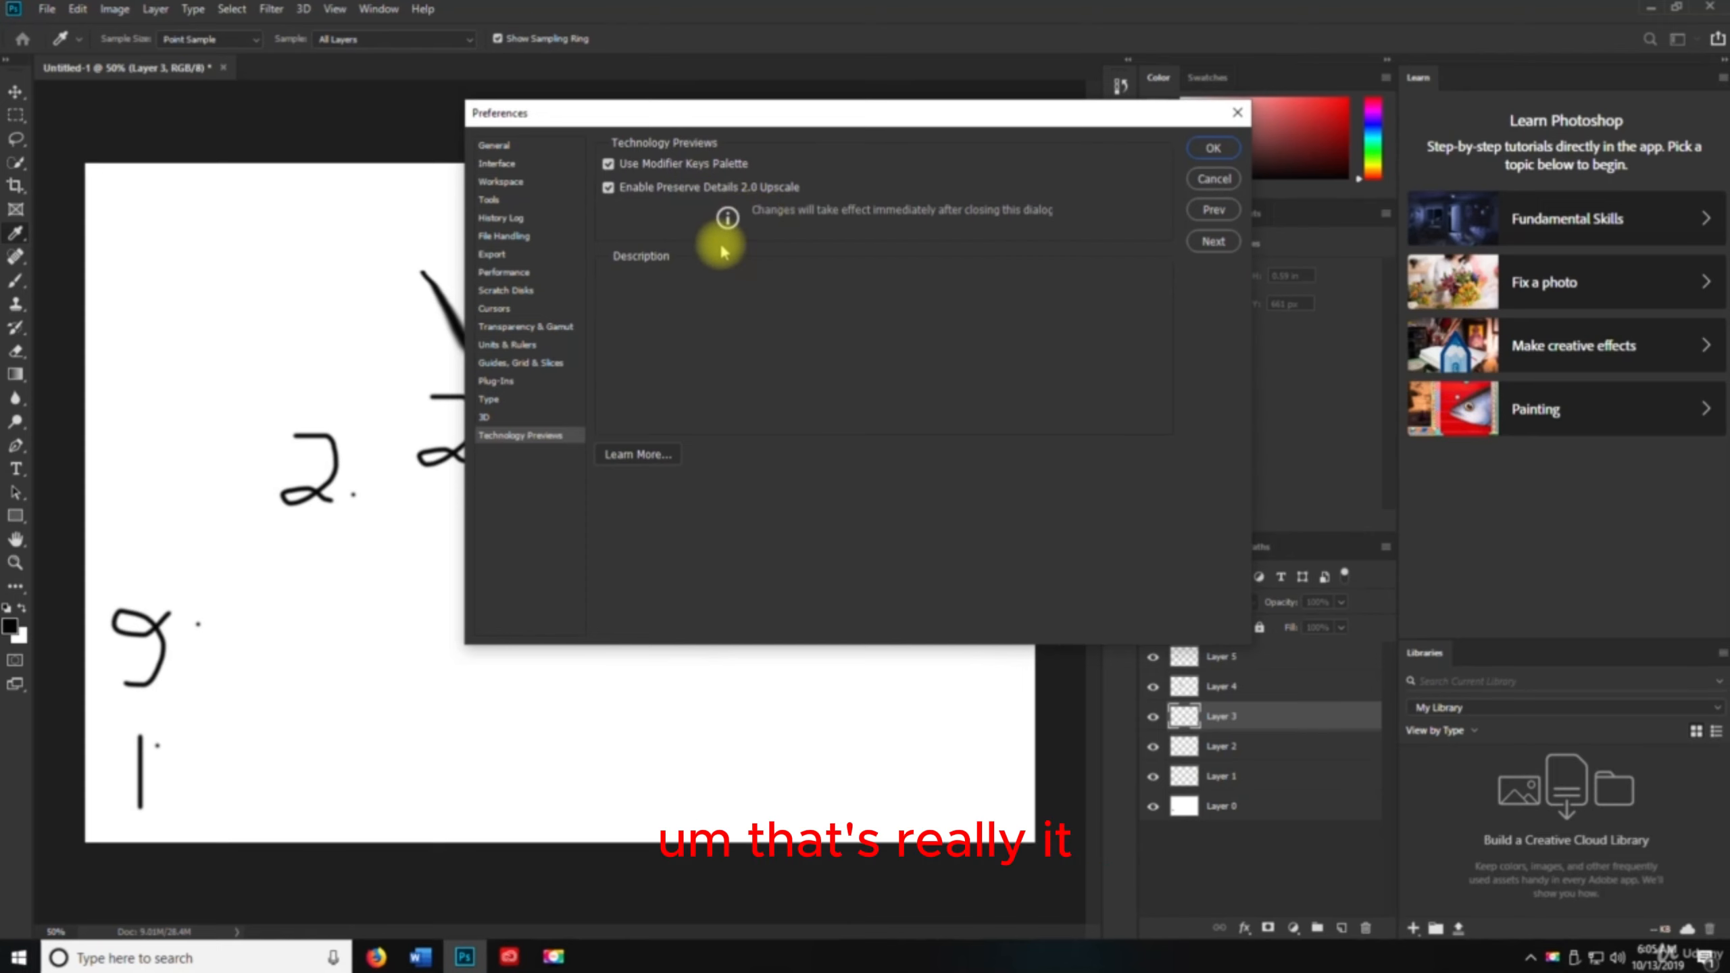
pyautogui.click(1237, 112)
# Switch to the Move tool, show the rulers, and pull a horizontal guide to the canvas's top edge
pyautogui.press('v')
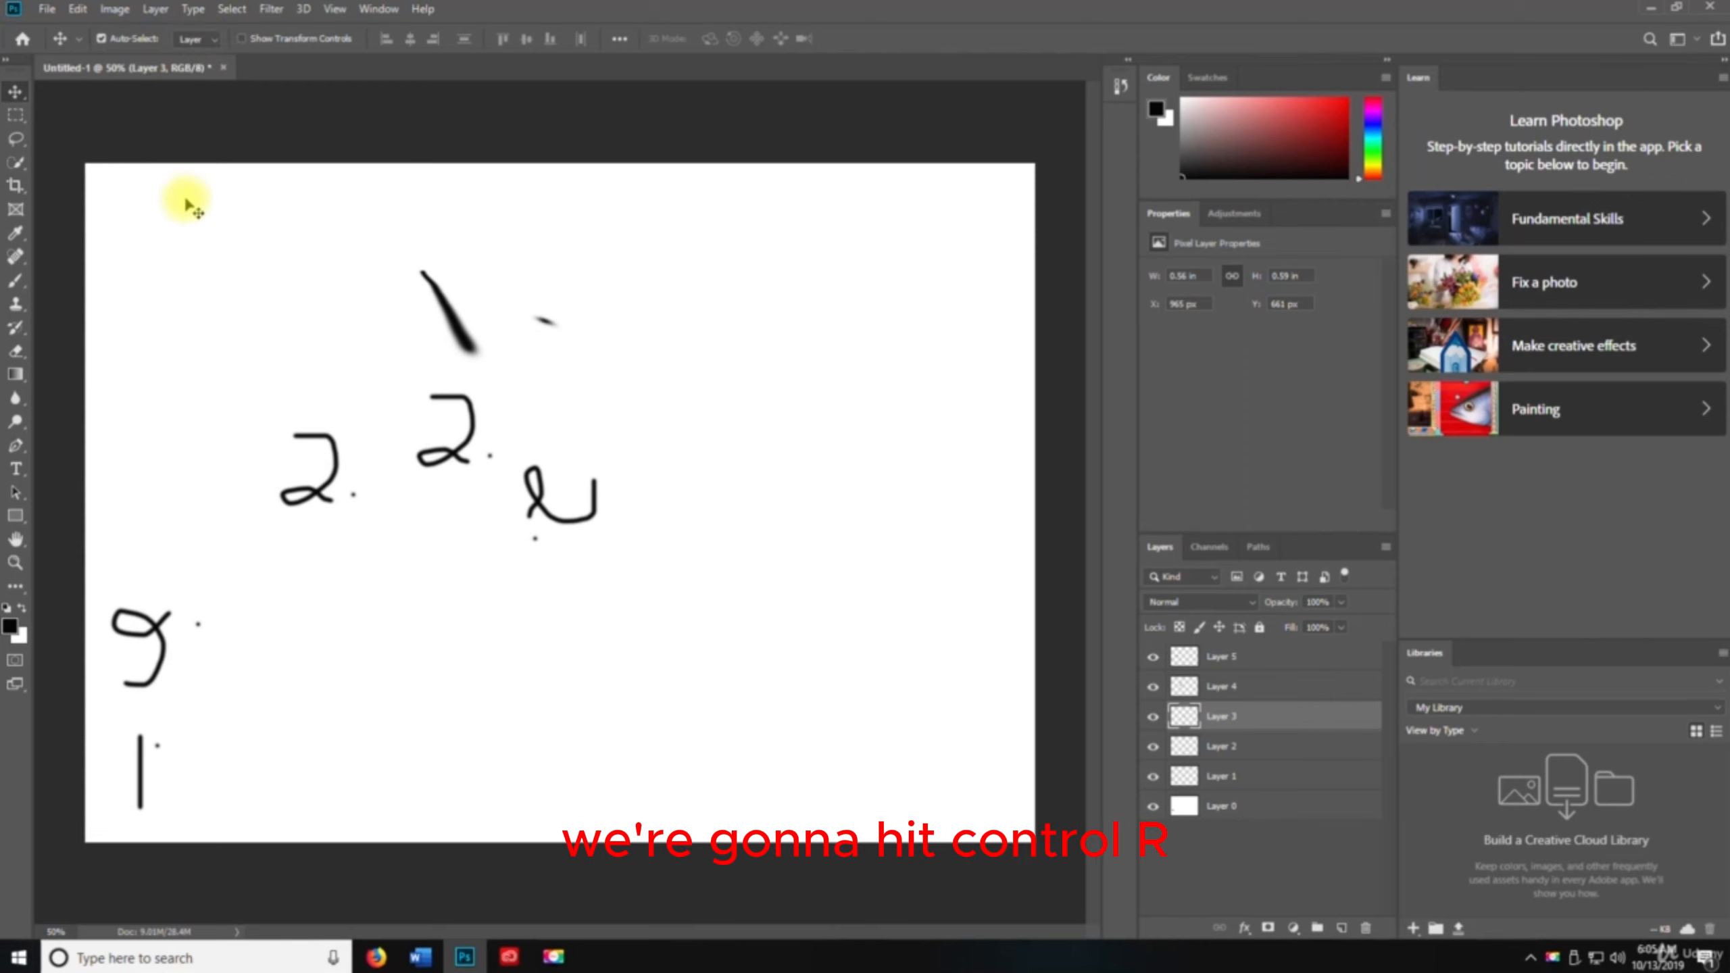
pyautogui.hotkey('ctrl', 'r')
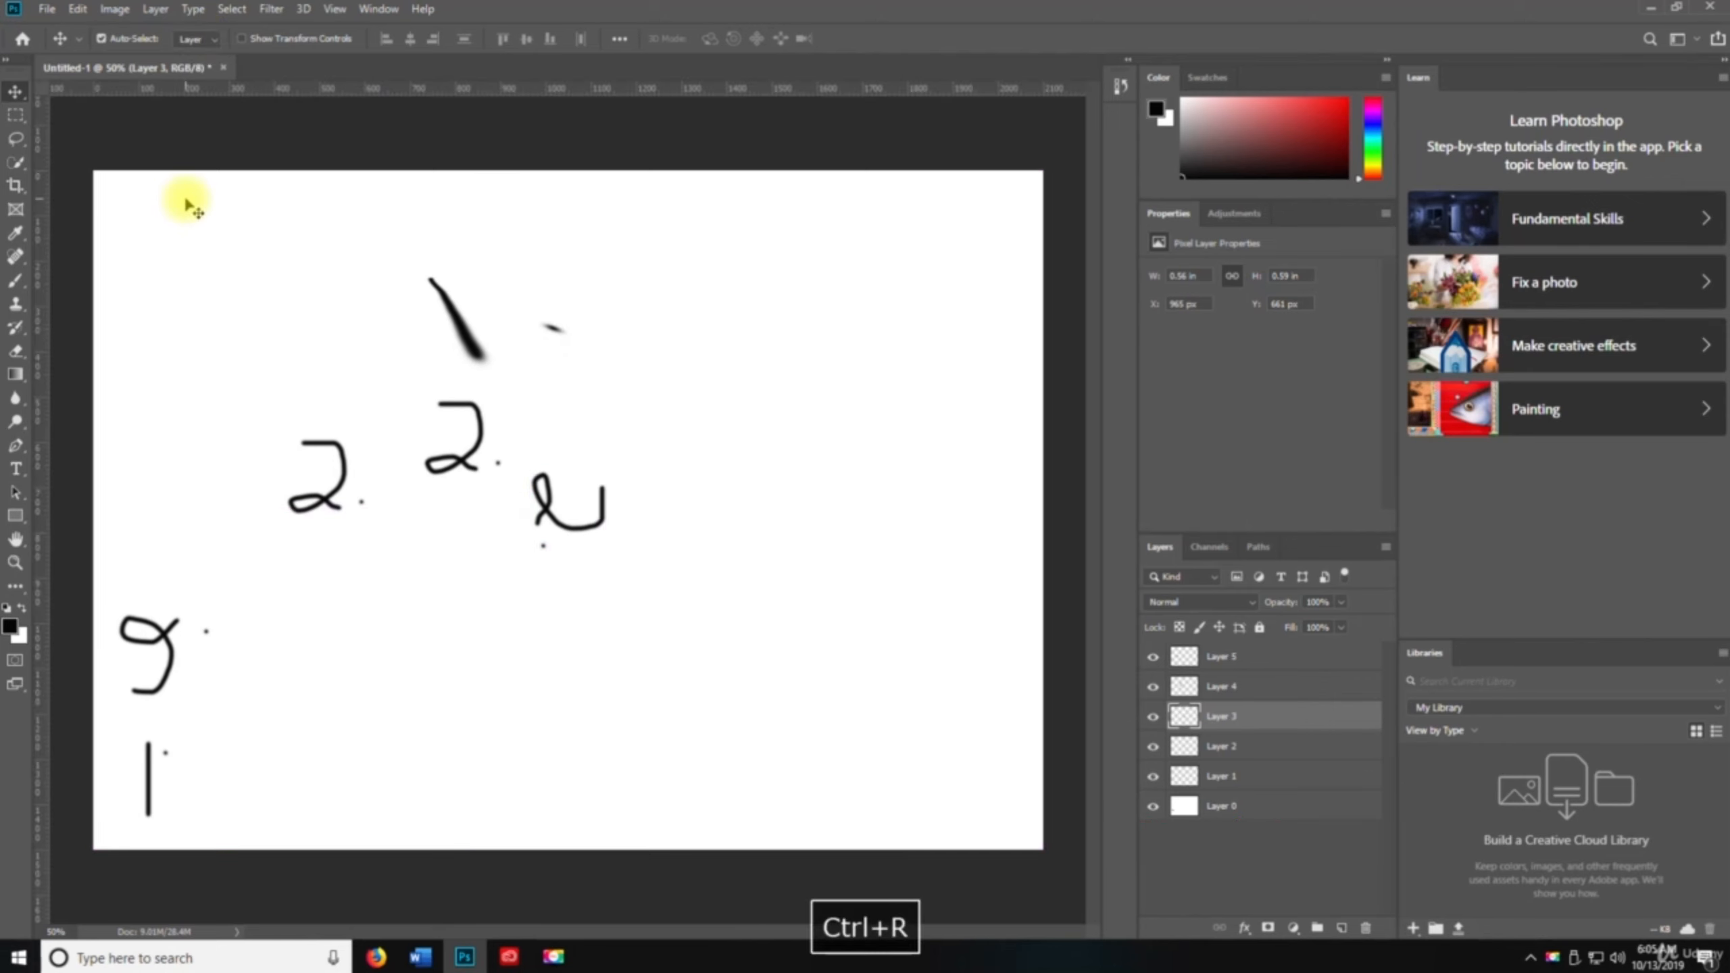
pyautogui.moveTo(201, 88); pyautogui.dragTo(204, 169)
# Cycle the ruler units through inches, centimetres, millimetres, points, picas and percent, returning to pixels
pyautogui.rightClick(248, 89)
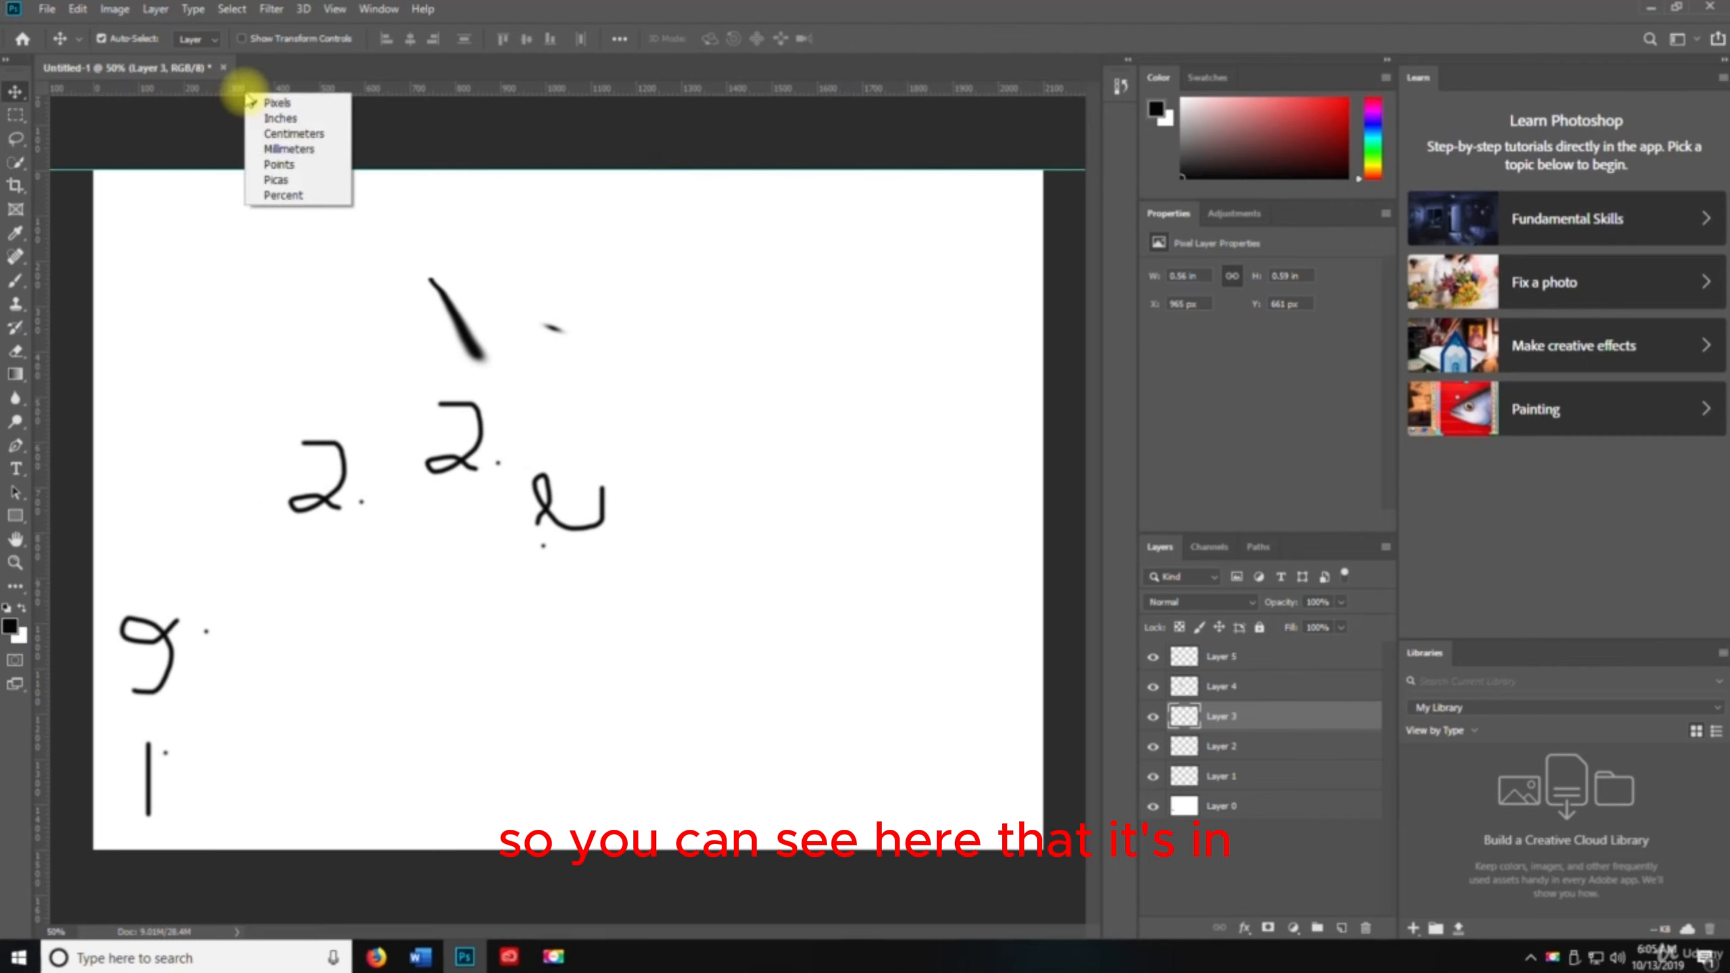
pyautogui.click(276, 117)
pyautogui.rightClick(286, 90)
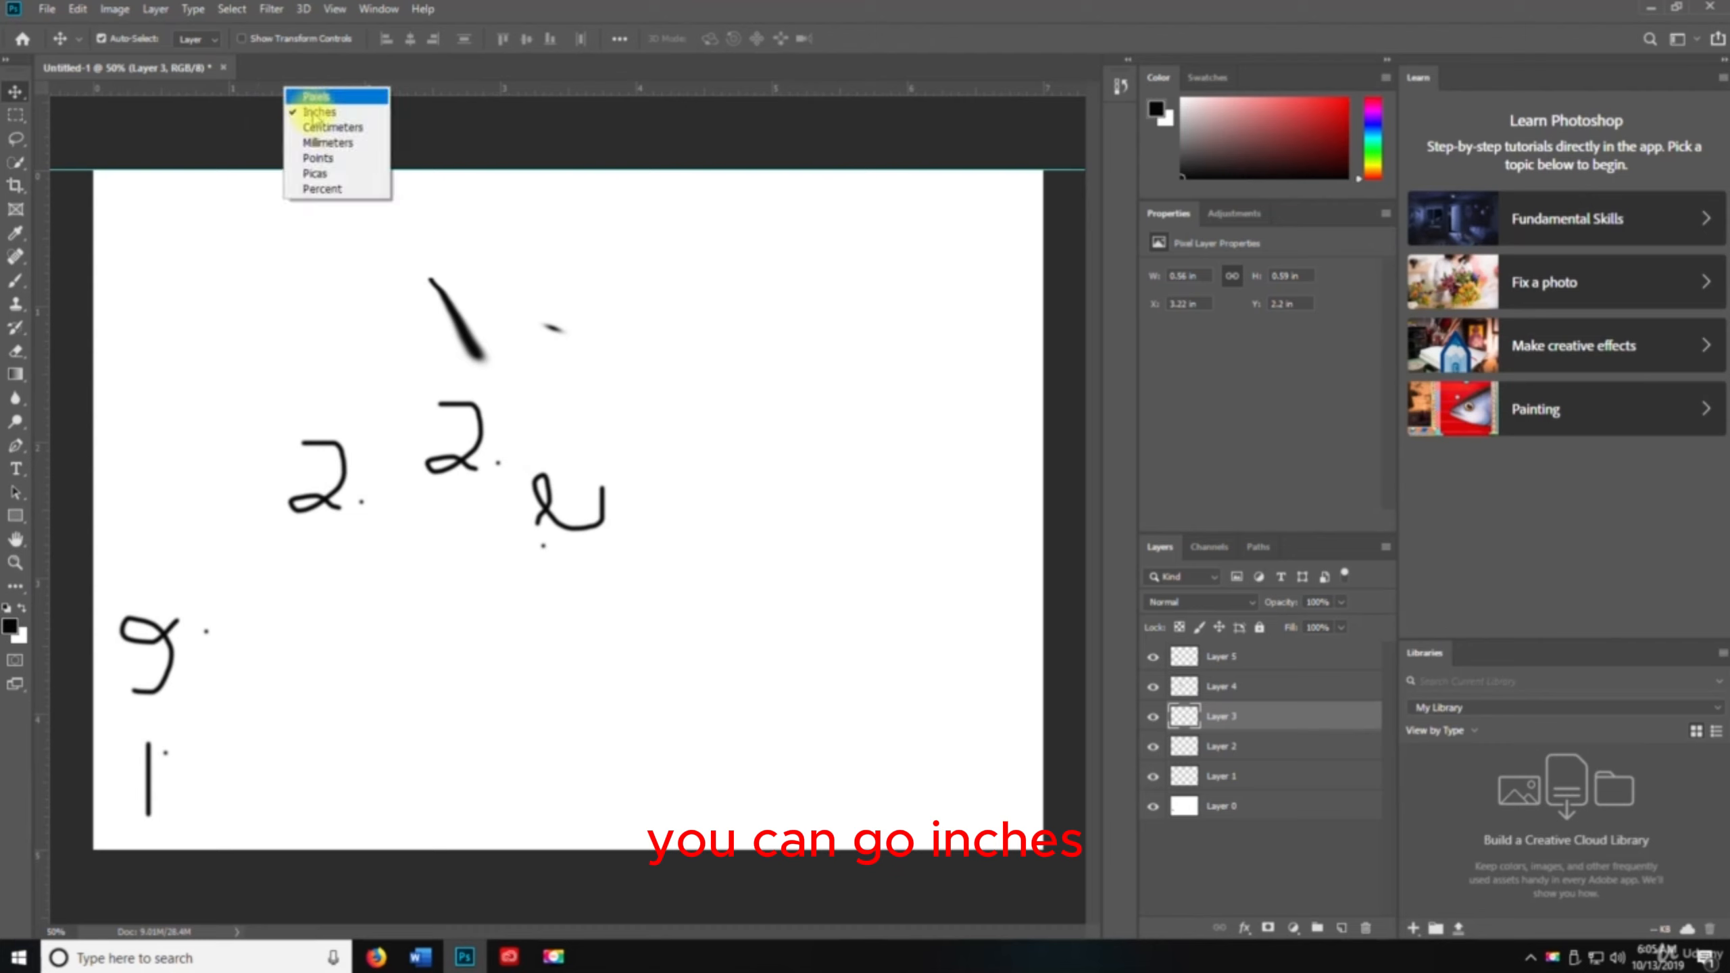
pyautogui.click(327, 128)
pyautogui.rightClick(330, 90)
pyautogui.click(370, 154)
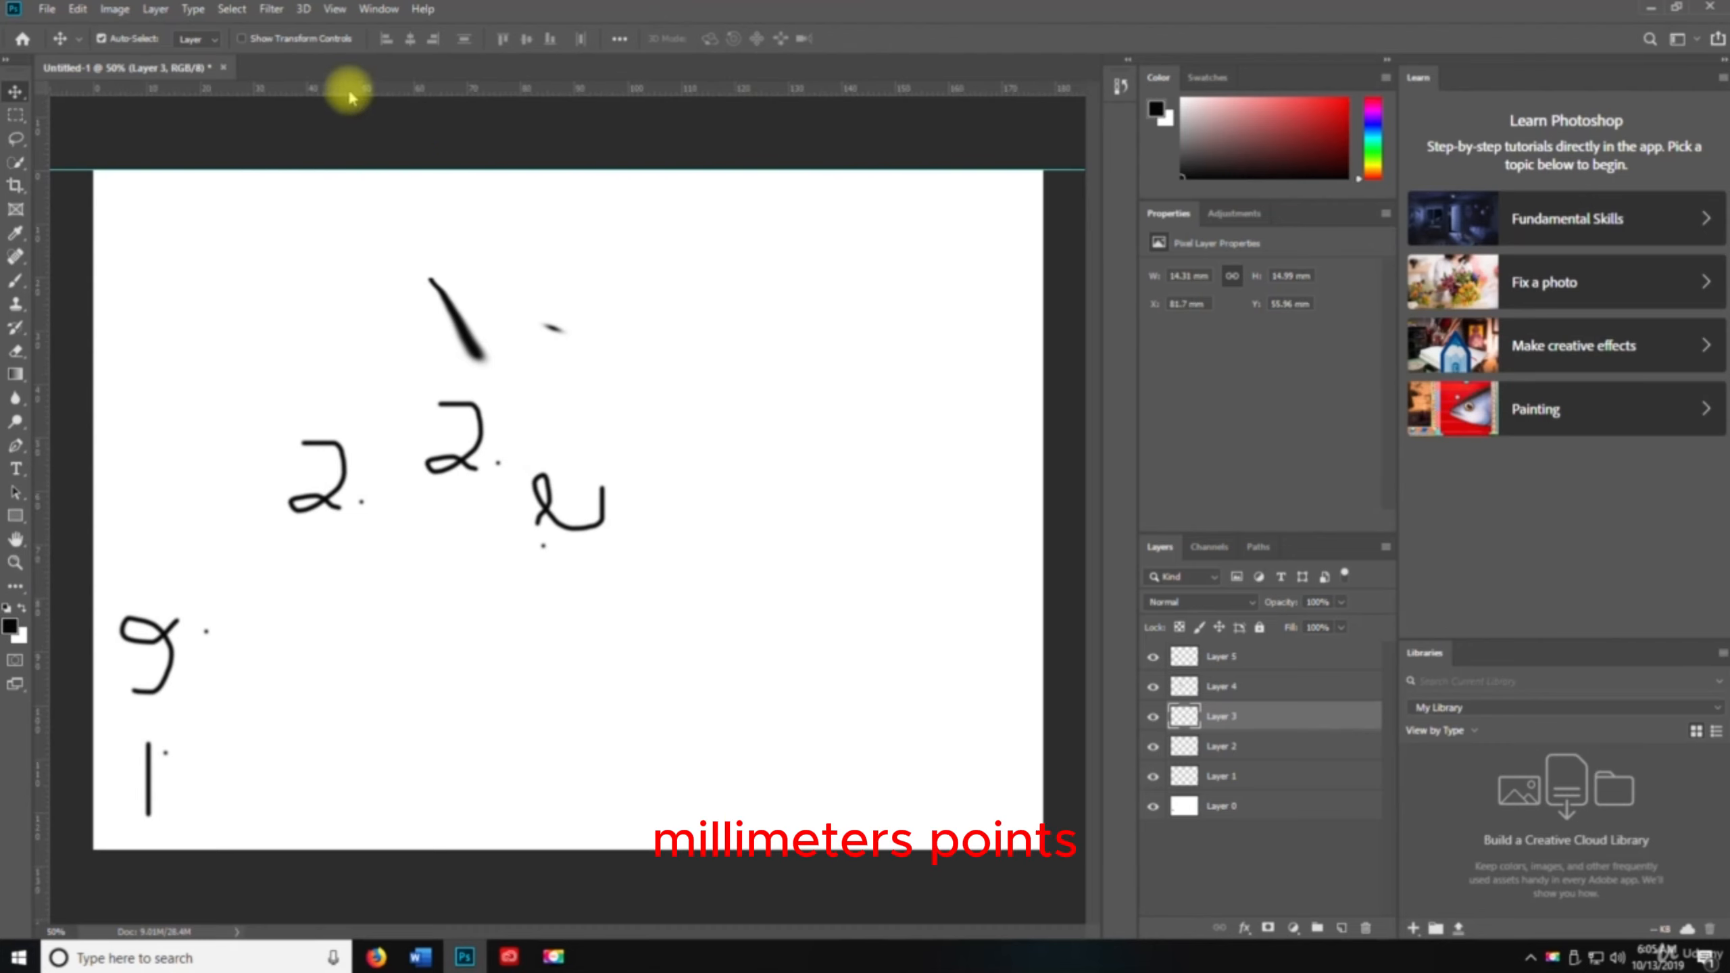
pyautogui.rightClick(347, 85)
pyautogui.click(398, 164)
pyautogui.rightClick(400, 105)
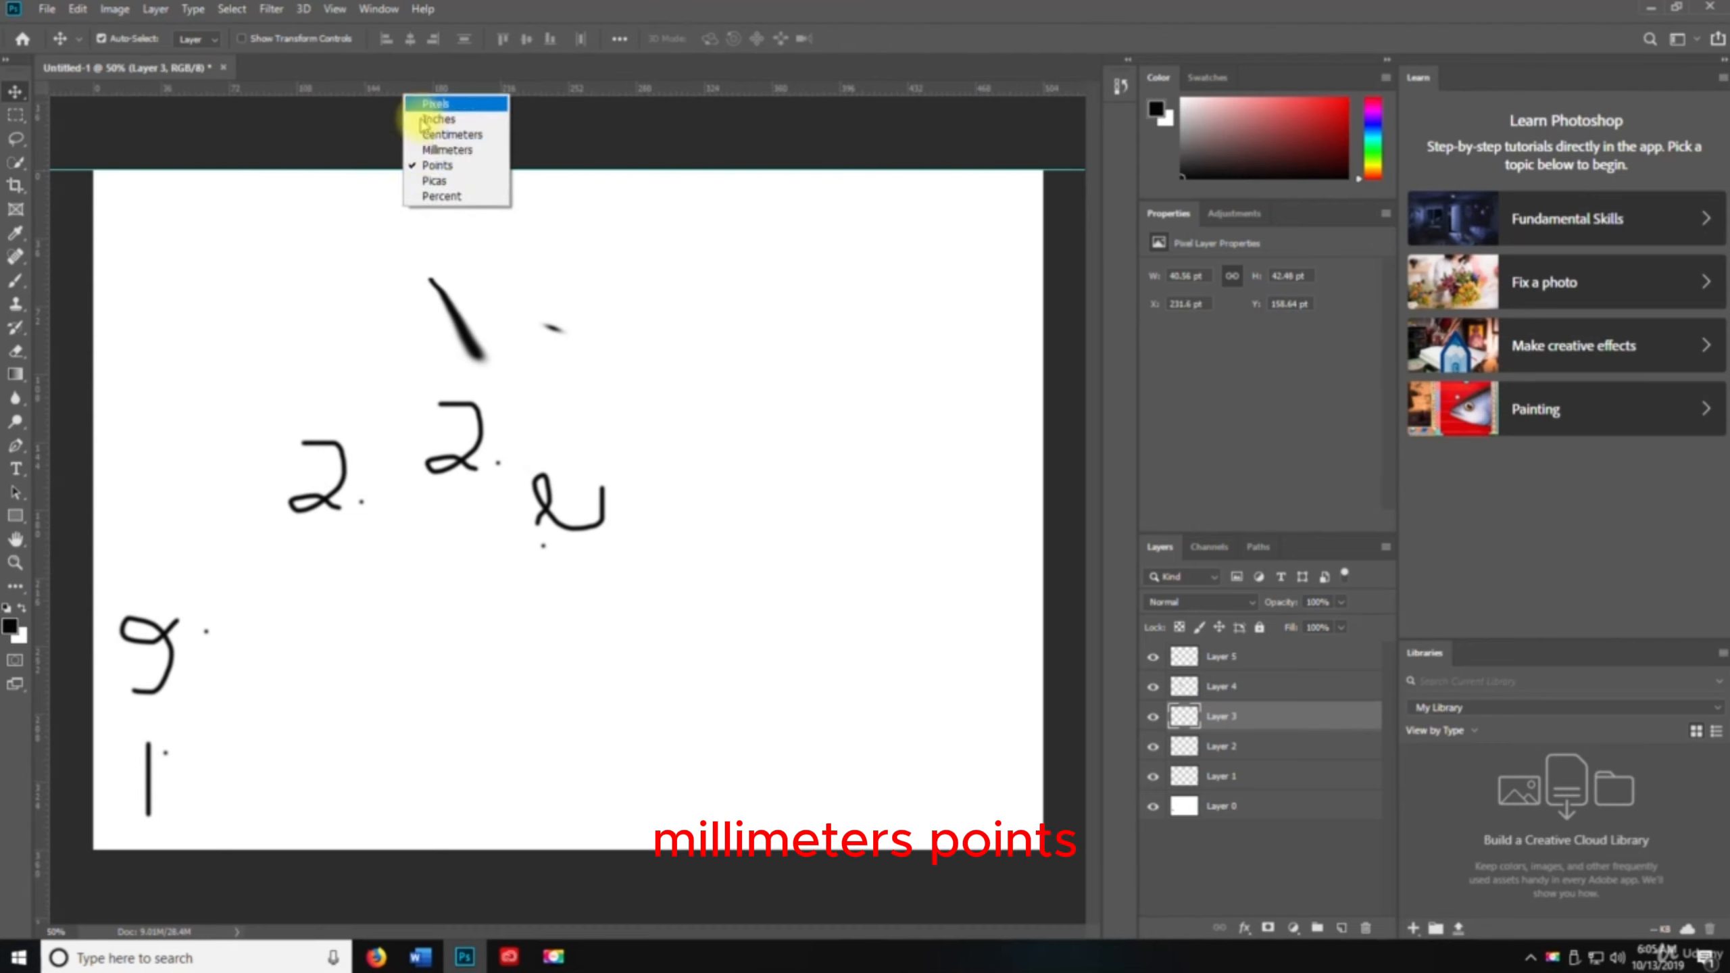
pyautogui.click(428, 181)
pyautogui.rightClick(443, 97)
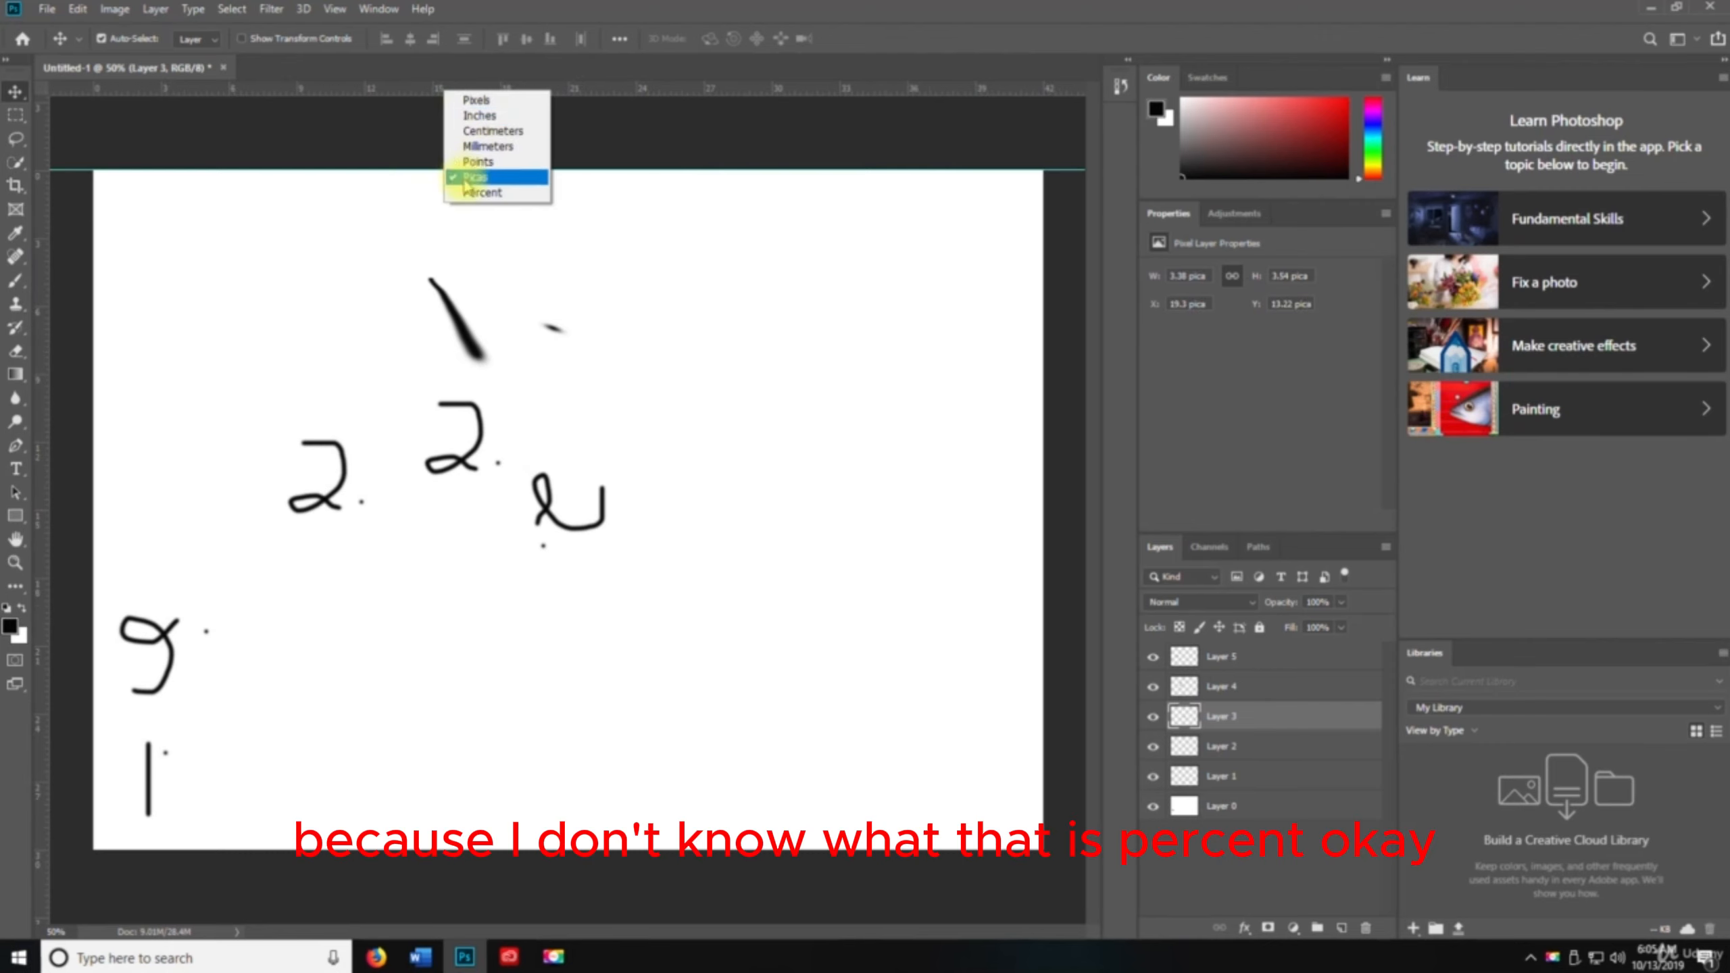
pyautogui.click(480, 191)
pyautogui.rightClick(454, 99)
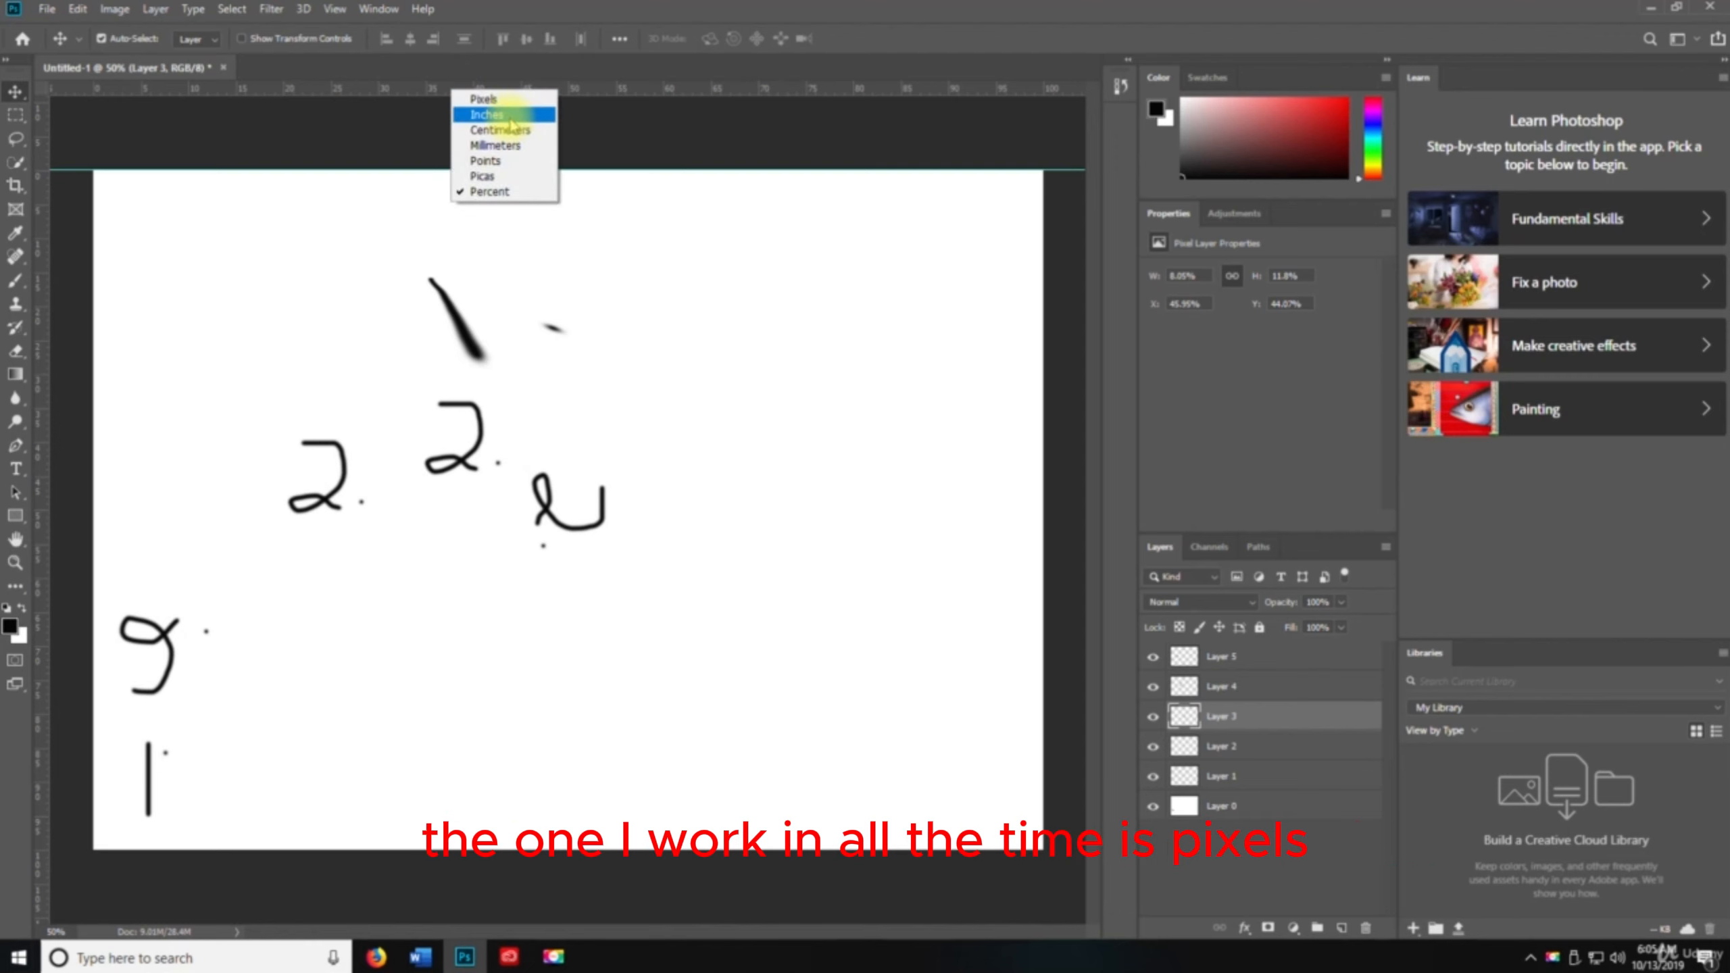
pyautogui.click(471, 100)
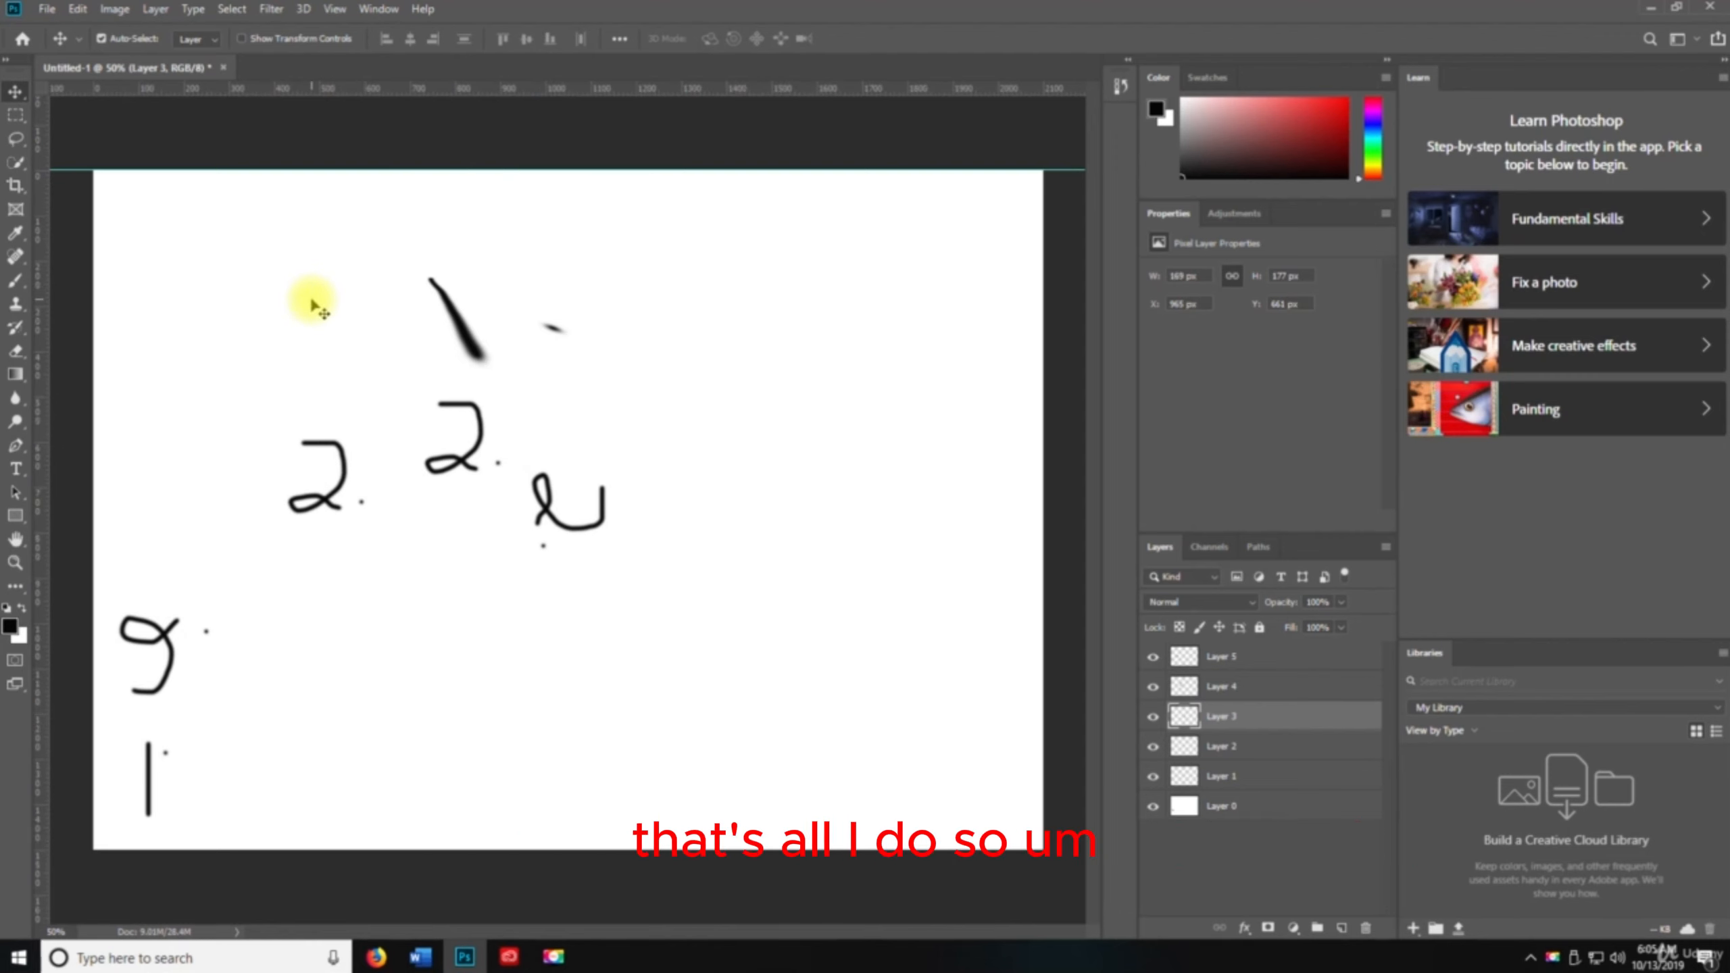
# Pull a vertical guide to the canvas's right edge and a horizontal guide to its bottom edge
pyautogui.moveTo(49, 305); pyautogui.dragTo(1043, 351)
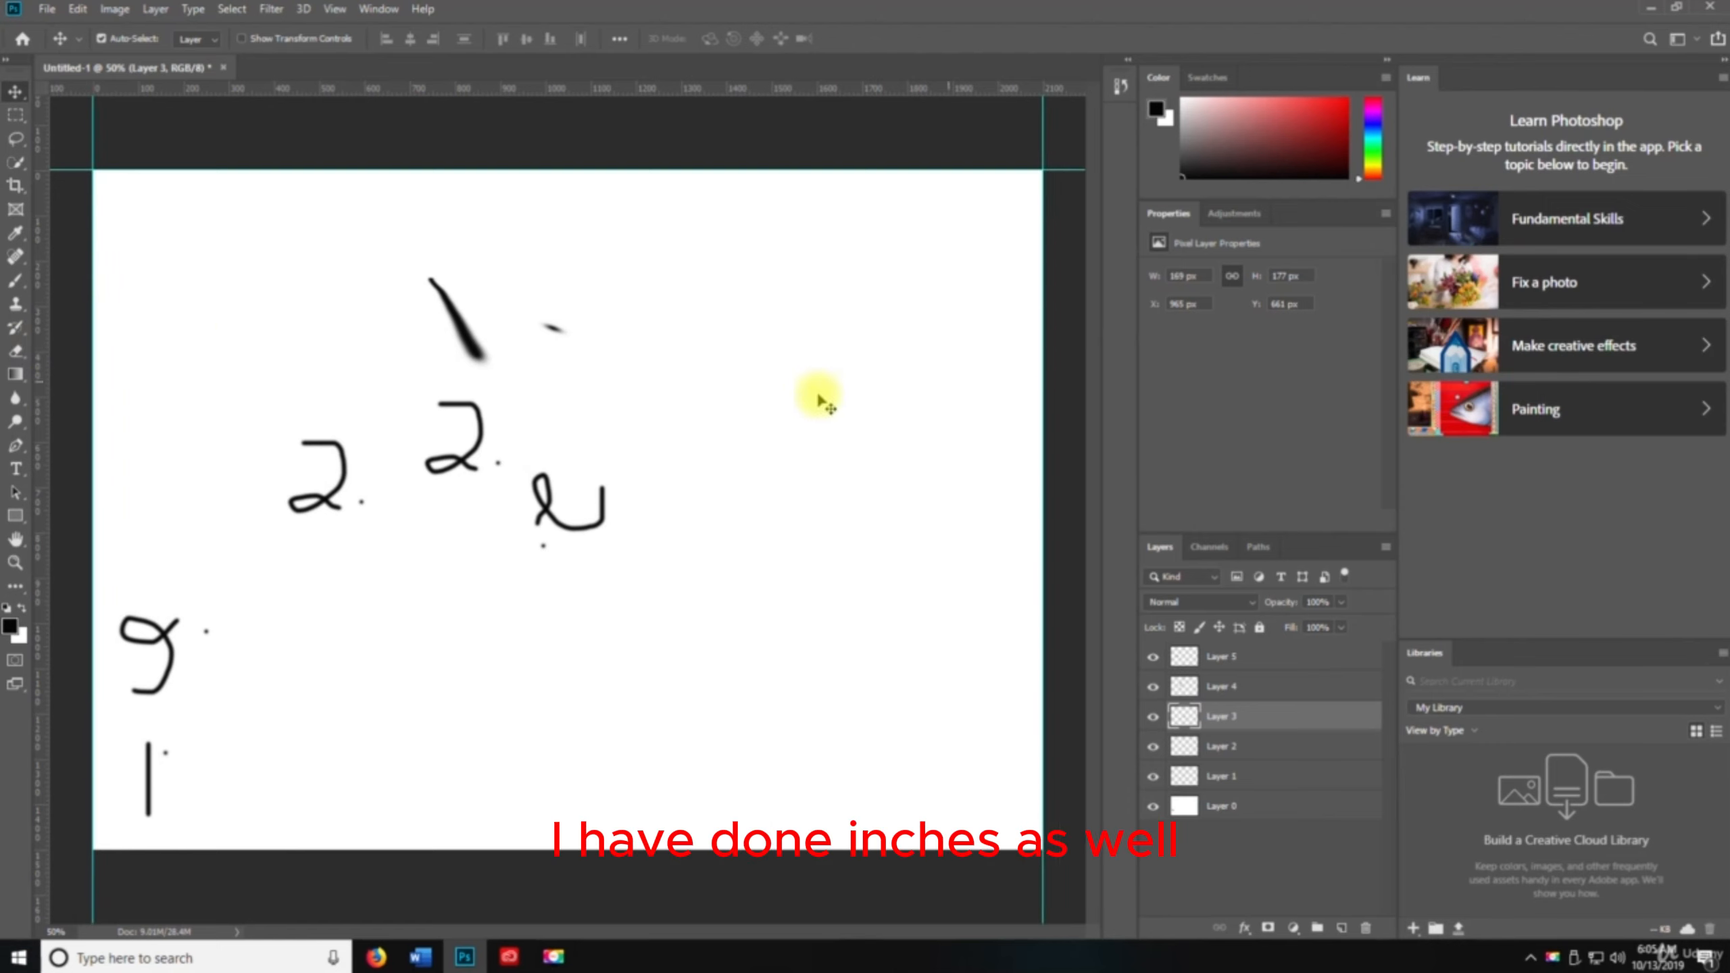
pyautogui.moveTo(580, 97); pyautogui.dragTo(576, 853)
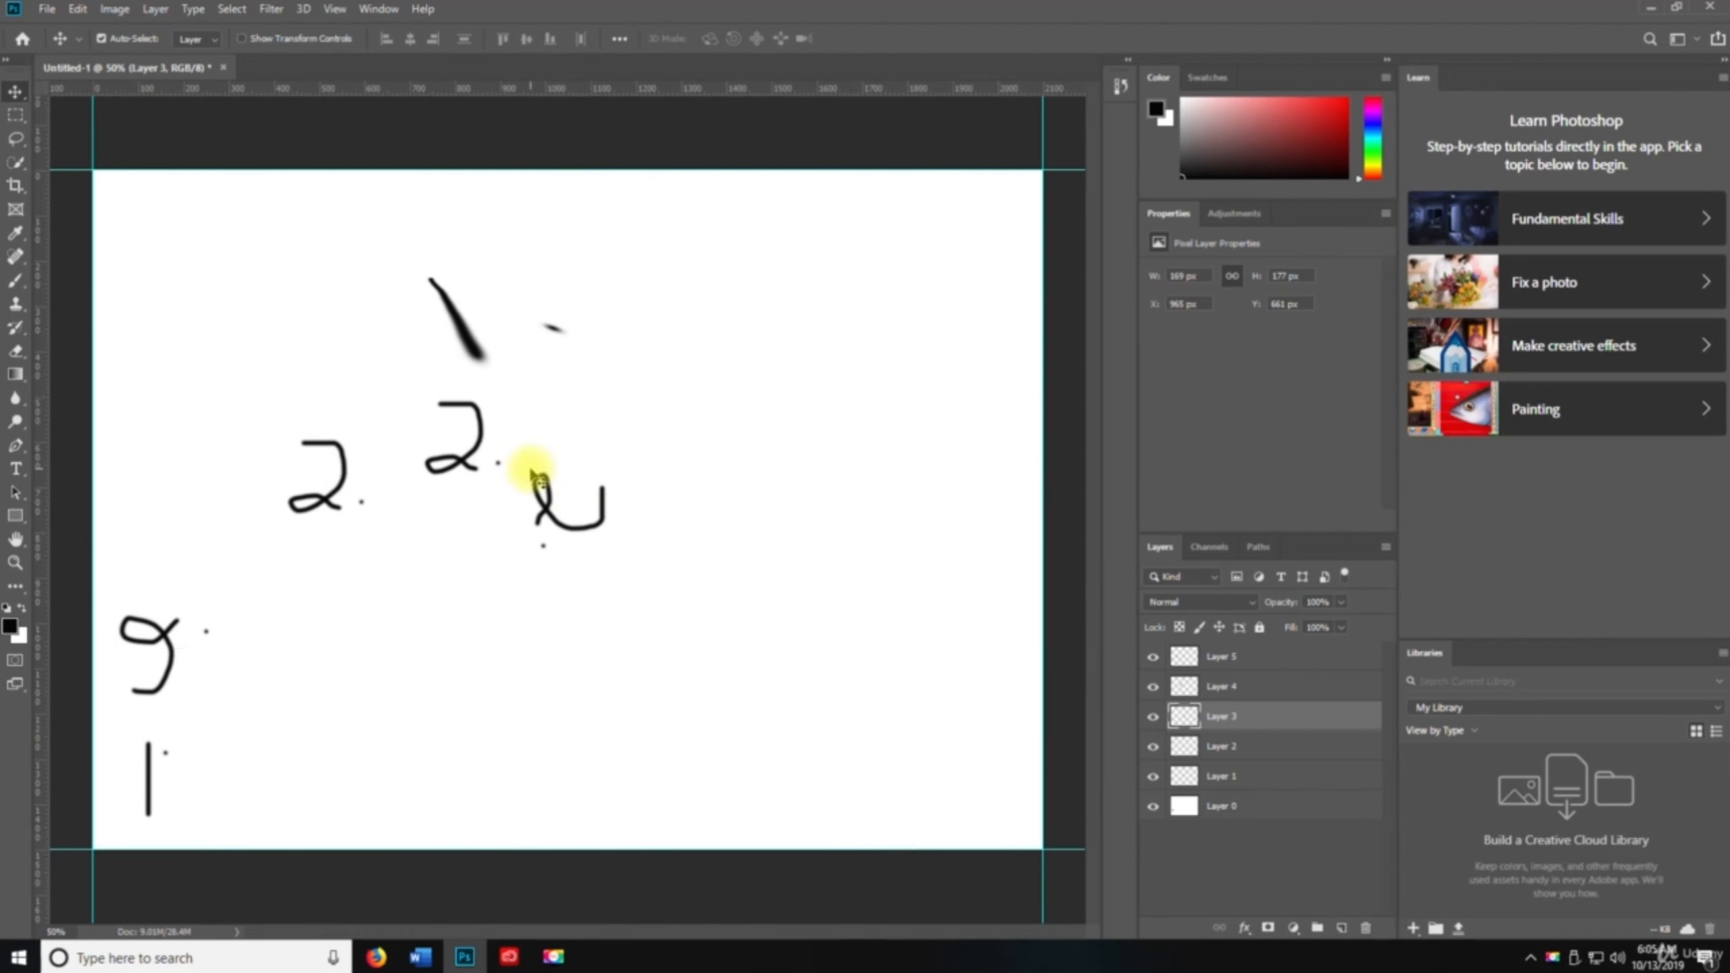